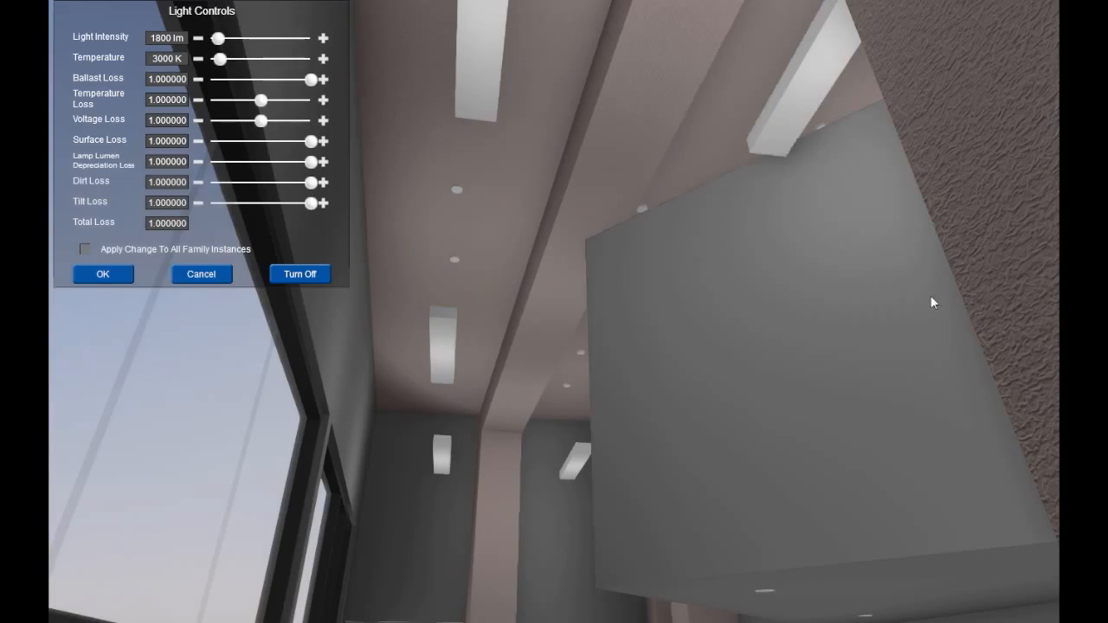
Step: Set the selected ceiling light to 5291 lm and 6397 K, and apply the change to all family instances
drag(220, 58, 232, 39)
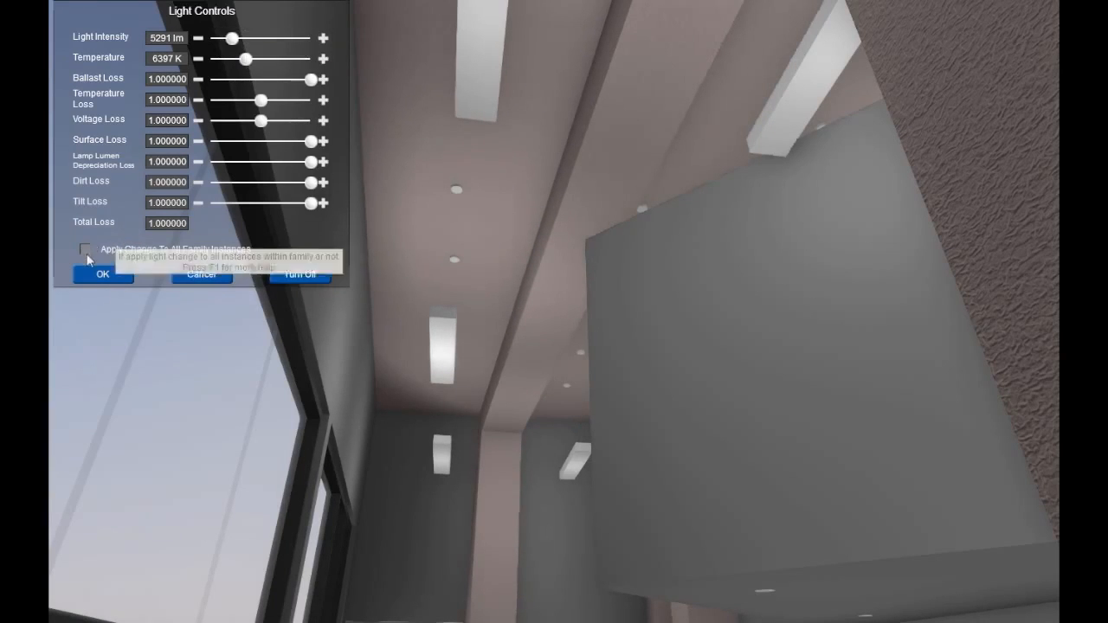
click(85, 251)
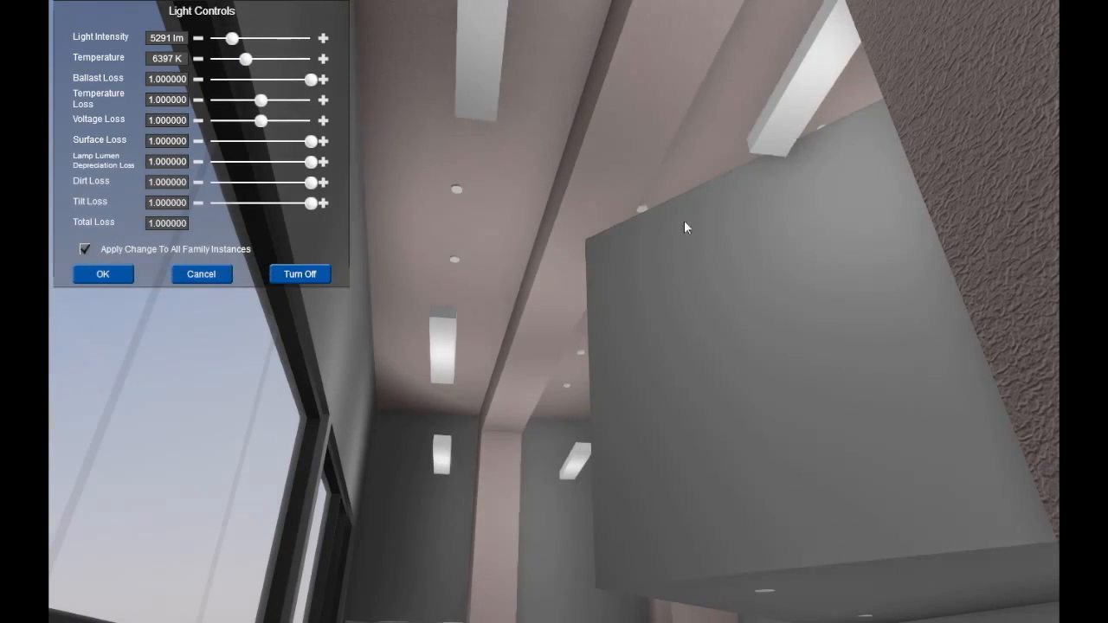
drag(617, 210, 604, 327)
click(101, 274)
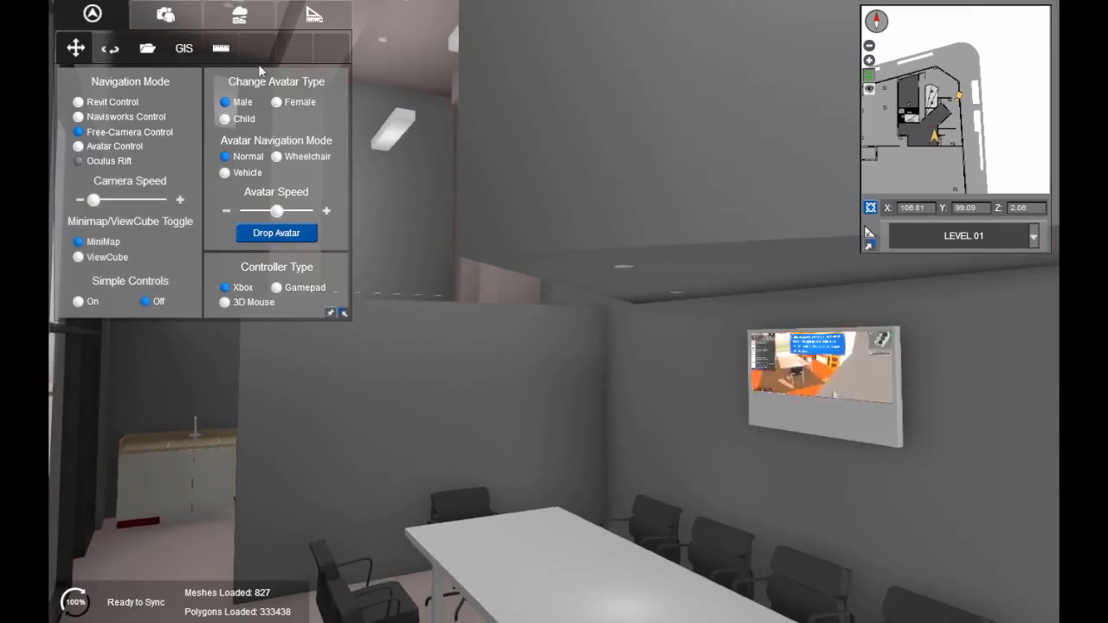
Step: Set the sun study's time of day to 10:28 AM and bring the conference table into view
click(247, 19)
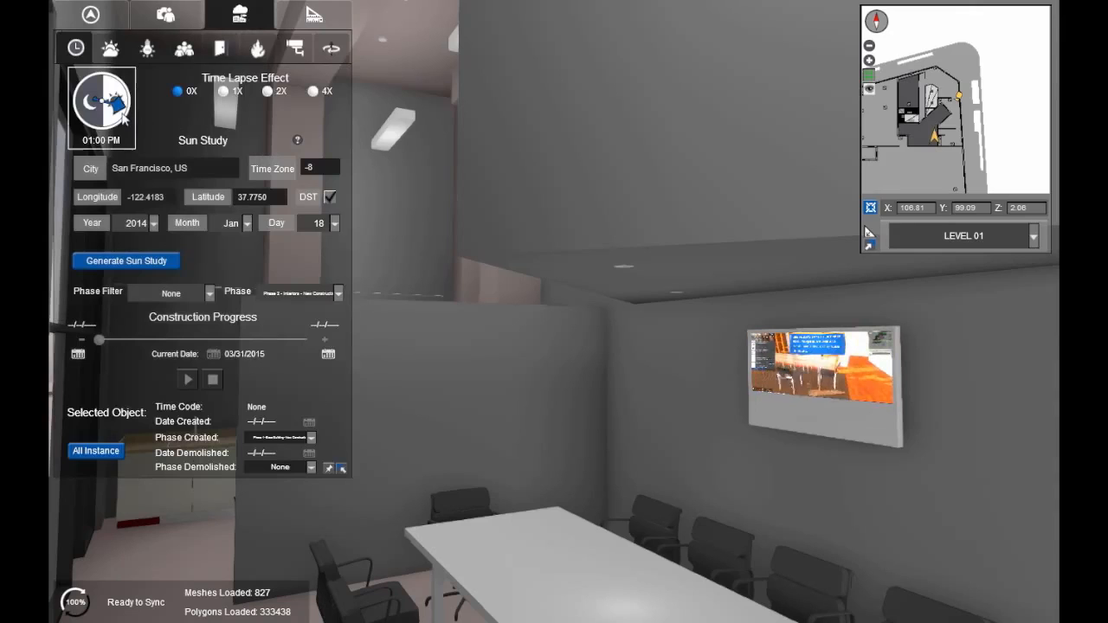
drag(120, 106, 144, 92)
right_drag(446, 247, 473, 260)
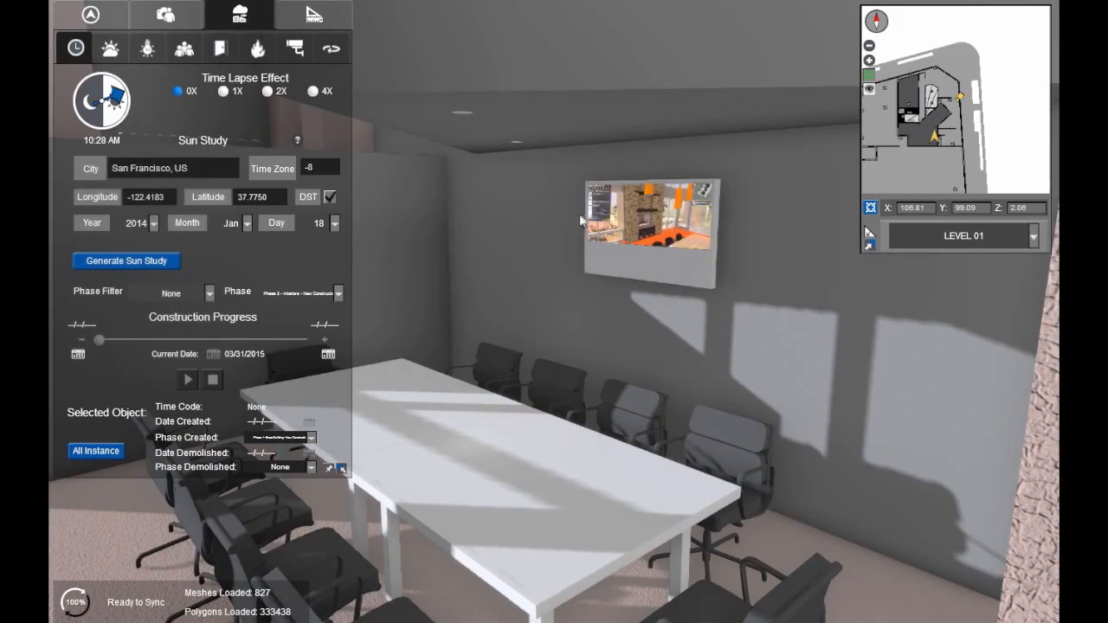
Step: Select an office chair beside the conference table and open its Chair_Generic Office - Seat material for editing
click(90, 17)
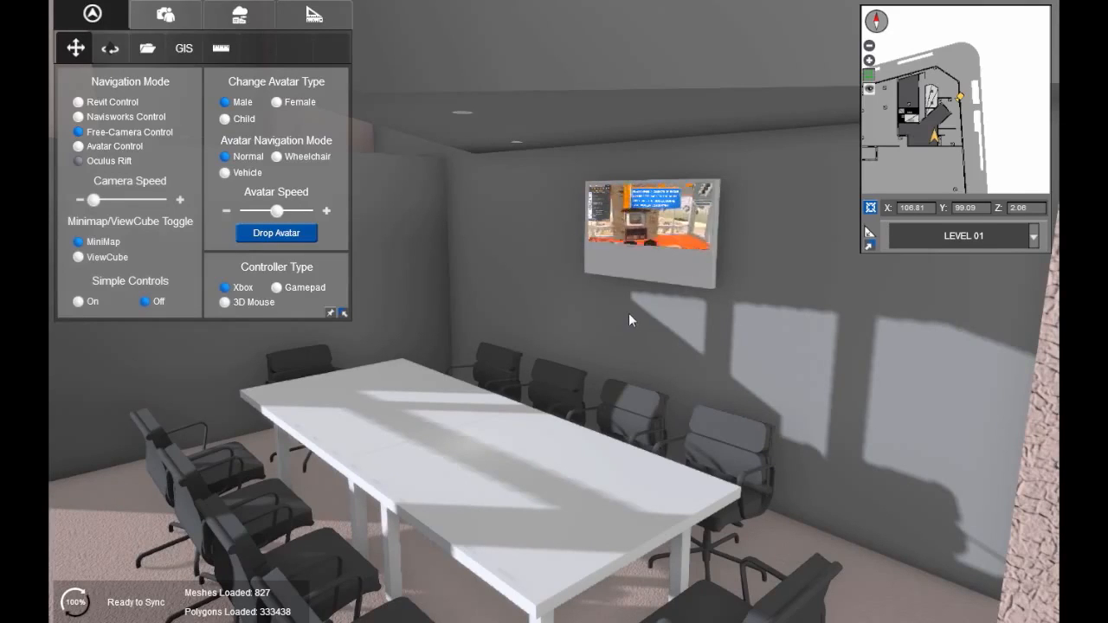
right_drag(692, 391, 429, 400)
key(w)
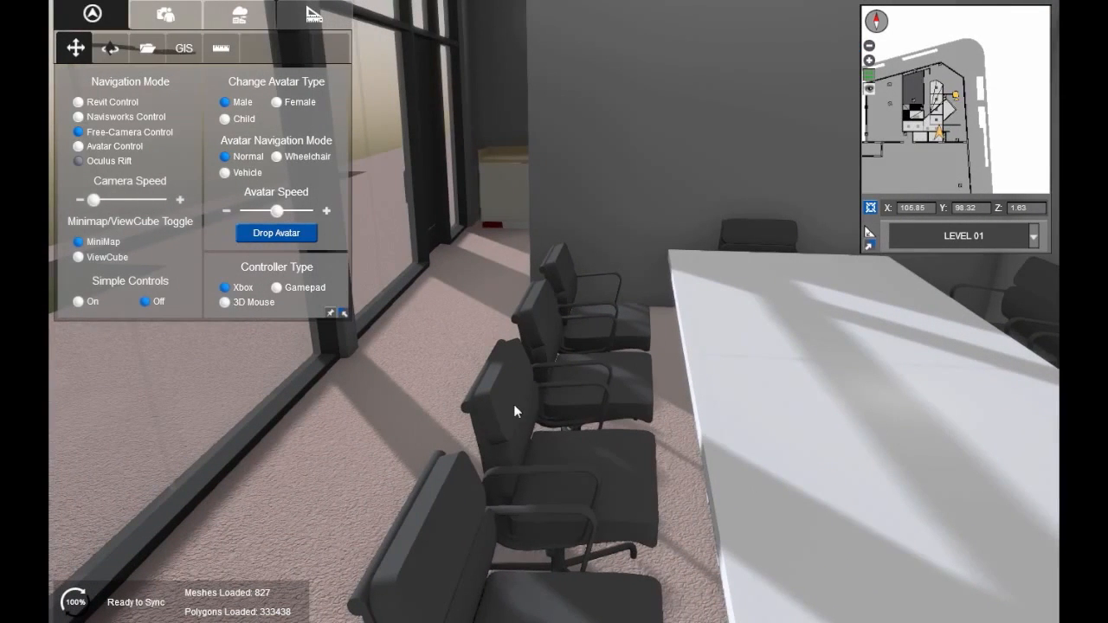
click(568, 461)
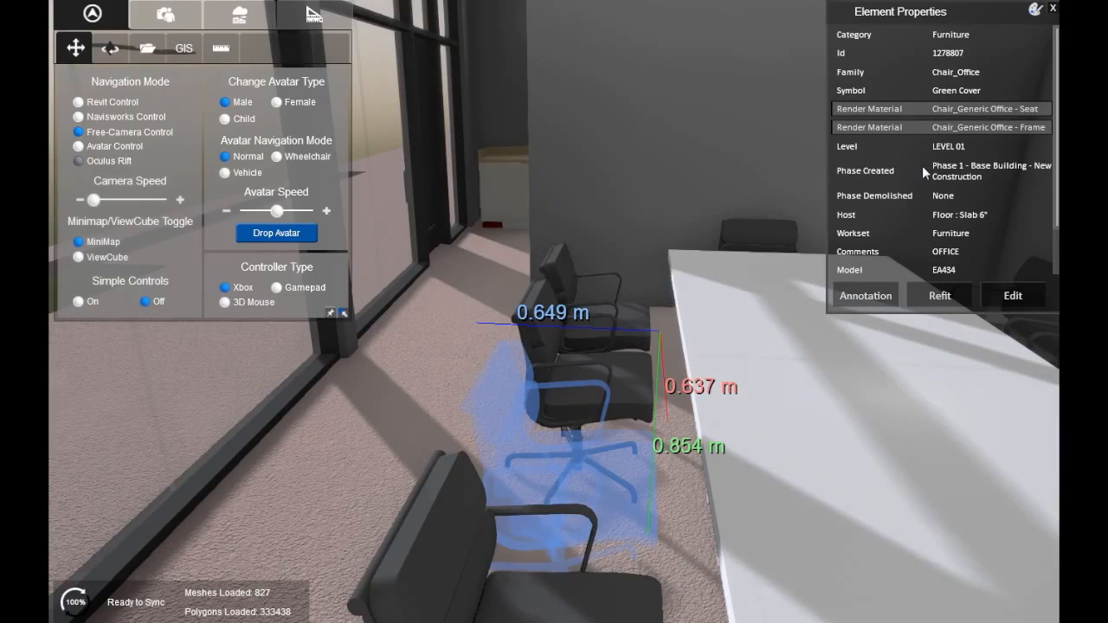
click(883, 111)
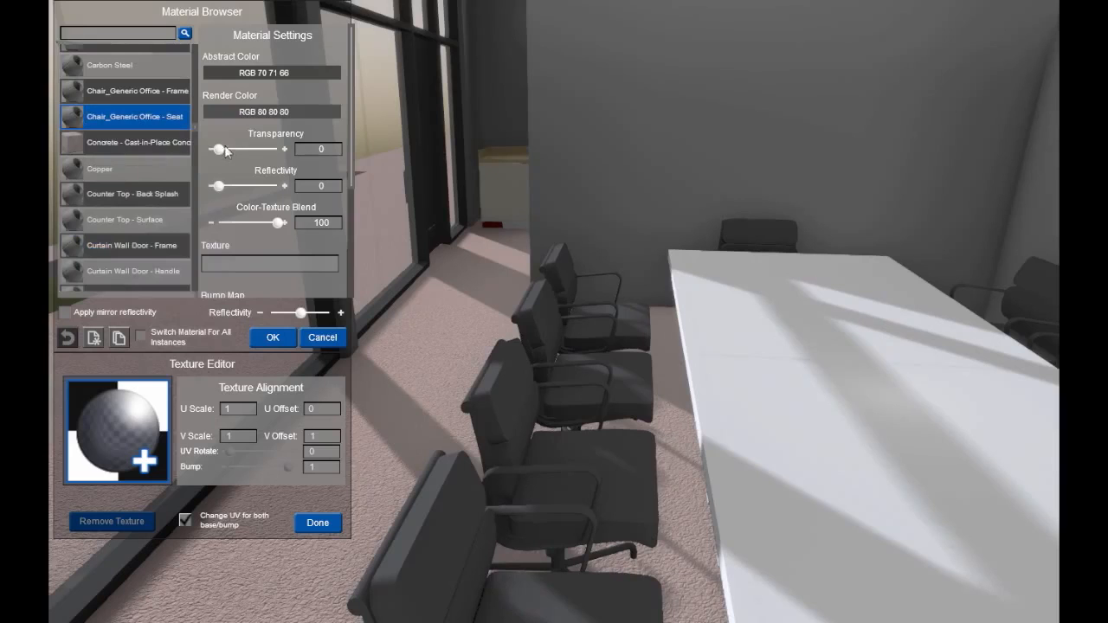
Step: Try the seat material's transparency and reflectivity sliders, and set its render color to dark red, RGB 64 0 0
drag(223, 152, 232, 192)
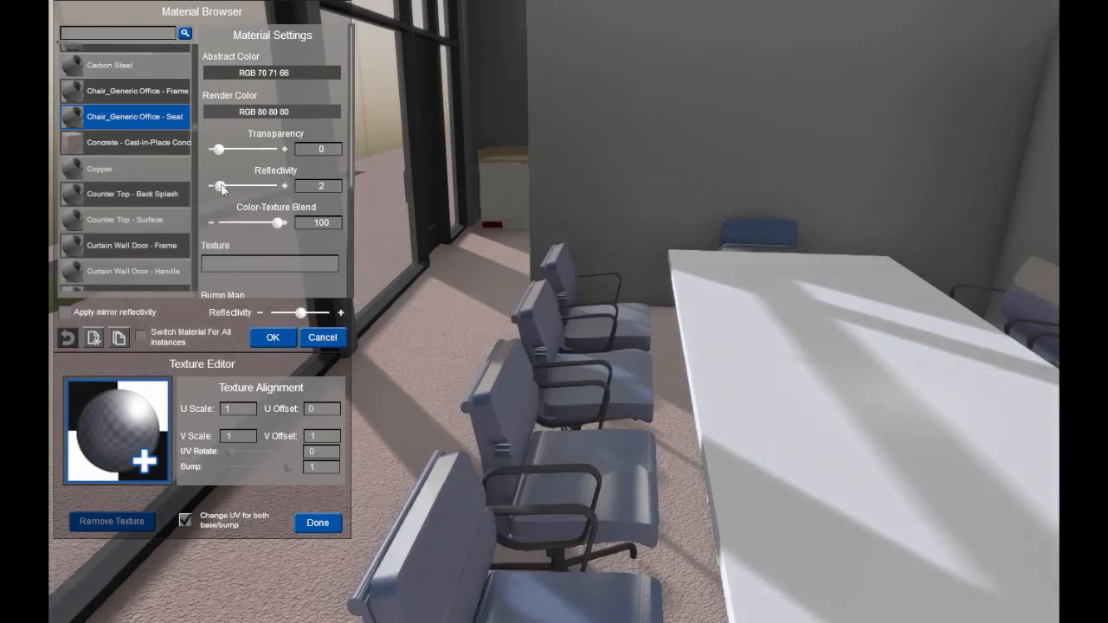
click(245, 107)
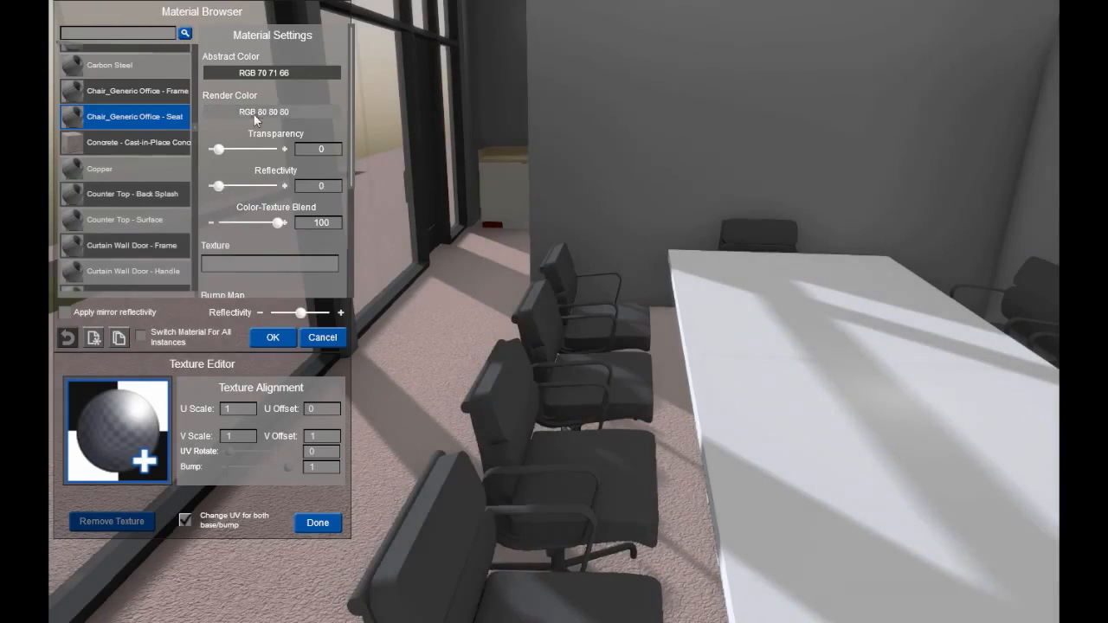
click(0, 47)
click(0, 157)
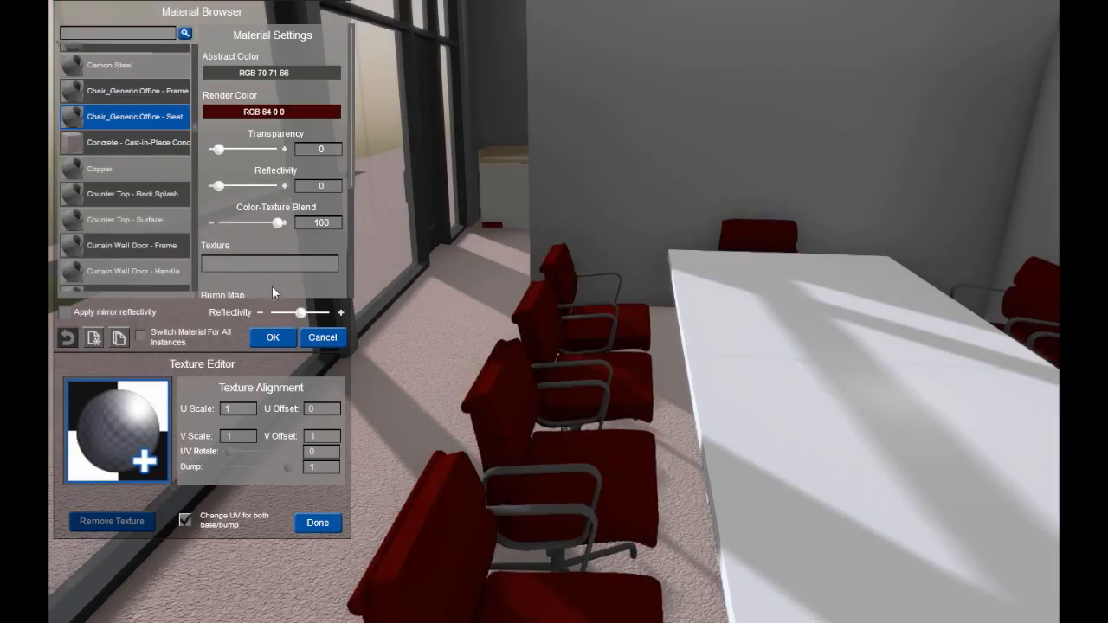
right_drag(386, 296, 449, 297)
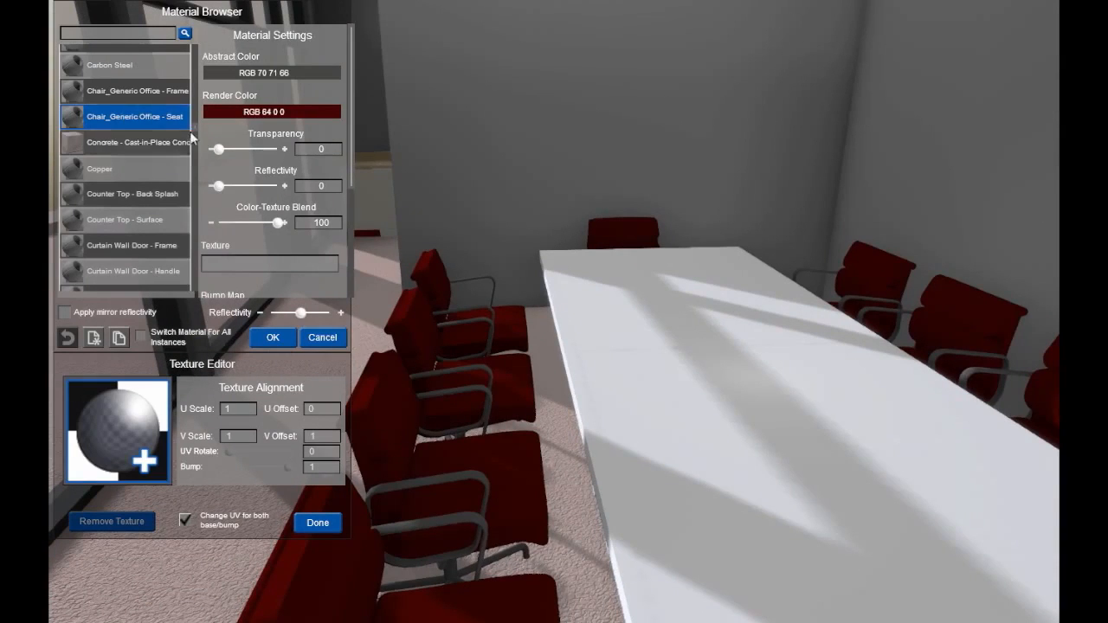
Step: Switch the chair seat to the Furniture - KI - Chair Upholstery material for all instances
scroll(194, 129, down, 10)
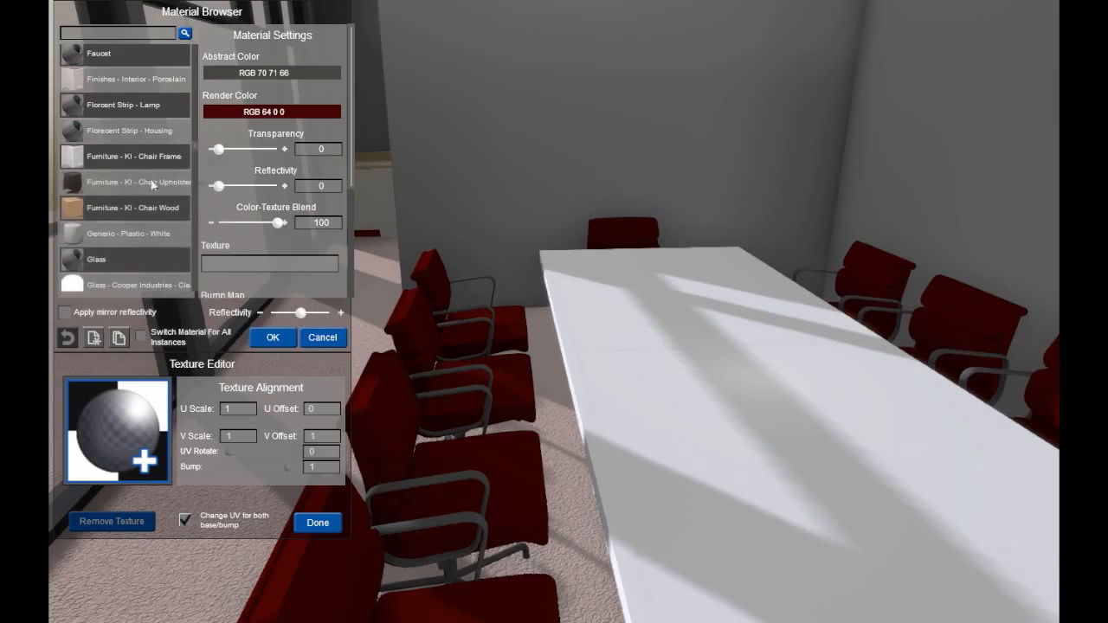
click(152, 184)
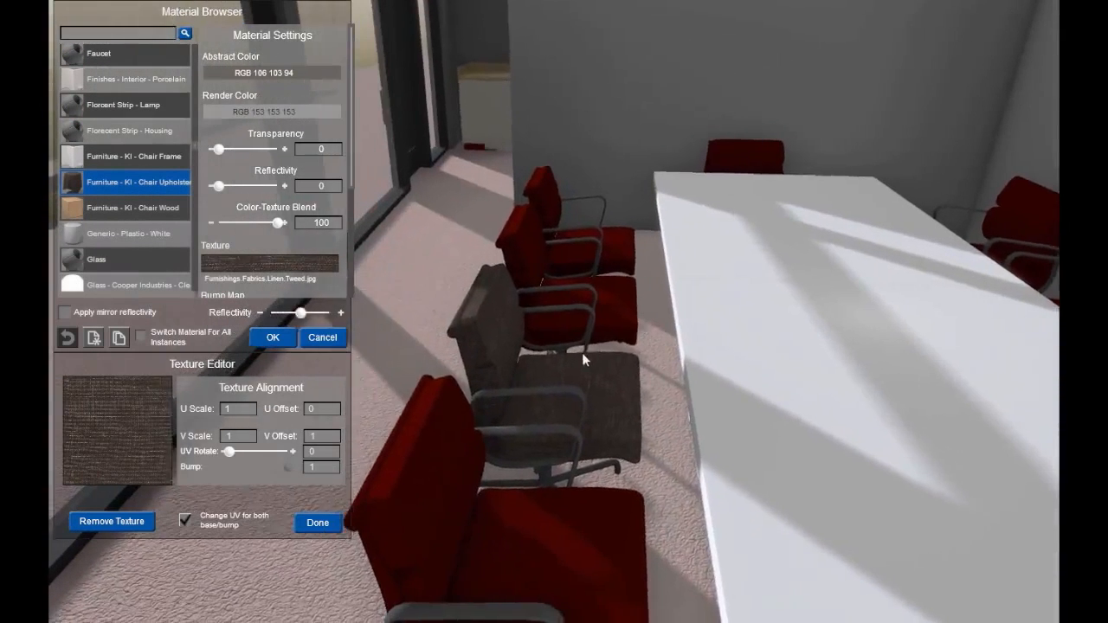
click(141, 339)
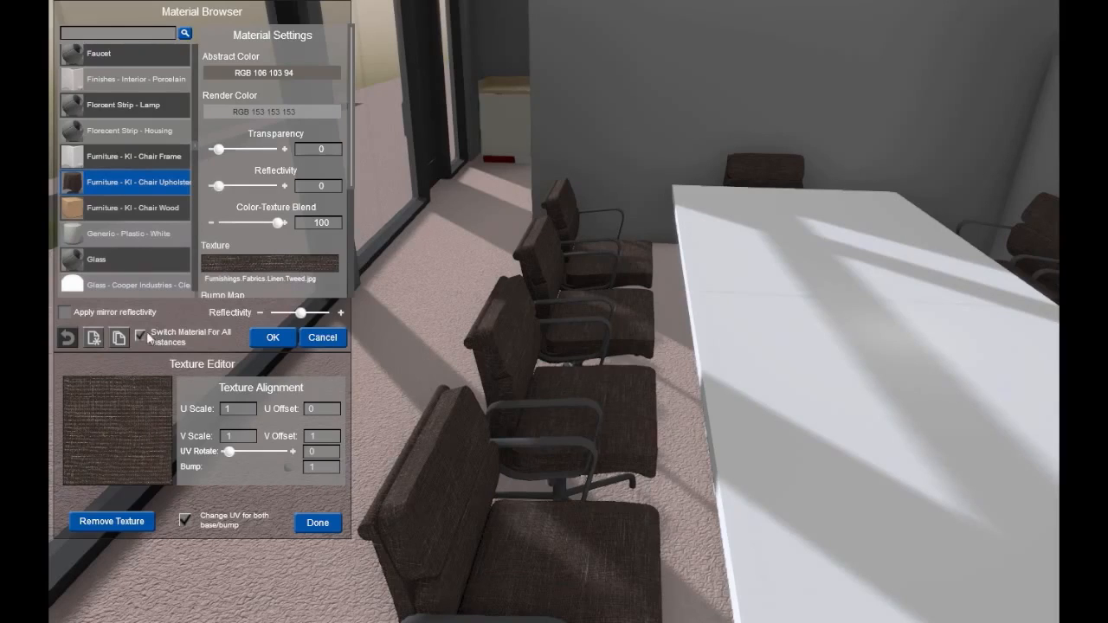
Step: Create a new material named Leather for the chair seats
click(93, 338)
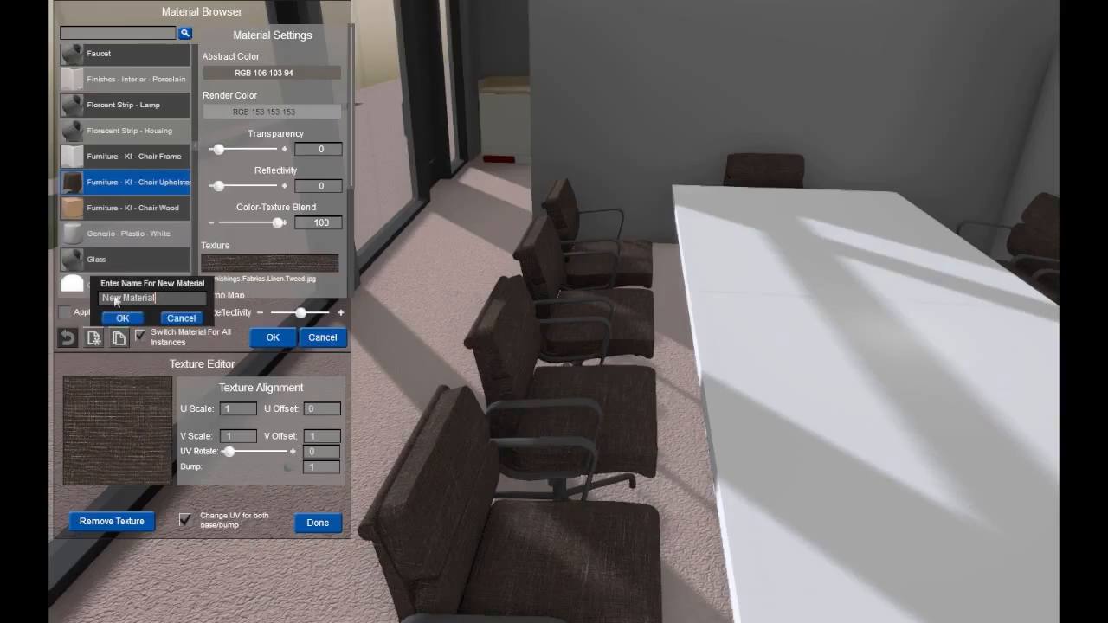
key(BackSpace)
text(Leather)
click(122, 319)
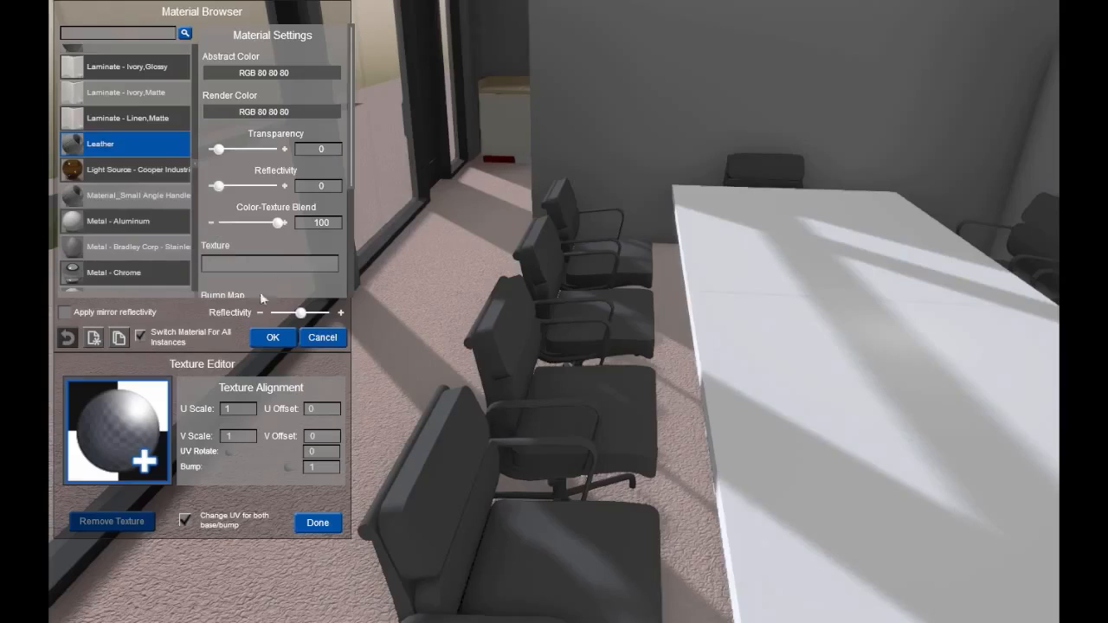
Step: Load the Furnishings.Fabrics.Leather.Black image as the Leather material's texture and set its reflectivity to 46
click(119, 412)
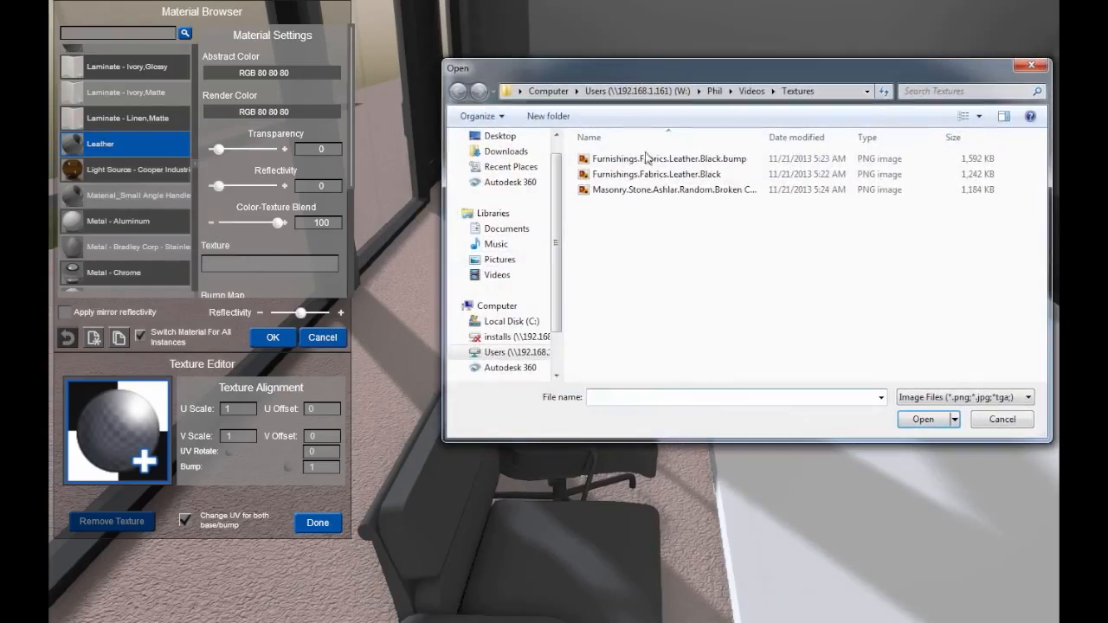
click(658, 175)
double_click(657, 175)
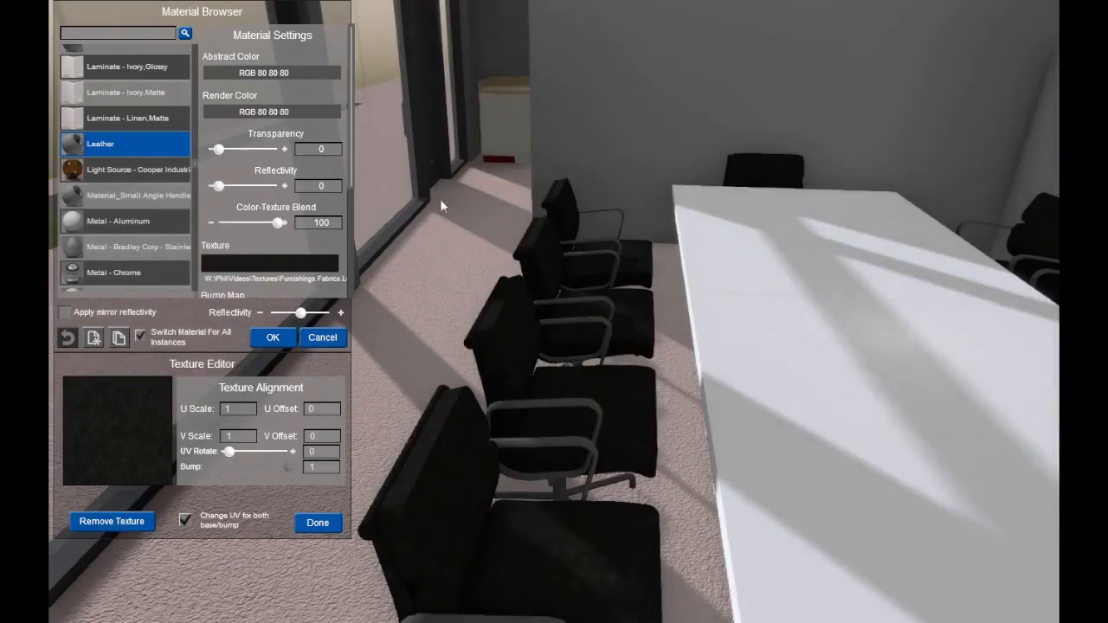
drag(219, 186, 246, 186)
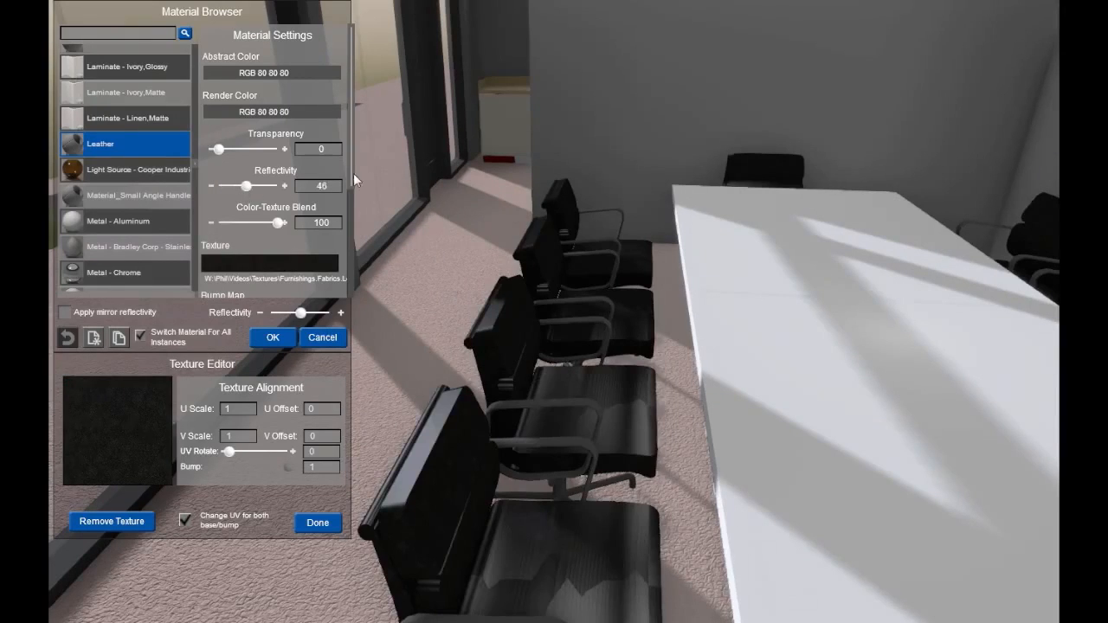
Step: Add the Furnishings.Fabrics.Leather.Black.bump image as the Leather bump map, set the bump to 0.094 and apply the material
scroll(301, 253, down, 3)
click(301, 251)
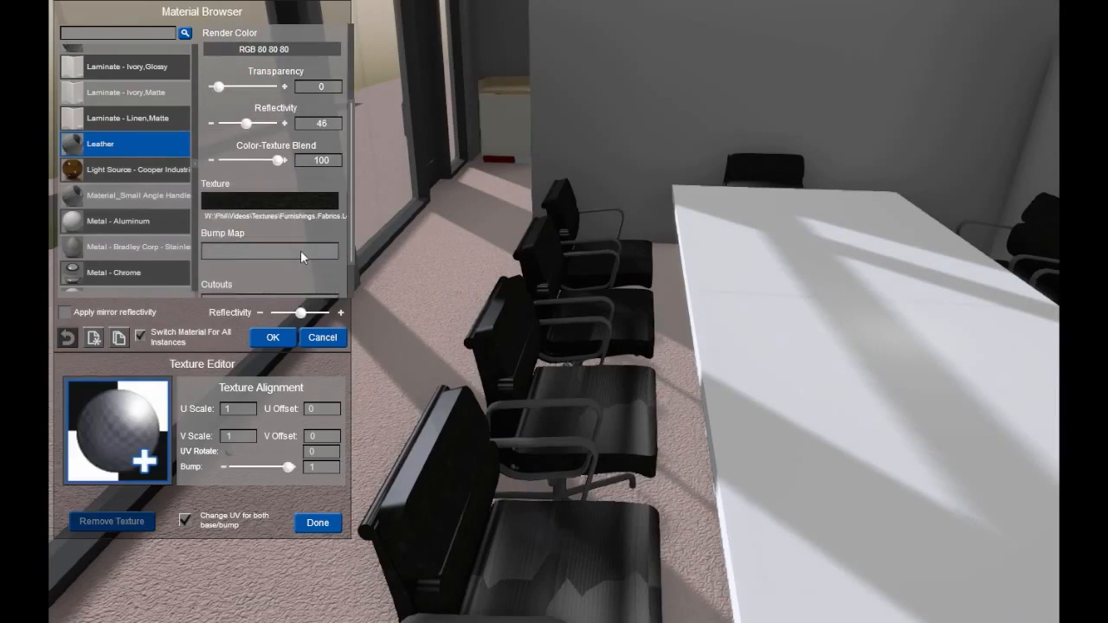
click(100, 453)
double_click(657, 157)
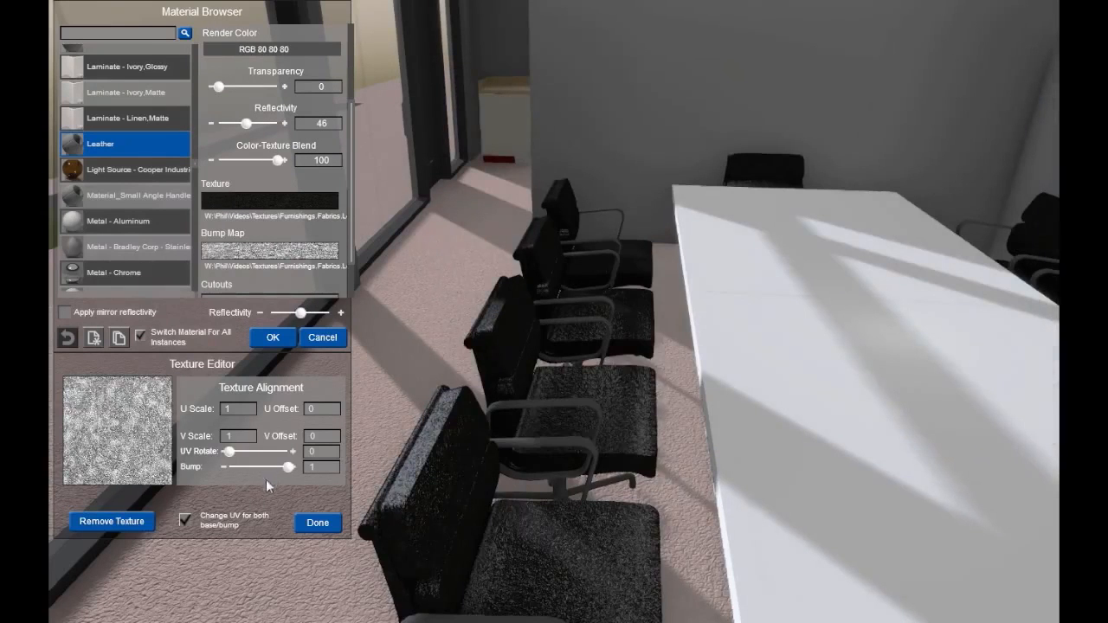
drag(286, 466, 238, 471)
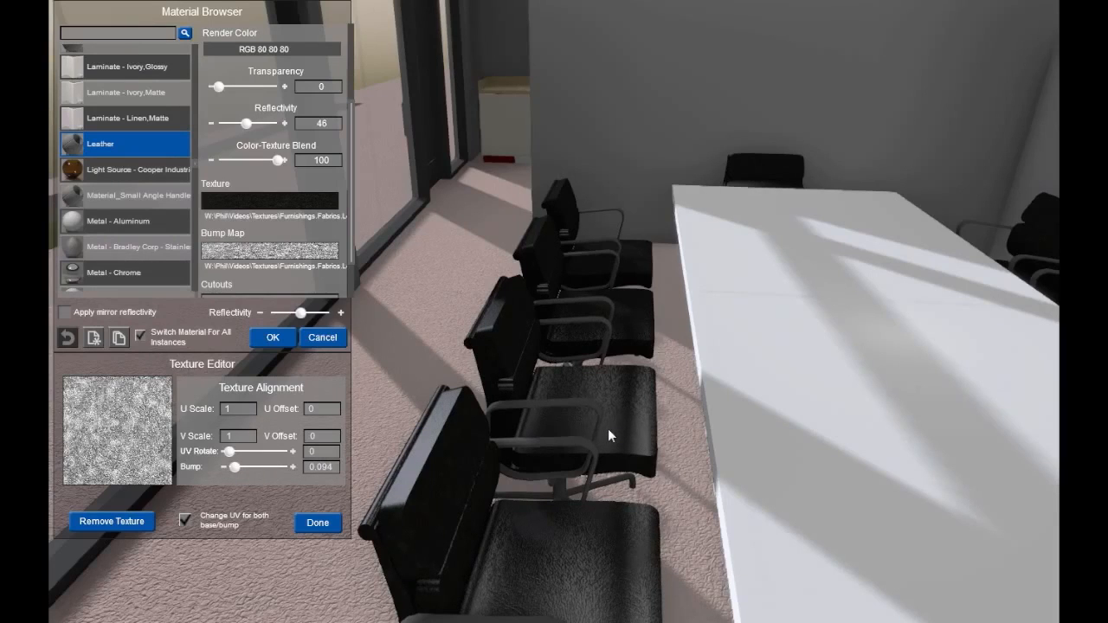
right_drag(642, 427, 692, 395)
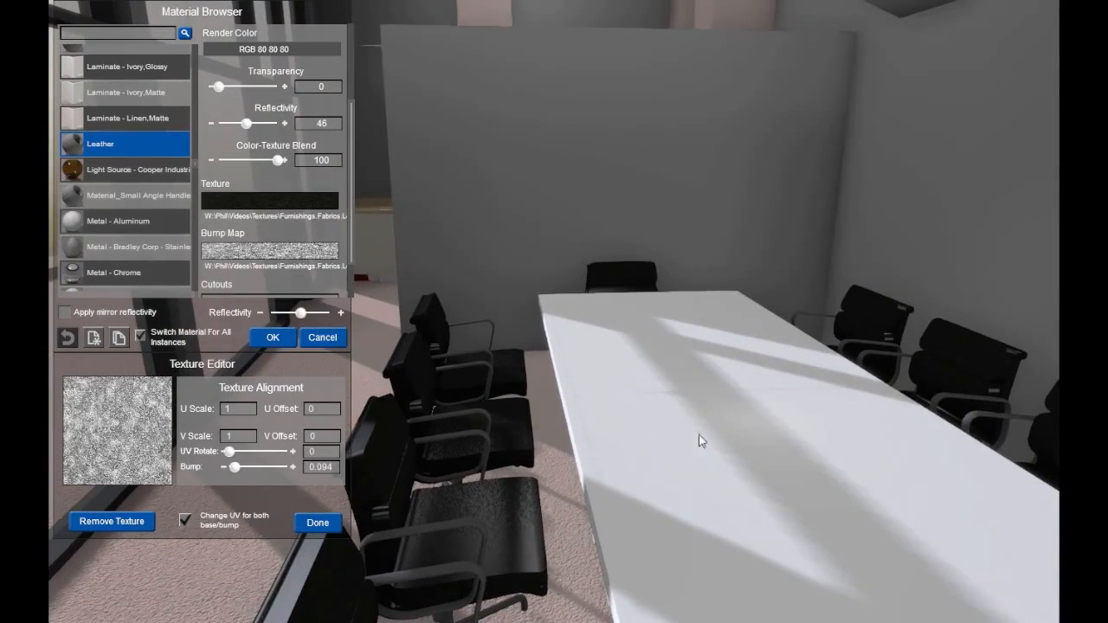
right_drag(694, 439, 843, 416)
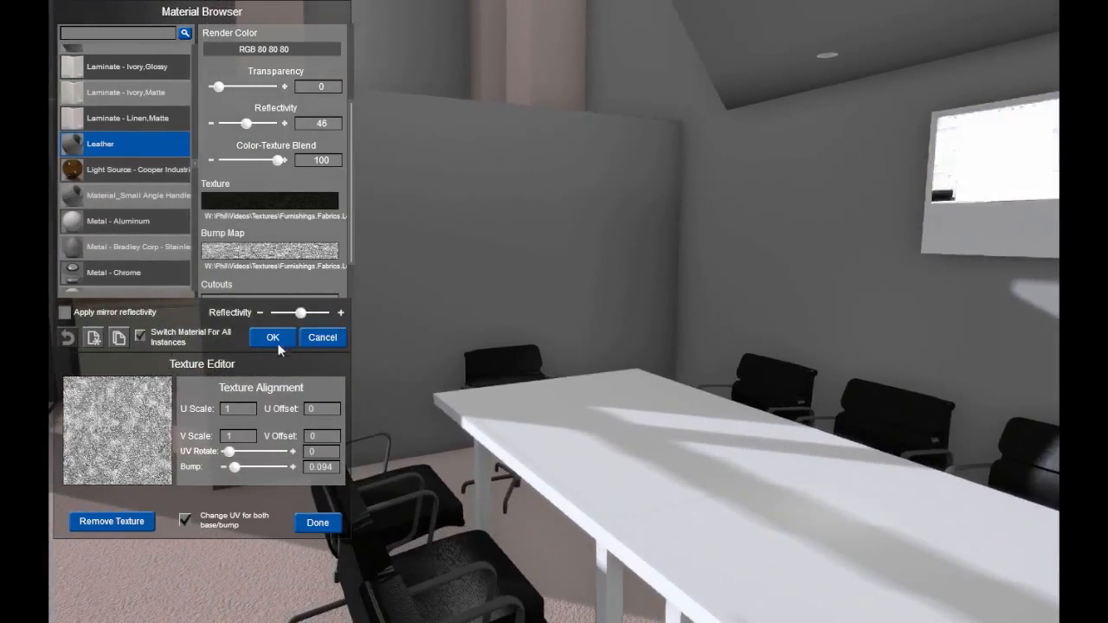
click(275, 338)
right_drag(387, 415, 788, 512)
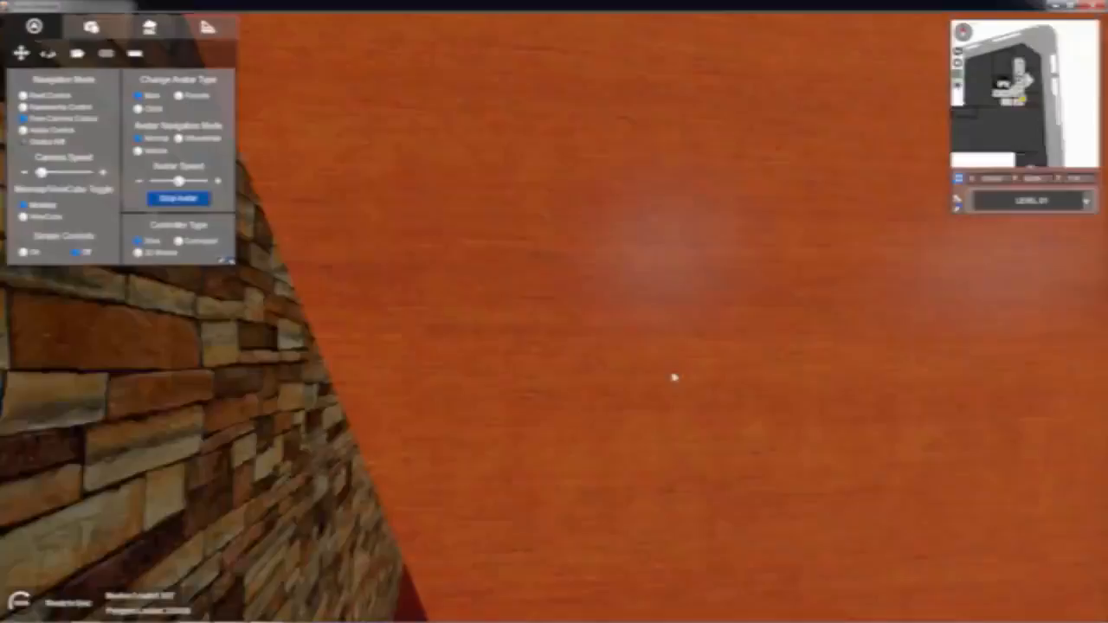
Step: Move the camera through the office interior to face the conference table and the TV on the stone wall
key(w)
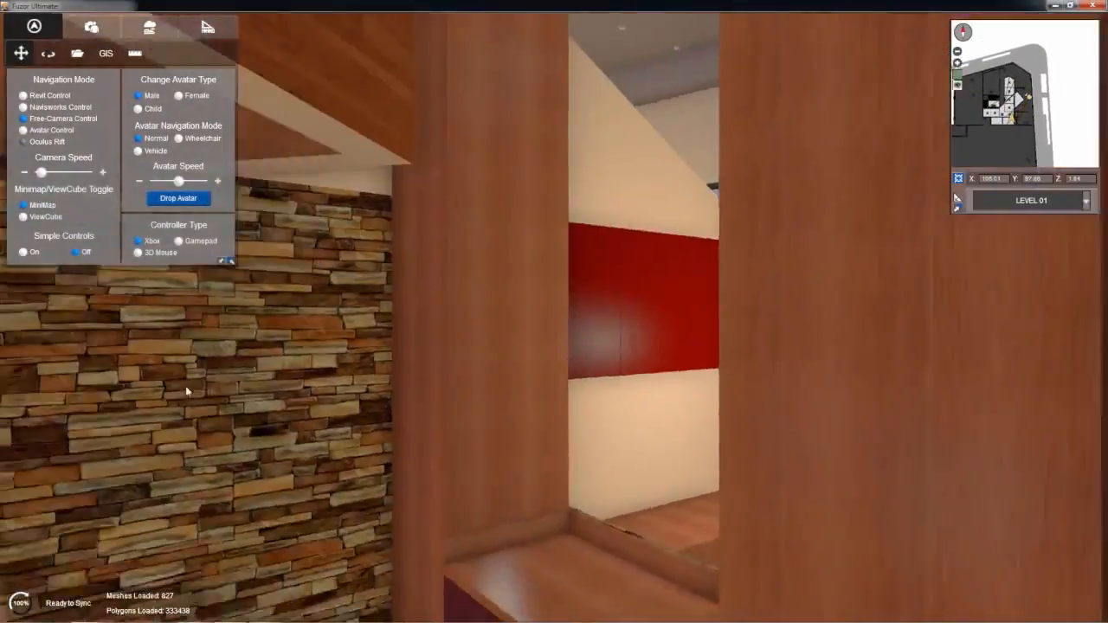
key(w)
right_drag(187, 392, 90, 403)
key(d)
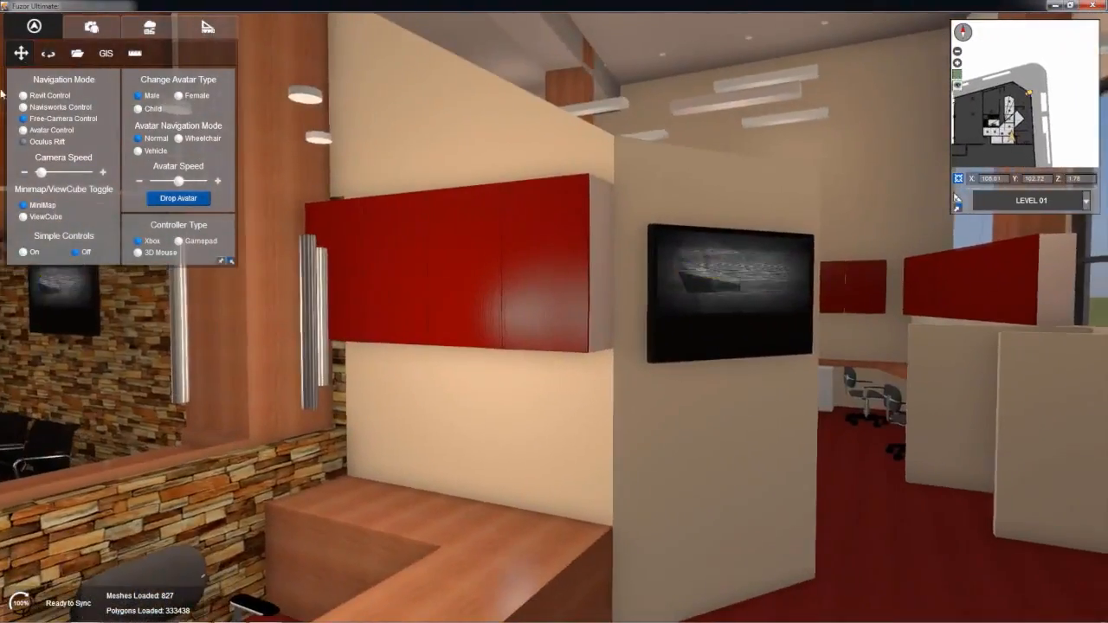
right_drag(725, 387, 563, 400)
key(w)
key(s)
key(a)
key(w)
key(a)
key(w)
key(a)
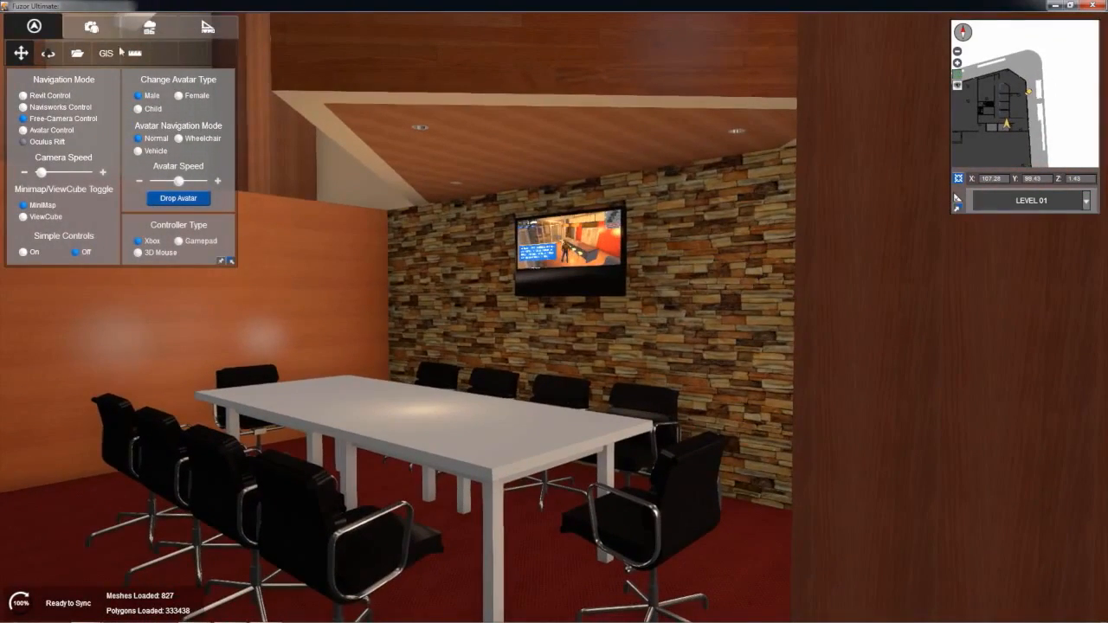
Step: Frame the conference table, chairs and stone wall more closely, and capture this camera position as a saved view
click(91, 26)
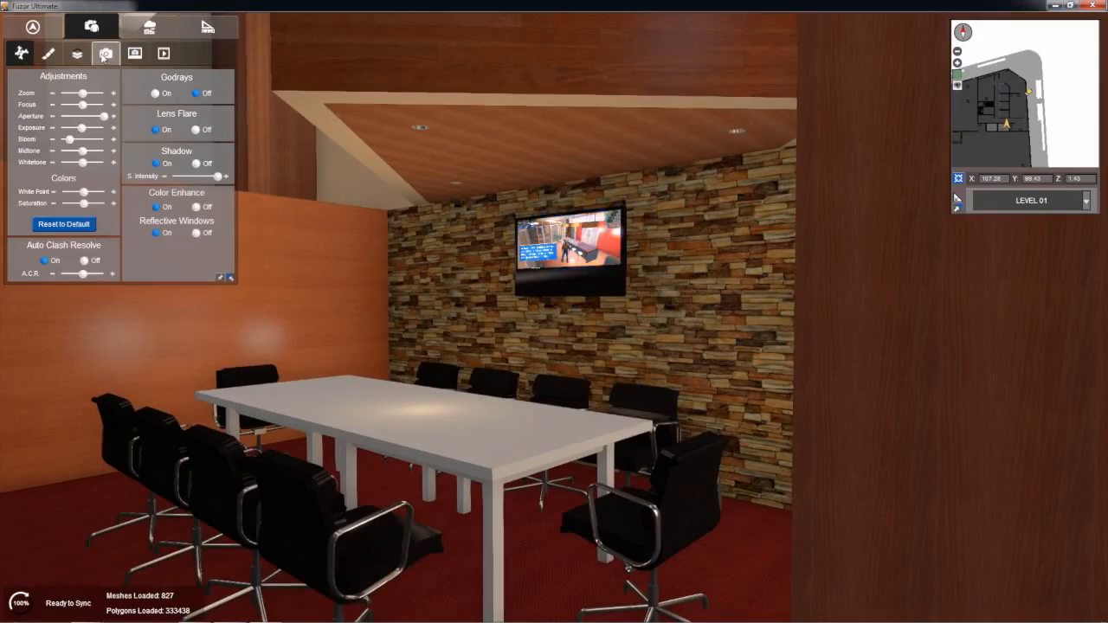
click(105, 54)
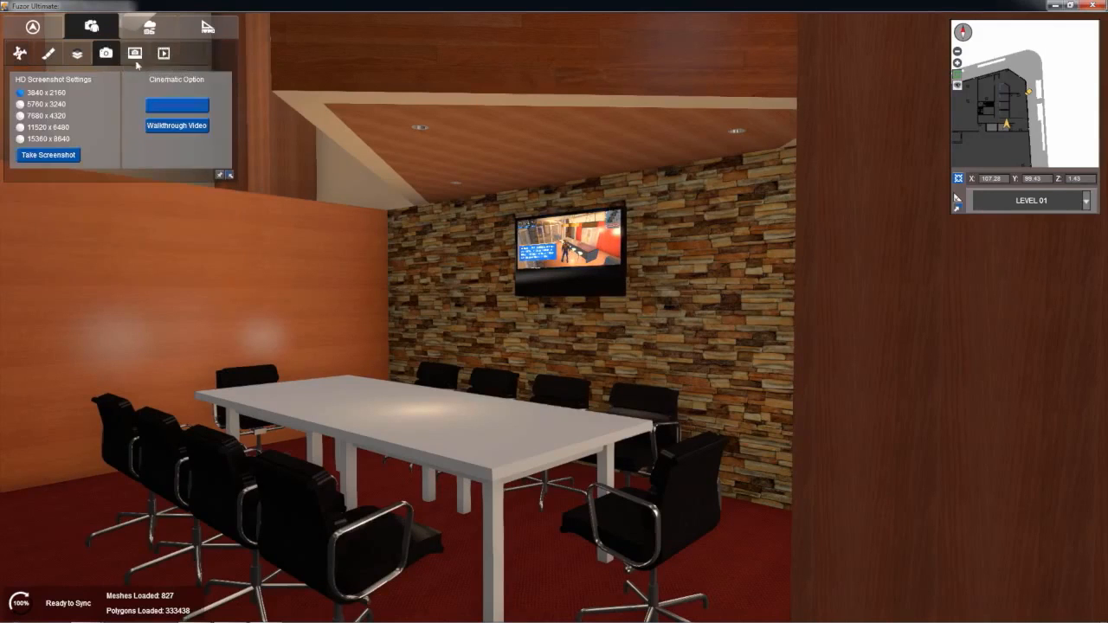
click(137, 60)
key(w)
right_drag(613, 336, 591, 328)
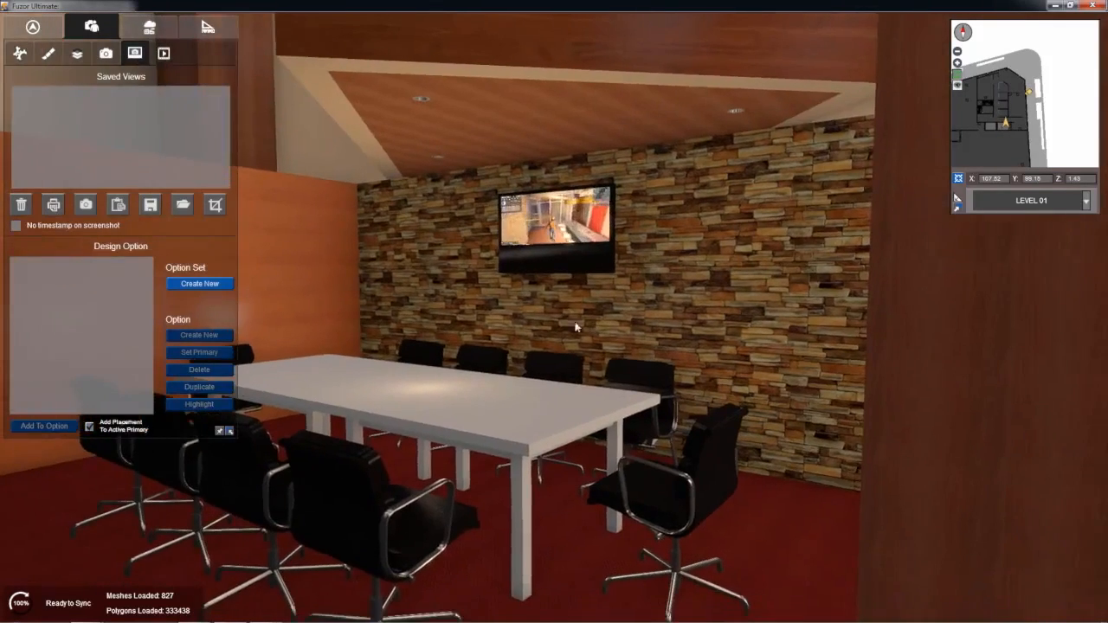
click(87, 205)
Step: Move the camera to the lounge area to view the brown tub chairs and round white tables by the window
right_drag(309, 234, 1050, 306)
key(w)
key(a)
key(w)
key(s)
key(q)
key(a)
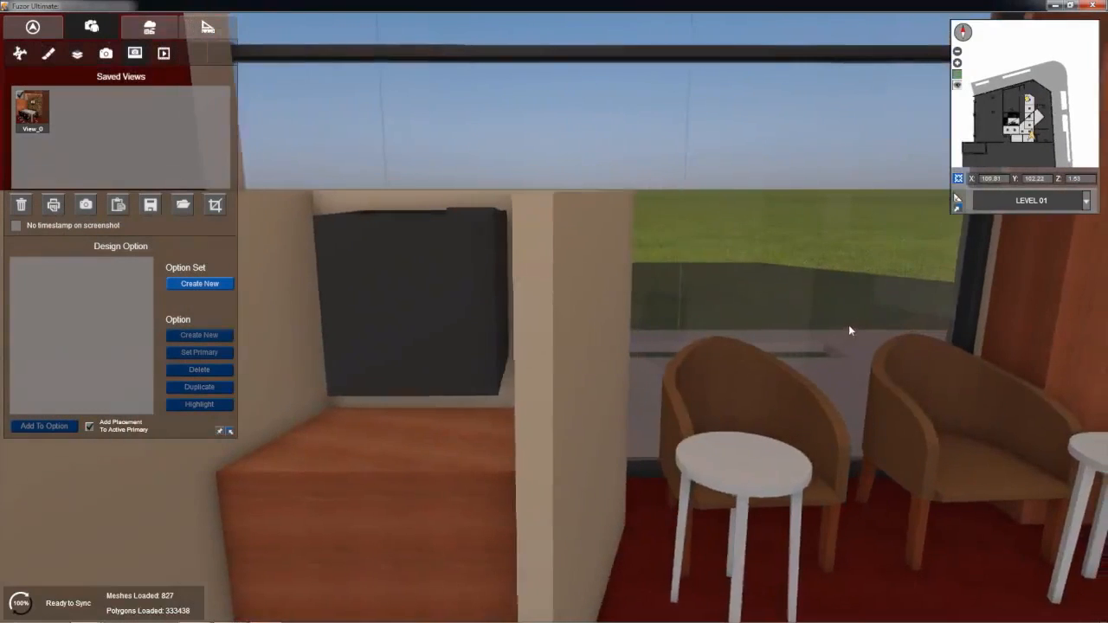
key(d)
key(s)
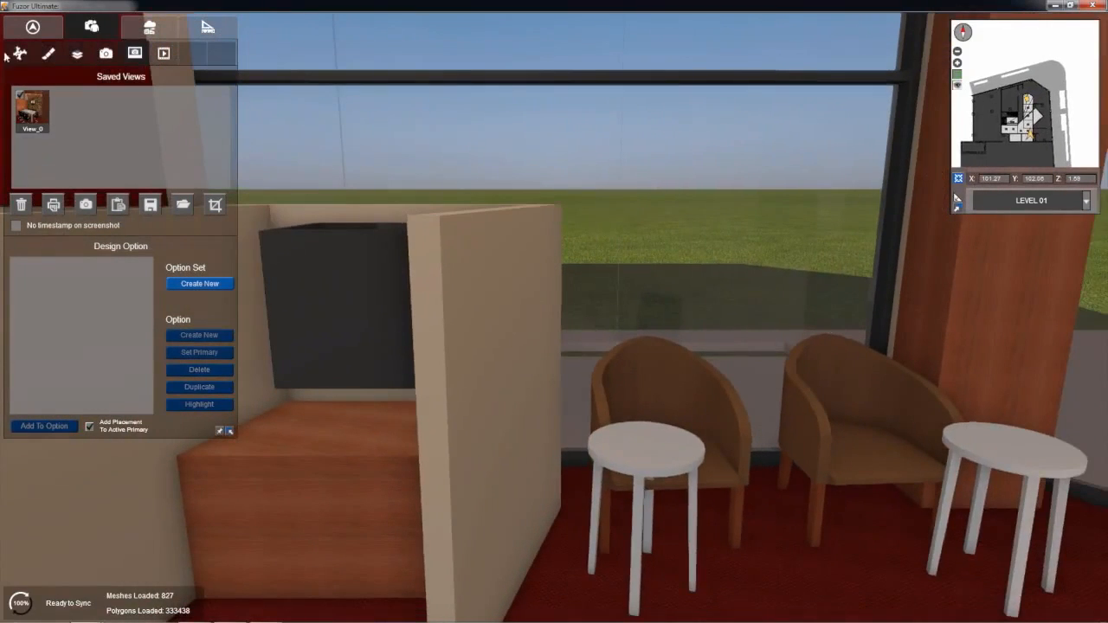
Step: Save the current lounge seating camera position, and save another view overlooking the wood desks and white cabinets
click(84, 210)
drag(741, 252, 217, 303)
drag(396, 309, 2, 300)
drag(526, 293, 361, 277)
drag(571, 276, 529, 270)
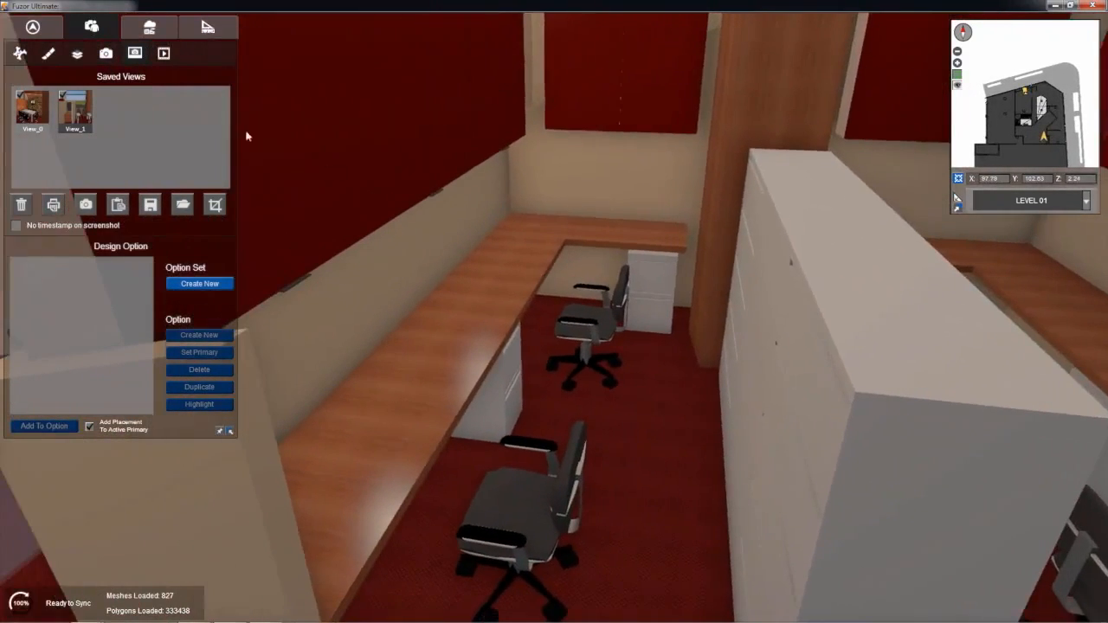
drag(609, 249, 582, 245)
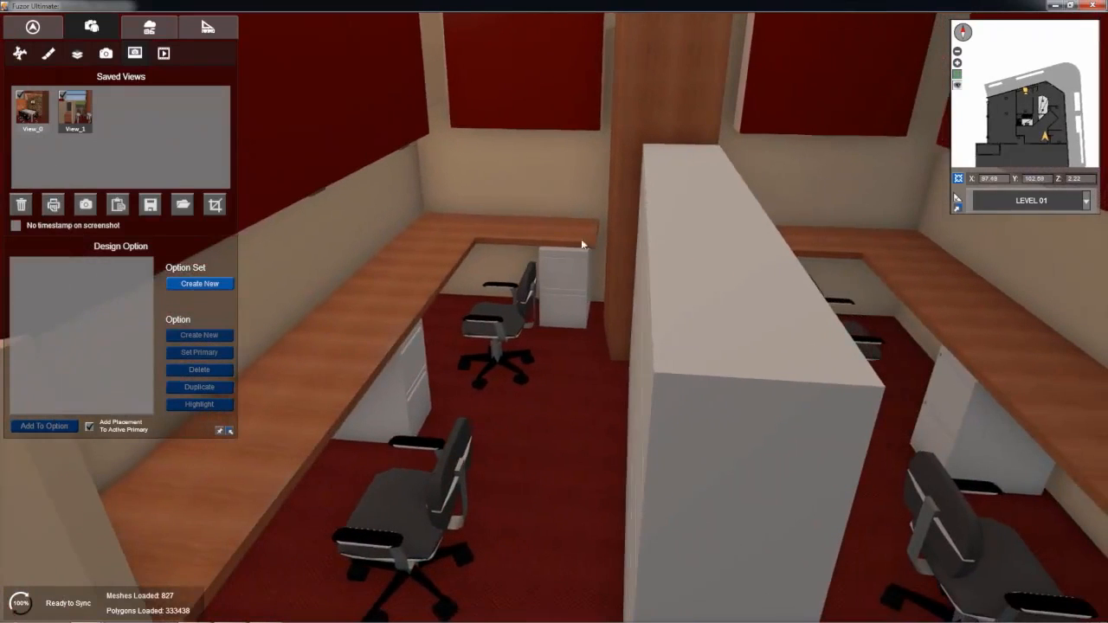
click(85, 215)
Step: Save a view of the round glass table with the purple chairs in the open office area
right_drag(621, 198, 160, 183)
key(w)
key(w)
key(s)
right_drag(458, 197, 388, 164)
key(w)
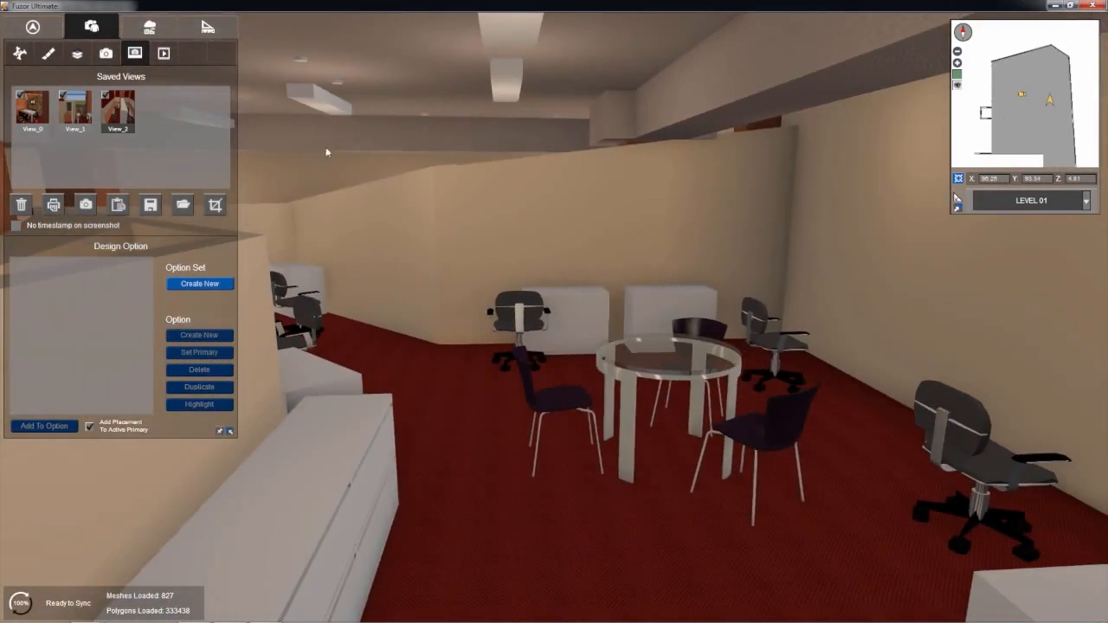
click(85, 205)
Step: Restore View_1 and refit the round end table beside the partition to about X 0.176 m and Z 0.079 m
right_drag(574, 235, 453, 236)
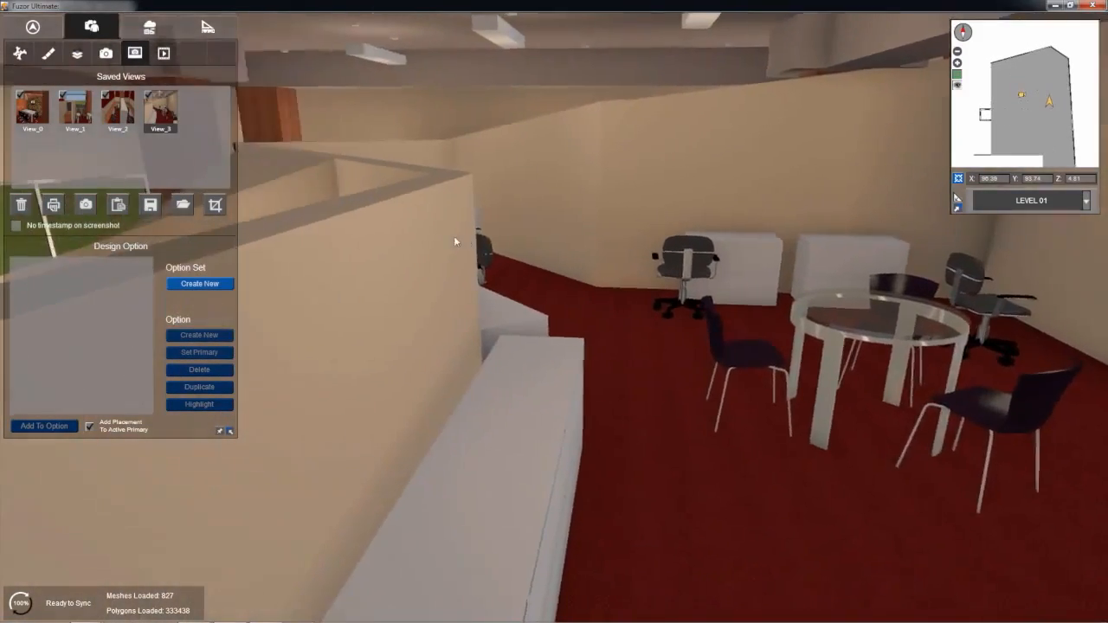
click(76, 111)
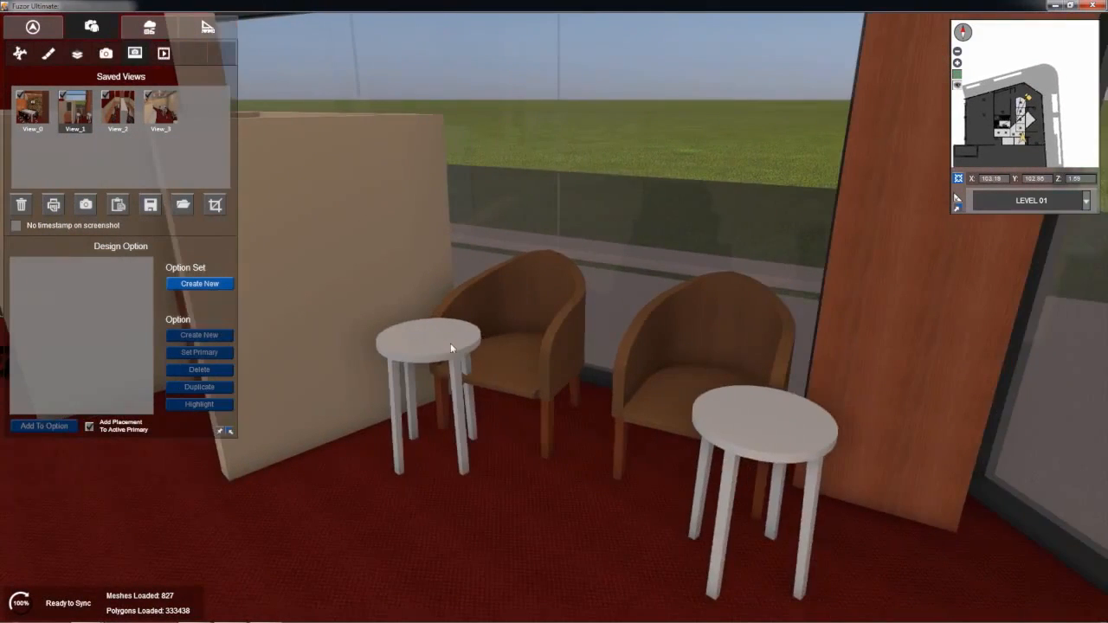
click(404, 342)
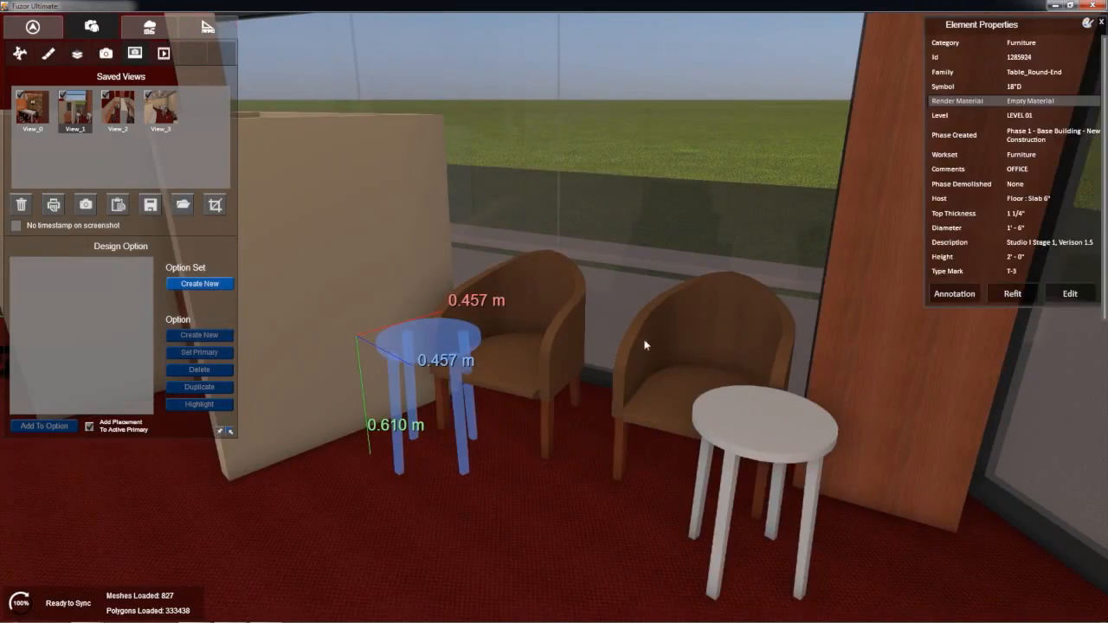
click(1034, 292)
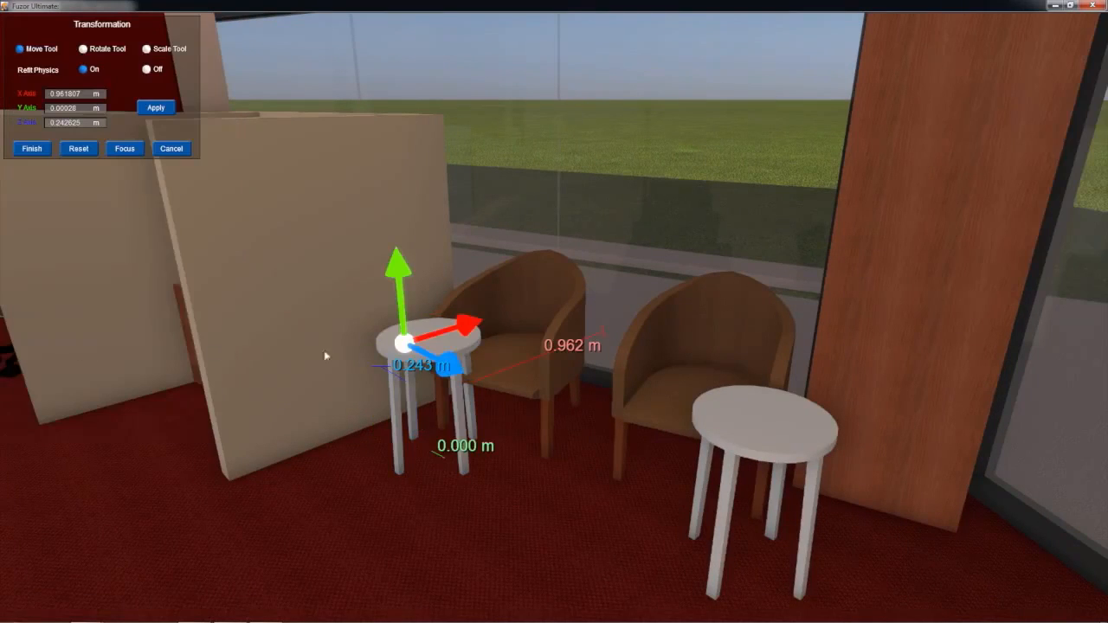
drag(437, 338, 74, 84)
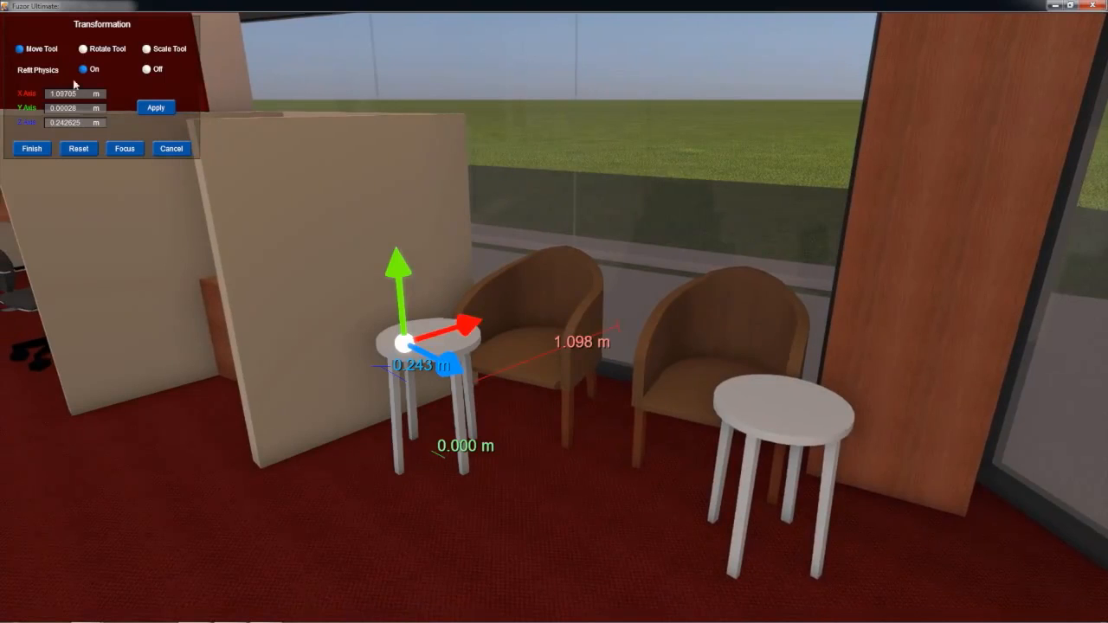
drag(445, 367, 909, 529)
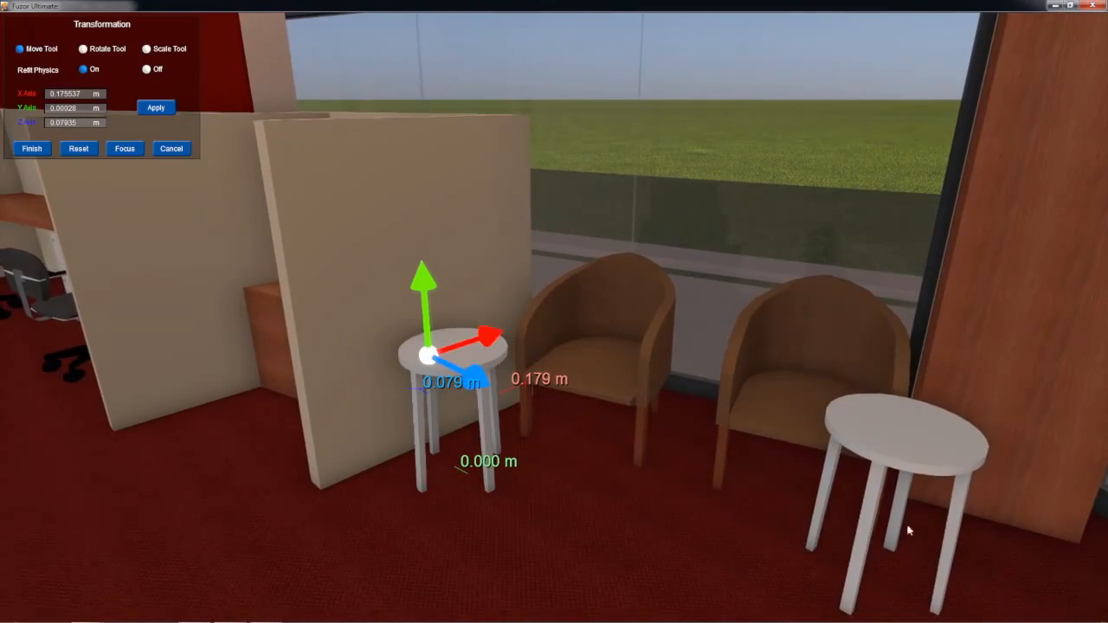
click(32, 148)
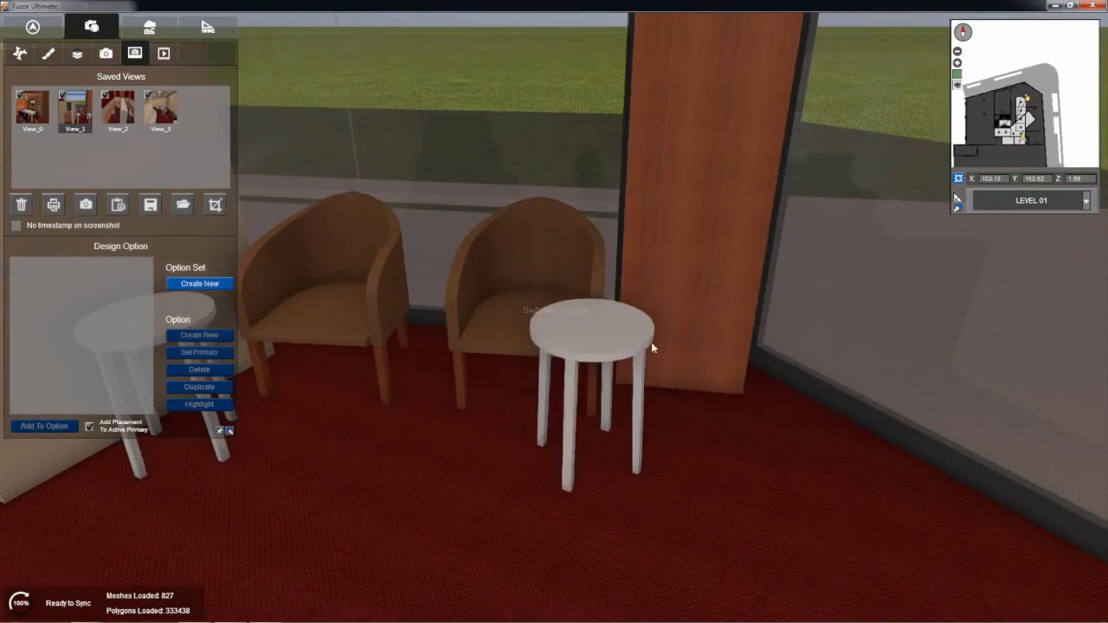
Step: Refit the round end table near the wood column to about X 0.144 m and Z 0.133 m
click(624, 337)
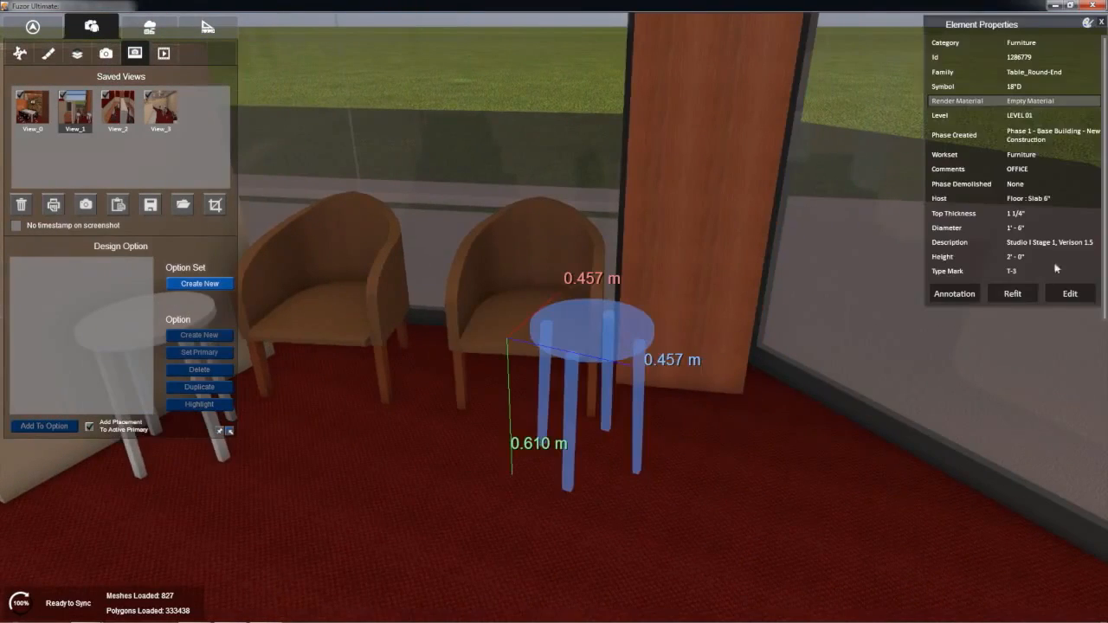
click(1015, 294)
drag(705, 354, 1039, 398)
drag(707, 236, 1012, 44)
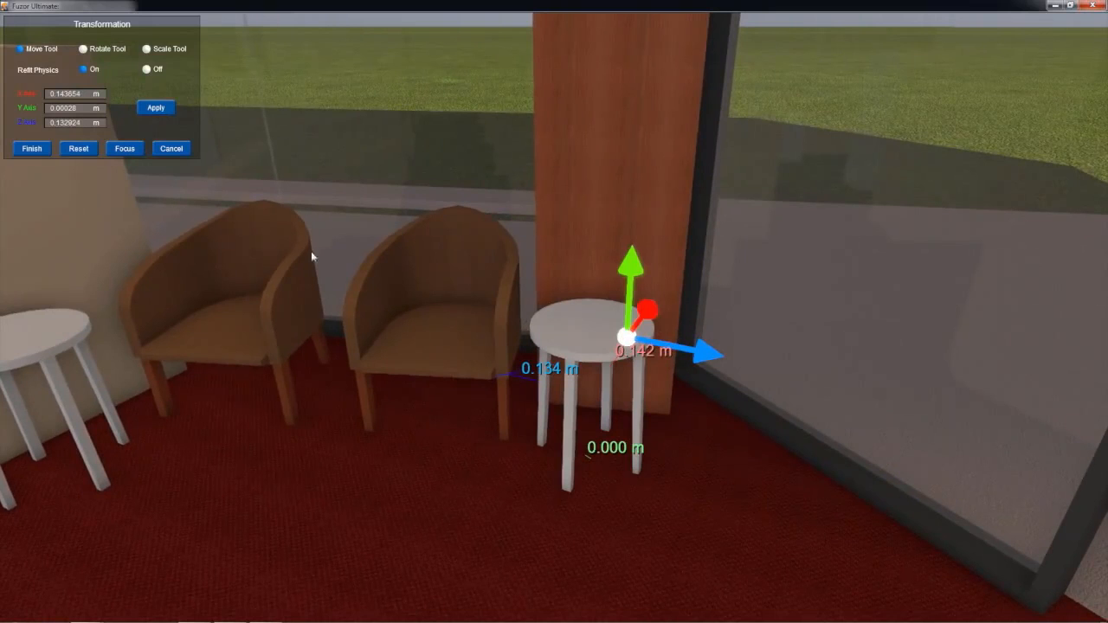
click(42, 147)
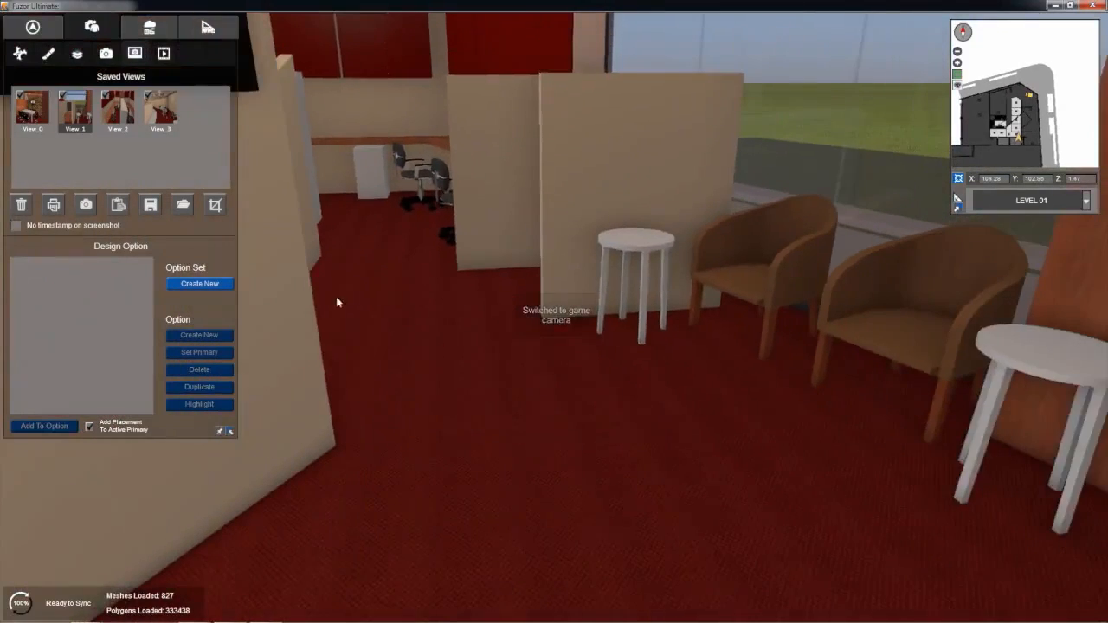
Step: Rotate the tub chair nearest the partition to about -50.5° on the Y axis, try to move it forward, and finish the refit
right_drag(396, 298, 443, 334)
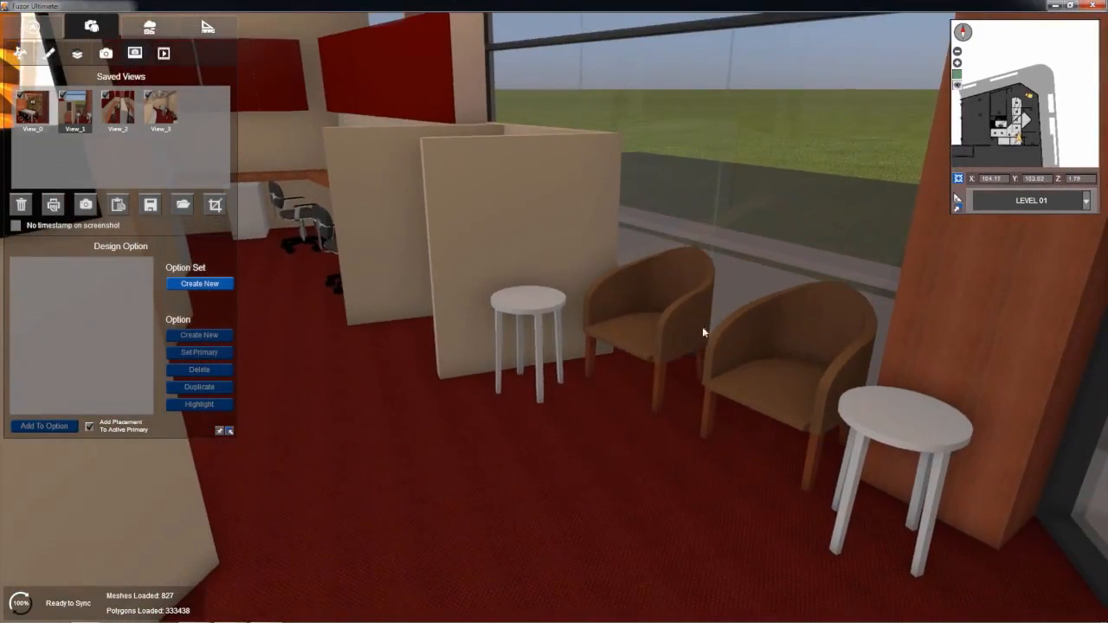
click(664, 343)
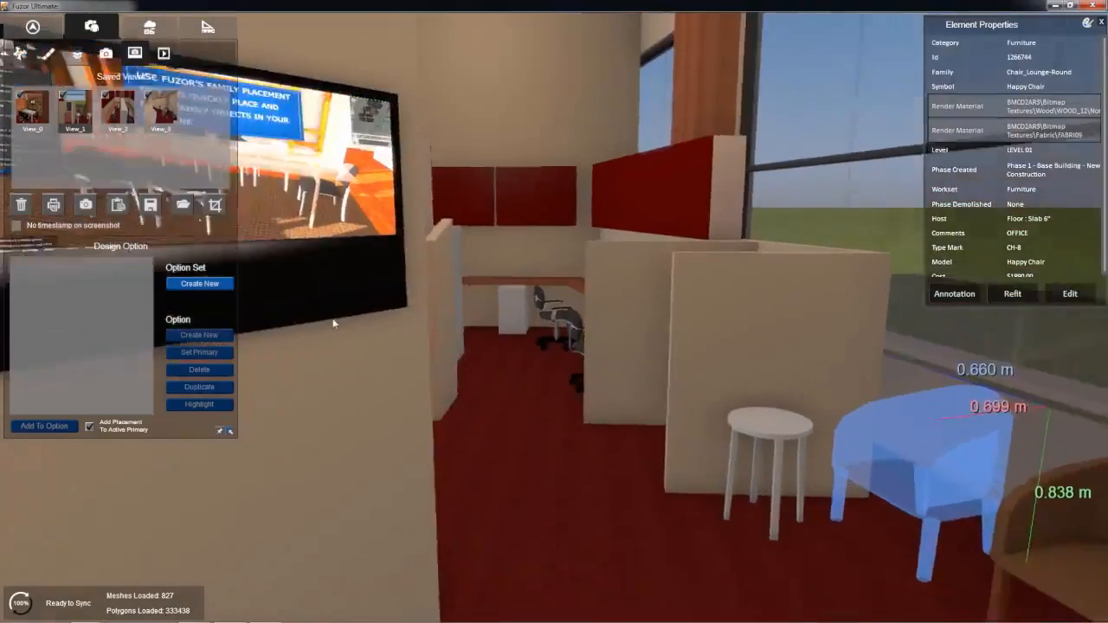
right_drag(334, 324, 756, 380)
click(1004, 296)
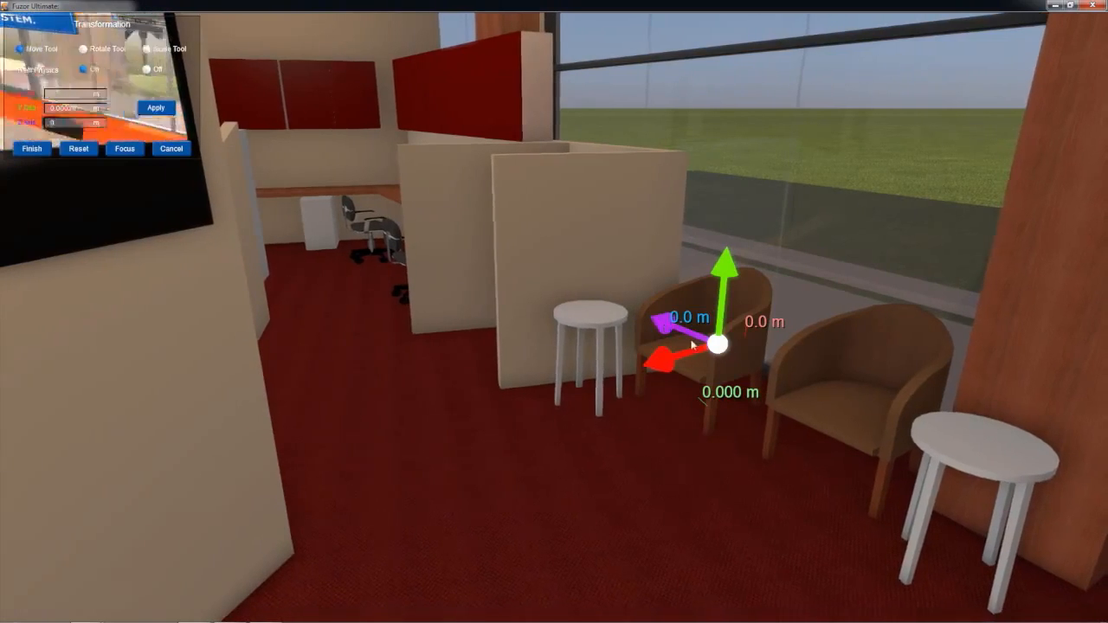
right_drag(389, 194, 593, 207)
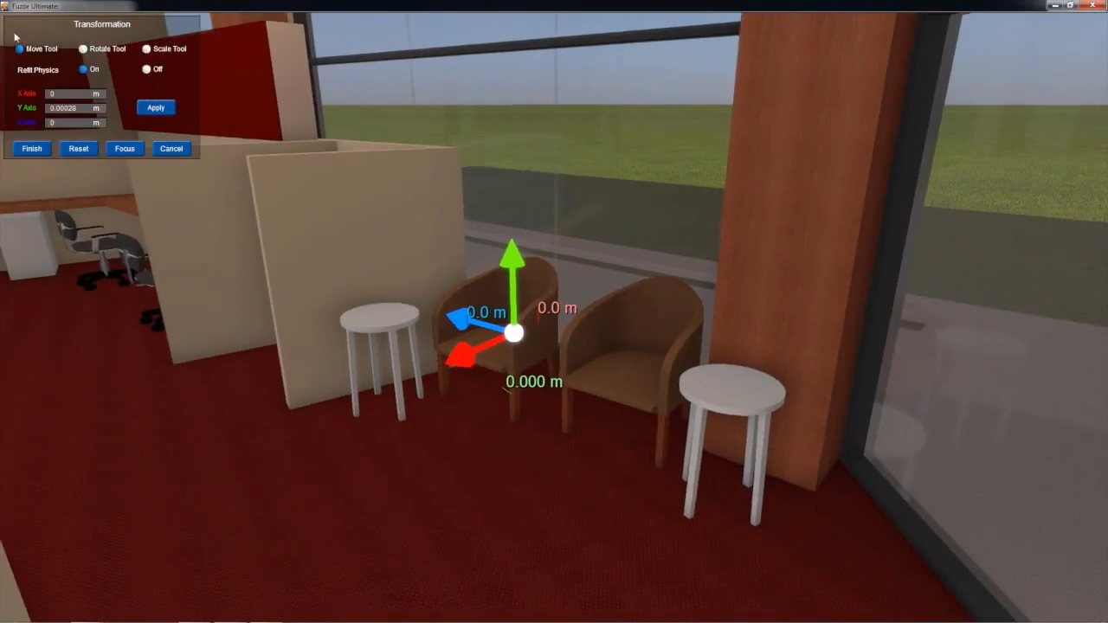
click(83, 49)
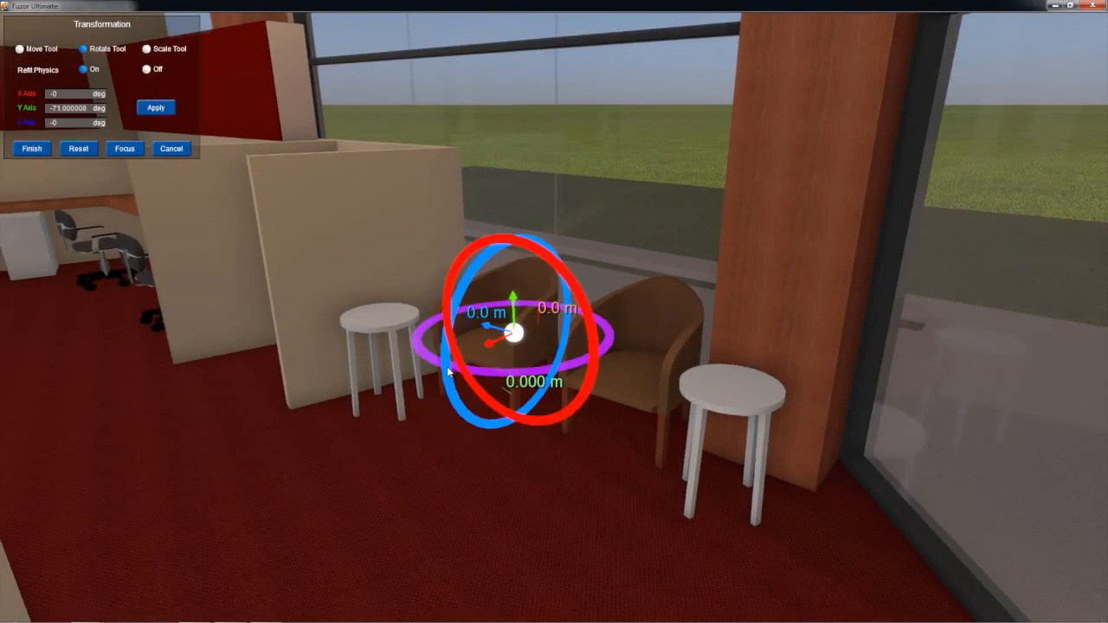
drag(425, 355, 509, 395)
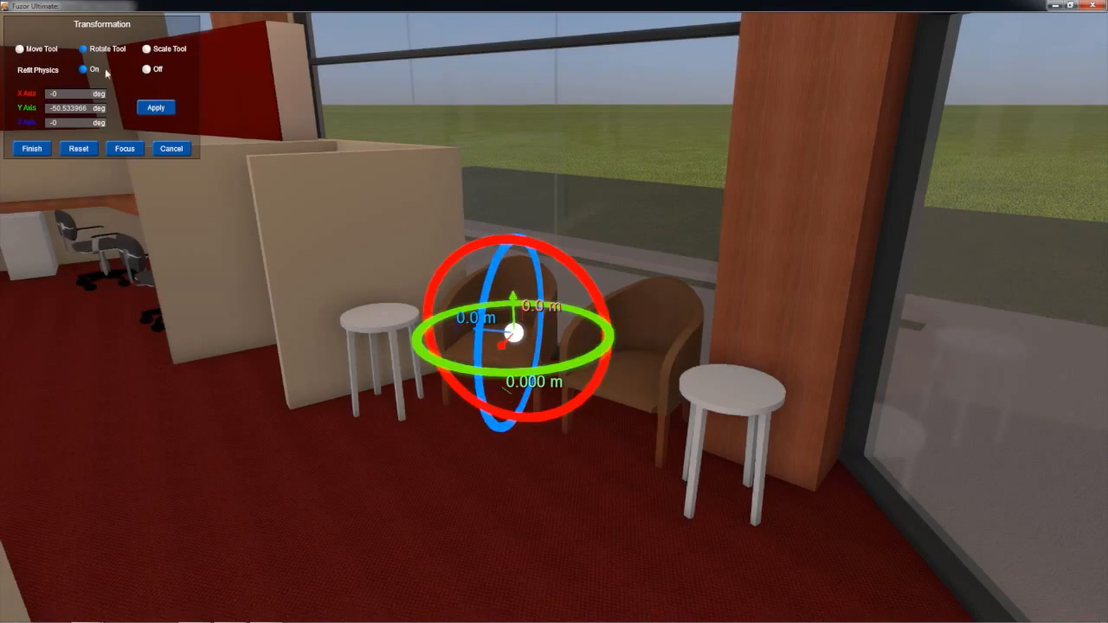
click(19, 49)
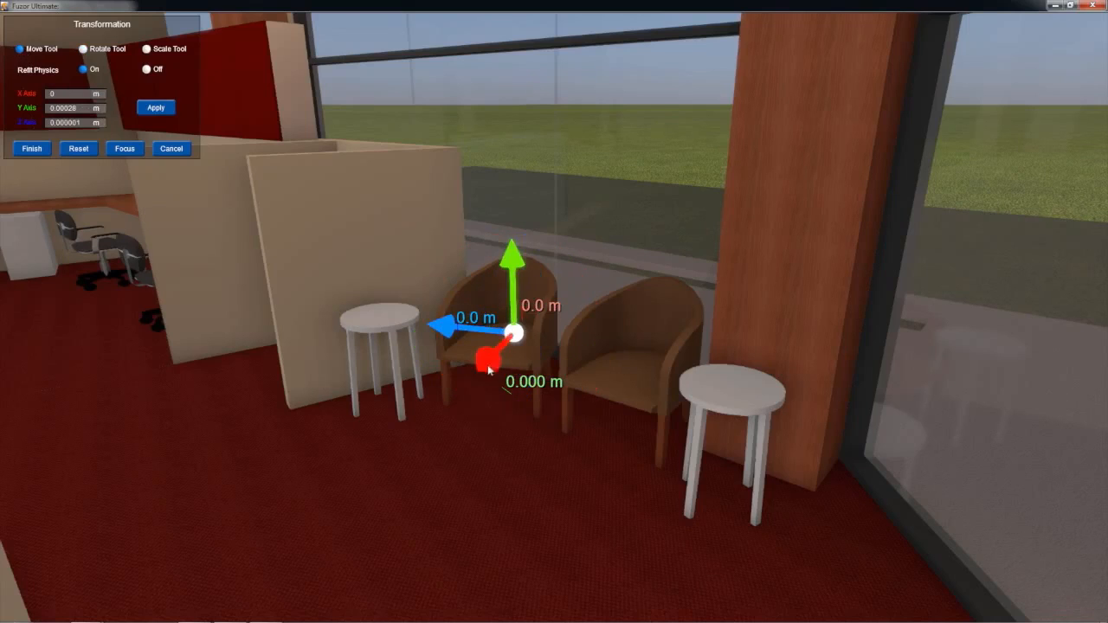
drag(471, 374, 402, 407)
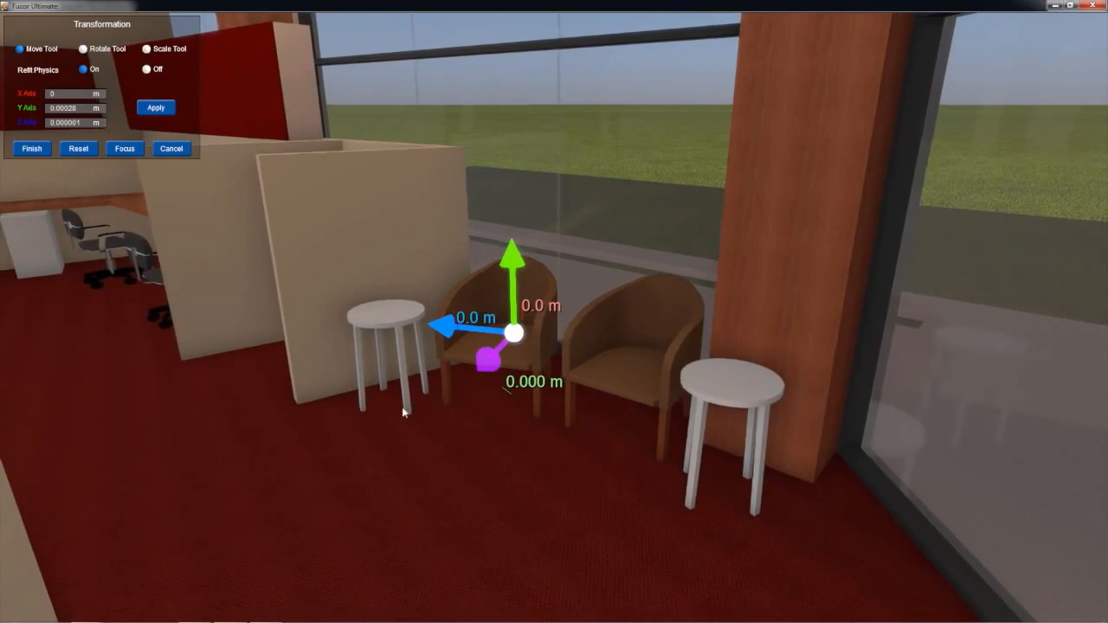
click(32, 148)
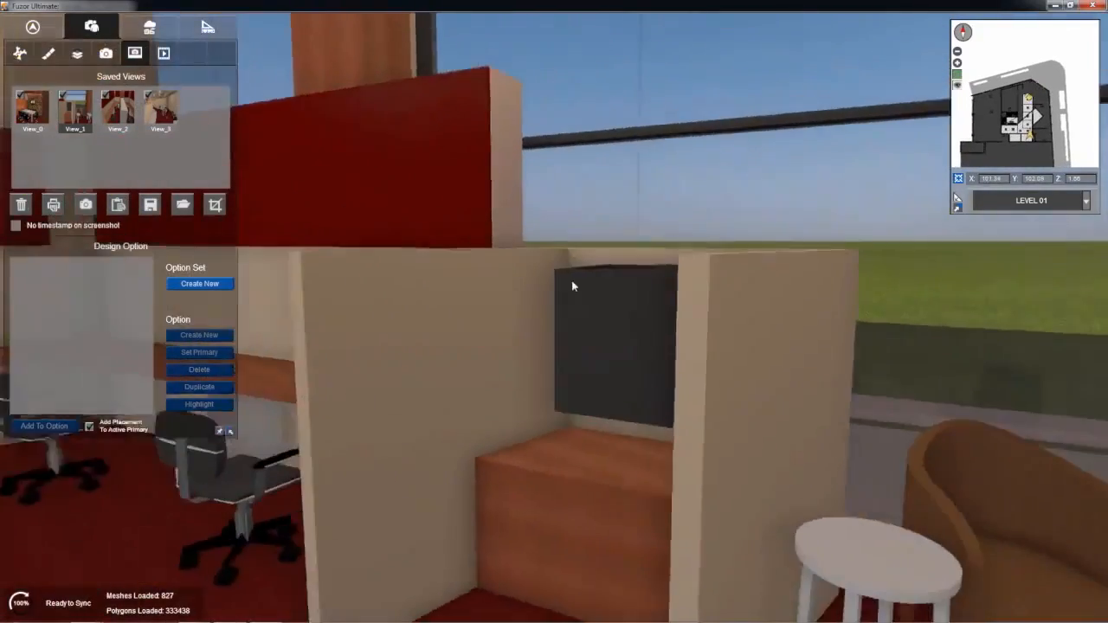
Step: Refit the laser printer on the wood counter to about X 0.299 m and Z 0.036 m
mouse_move(571, 286)
right_down()
mouse_move(600, 294)
mouse_move(588, 297)
right_up()
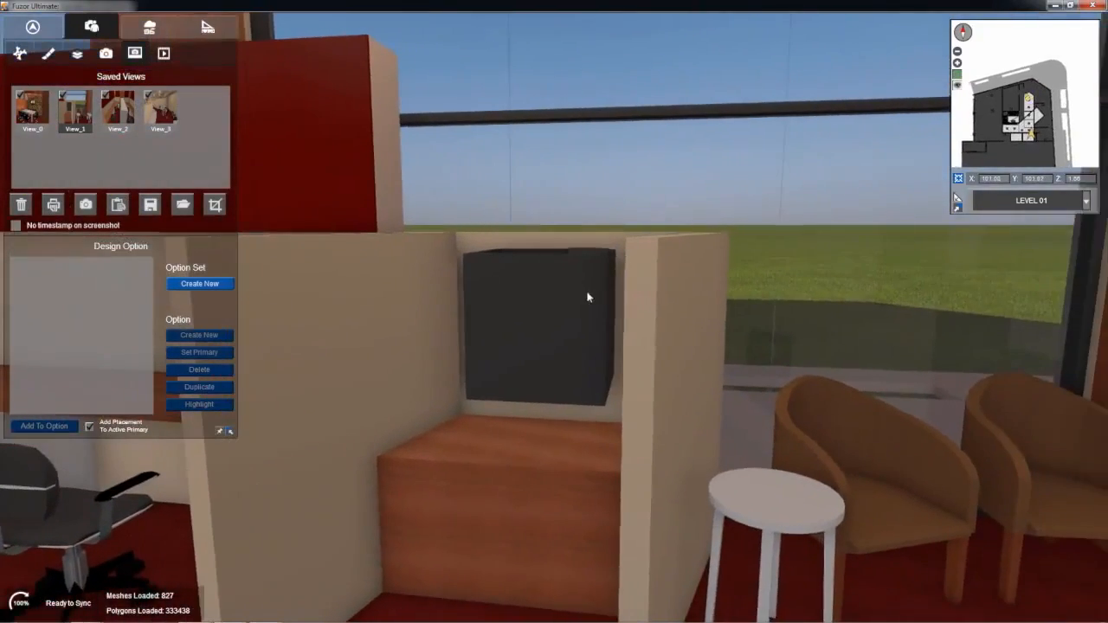
click(575, 297)
right_drag(440, 257, 499, 318)
key(w)
middle_drag(494, 291, 491, 243)
click(490, 242)
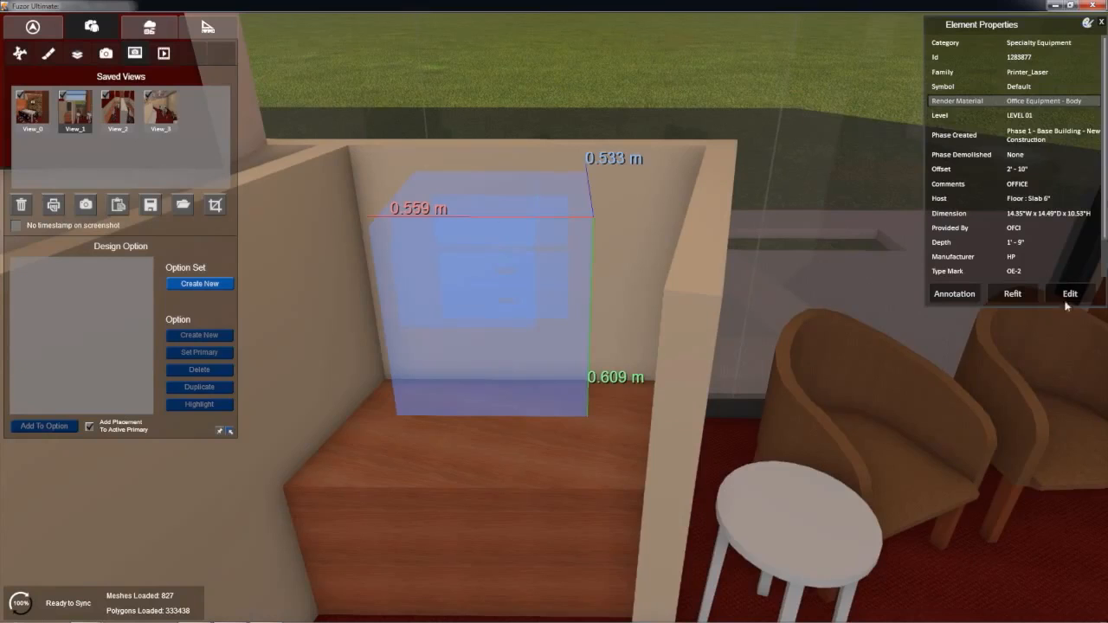
click(1023, 297)
drag(497, 208, 496, 271)
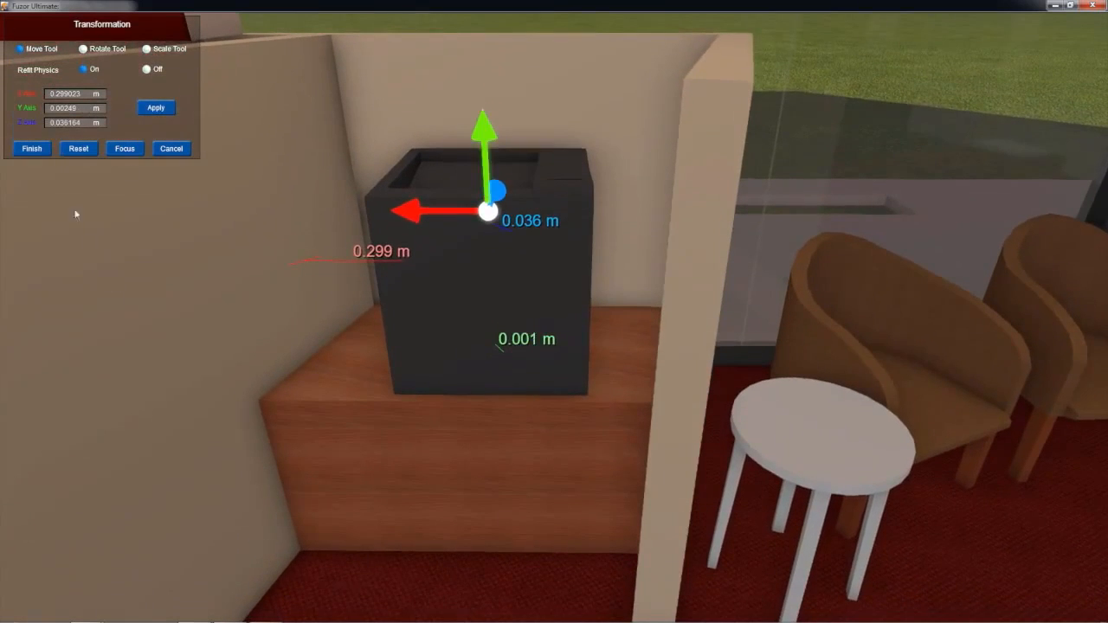
click(45, 148)
Step: Set the render color of the printer's Office Equipment - Body material to light gray, RGB 192 192 192, and apply it
click(567, 210)
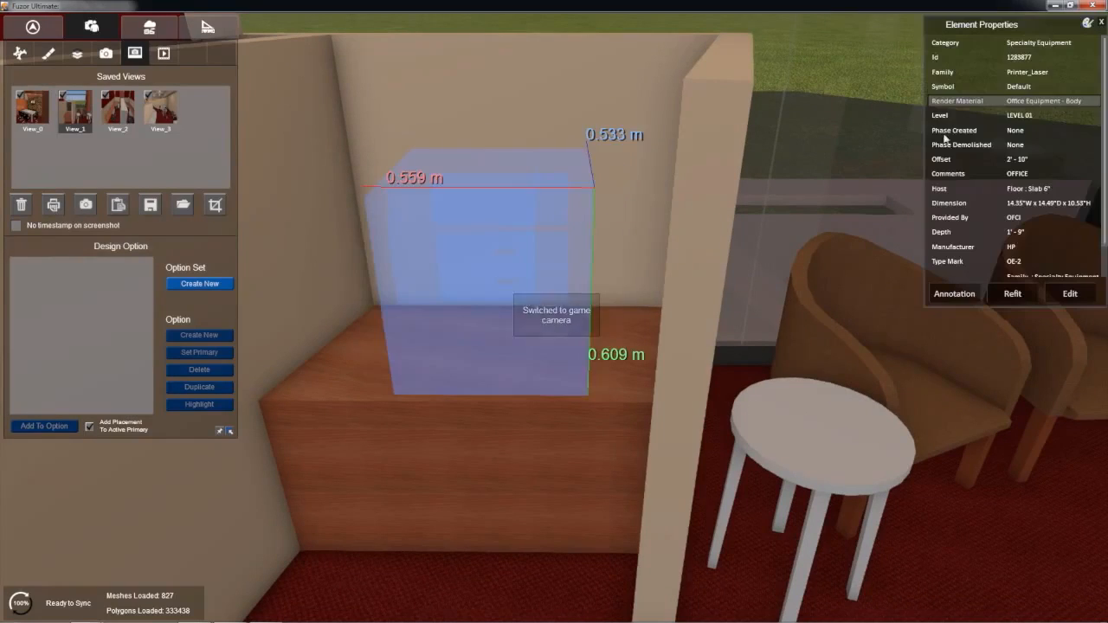
click(1043, 101)
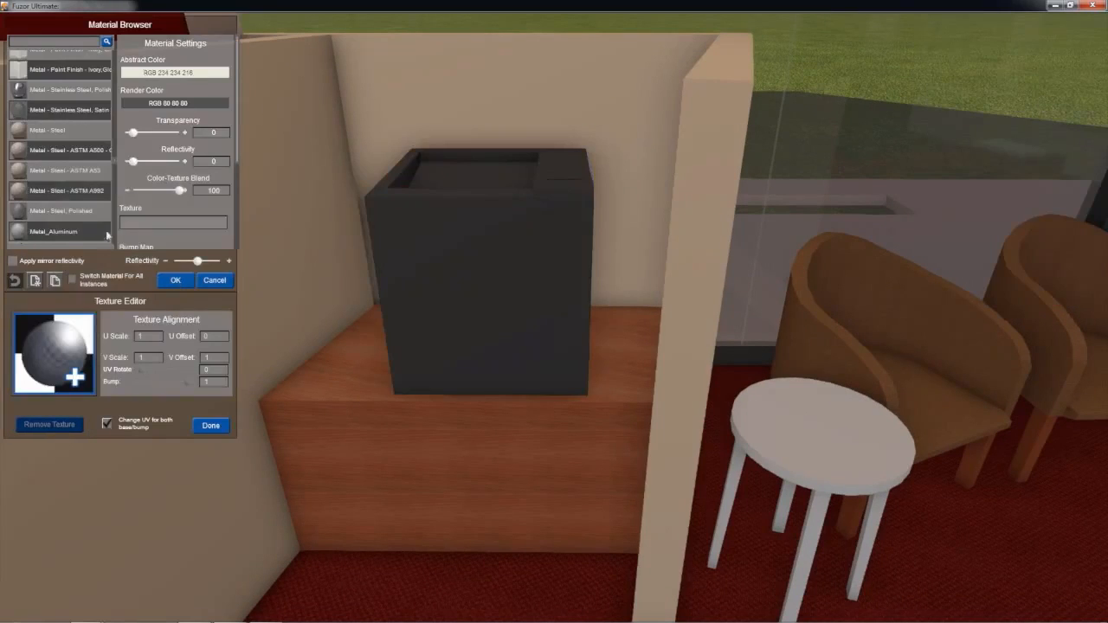
scroll(98, 155, down, 3)
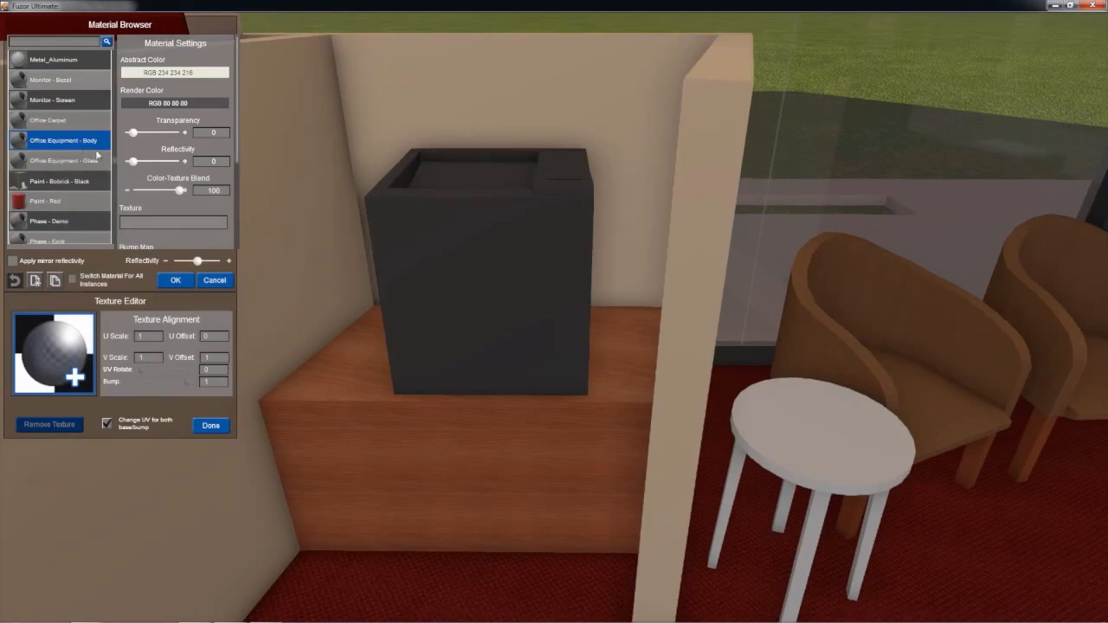
click(176, 105)
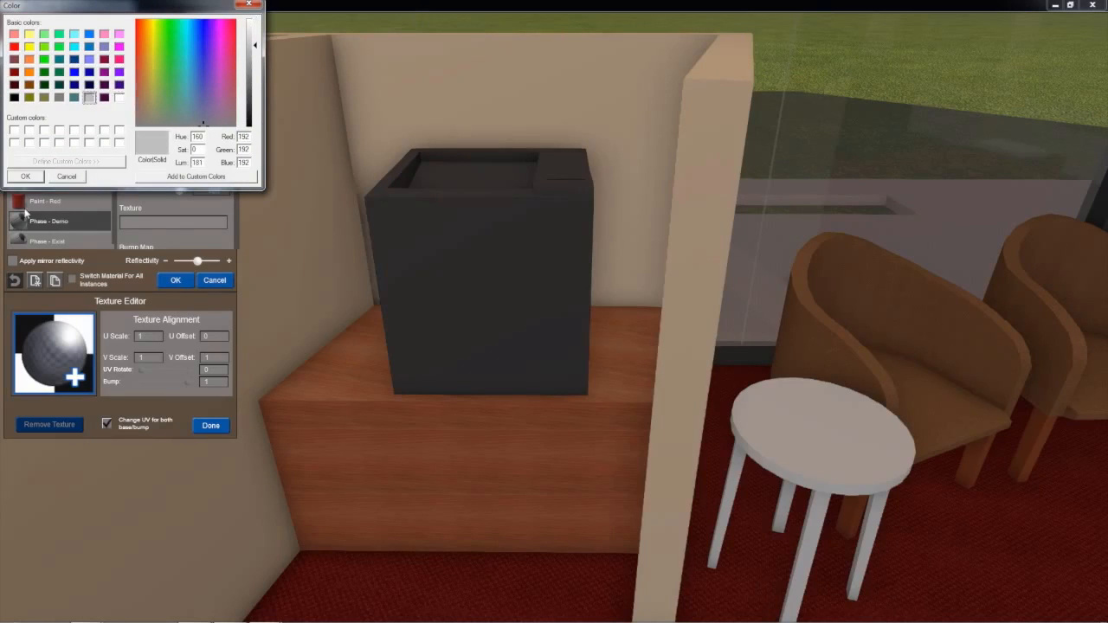
click(24, 181)
right_drag(464, 190, 238, 298)
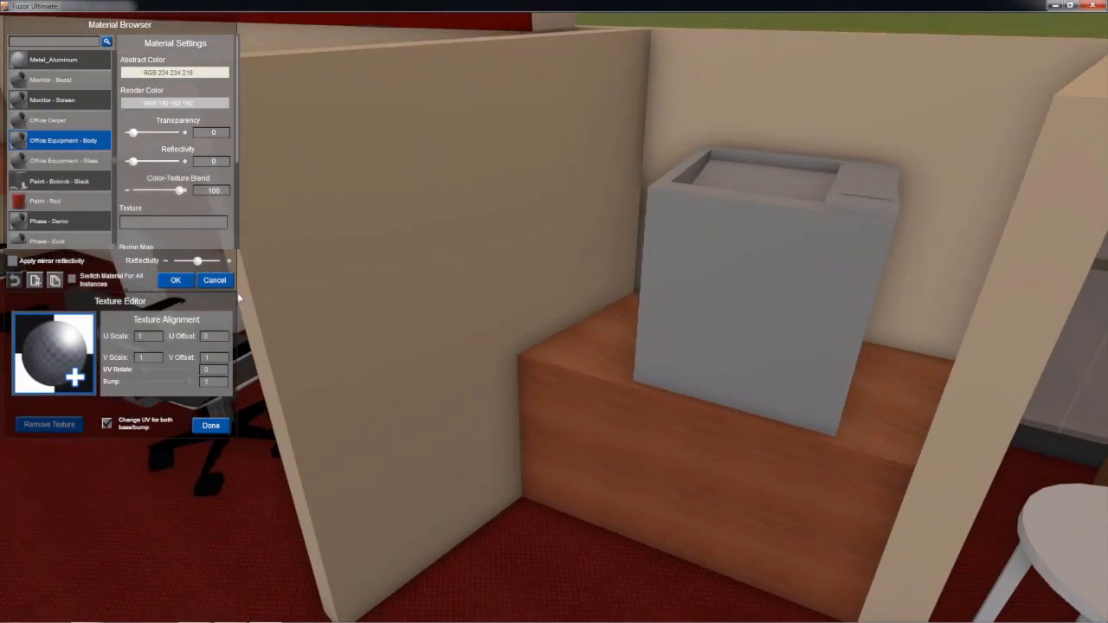
click(174, 282)
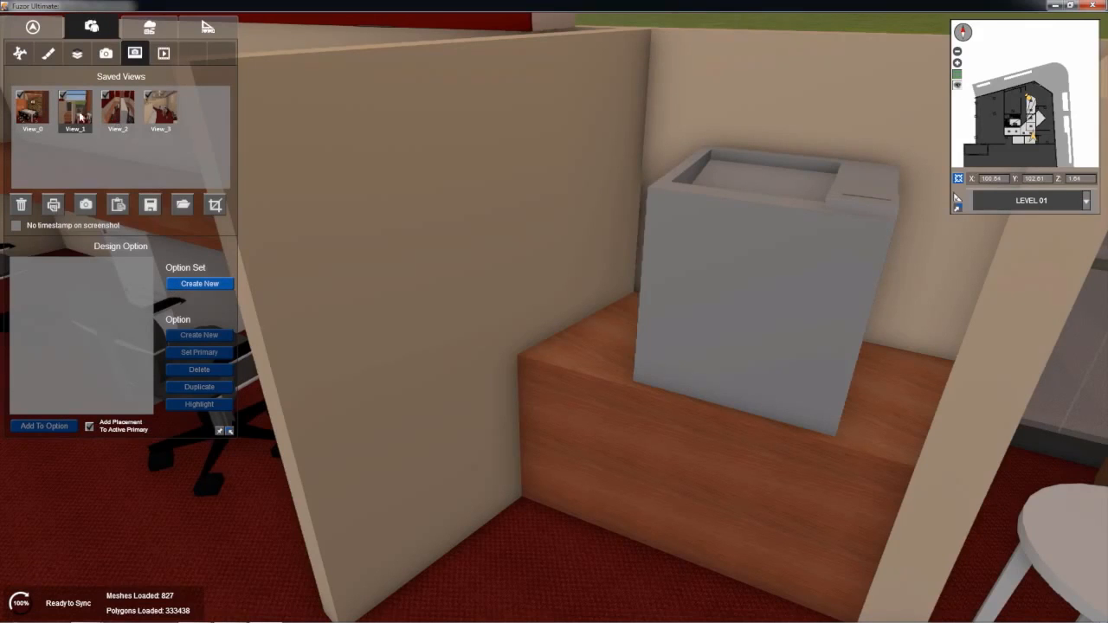
Step: Recall saved view View_2 and place an LCD_Monitor_POST from the Specialty Equipment families on the near desk, about 0.699 m and 0.170 m from the adjacent walls
click(108, 114)
right_drag(537, 85, 435, 135)
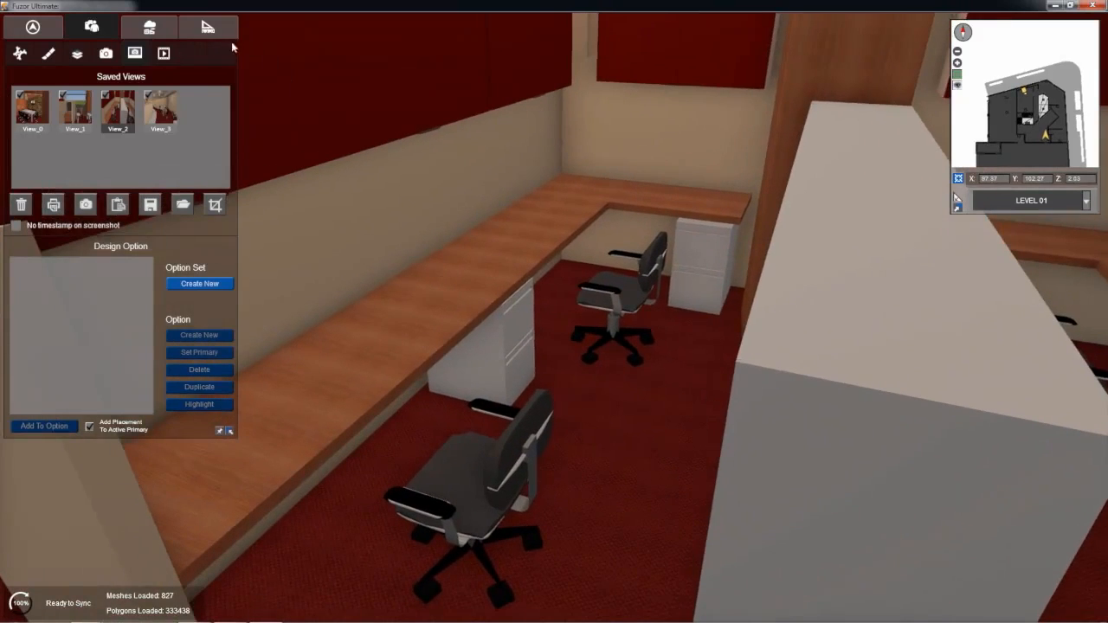
click(207, 27)
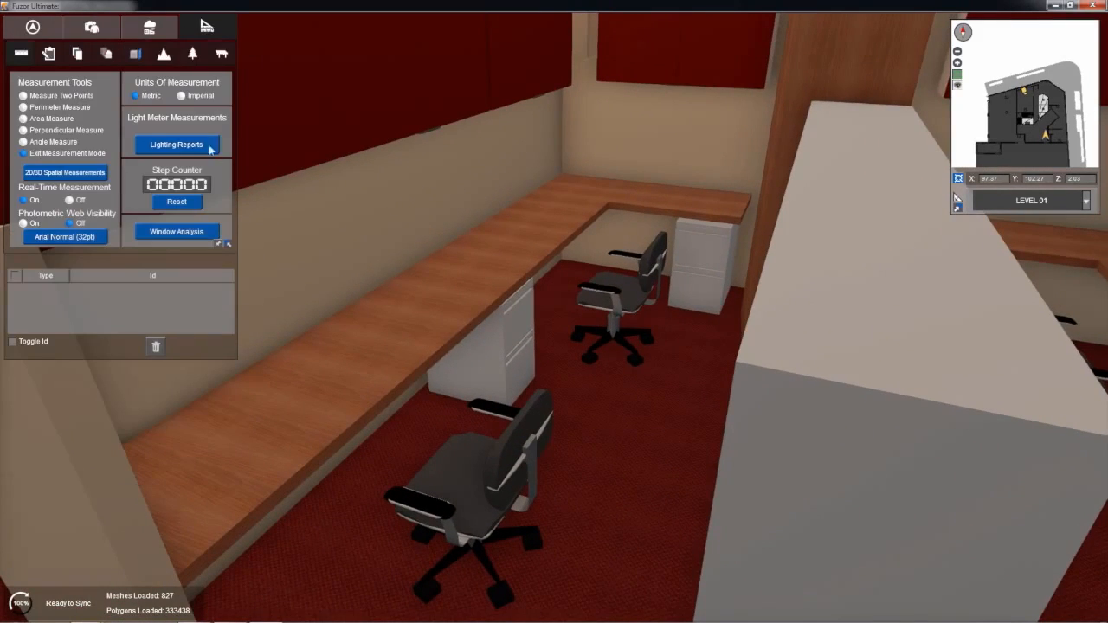
click(219, 56)
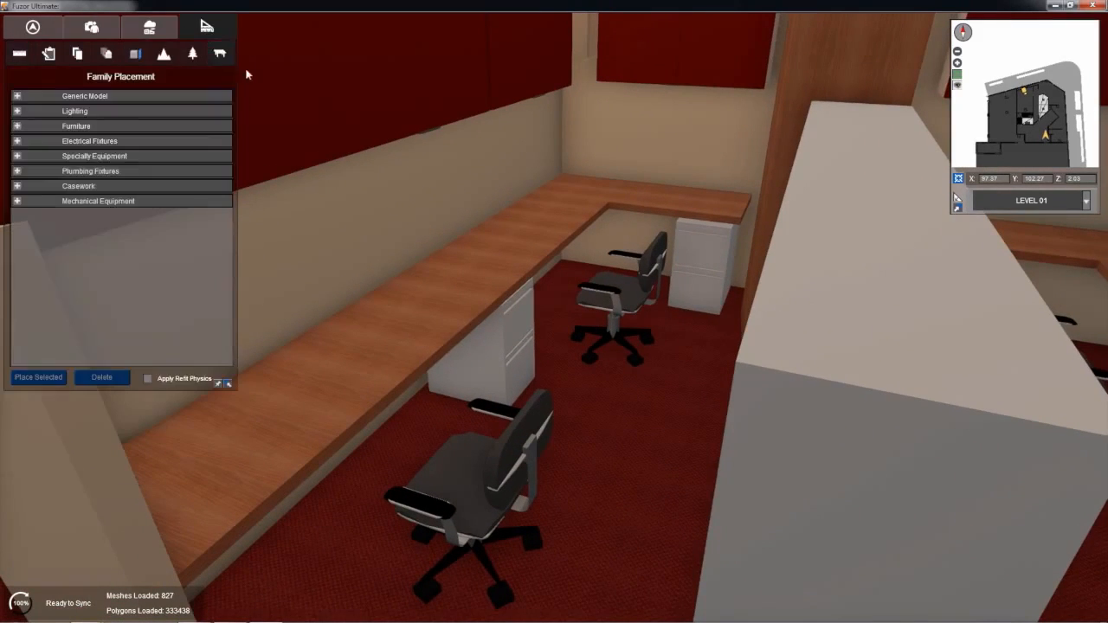
click(18, 158)
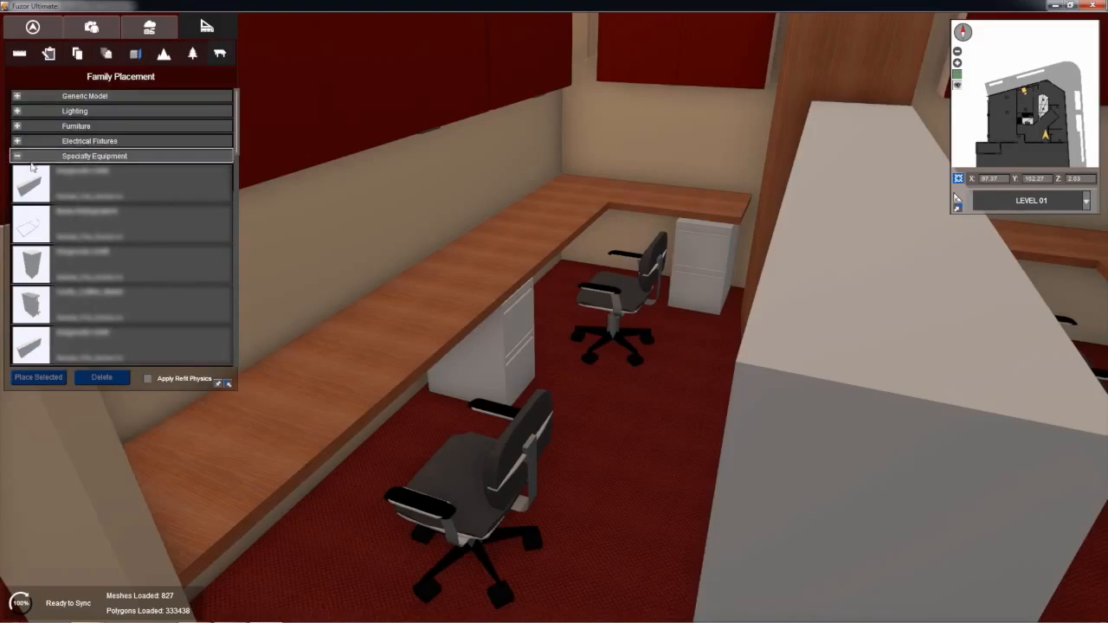
scroll(50, 190, down, 1)
scroll(34, 251, down, 5)
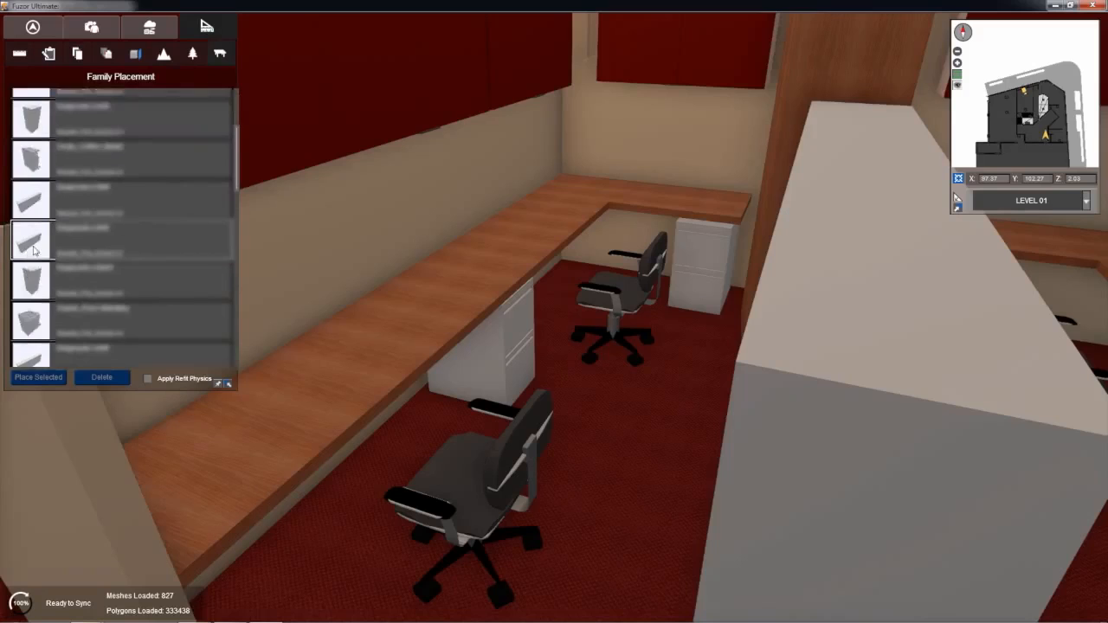
scroll(34, 250, down, 5)
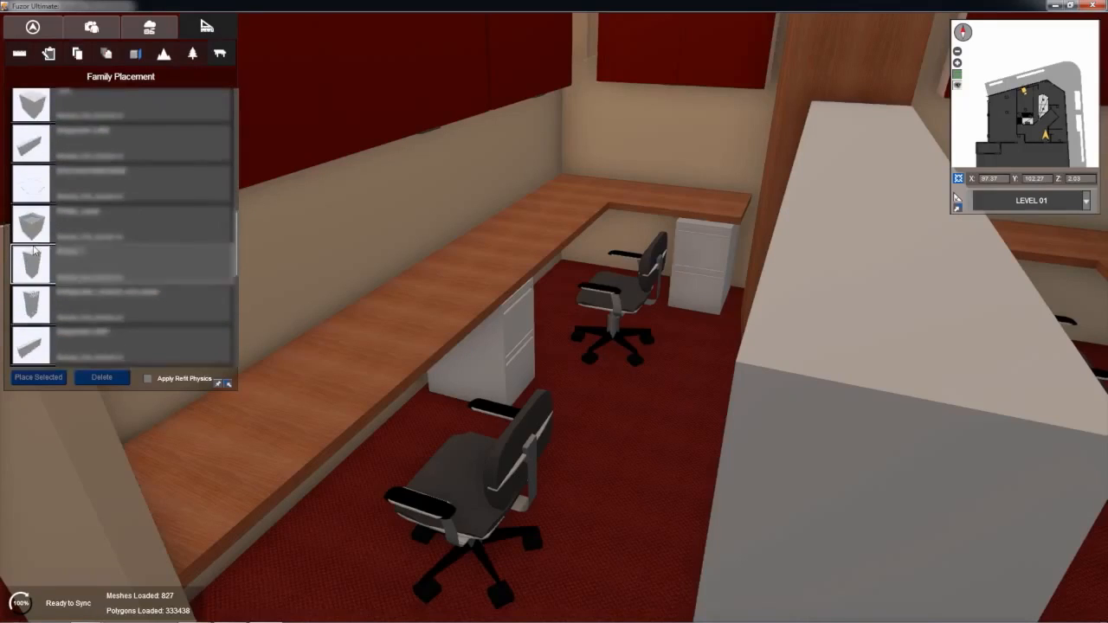
scroll(35, 250, down, 3)
click(82, 211)
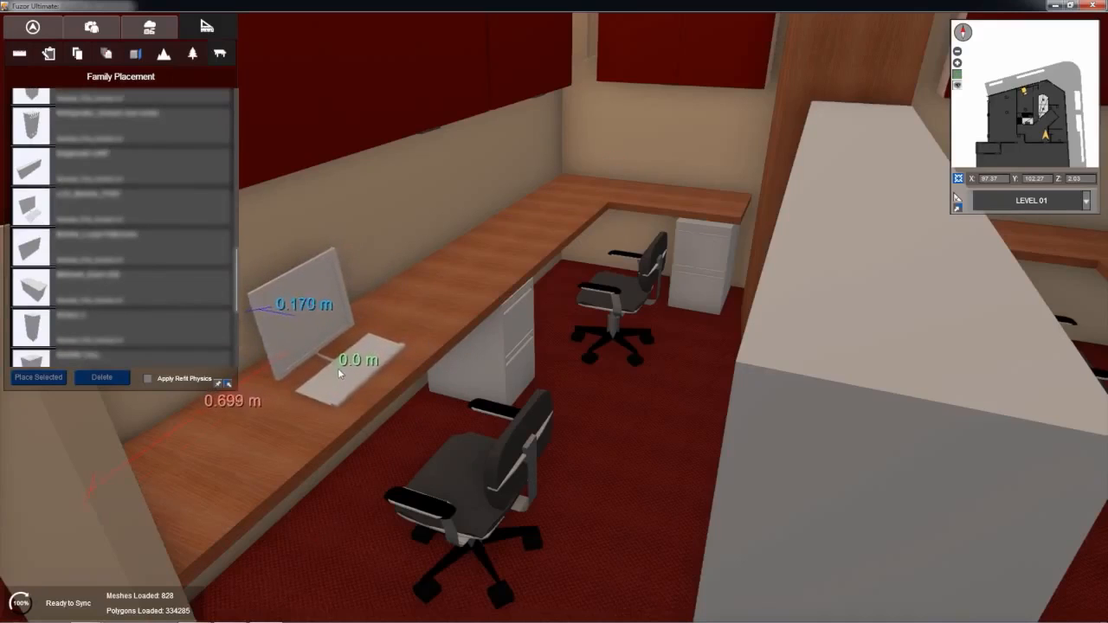
click(339, 367)
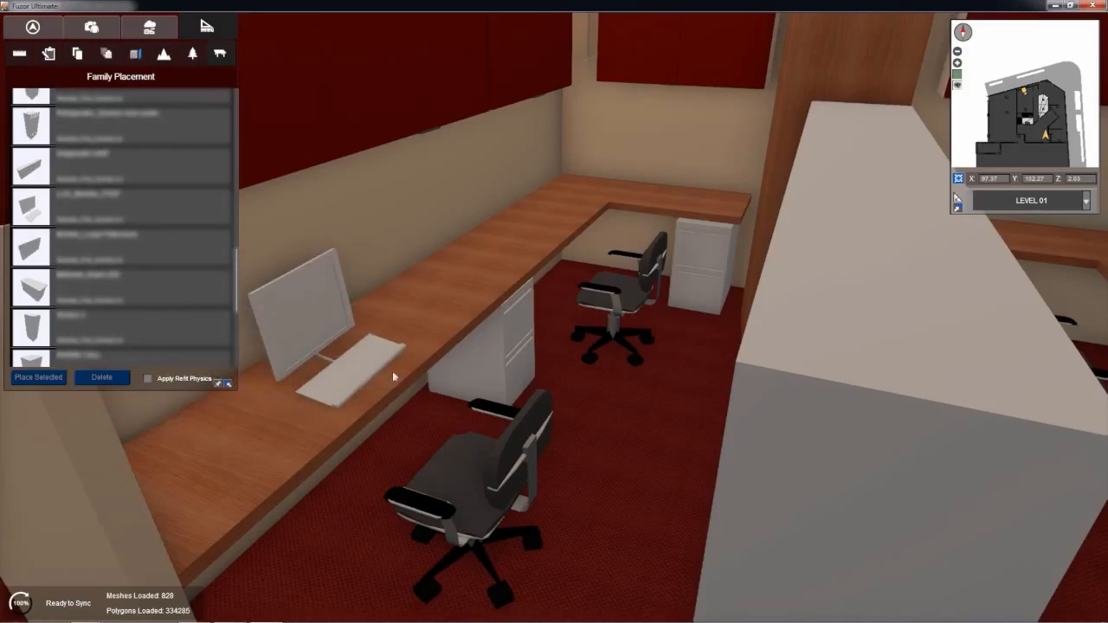
Step: Change the new monitor's render material to Plastic - Shiny Black
click(312, 308)
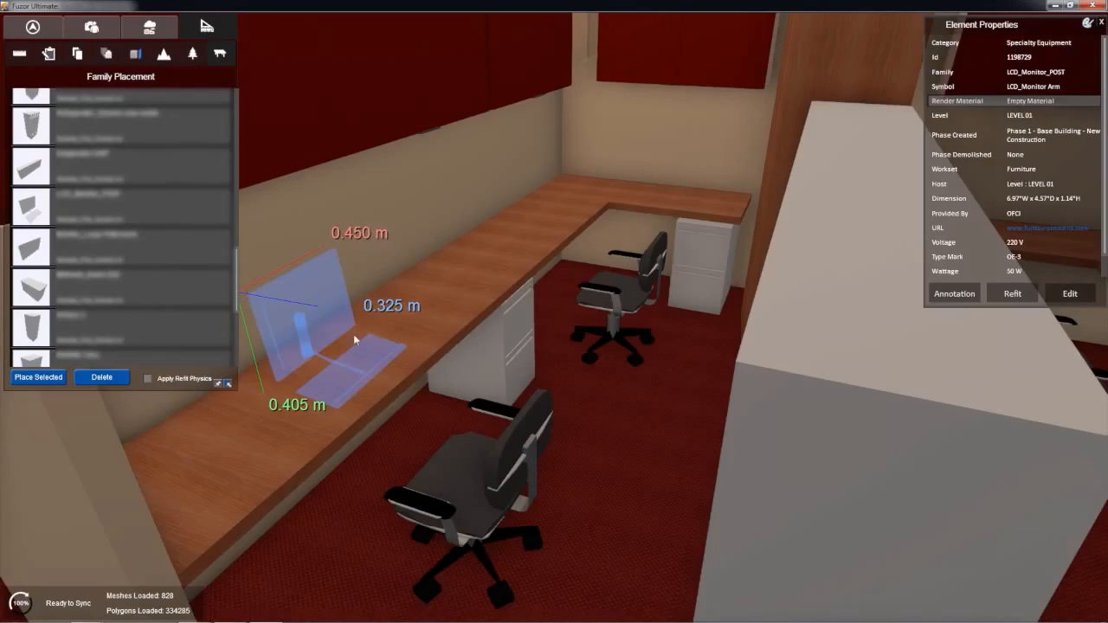
click(1037, 102)
click(80, 40)
text(shiny)
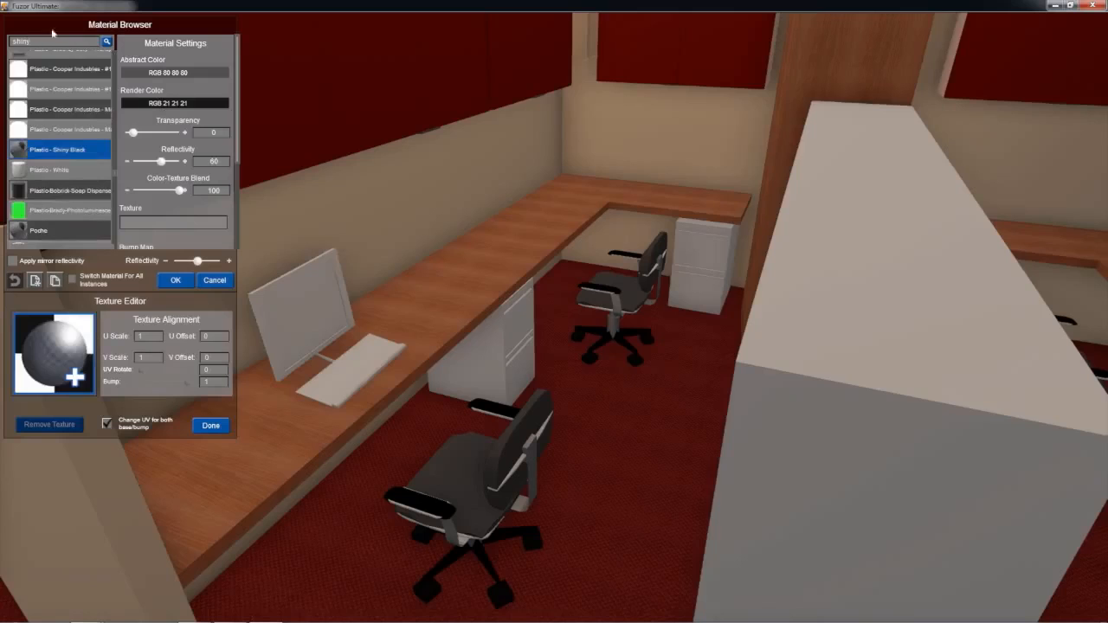
click(61, 157)
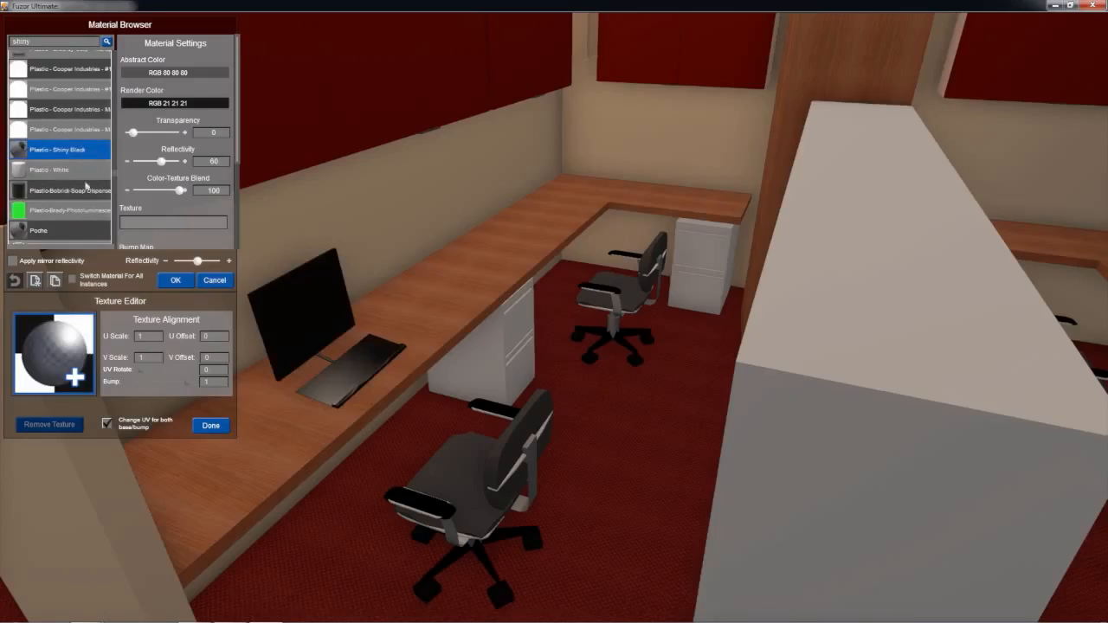
click(174, 282)
Step: Place copies of the black monitor along the desks on both sides of the cabinet row and end the placement
click(345, 368)
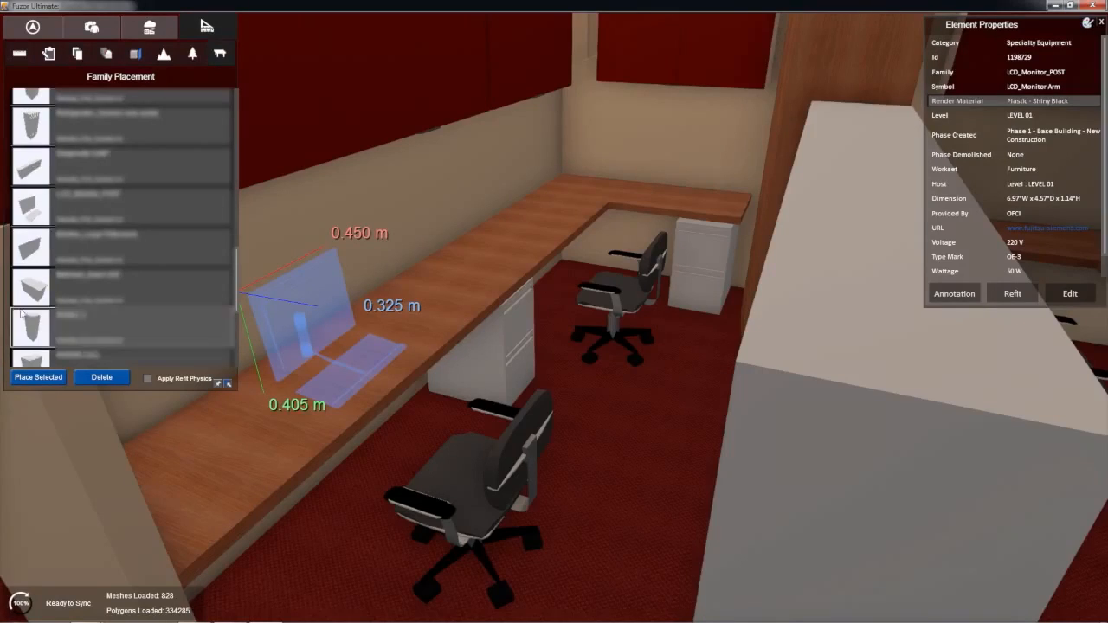
click(65, 380)
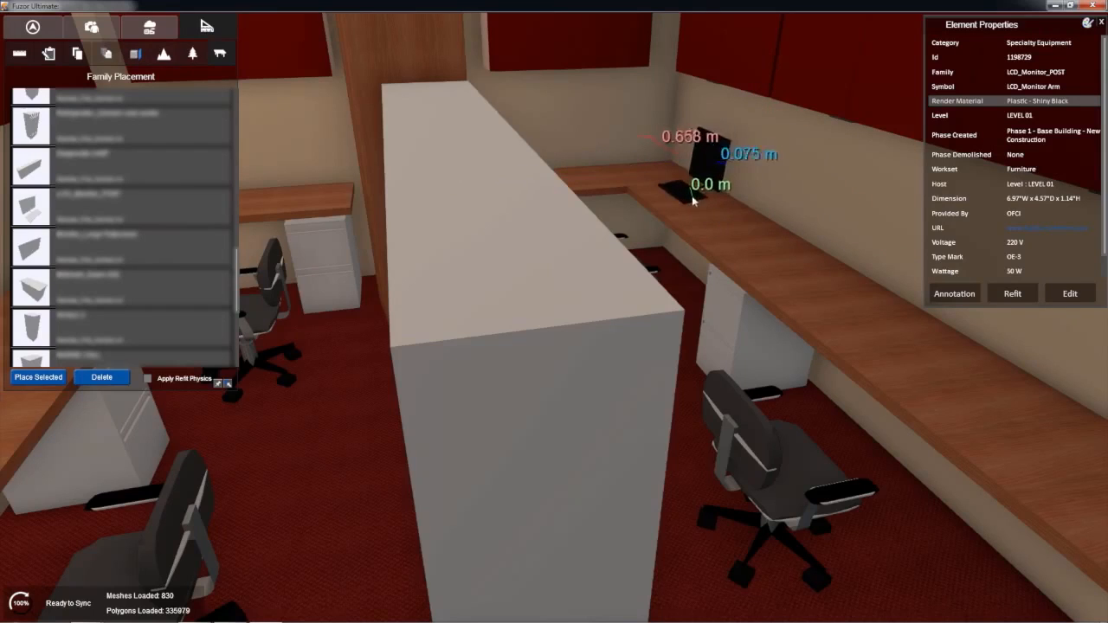
click(700, 201)
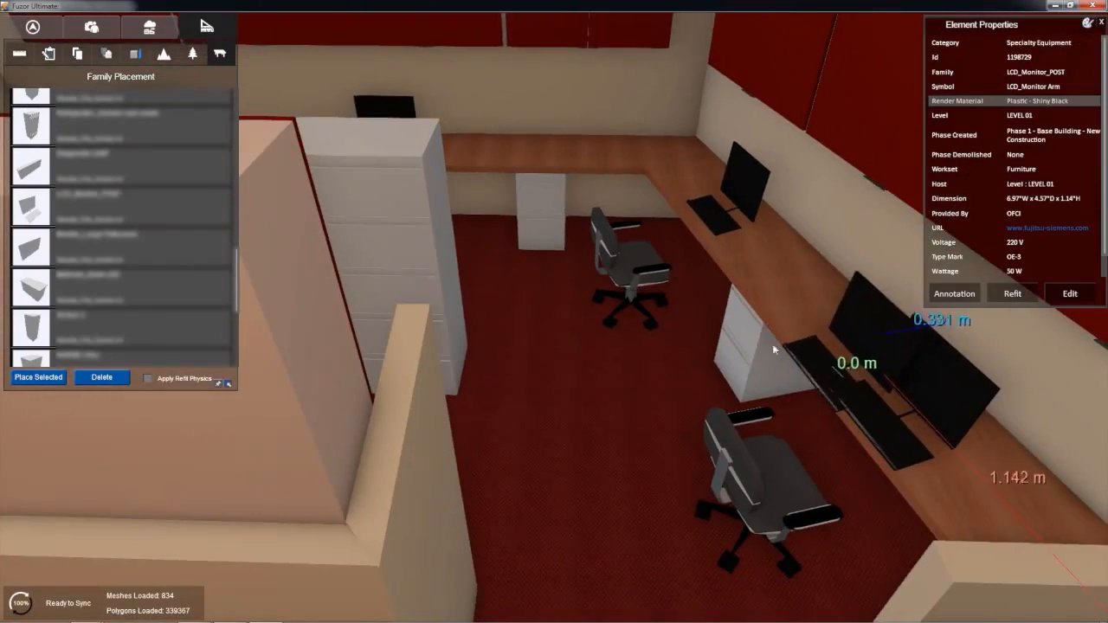
key(Delete)
Step: Place an under-cabinet light from the Lighting families beneath the red wall cabinets above the two monitors
right_drag(707, 319, 698, 437)
key(w)
middle_drag(699, 432, 692, 360)
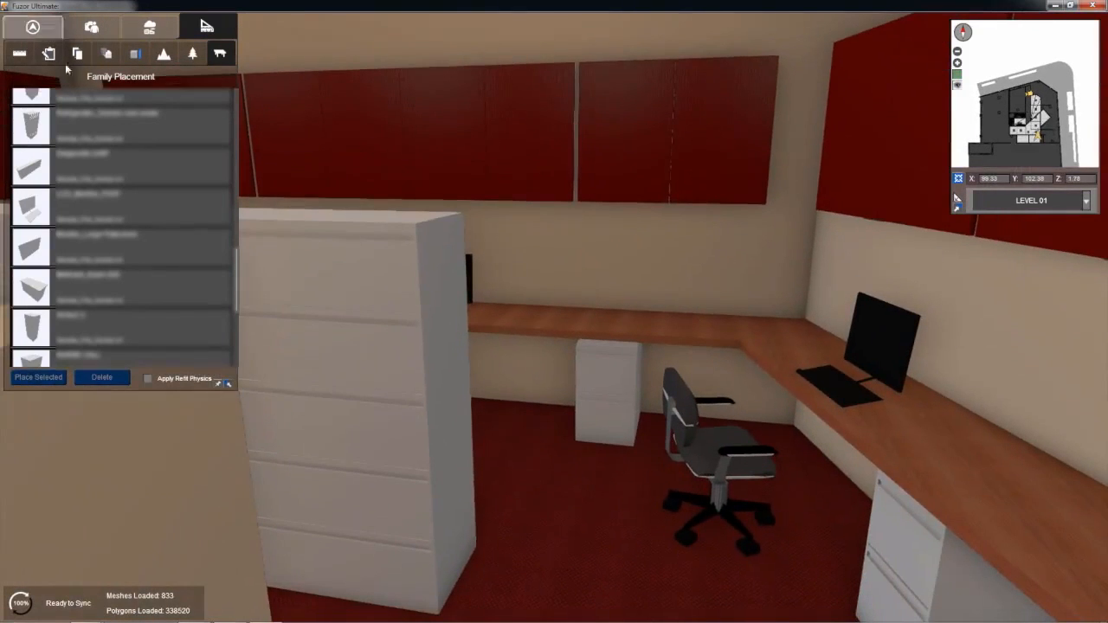
scroll(110, 139, up, 4)
scroll(110, 139, up, 5)
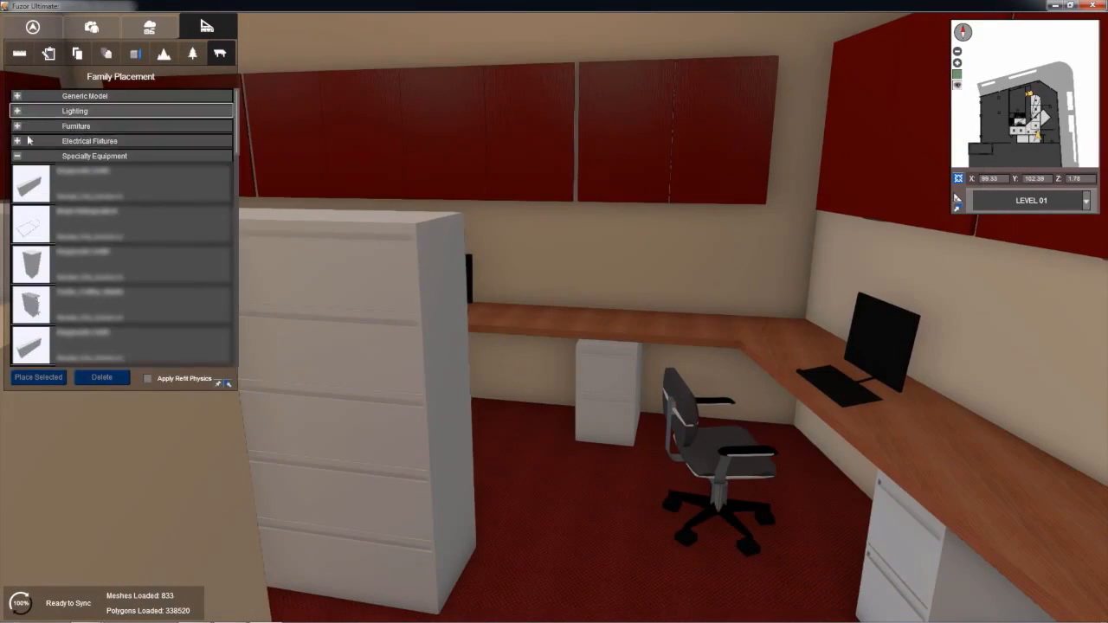
click(17, 157)
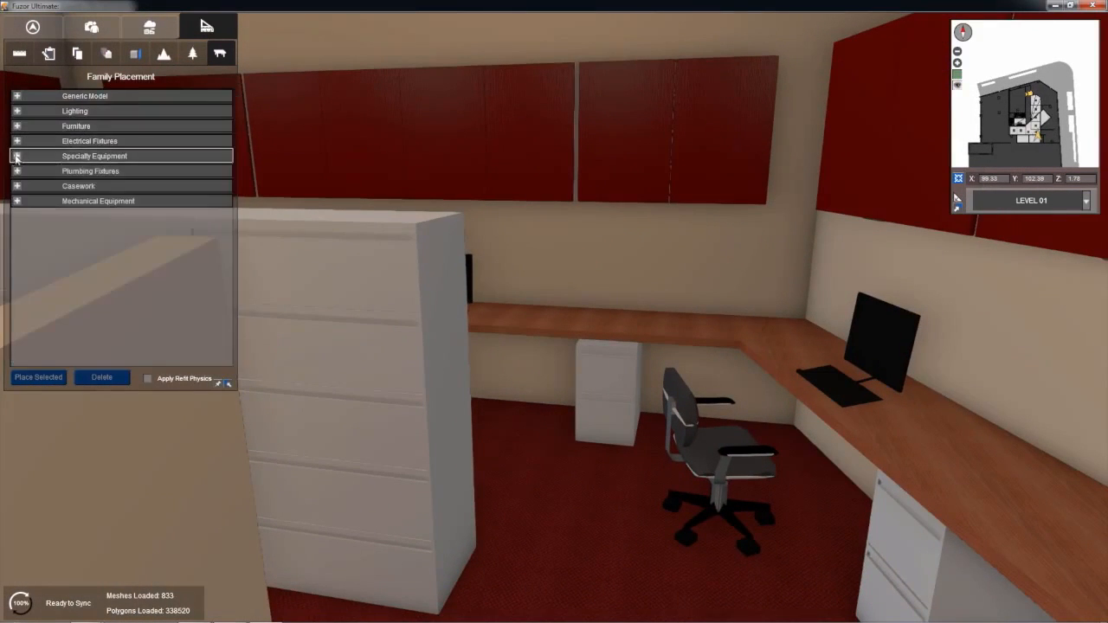
click(16, 111)
scroll(86, 252, down, 1)
double_click(43, 212)
right_drag(578, 463, 779, 377)
right_drag(590, 395, 612, 411)
middle_drag(611, 411, 630, 338)
right_drag(608, 305, 564, 267)
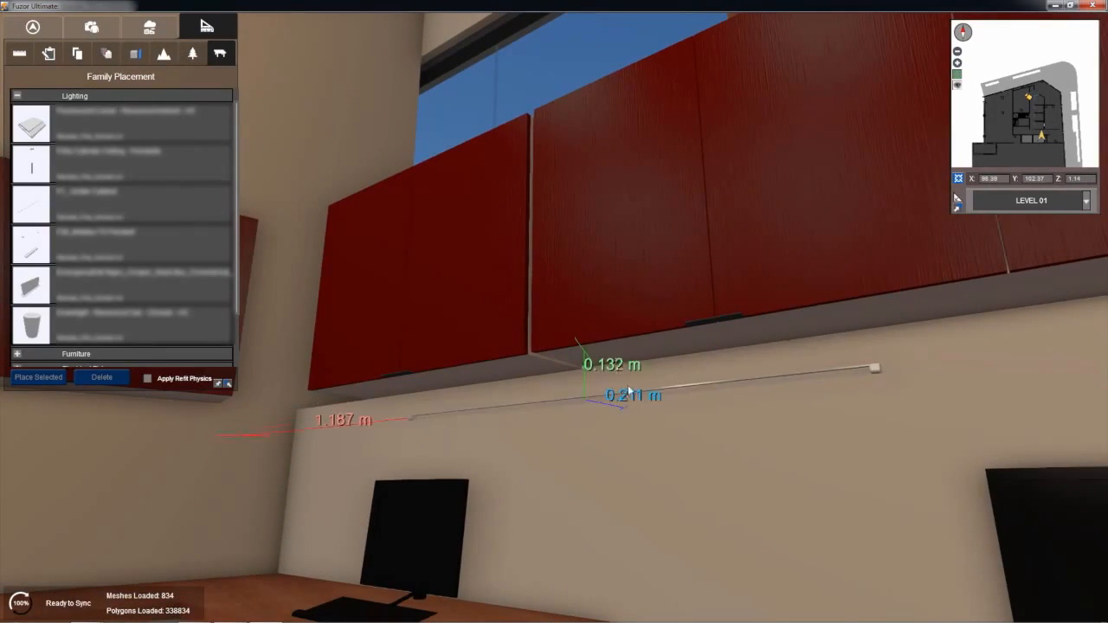
click(696, 361)
Step: Place a second under-cabinet light on the underside of the adjoining red wall cabinets, about 0.163 m in depth
right_drag(661, 379, 357, 448)
key(w)
key(a)
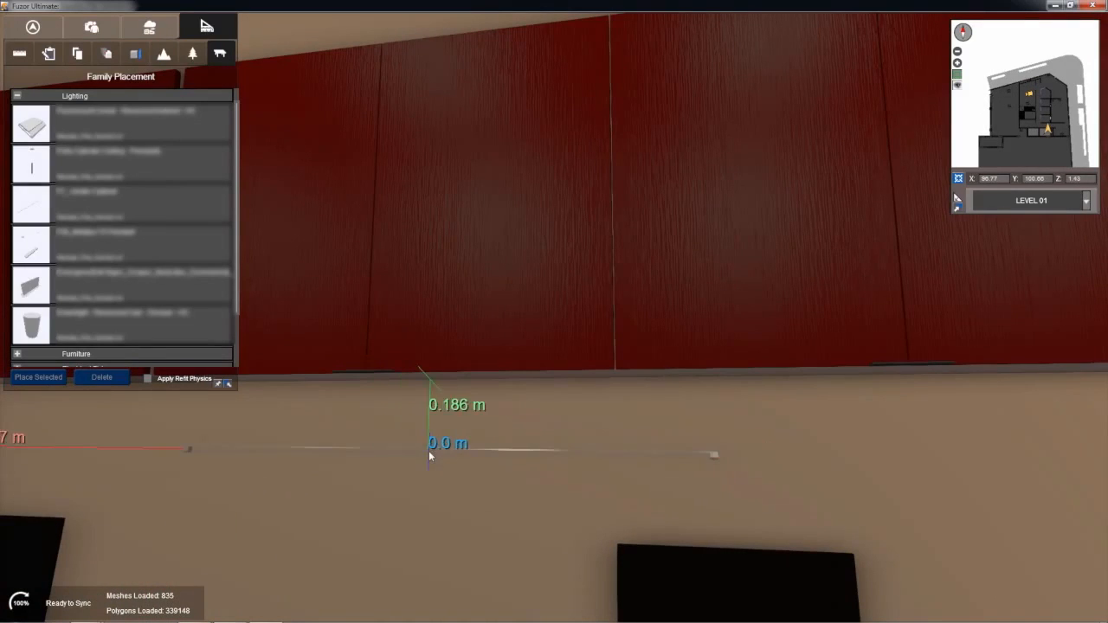
middle_drag(433, 447, 446, 424)
middle_drag(467, 353, 468, 349)
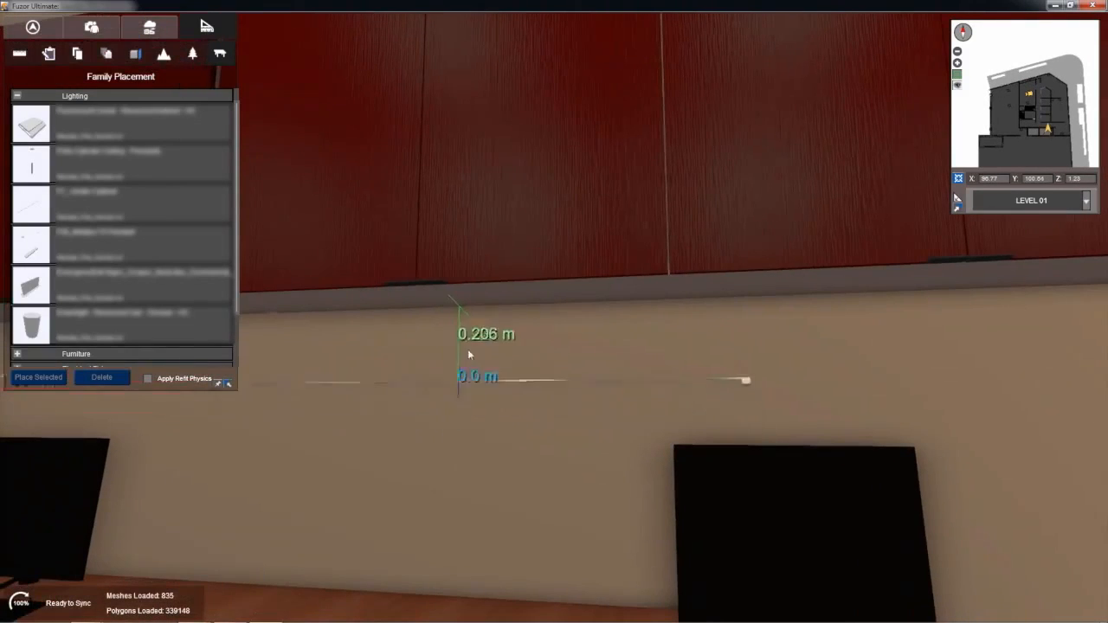
click(486, 295)
Step: Place another under-cabinet light beneath the red cabinets of the opposite desk row and end the placement
right_drag(586, 414, 2, 521)
scroll(227, 486, down, 3)
right_drag(241, 478, 131, 490)
middle_drag(130, 489, 221, 509)
middle_drag(424, 497, 424, 492)
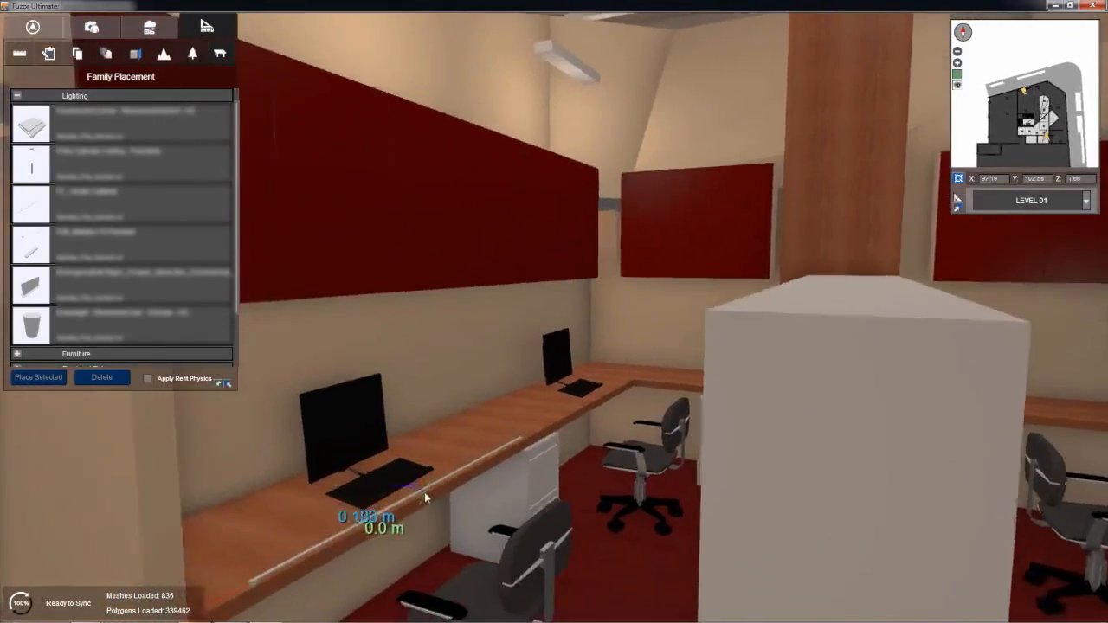
scroll(424, 491, up, 3)
right_drag(428, 452, 423, 385)
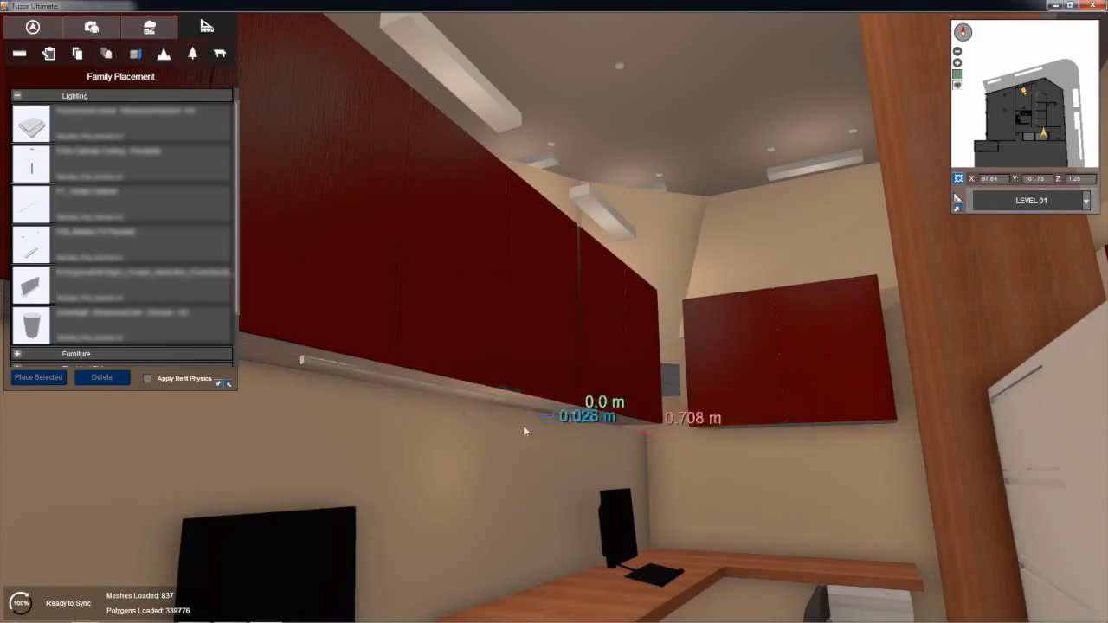
right_drag(524, 426, 529, 476)
scroll(532, 472, down, 4)
middle_drag(544, 461, 563, 507)
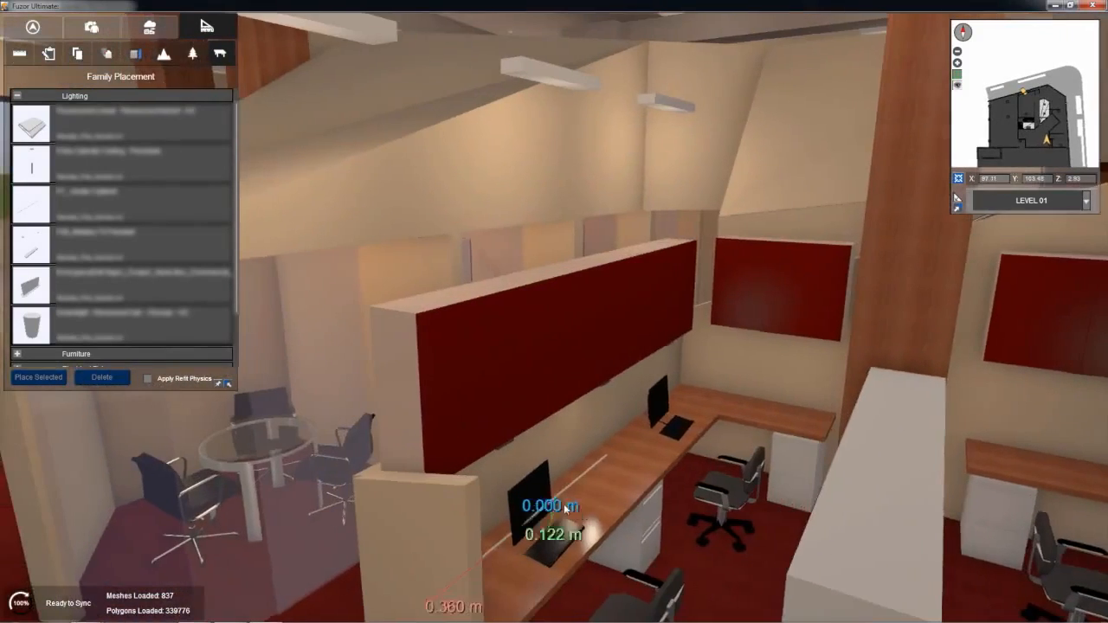
right_drag(597, 505, 715, 506)
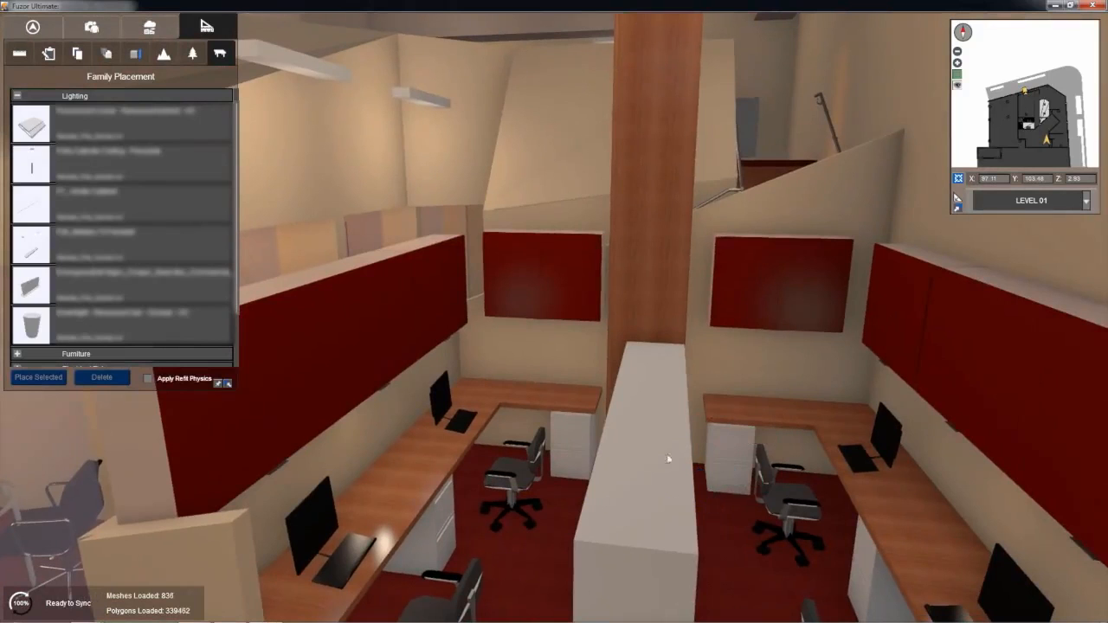
right_drag(672, 436, 558, 408)
Step: Recall saved view View_3 and show the meeting area with the round glass table from above
click(92, 27)
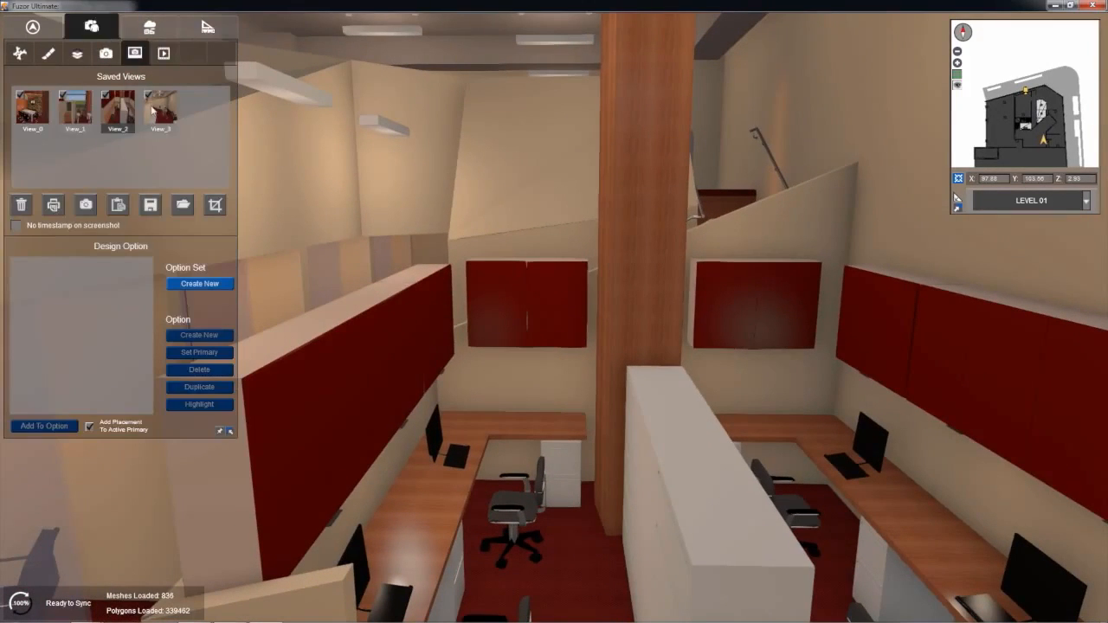
click(156, 108)
right_drag(413, 216, 469, 231)
scroll(463, 265, down, 2)
middle_drag(469, 231, 481, 317)
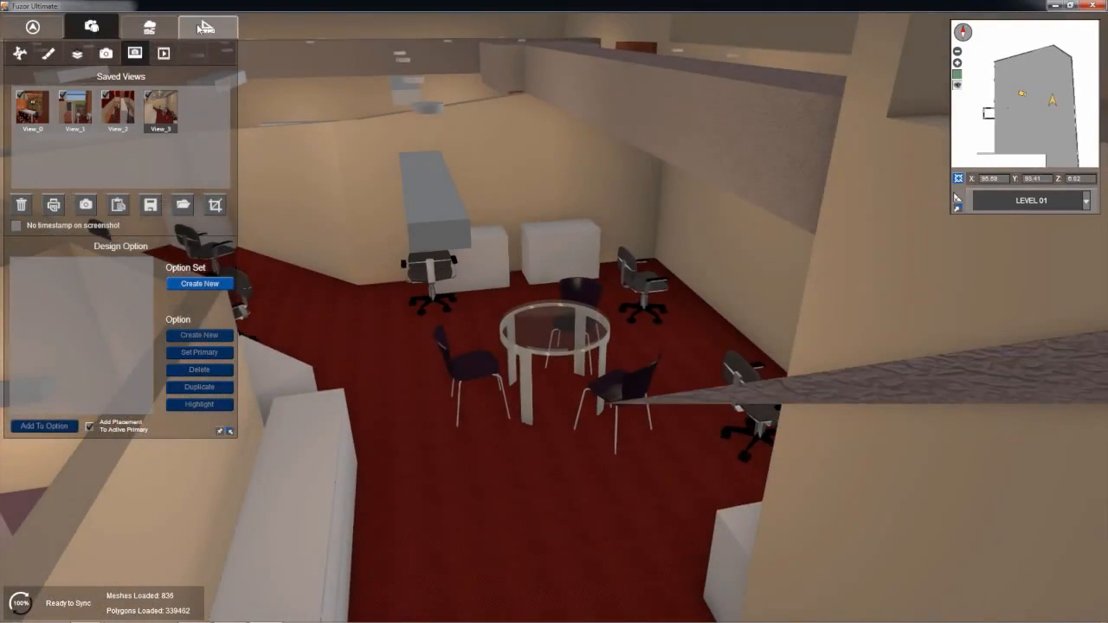
Step: Enable the cross-section in Plane mode and shift Plane1 to cut away the ceiling over the round table area
click(205, 28)
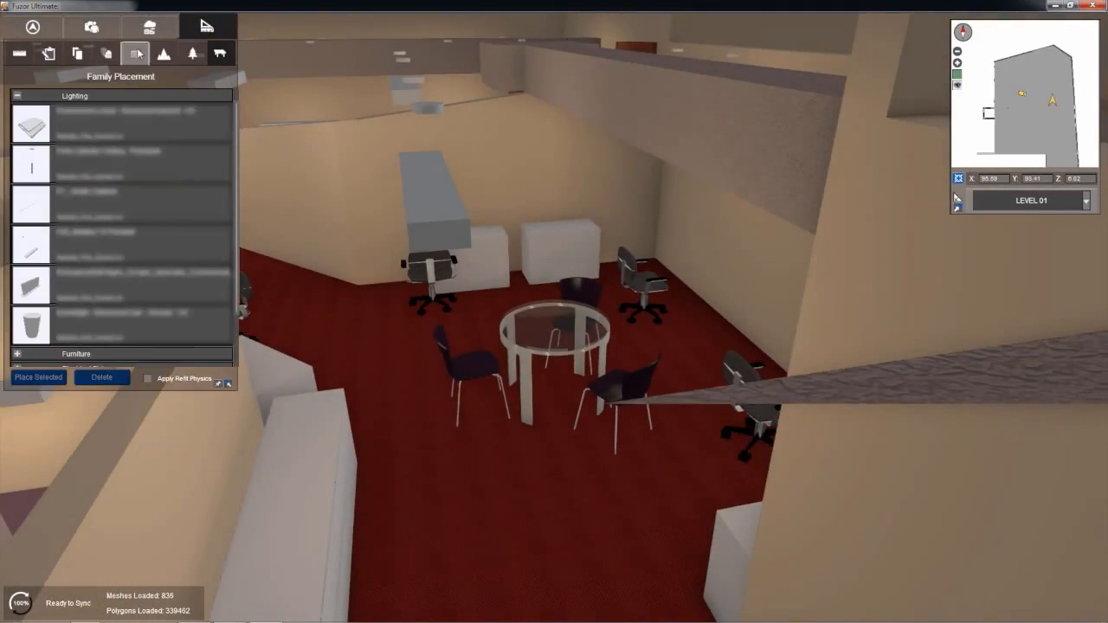
click(135, 54)
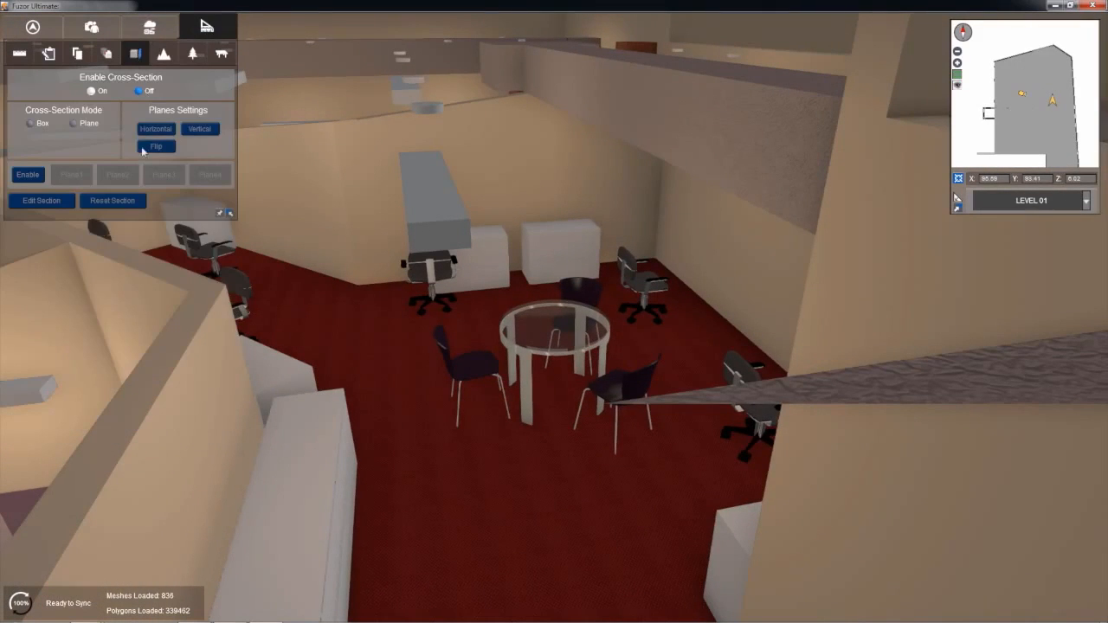
click(92, 91)
click(205, 135)
middle_drag(379, 365, 372, 309)
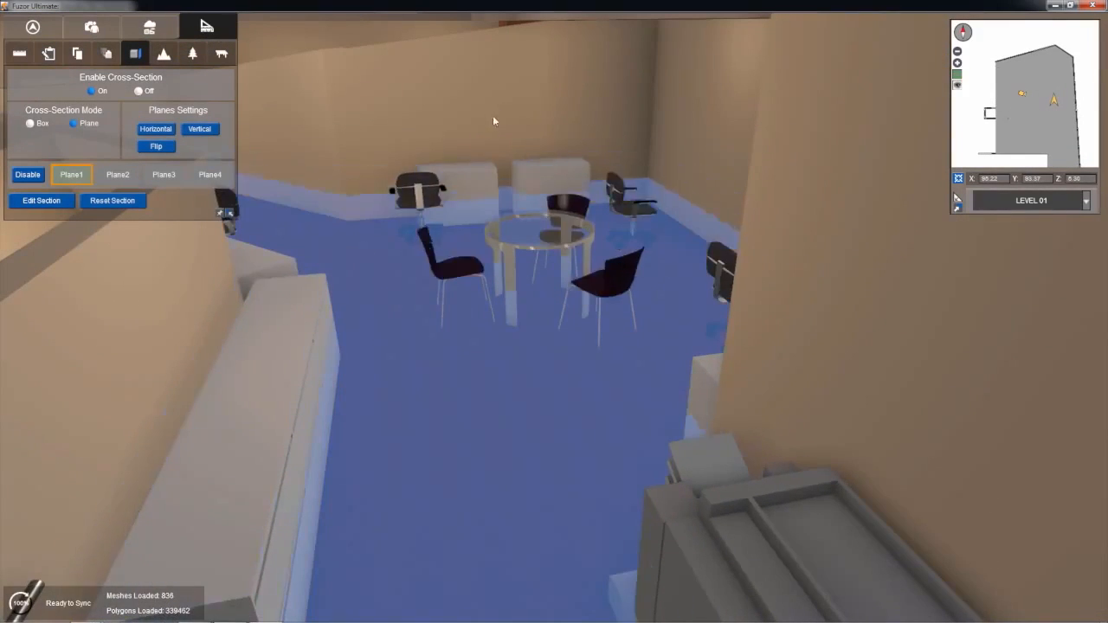
drag(517, 86, 517, 84)
right_drag(453, 327, 483, 405)
key(s)
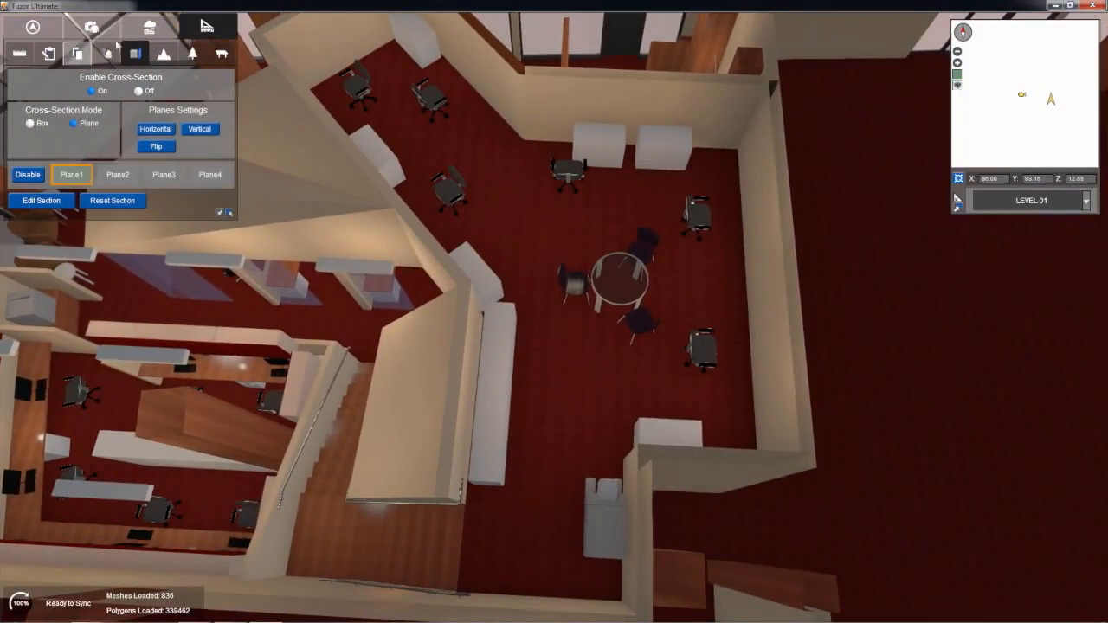
Step: Save the overhead cutaway of the office as a new view and recall it
click(91, 27)
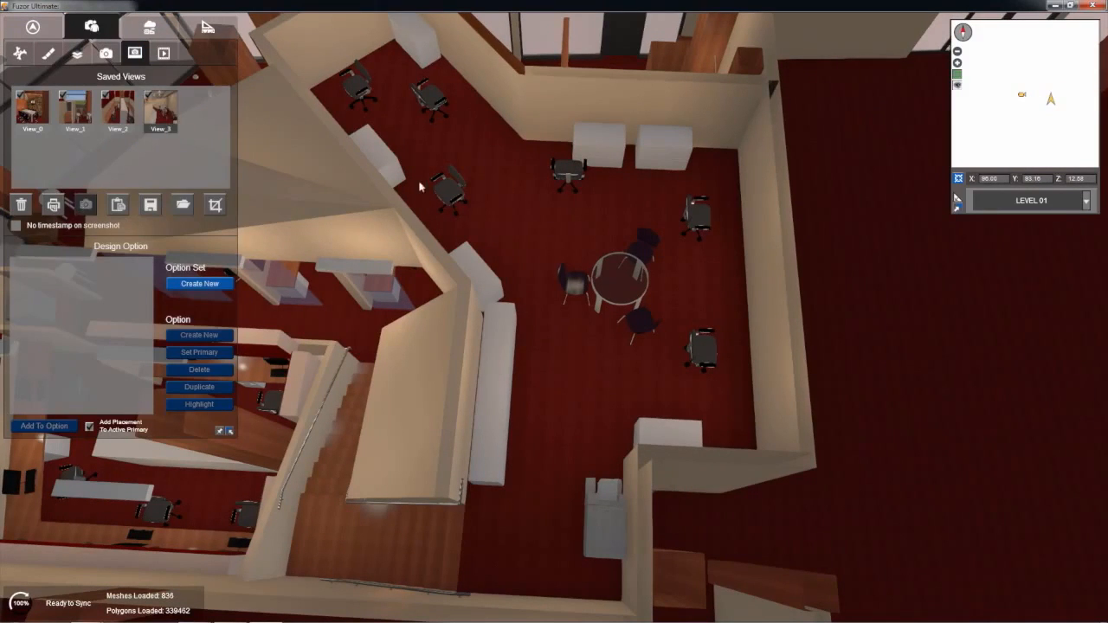
right_drag(413, 193, 451, 200)
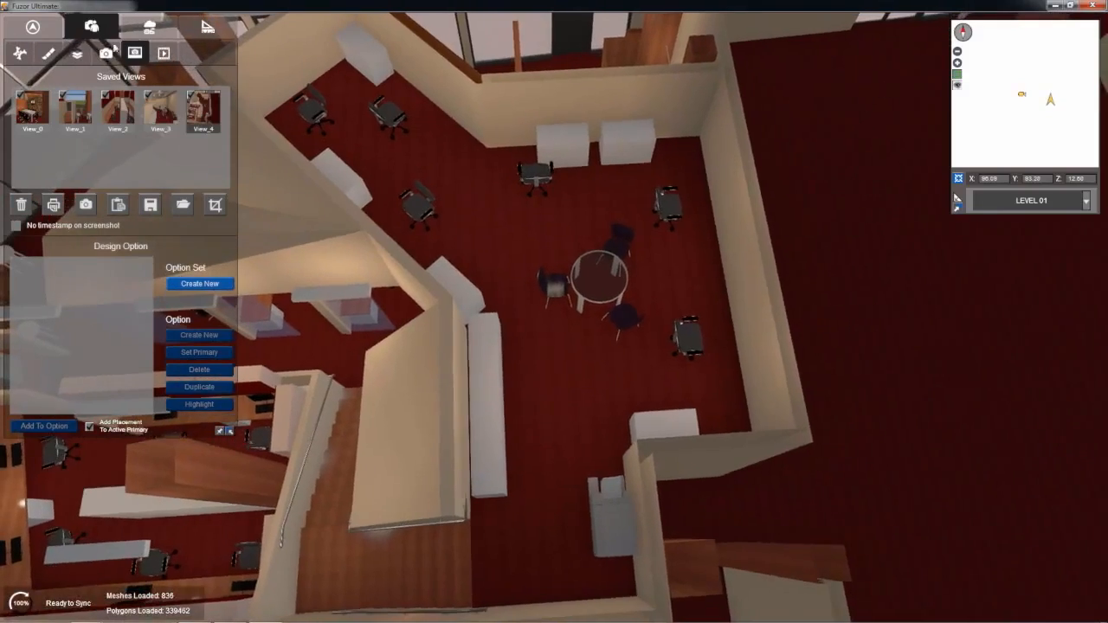
click(163, 116)
click(194, 119)
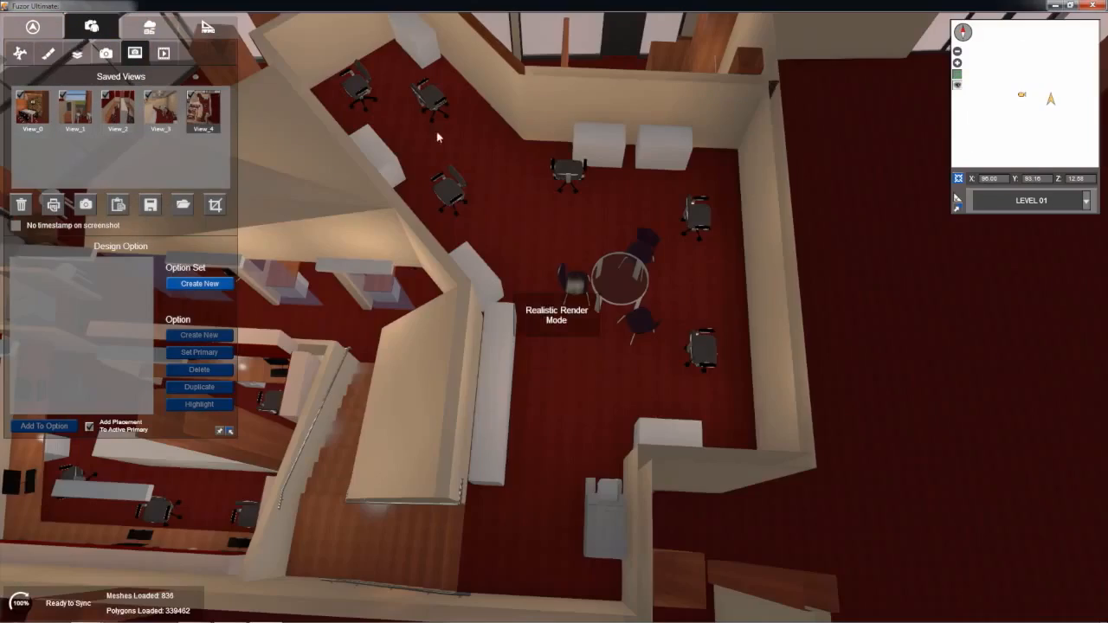
Step: Examine the furniture layout around the round glass table from above in the cutaway view
right_drag(437, 137, 482, 157)
scroll(479, 161, up, 3)
middle_drag(477, 163, 494, 216)
right_drag(495, 216, 500, 221)
middle_drag(499, 221, 485, 255)
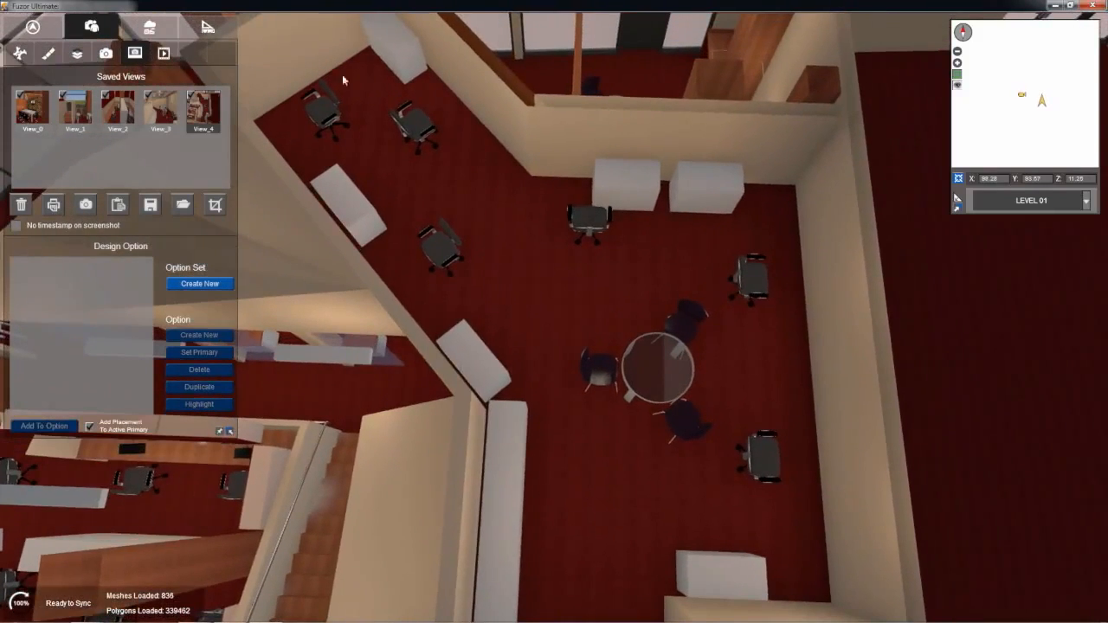
right_drag(571, 245, 594, 296)
middle_drag(593, 296, 592, 233)
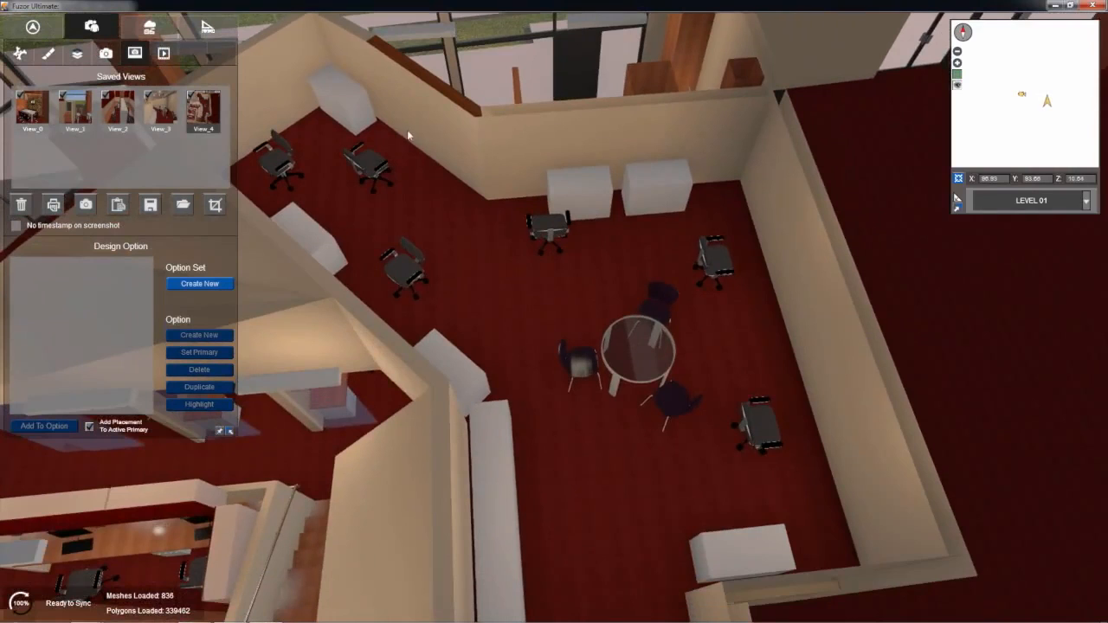
Step: Delete the nine lateral file cabinets along the walls of the round table area together with the machine near the partition
click(328, 100)
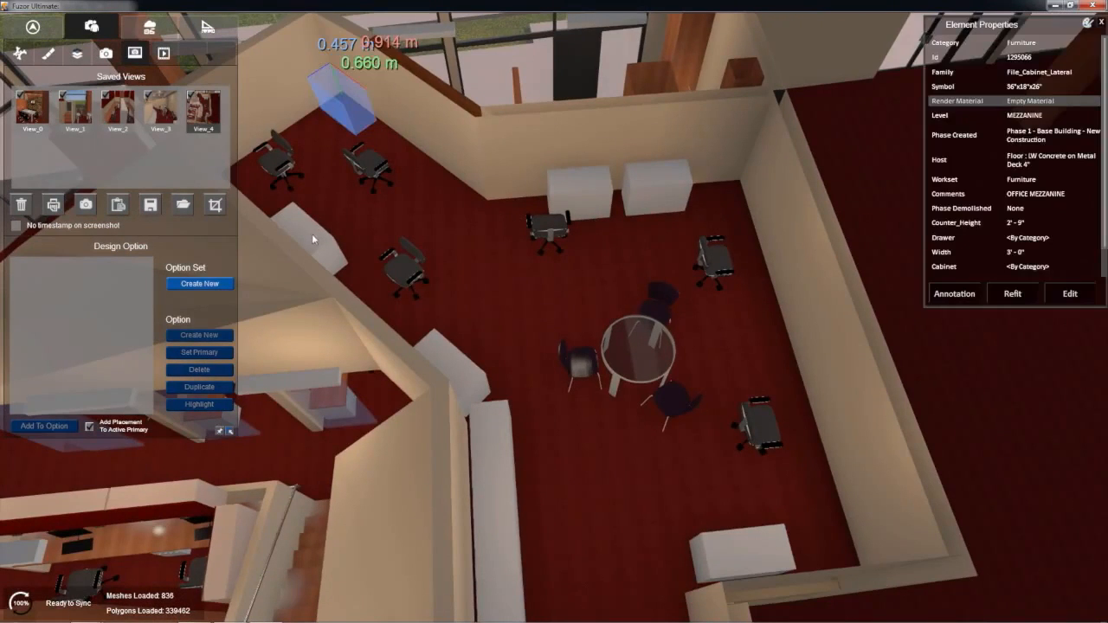
click(314, 240)
click(456, 354)
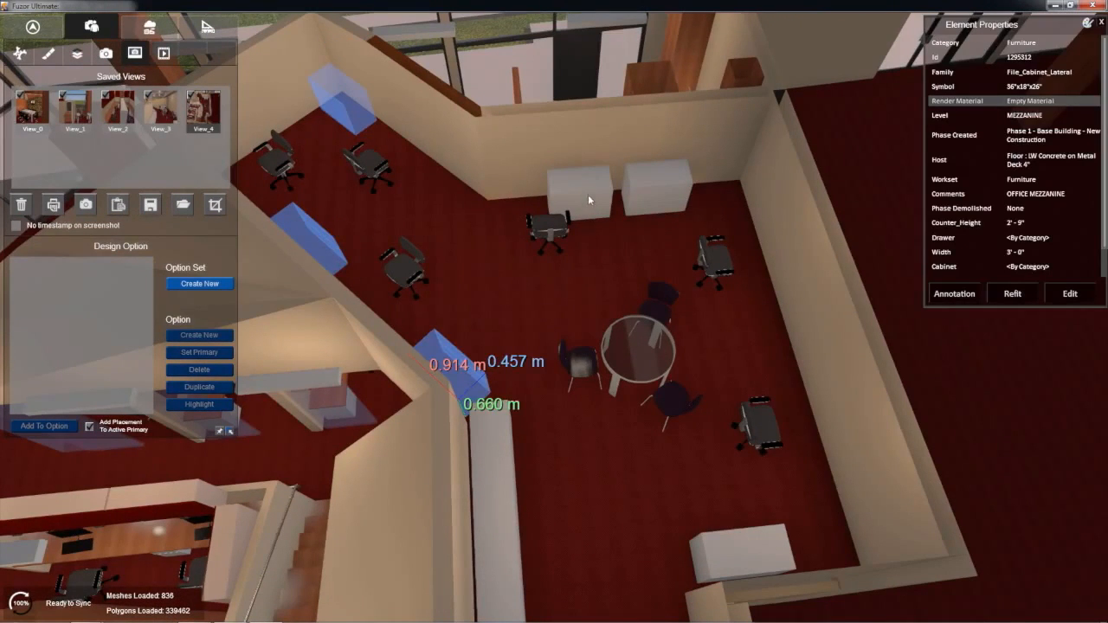
click(588, 200)
click(656, 188)
click(741, 545)
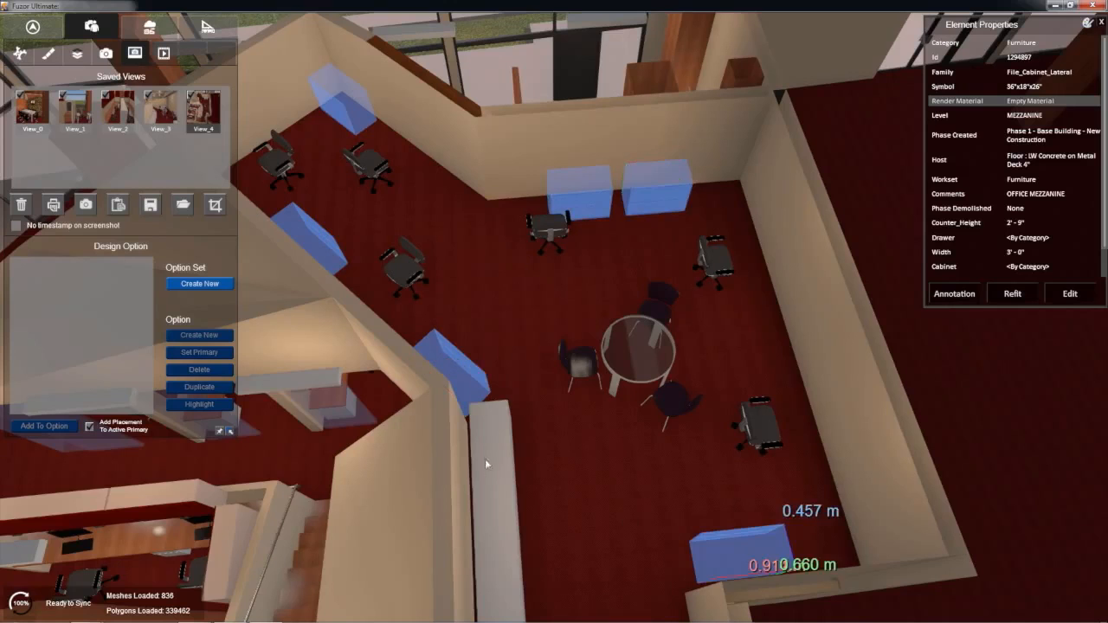
click(490, 468)
click(498, 525)
ctrl+click(501, 596)
middle_drag(536, 492, 505, 430)
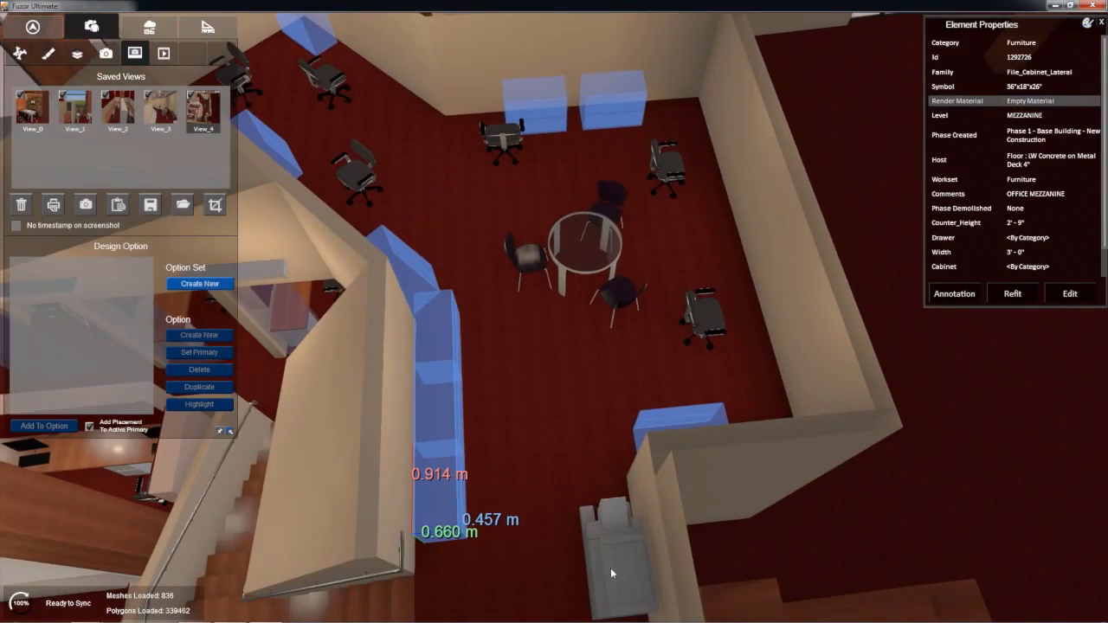
ctrl+click(611, 571)
click(547, 460)
middle_drag(548, 463, 598, 514)
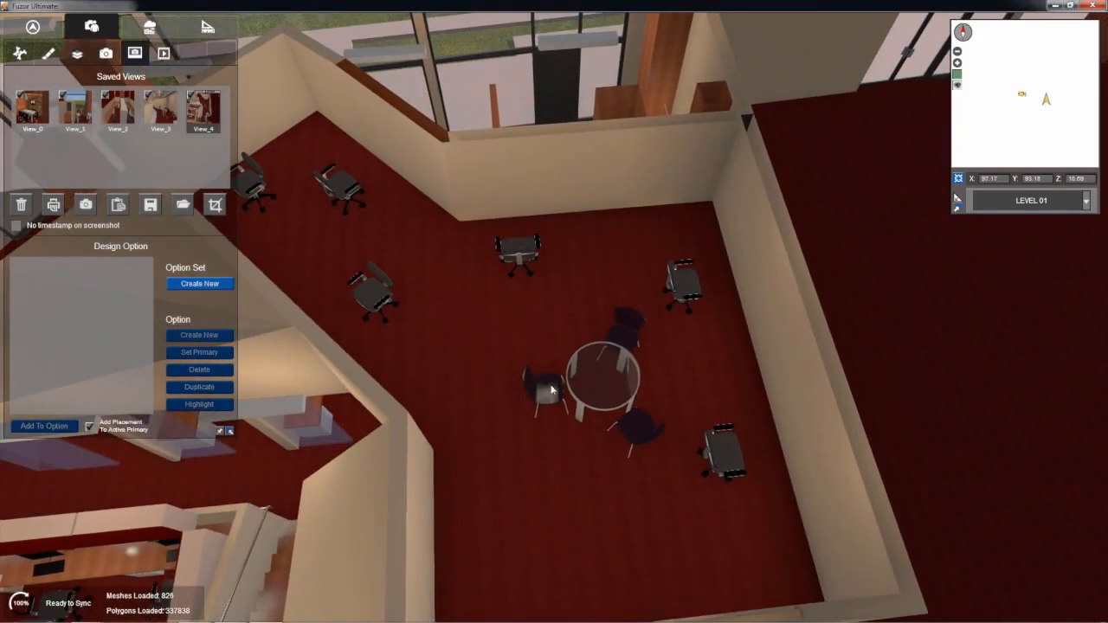
Step: Delete the six task chairs with arms, keeping the round glass table and its three cafe chairs
click(723, 463)
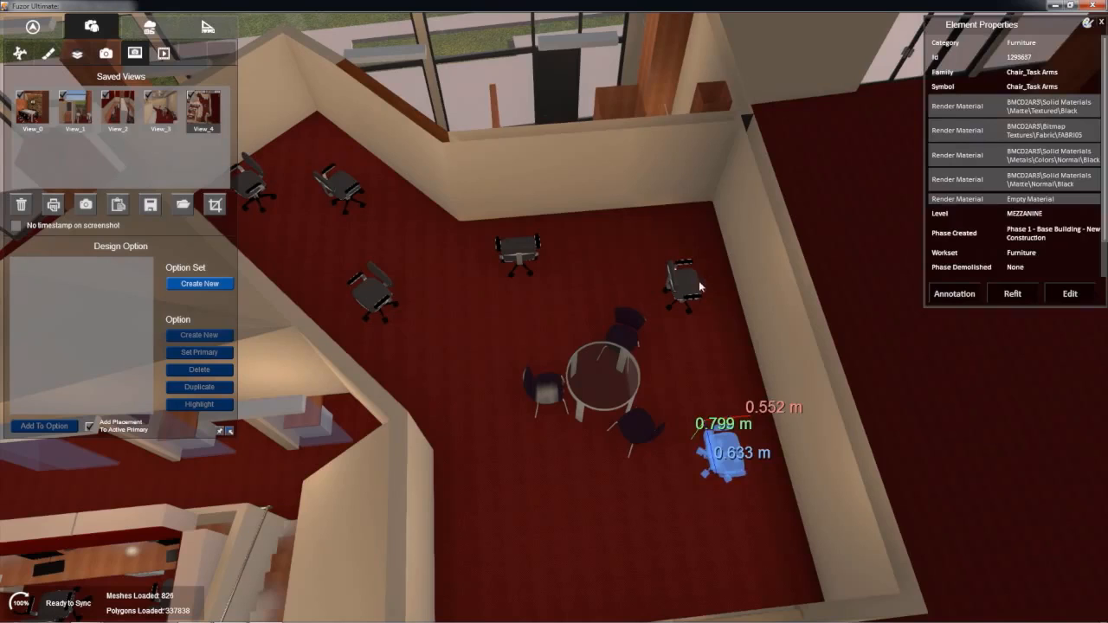
ctrl+click(687, 276)
ctrl+click(515, 251)
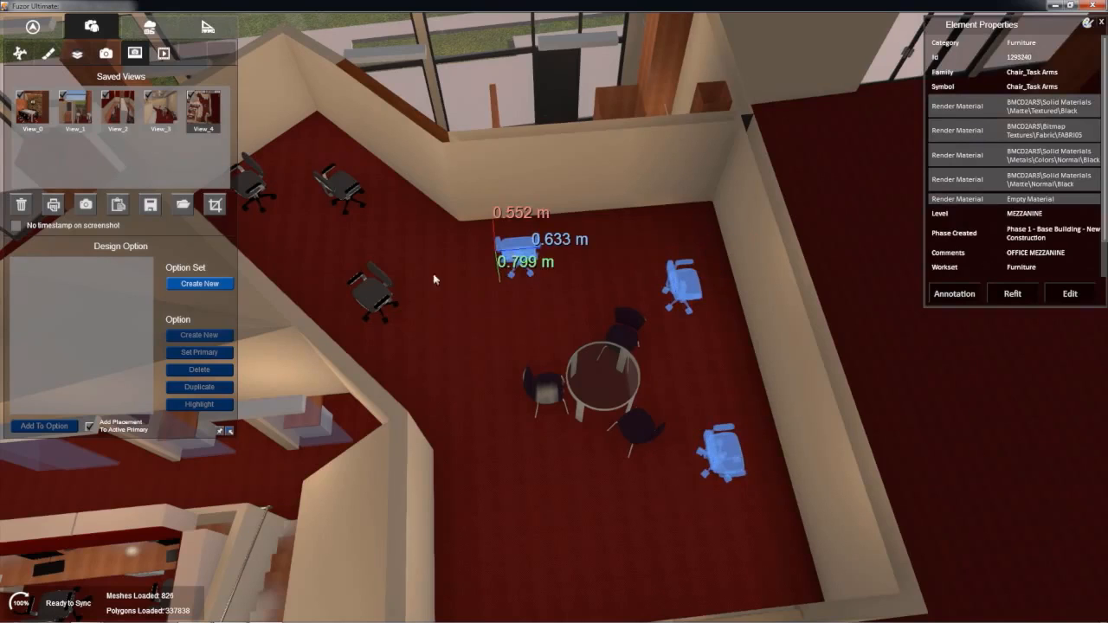
ctrl+click(376, 298)
ctrl+click(340, 185)
ctrl+click(252, 182)
middle_drag(497, 392, 521, 392)
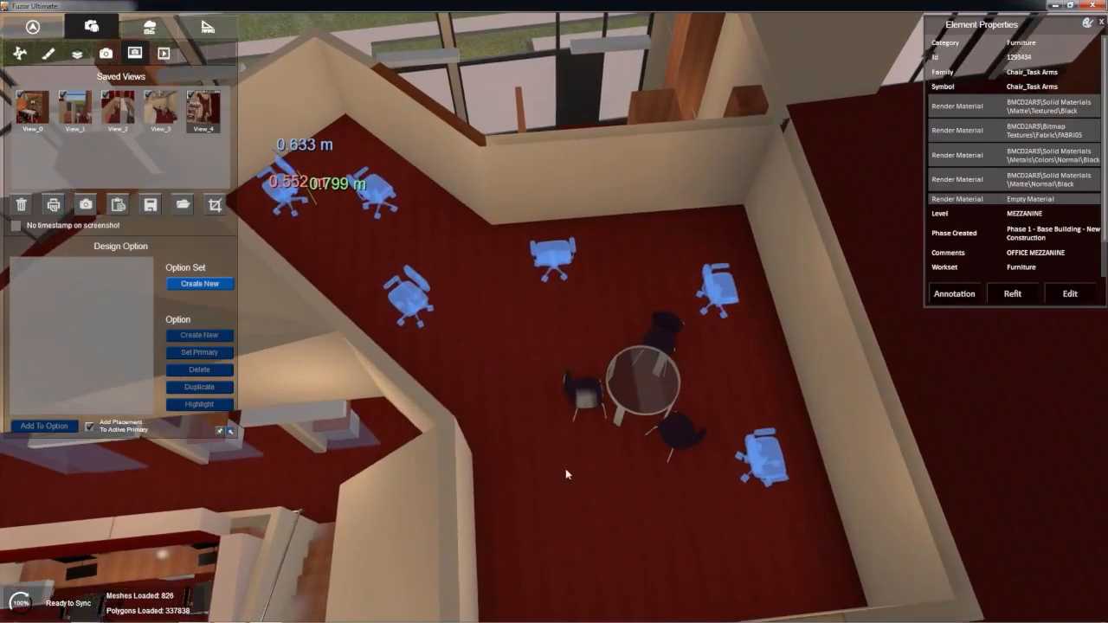
key(Delete)
Step: Examine the cleared room around the round table from lower angles and from saved view View_3
right_drag(562, 261, 626, 455)
middle_drag(626, 456, 611, 160)
scroll(595, 410, up, 3)
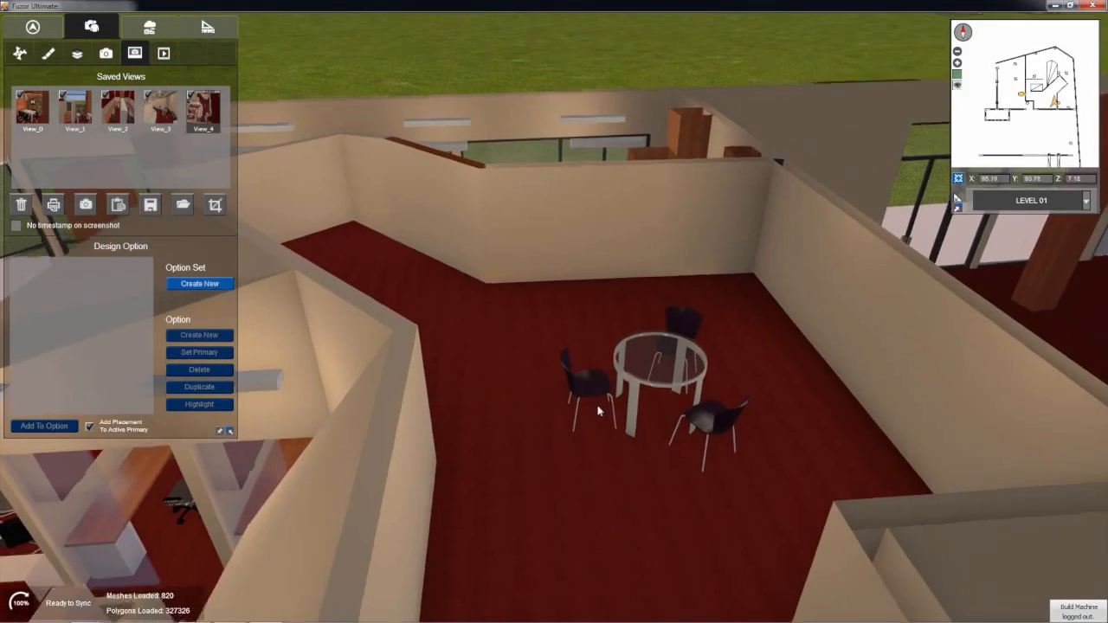
scroll(612, 370, up, 3)
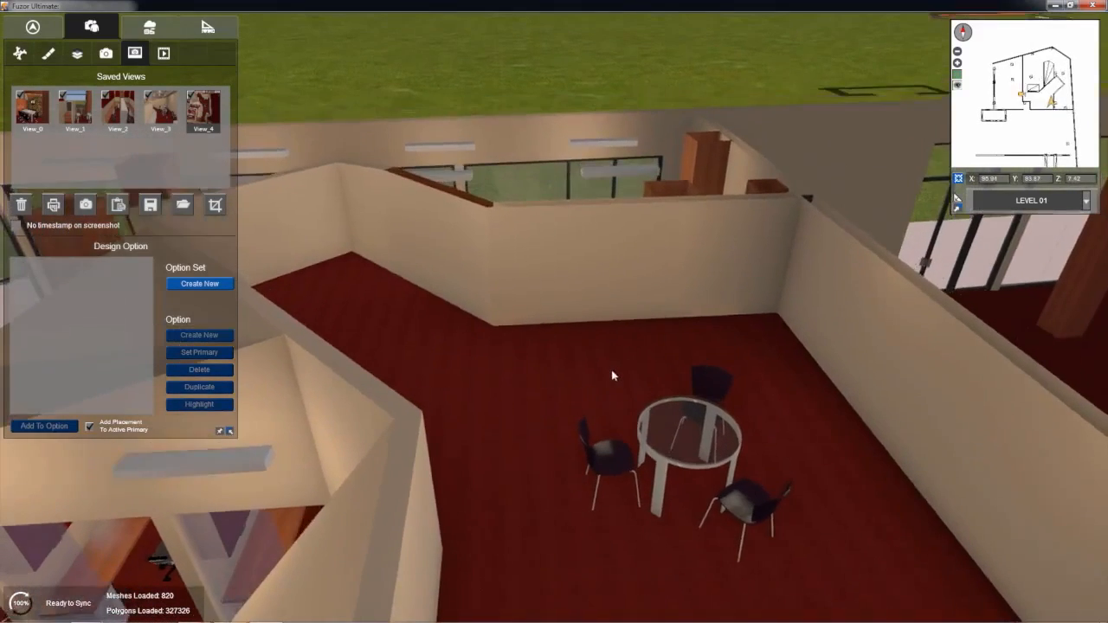
right_drag(615, 298, 627, 373)
middle_drag(626, 374, 636, 363)
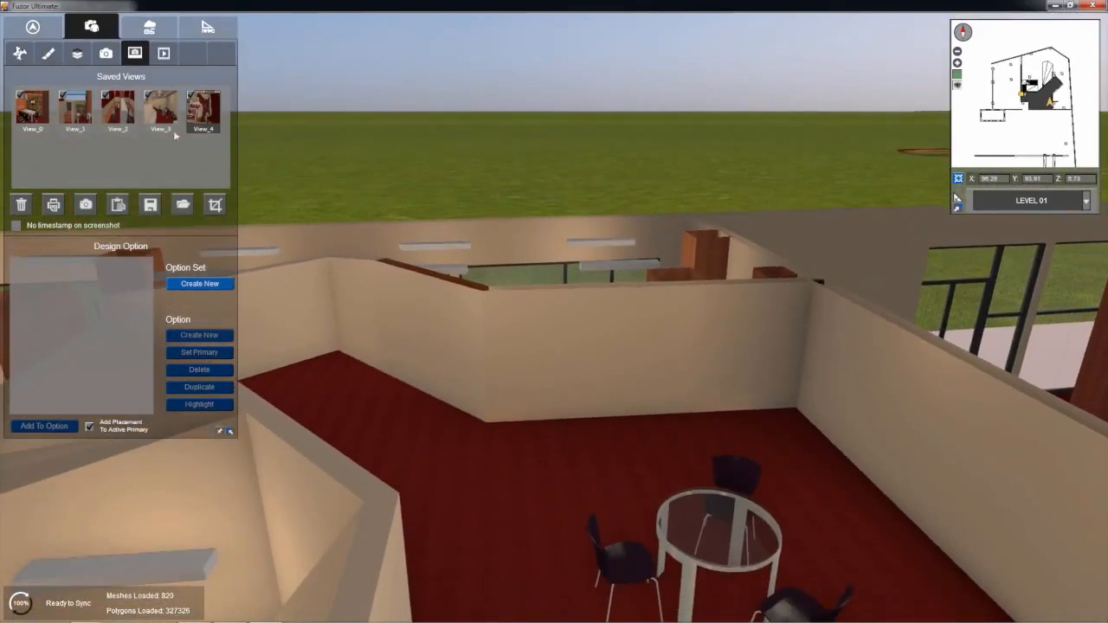
click(163, 121)
right_drag(543, 243, 598, 467)
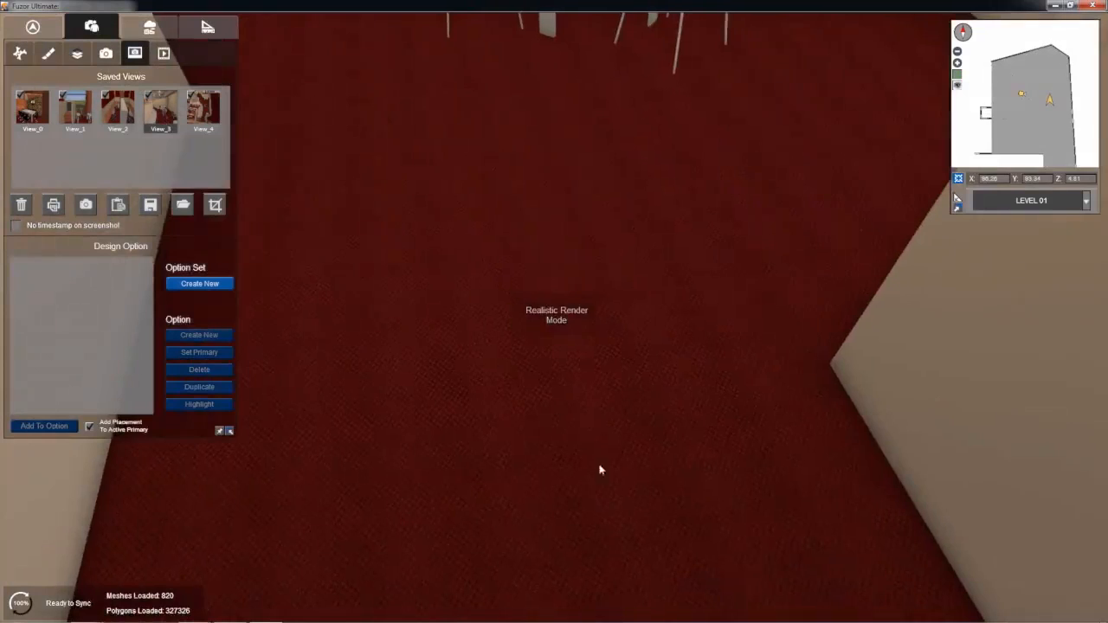
scroll(574, 332, down, 3)
Step: Recall View_4 and refit the round table with its three chairs, moving the set away from the back wall toward the partition corner
click(208, 127)
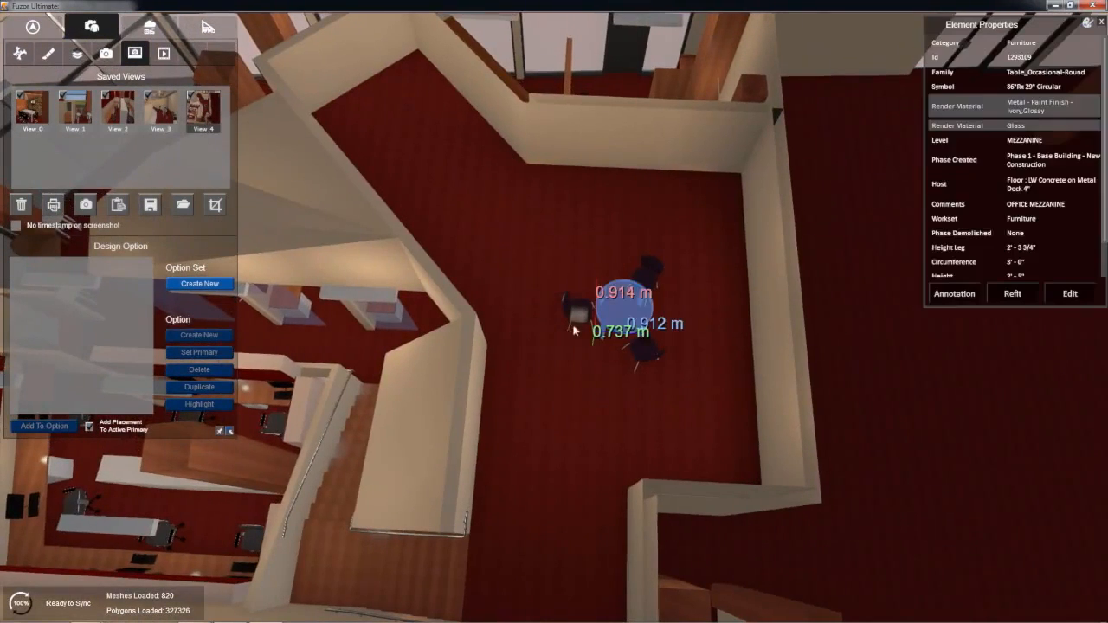
ctrl+click(573, 312)
ctrl+click(656, 271)
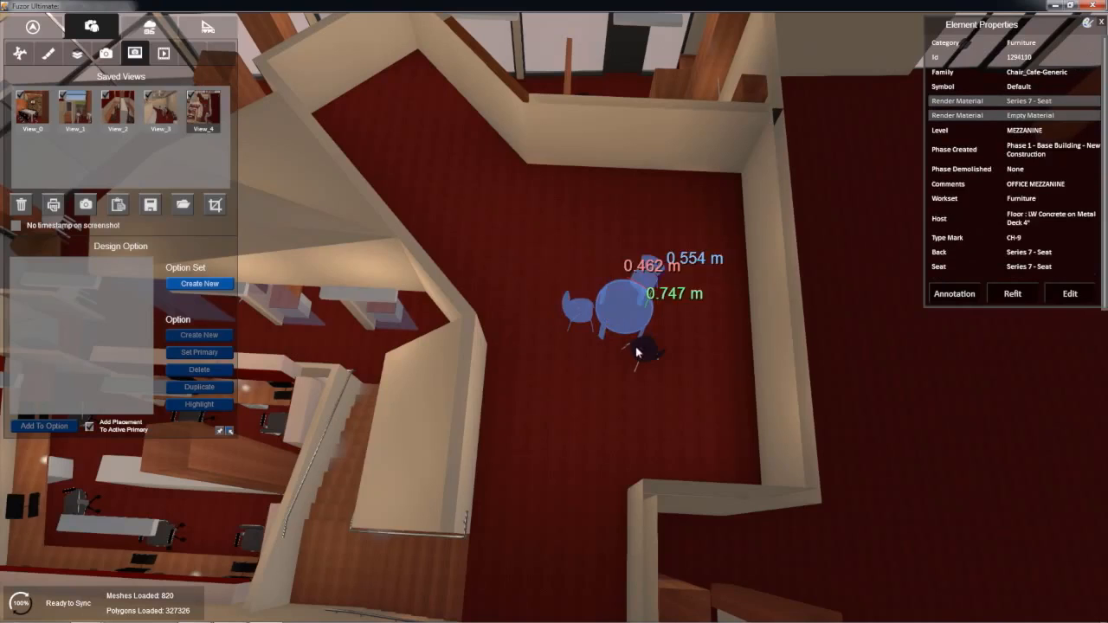
ctrl+click(645, 353)
click(1008, 295)
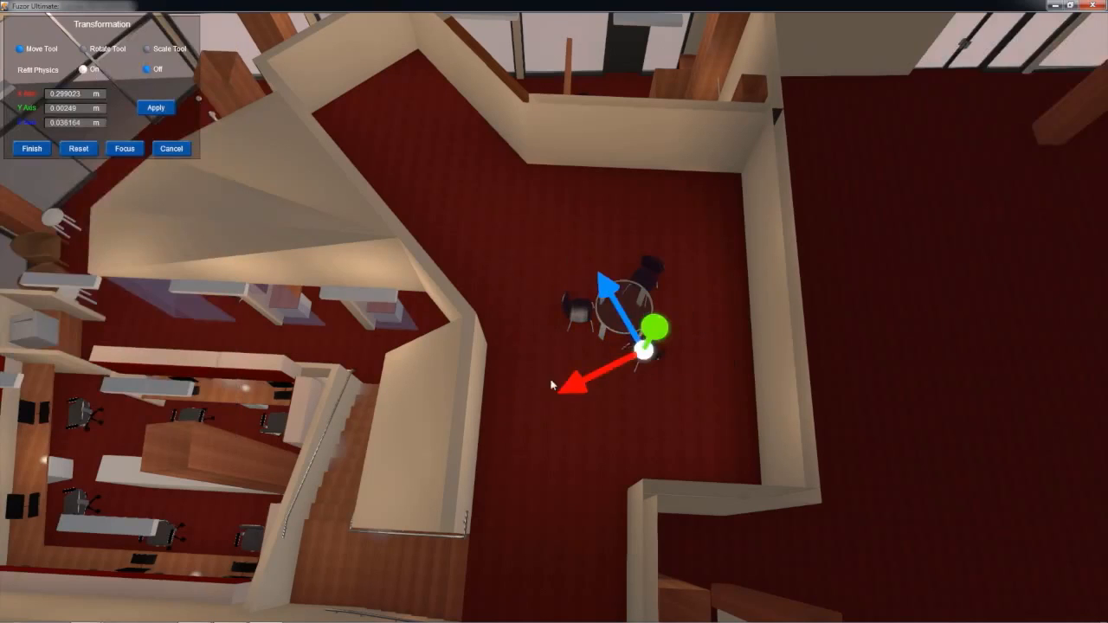
drag(607, 287, 712, 505)
drag(578, 384, 534, 417)
drag(603, 277, 600, 281)
drag(559, 393, 593, 349)
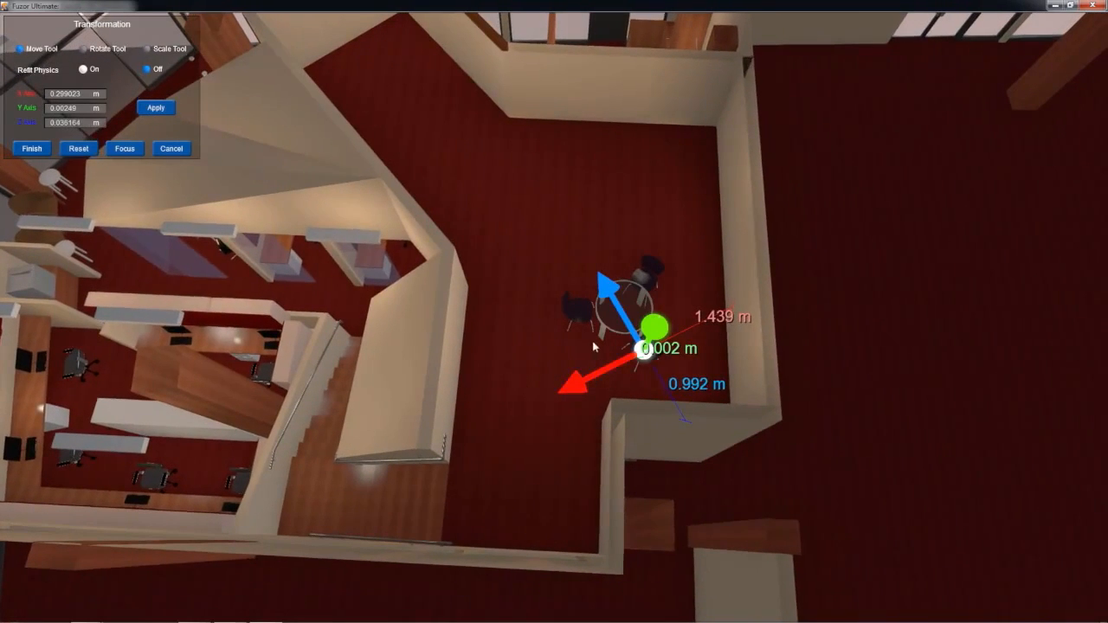
key(Return)
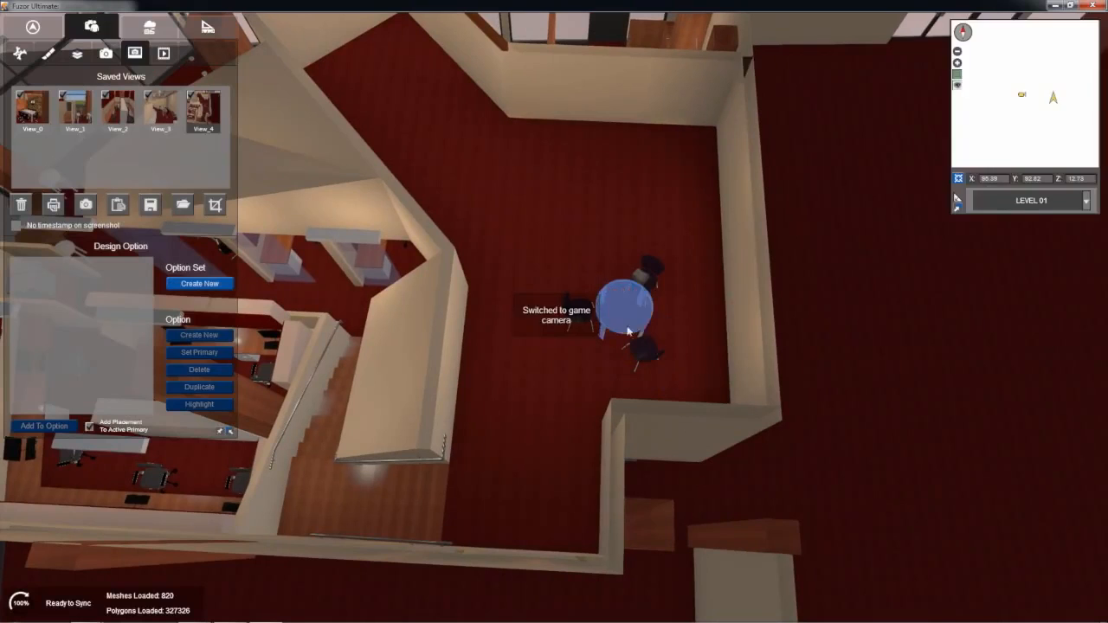
Step: Place three copies of the round glass table: two in a row about 1.3 m from the back wall and one in the angled alcove
click(631, 325)
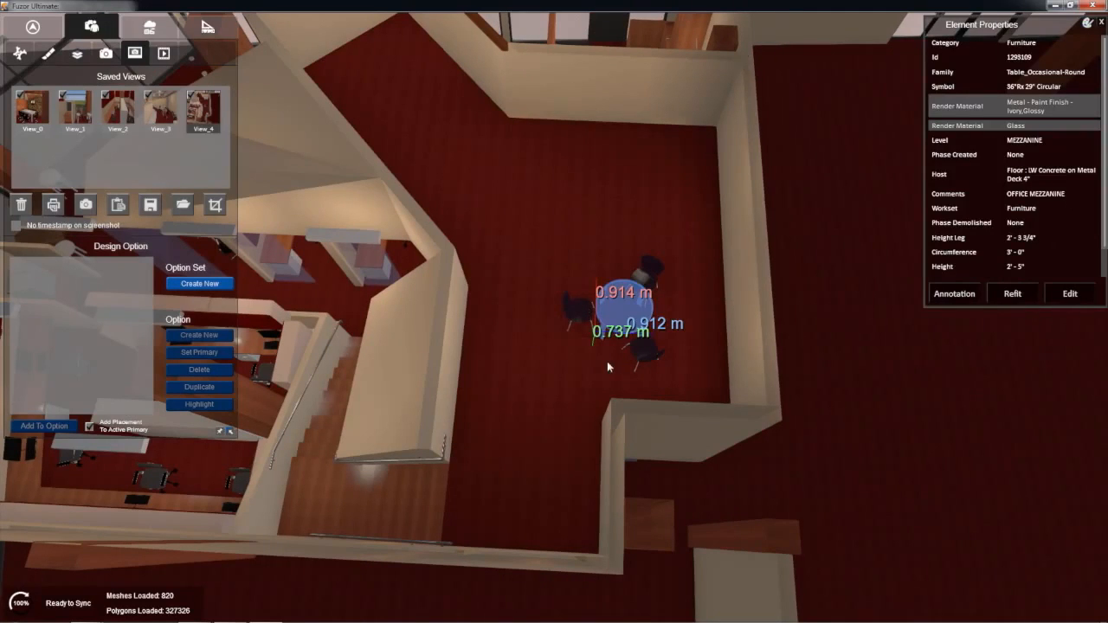
scroll(607, 367, up, 2)
click(206, 27)
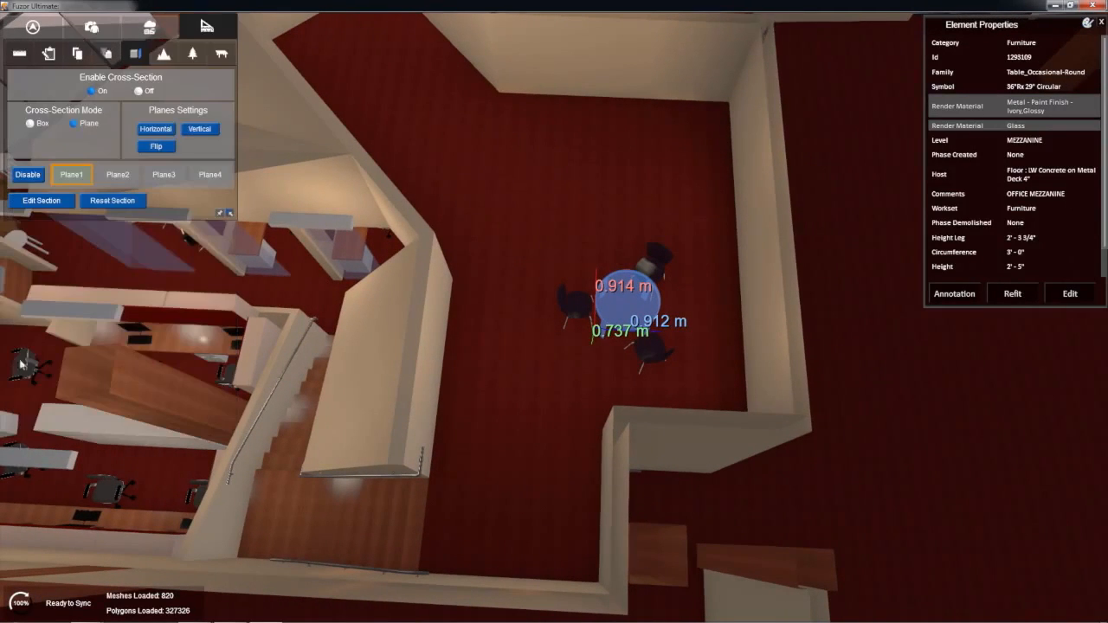
click(218, 54)
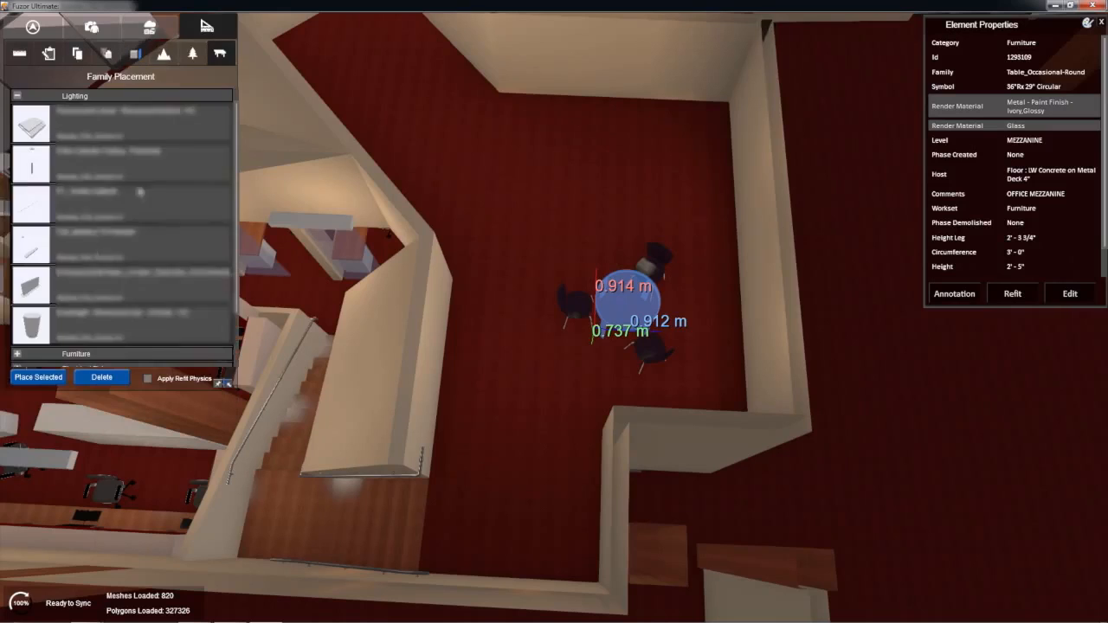
click(38, 378)
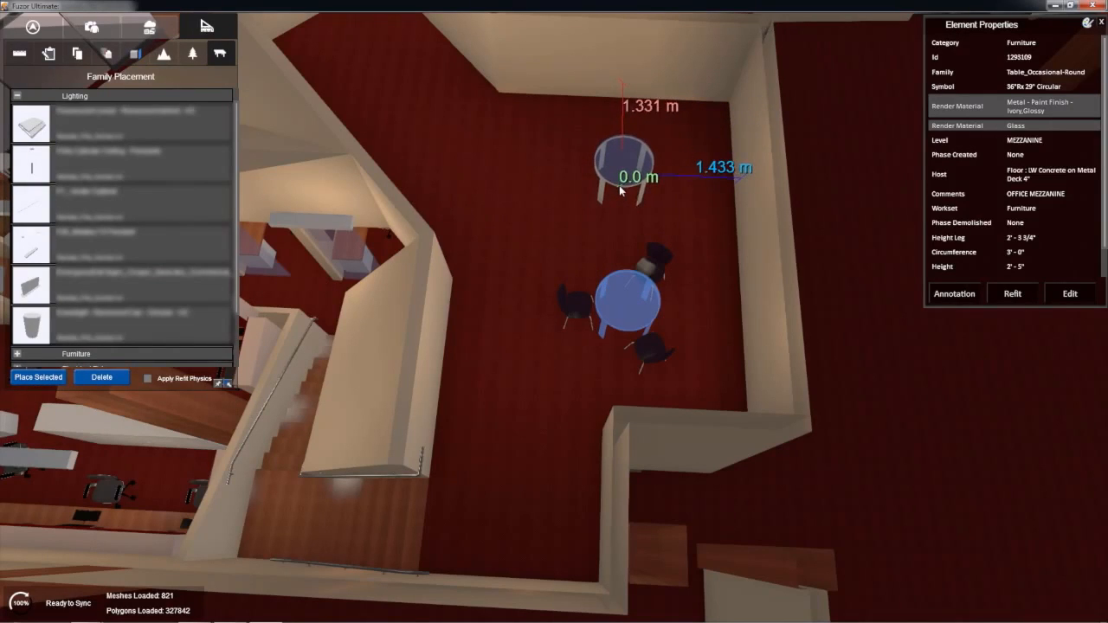
click(619, 189)
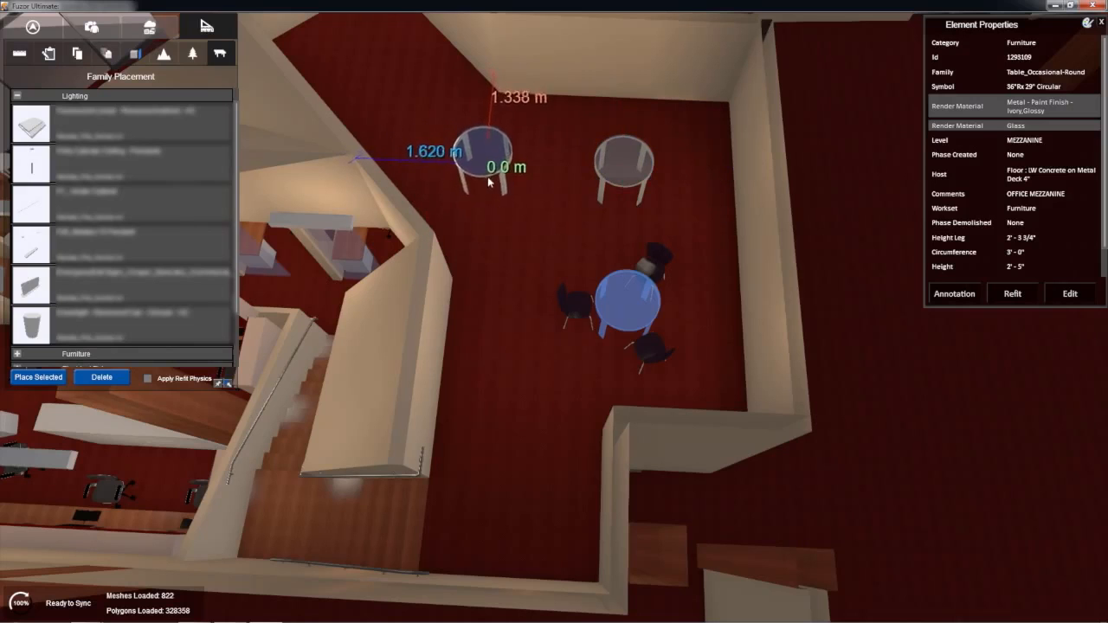
click(486, 182)
click(390, 80)
middle_drag(391, 80, 445, 168)
key(Escape)
Step: Place cafe chair copies on the near side of each new table, plus a second, rotated chair at the alcove table
click(640, 417)
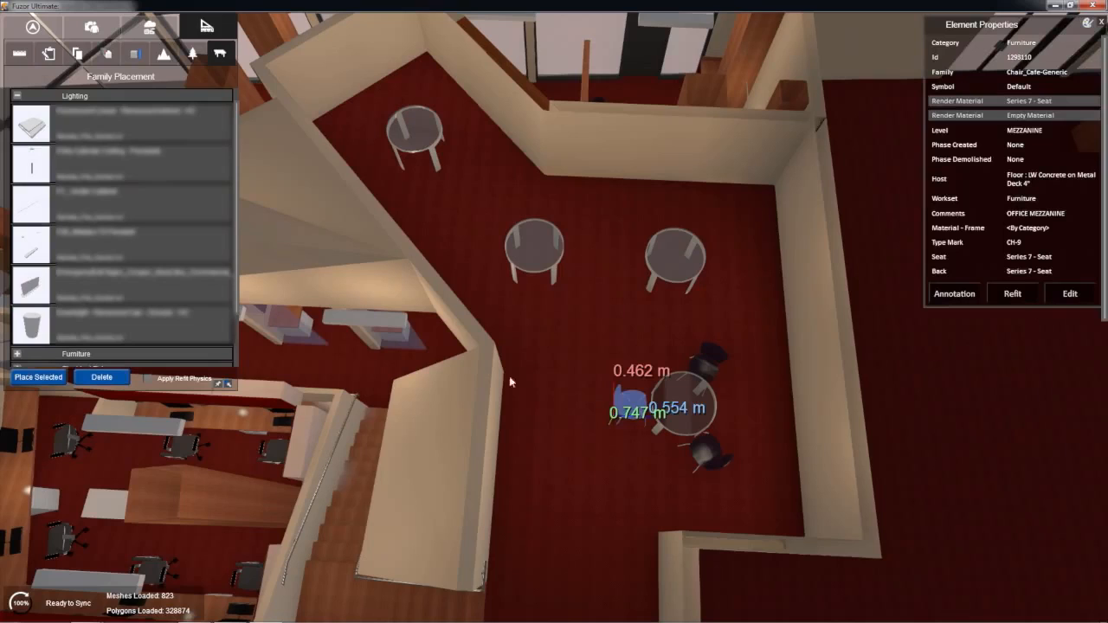
click(59, 382)
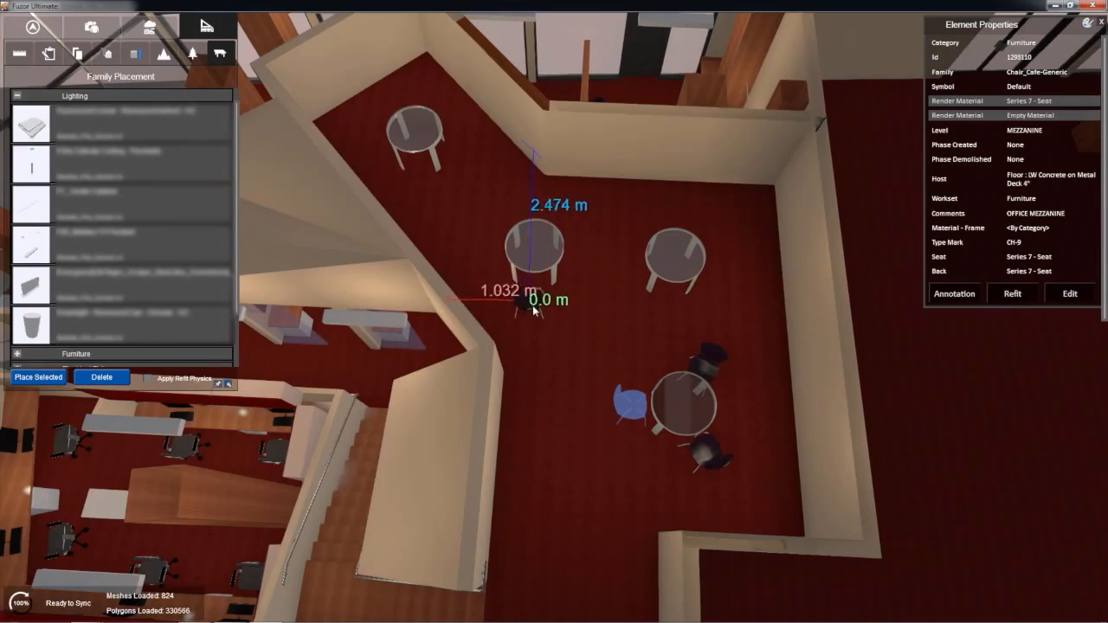
click(673, 313)
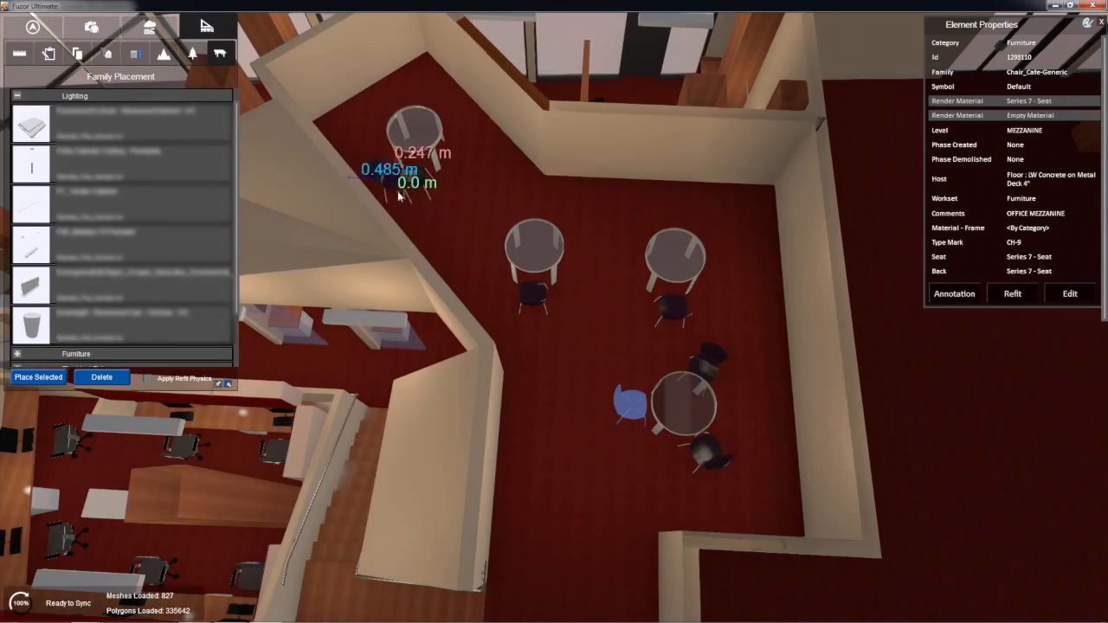
middle_drag(434, 226, 468, 309)
click(460, 274)
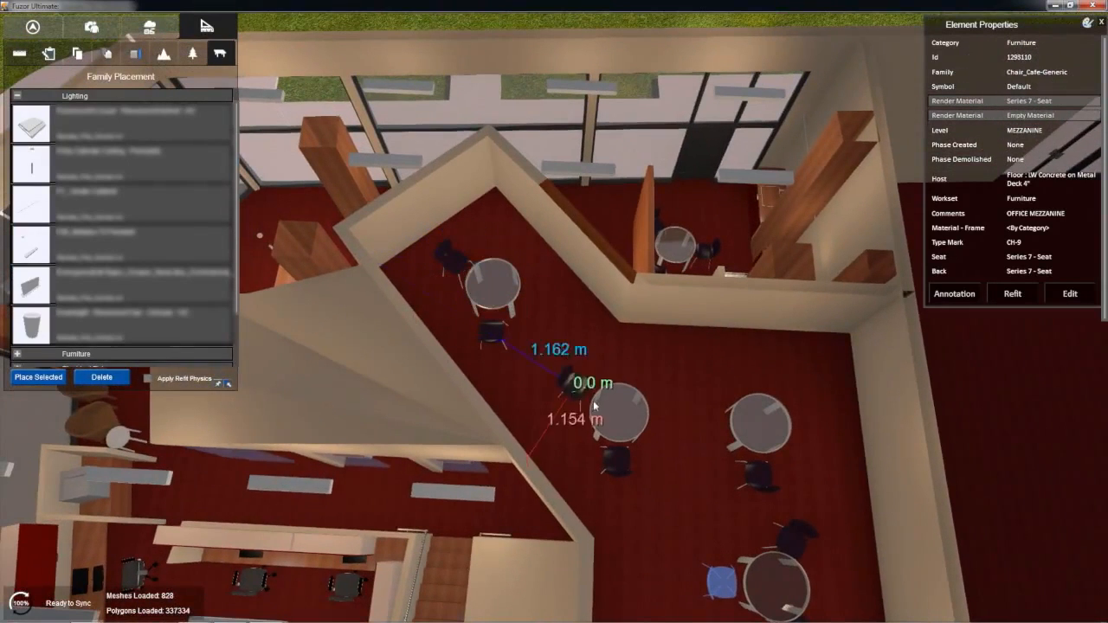
Step: Place five more rotated cafe chairs so that each of the three new tables has three chairs, then end the placement
click(577, 391)
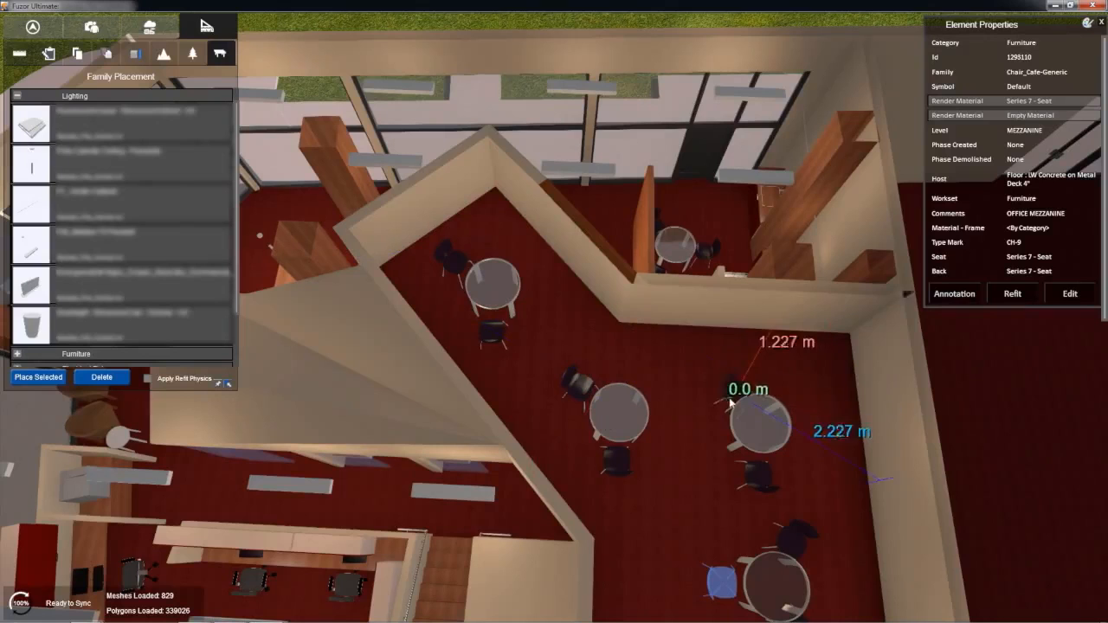
click(692, 400)
click(798, 422)
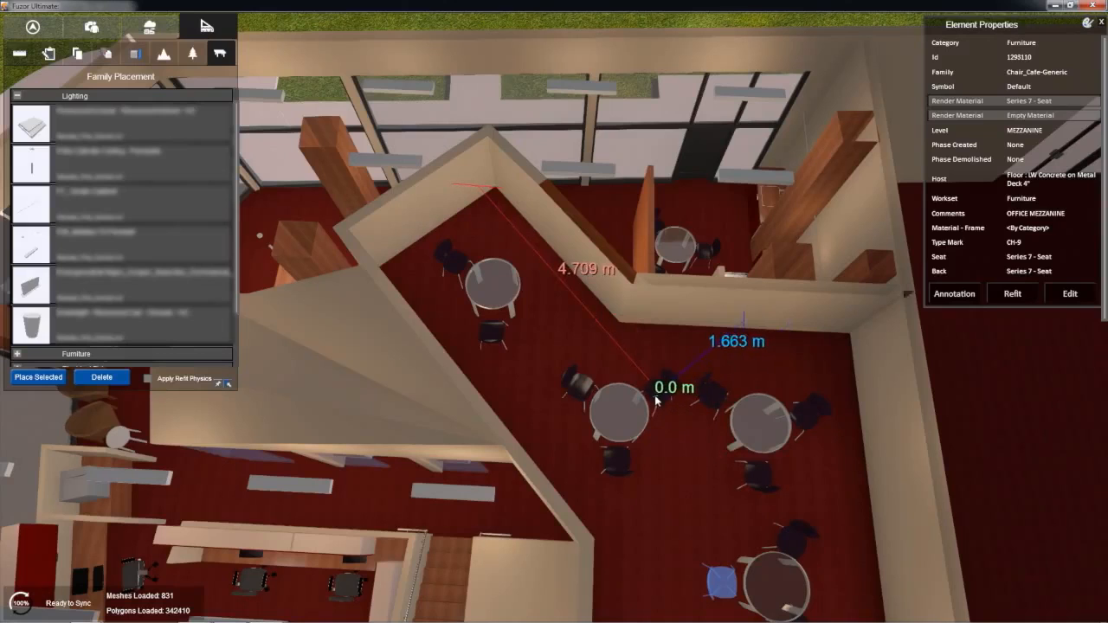
scroll(655, 400, down, 3)
scroll(655, 400, down, 3)
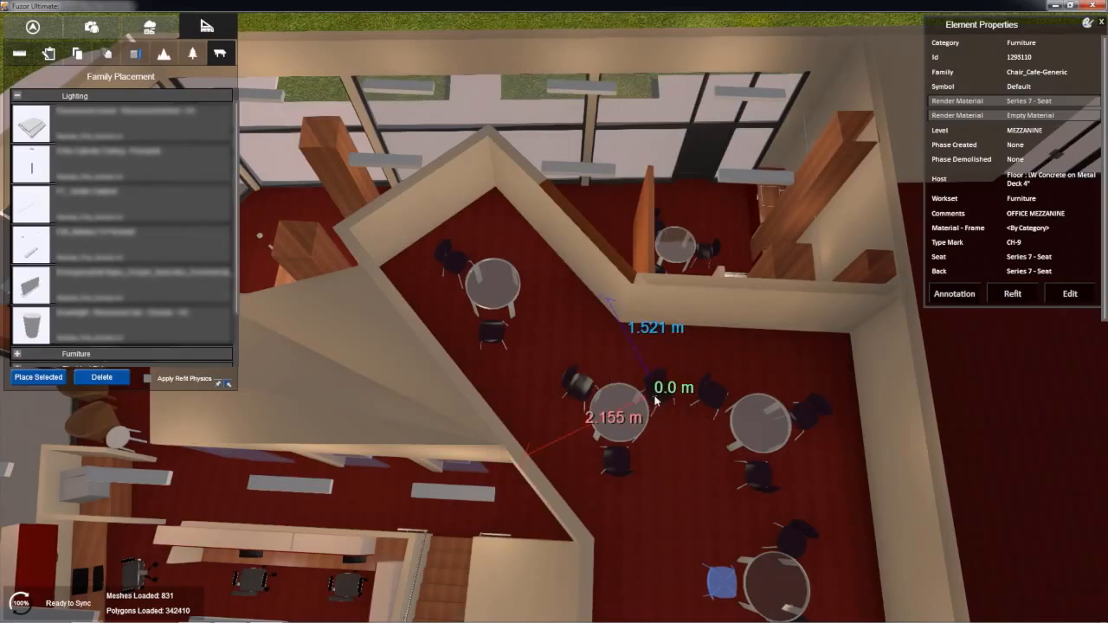
click(650, 398)
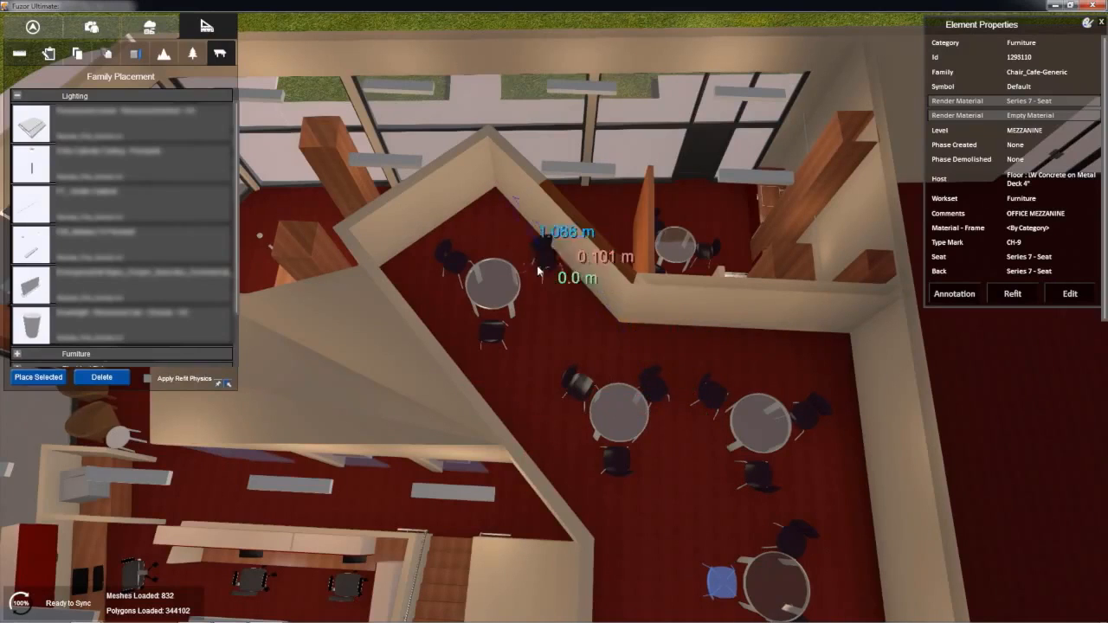
click(529, 285)
right_drag(604, 351, 666, 320)
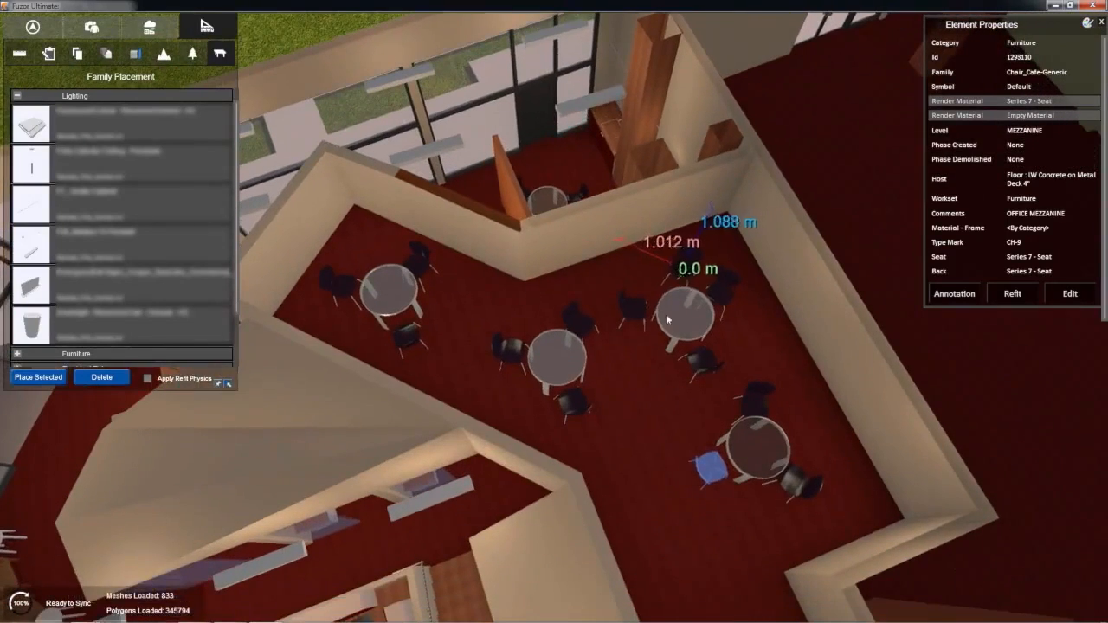
key(Escape)
Step: Recall saved view View_3 and examine the new tables and chairs from inside the room
mouse_move(641, 281)
right_down()
mouse_move(638, 252)
mouse_move(641, 265)
right_up()
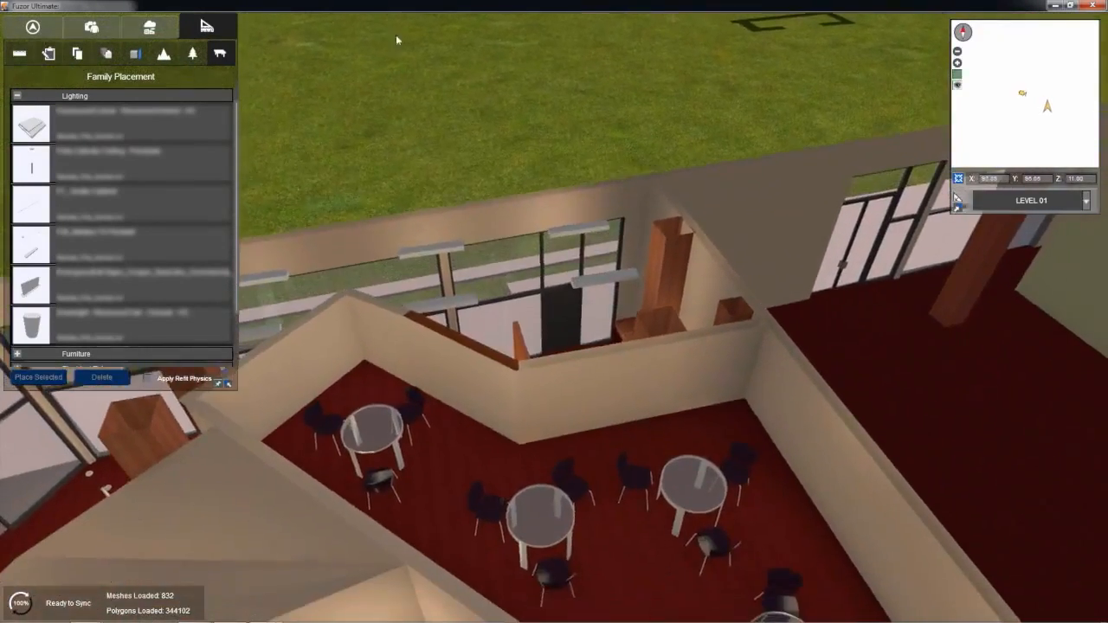
click(128, 27)
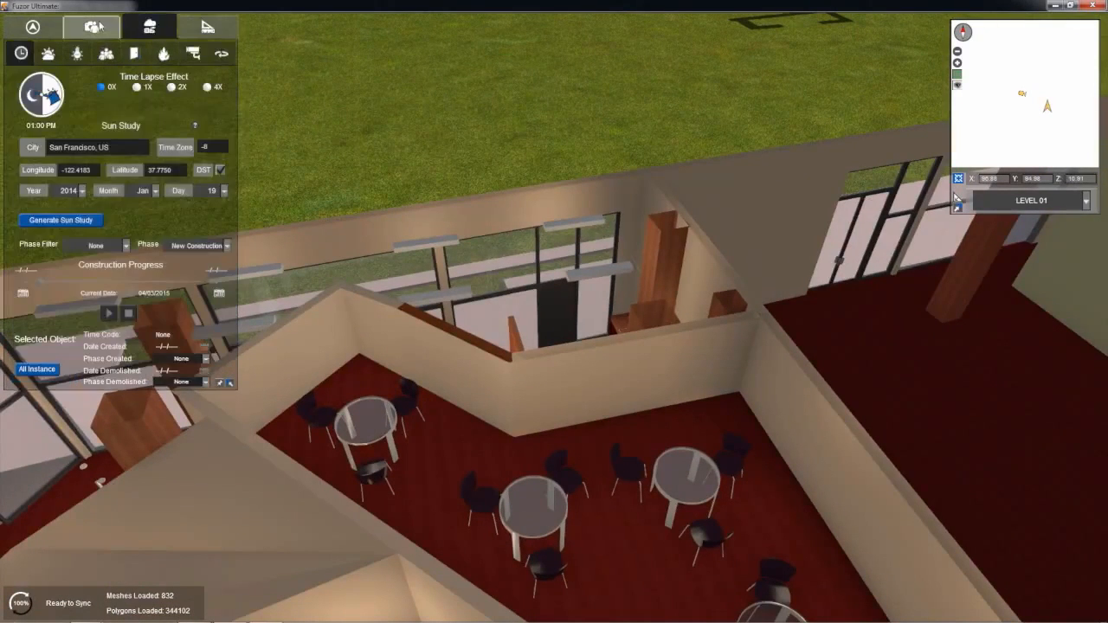
click(100, 26)
double_click(165, 124)
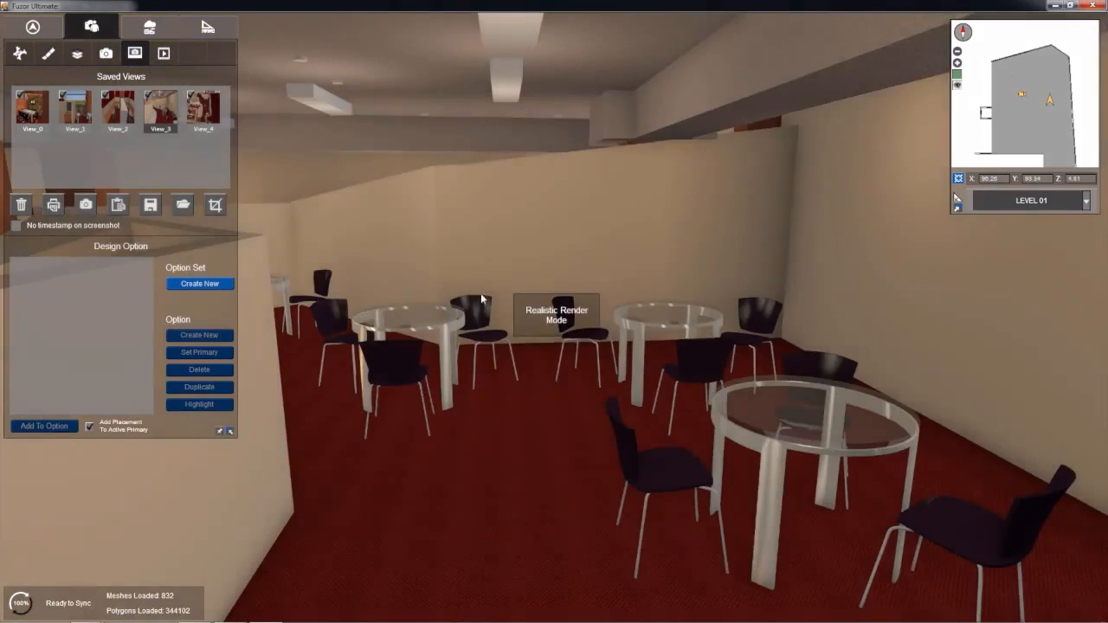
right_drag(372, 225, 335, 191)
middle_drag(335, 191, 358, 208)
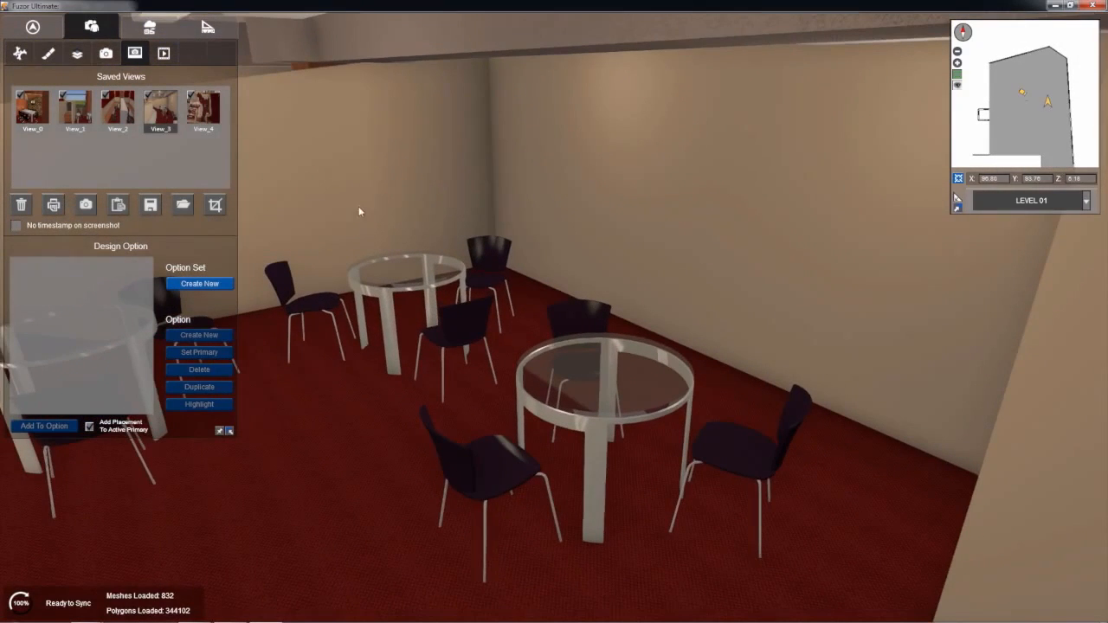
Step: Search the foliage library for holly and place a potted spiral holly in the corner beside the nearest glass table
click(206, 27)
click(194, 54)
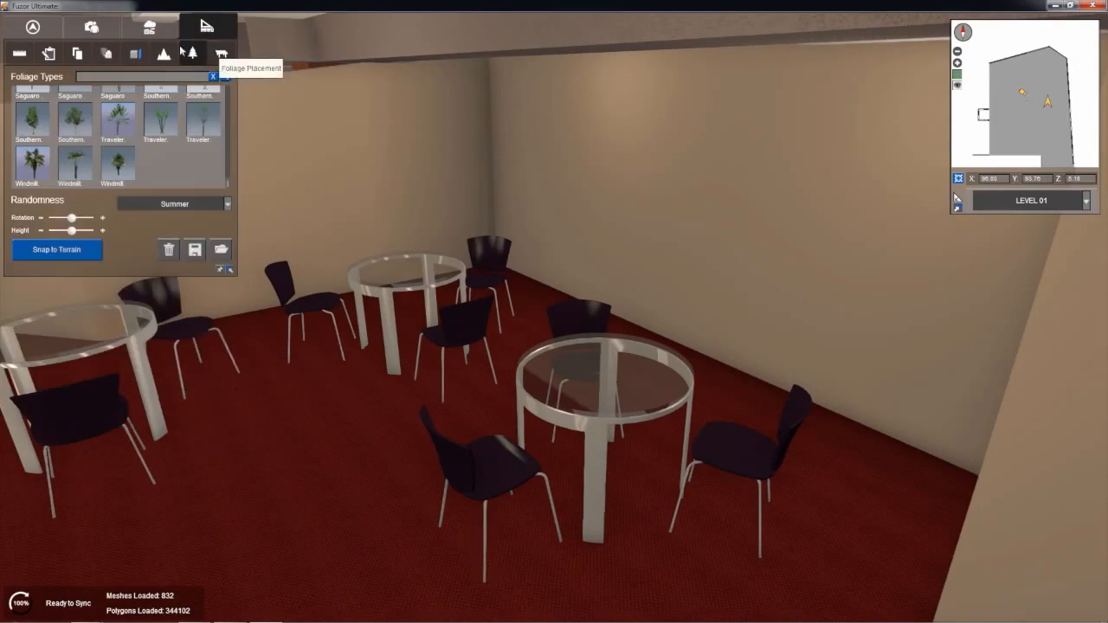
middle_drag(182, 228, 209, 232)
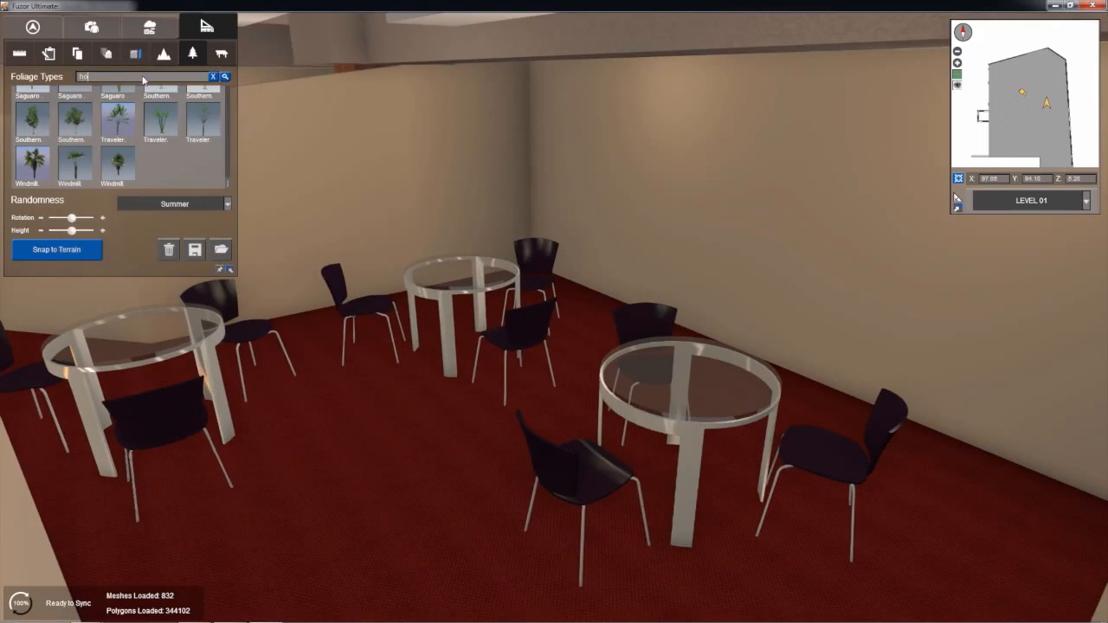
key(Return)
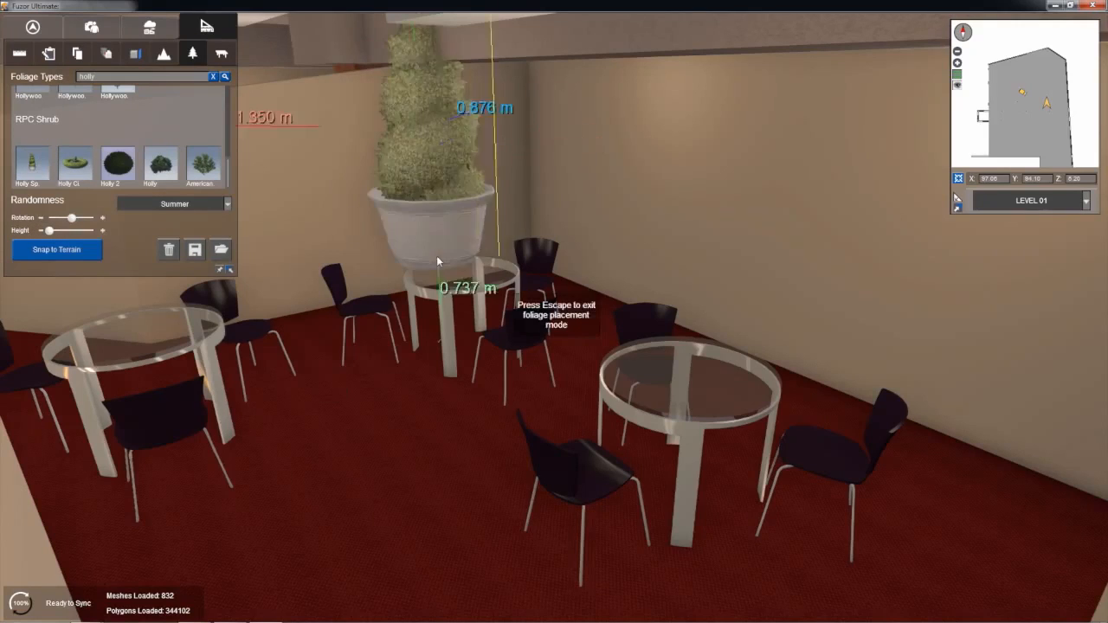
right_drag(509, 272, 725, 326)
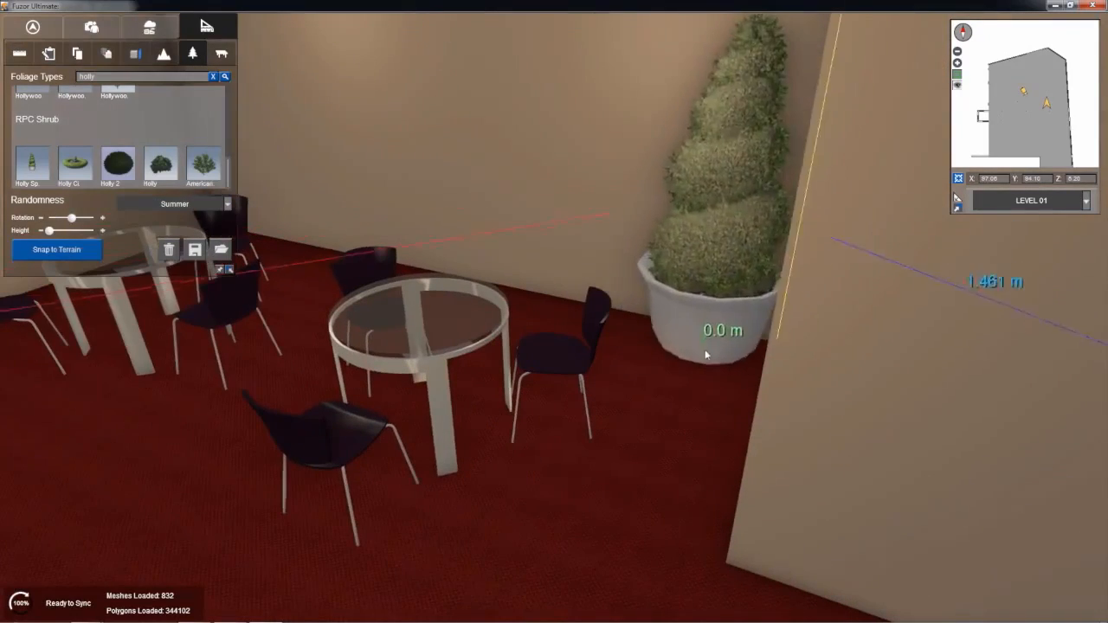
click(701, 369)
Step: Place a second potted spiral holly in the far corner behind the back table and end the foliage placement
right_drag(474, 278, 642, 353)
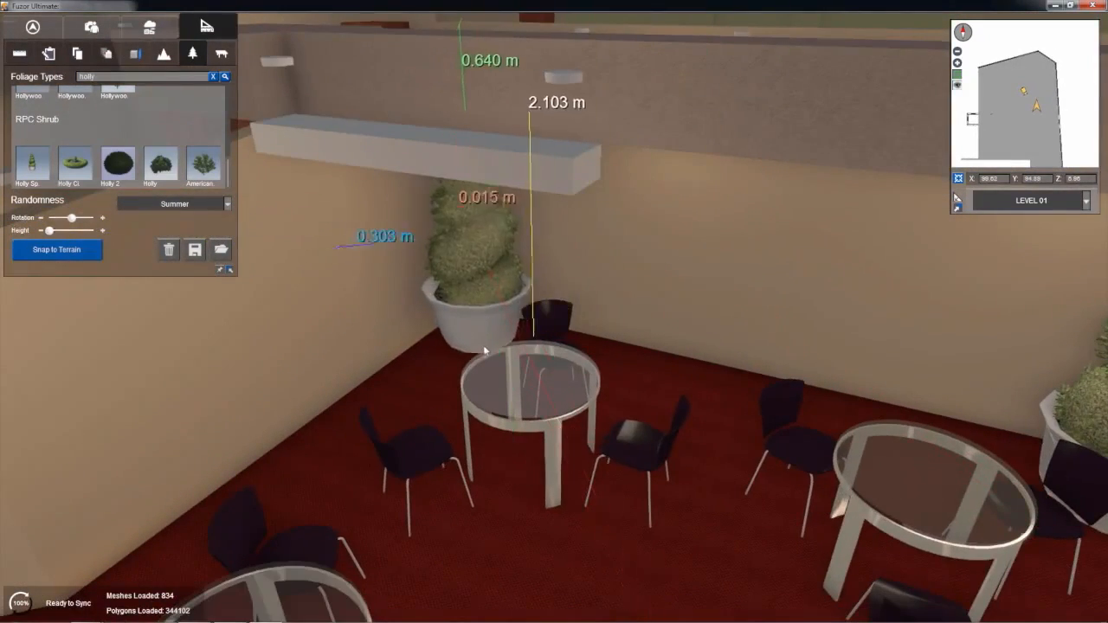
click(482, 347)
right_drag(482, 346, 410, 269)
key(Escape)
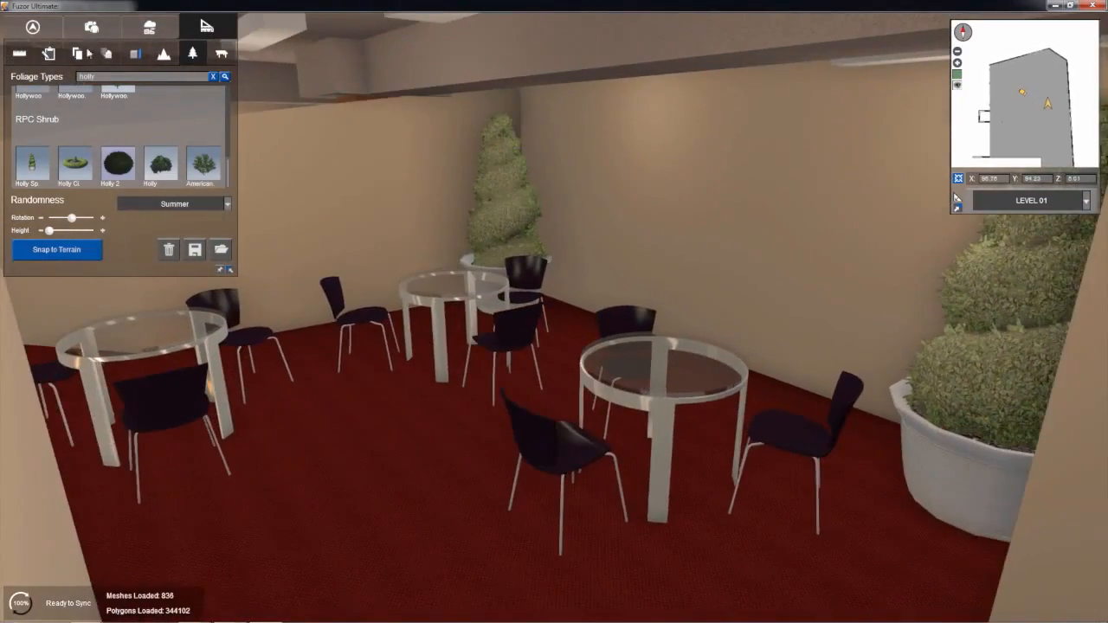
Step: Place a flat-screen television from the family library on the long wall between the two potted hollies
click(228, 55)
right_drag(342, 174, 242, 192)
scroll(86, 267, down, 1)
scroll(85, 267, up, 1)
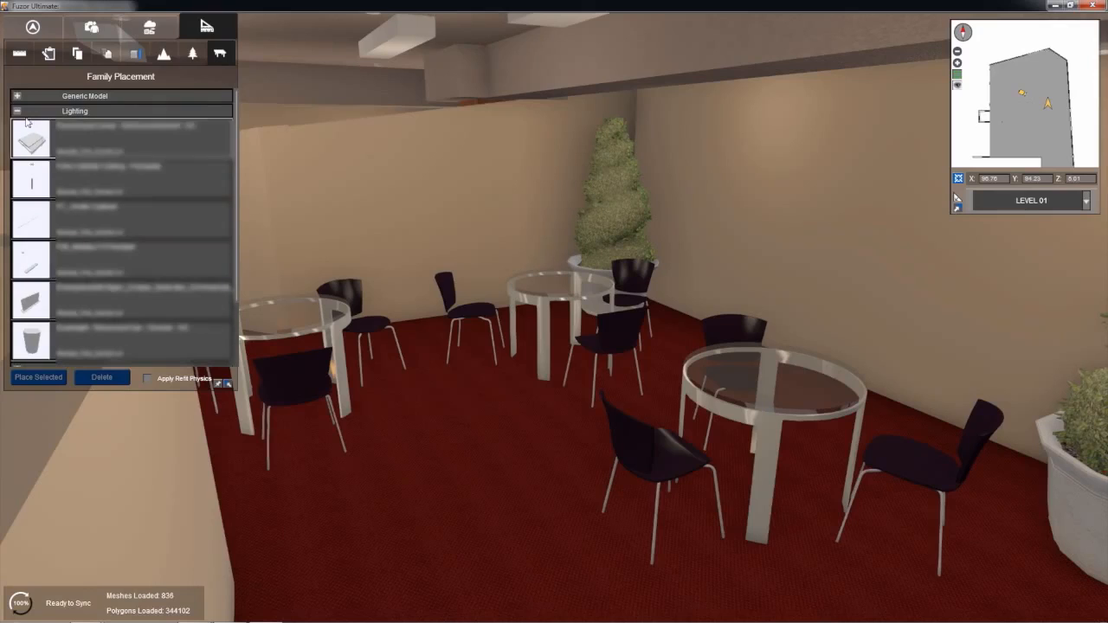
click(74, 110)
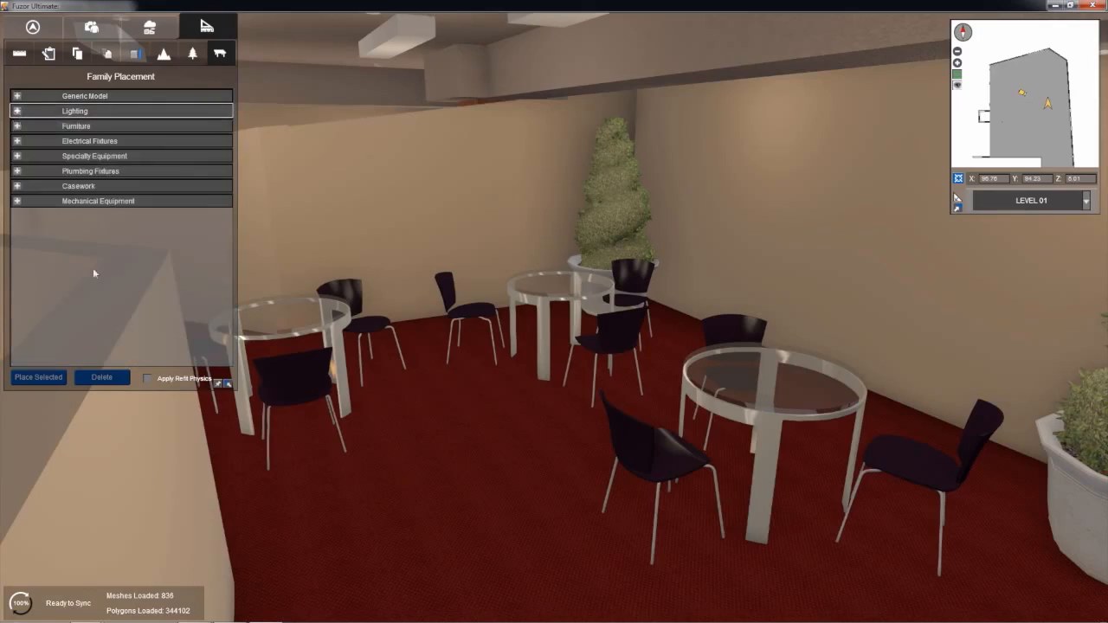
click(15, 142)
scroll(101, 303, down, 4)
scroll(102, 303, down, 3)
scroll(61, 314, down, 3)
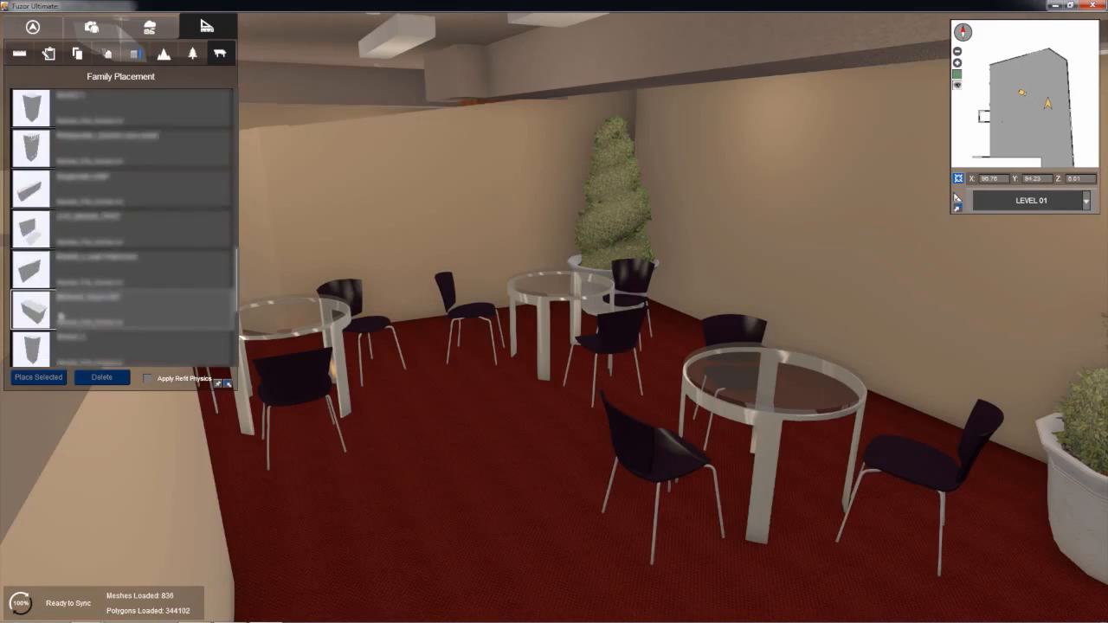
click(122, 246)
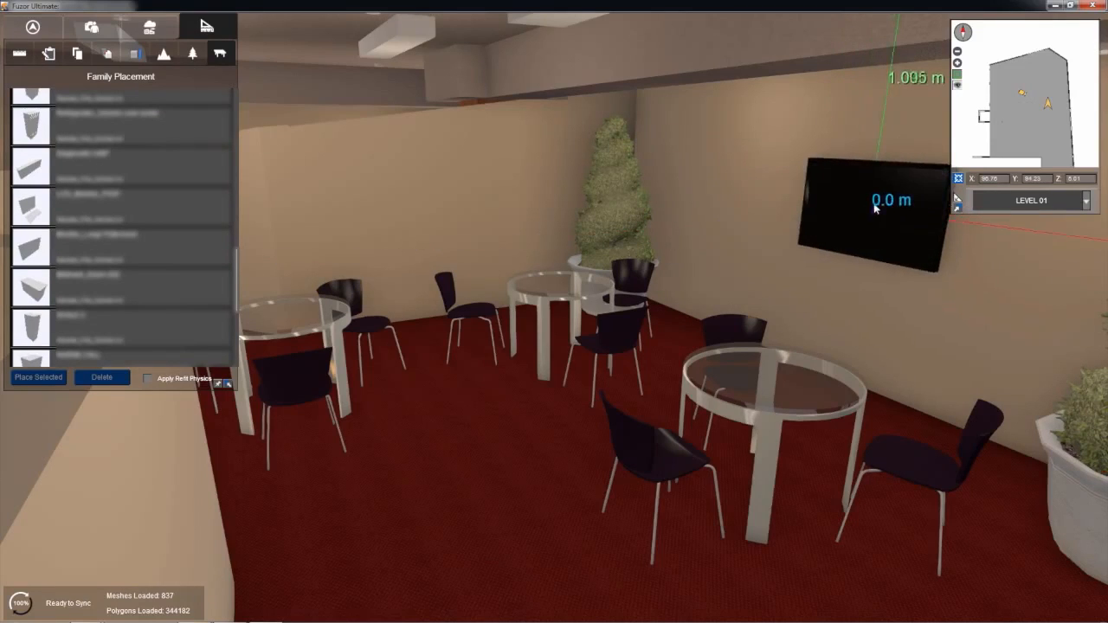
click(874, 203)
right_drag(787, 255, 757, 270)
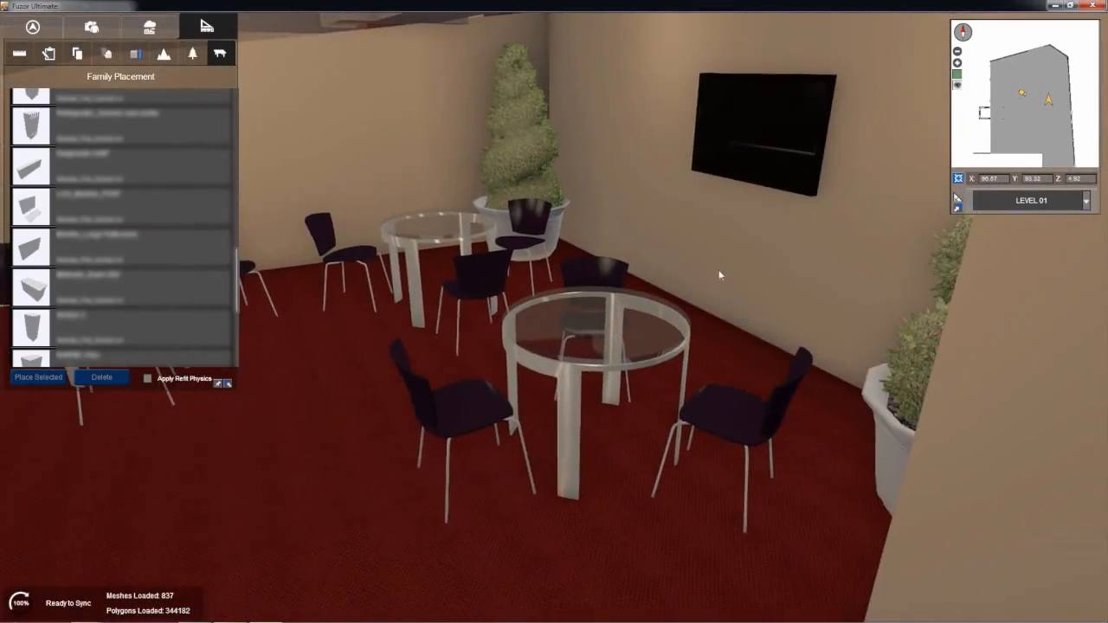
right_drag(666, 235, 554, 195)
Step: Recall View_3, then save a new view looking past the partition at the tables, television and holly
click(95, 30)
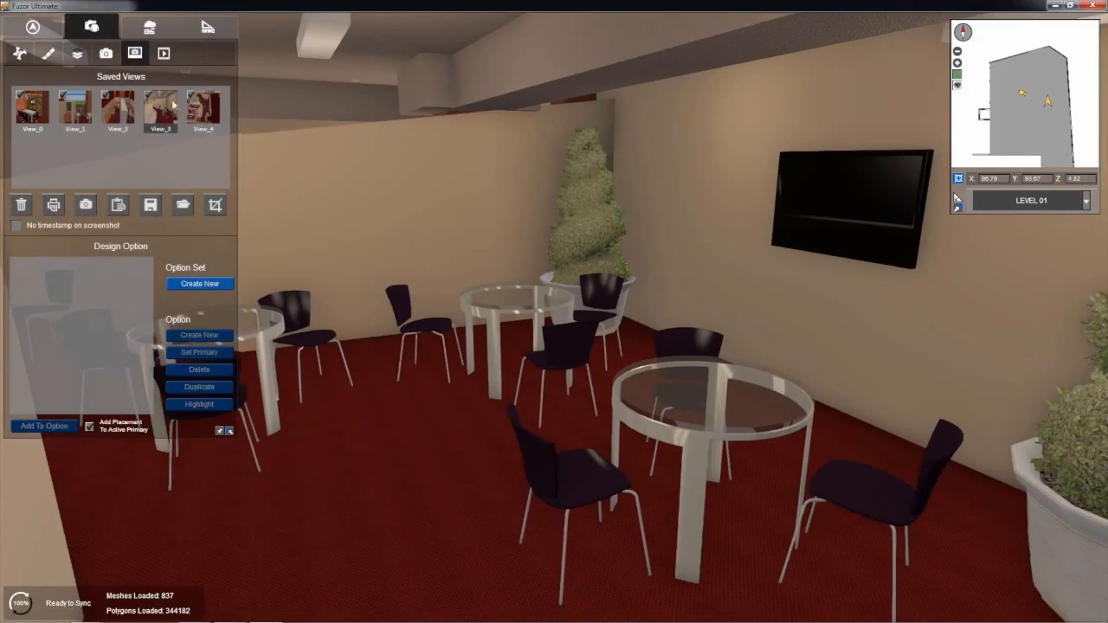
double_click(160, 110)
right_drag(515, 240, 778, 275)
scroll(795, 292, down, 5)
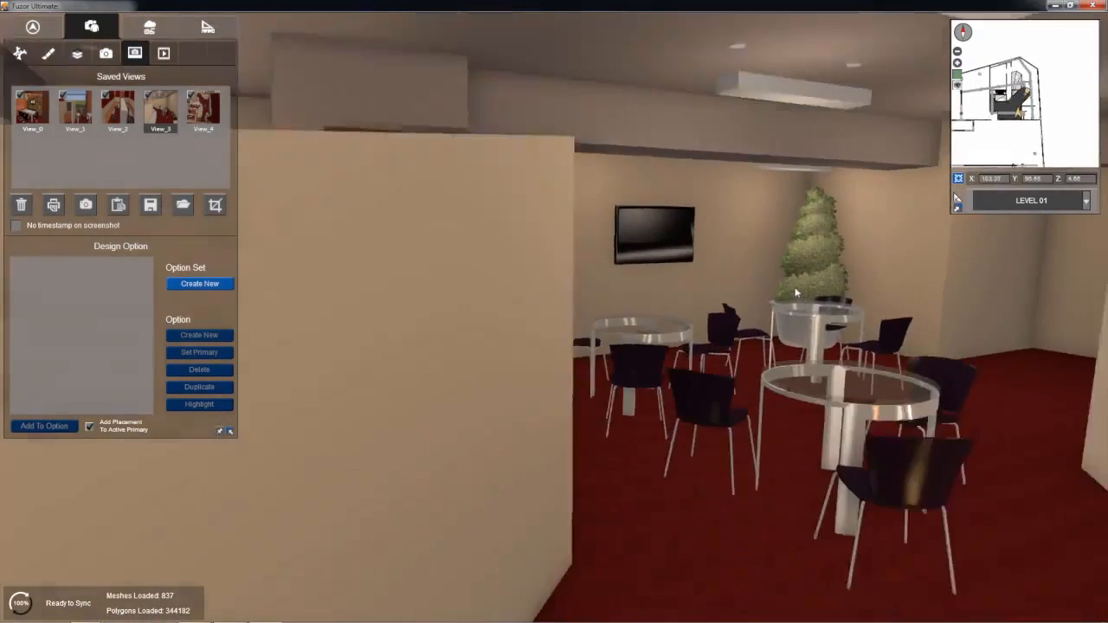
key(d)
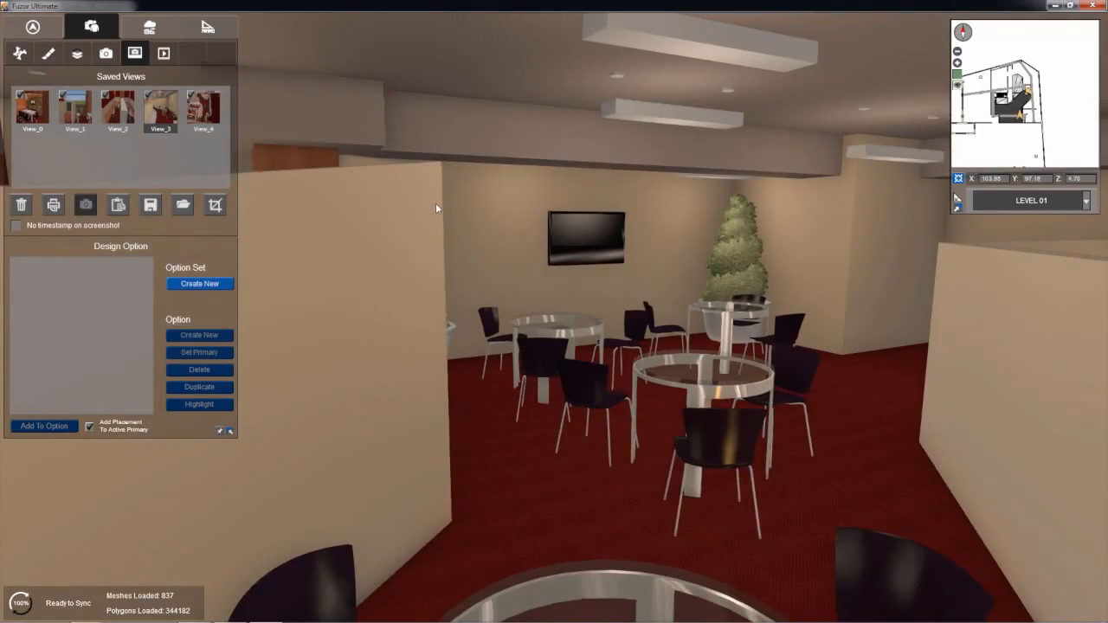
drag(683, 250, 7, 145)
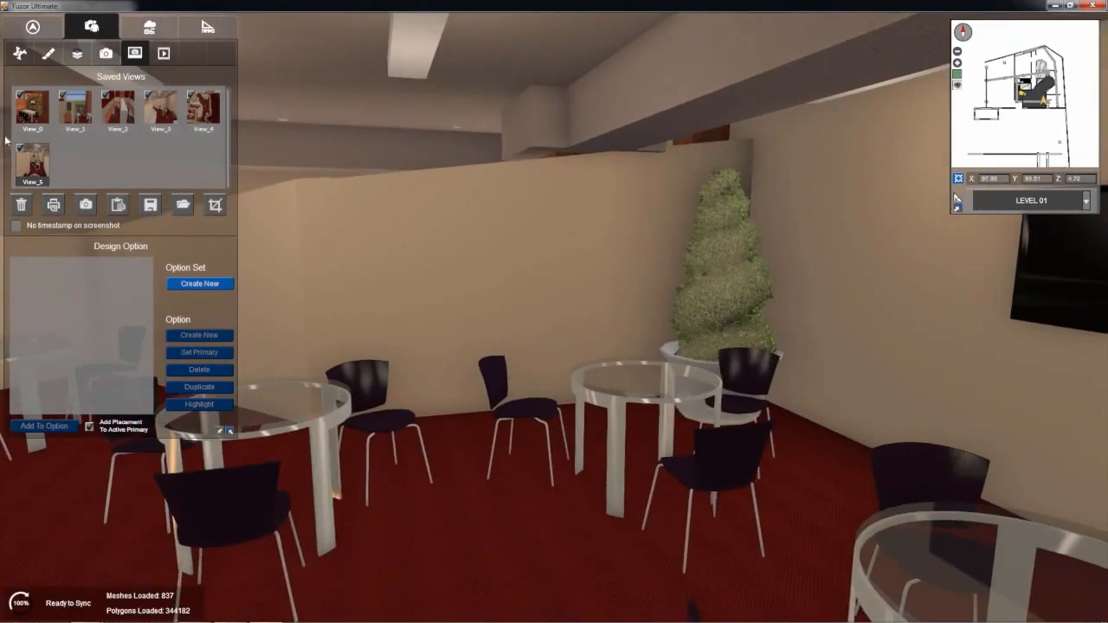
Step: Recall View_0 and place a Generic Model panel on the conference room's stone wall, behind the television
click(31, 108)
drag(404, 284, 445, 290)
drag(554, 329, 548, 326)
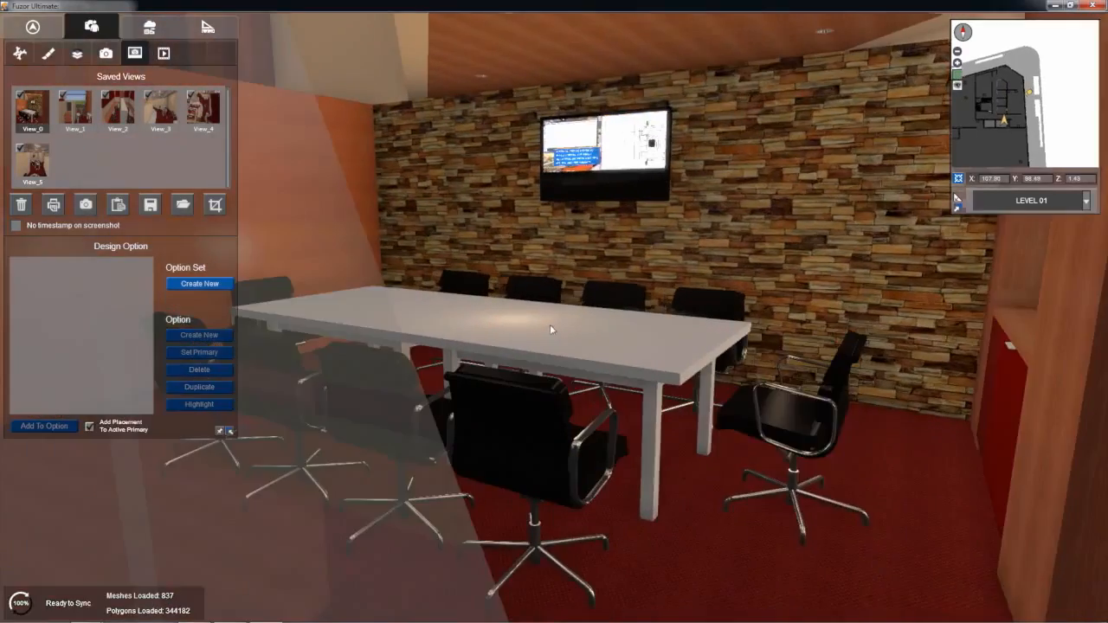
middle_drag(571, 319, 550, 338)
scroll(551, 336, up, 1)
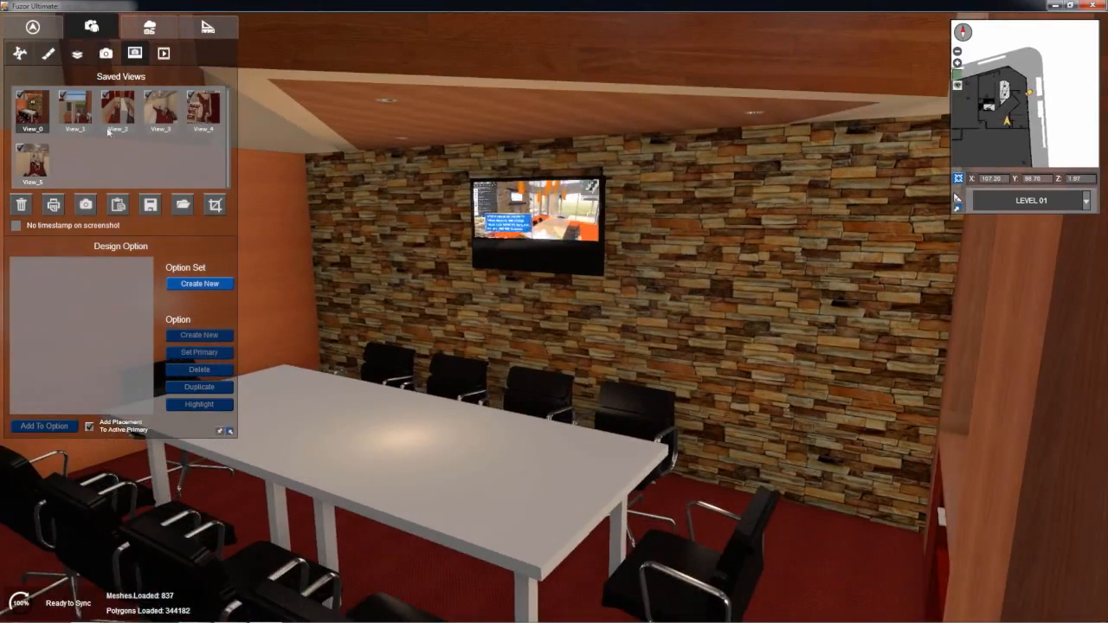
click(229, 28)
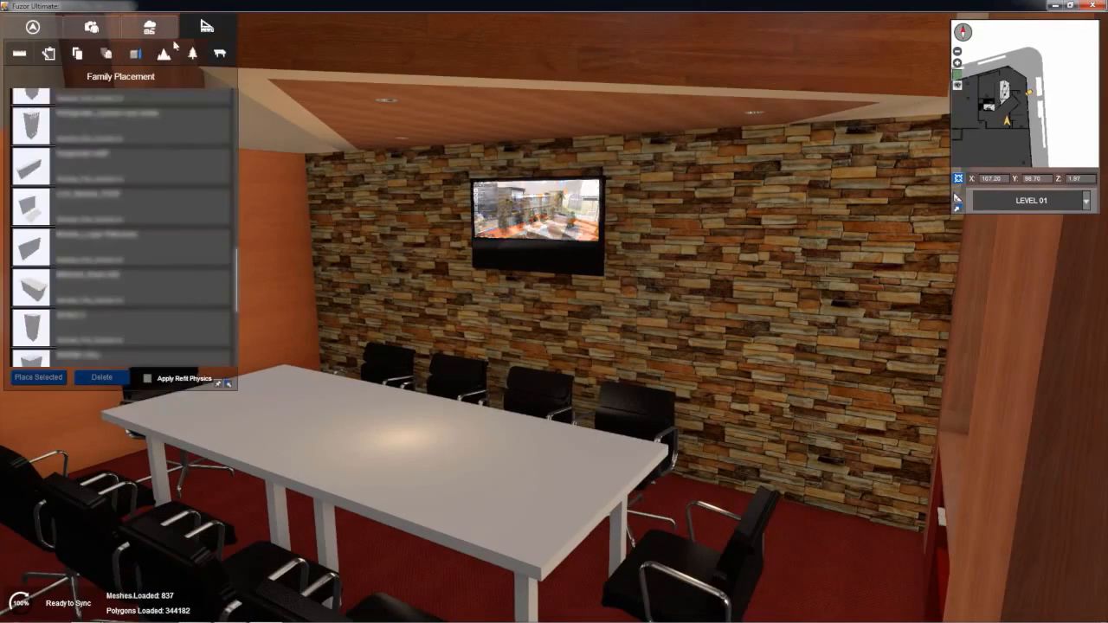
scroll(86, 154, down, 3)
scroll(87, 153, up, 4)
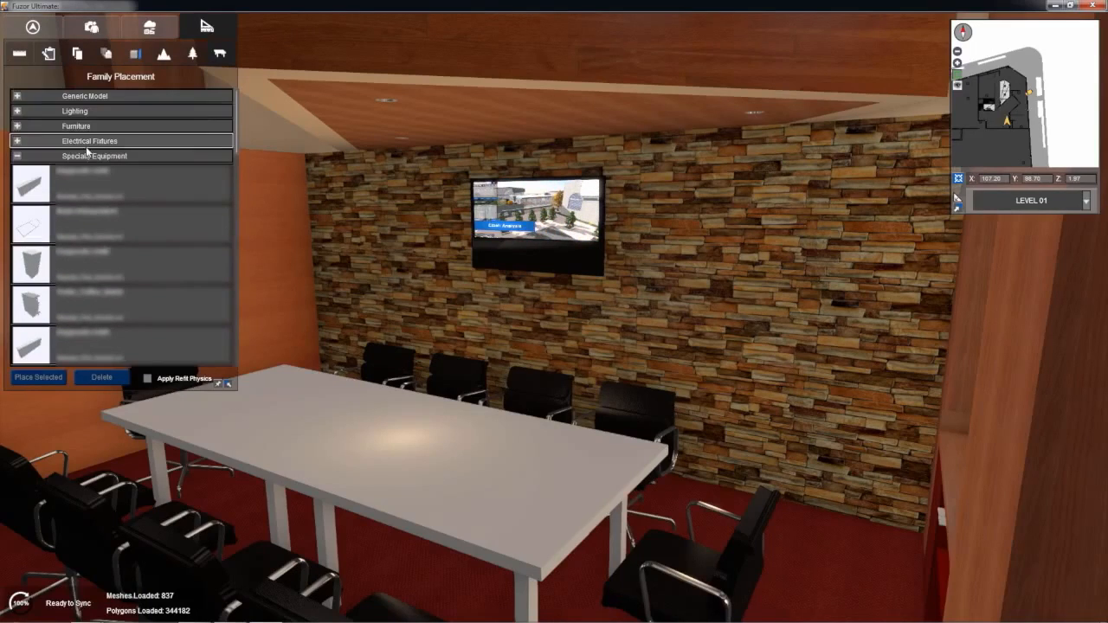
click(17, 156)
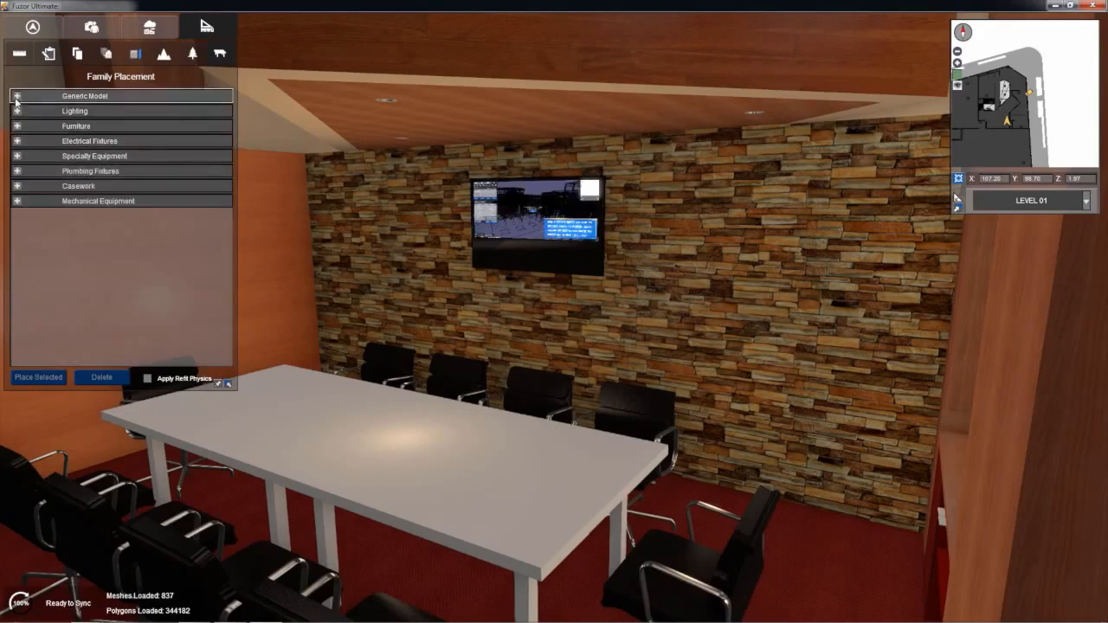
click(17, 96)
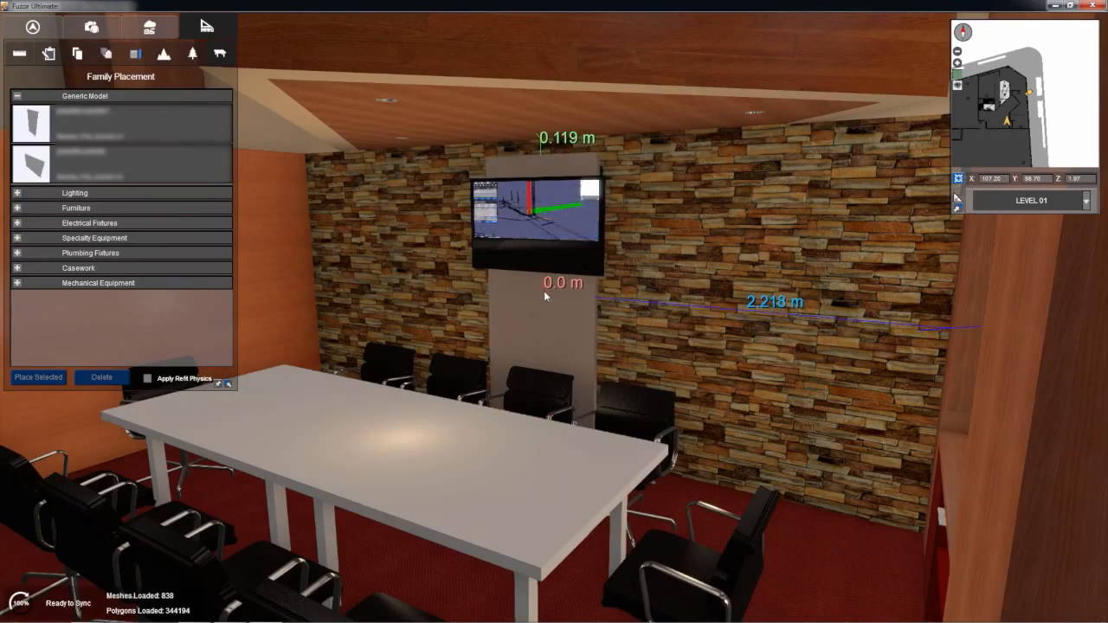
click(544, 296)
Step: Adjust the panel's position behind the television with the Move tool, about 2.24 m from the side wall
right_drag(366, 287, 510, 299)
click(510, 299)
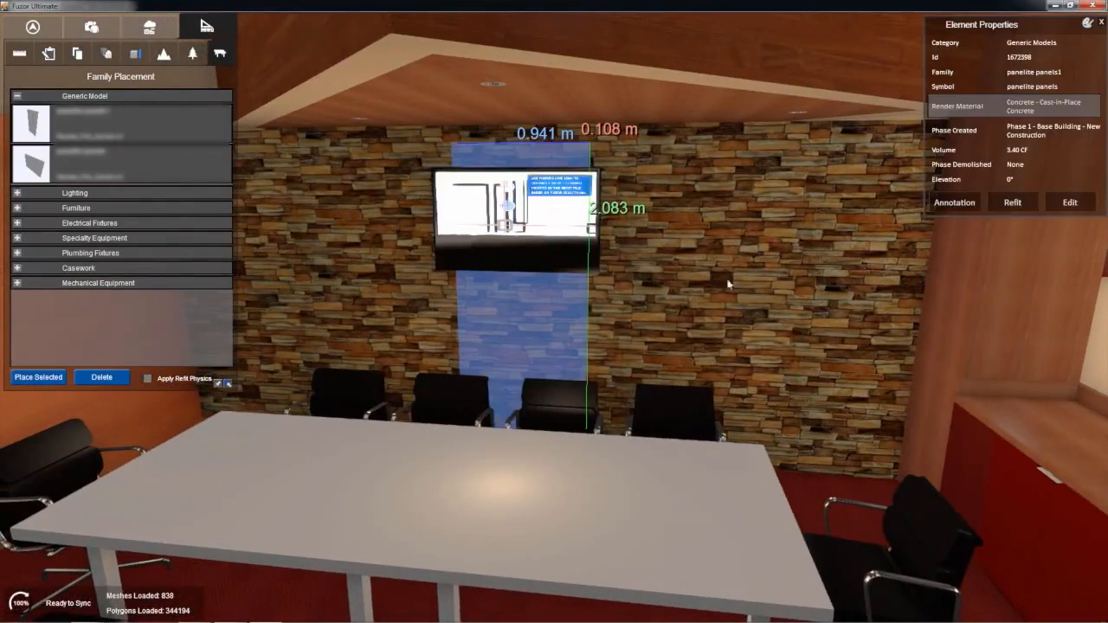
click(1066, 203)
drag(449, 295, 437, 294)
right_drag(630, 309, 567, 277)
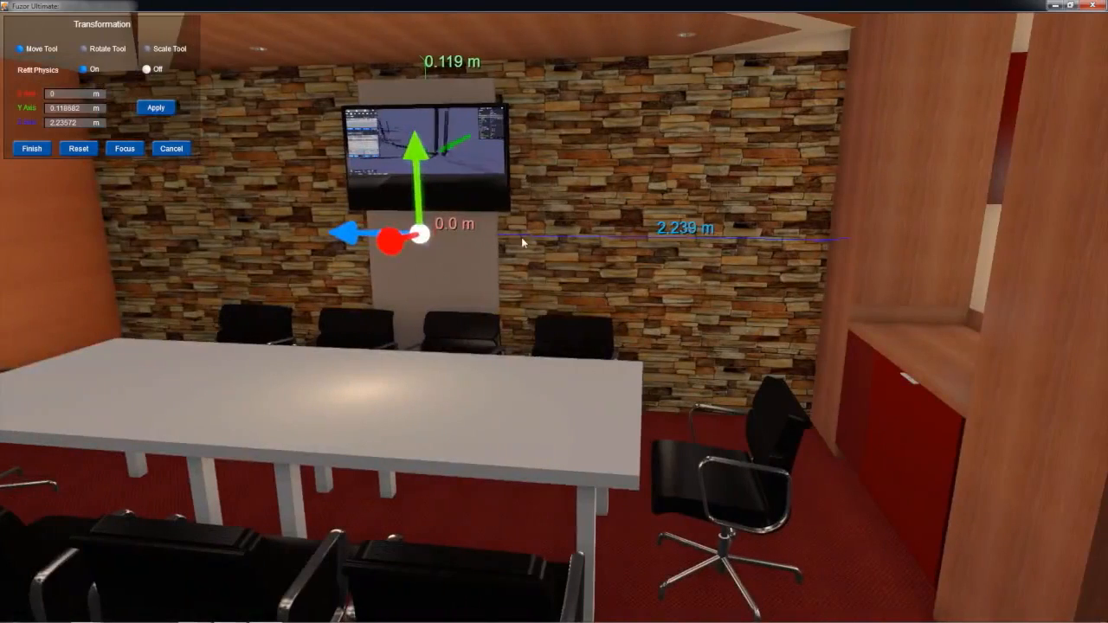
key(Escape)
Step: Replace the panel's cast-in-place concrete render material with Wood(2), found by searching the materials for wood
click(412, 264)
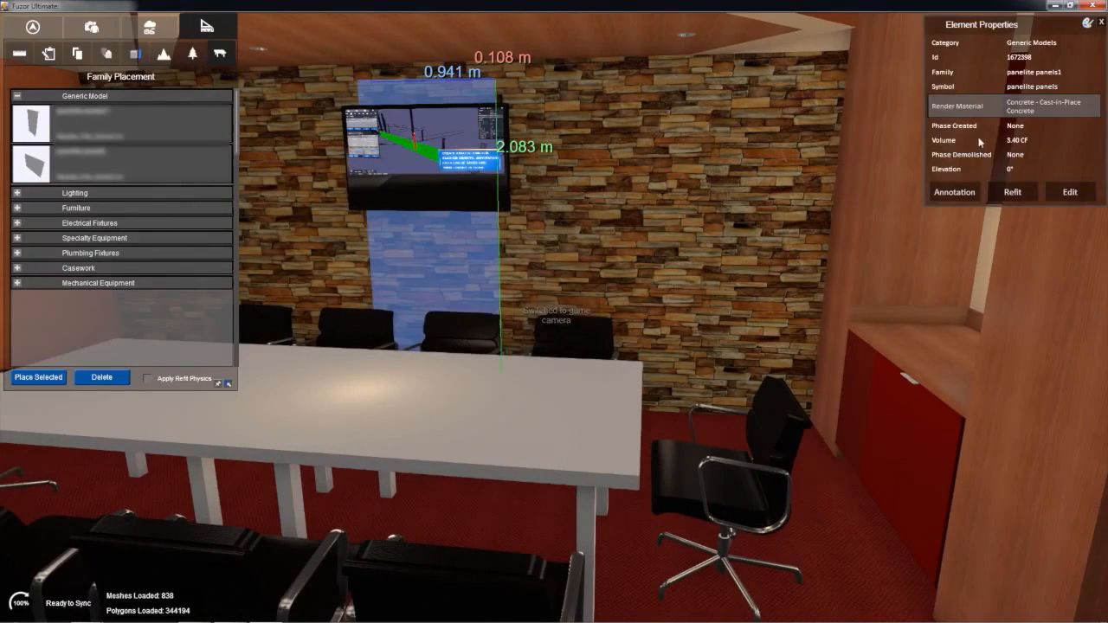
click(999, 113)
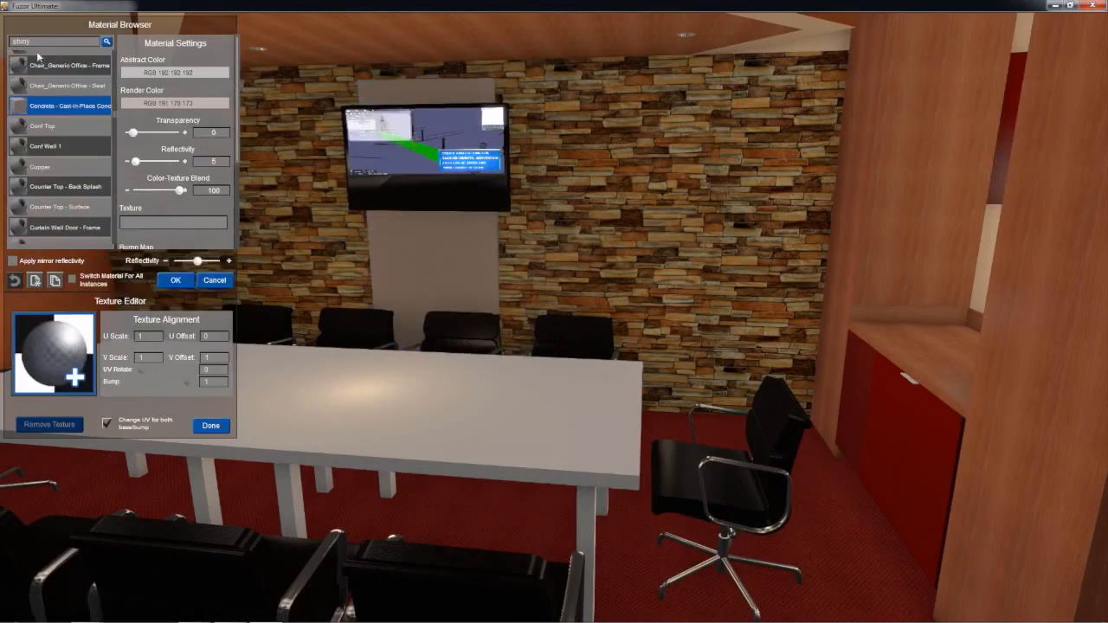
text(wood)
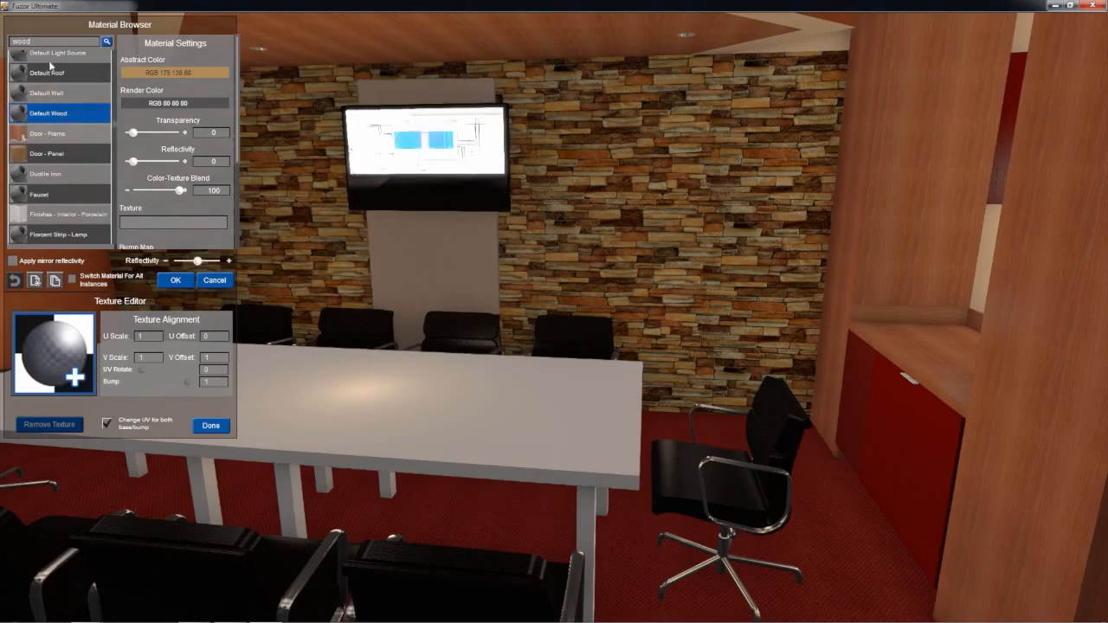
click(105, 42)
click(107, 42)
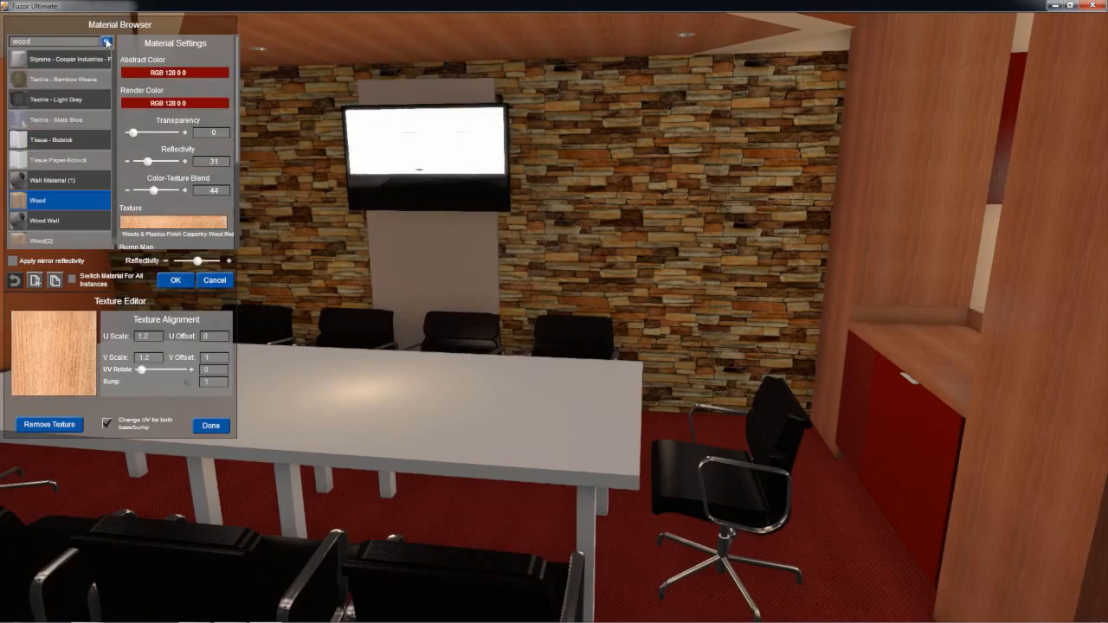
click(401, 238)
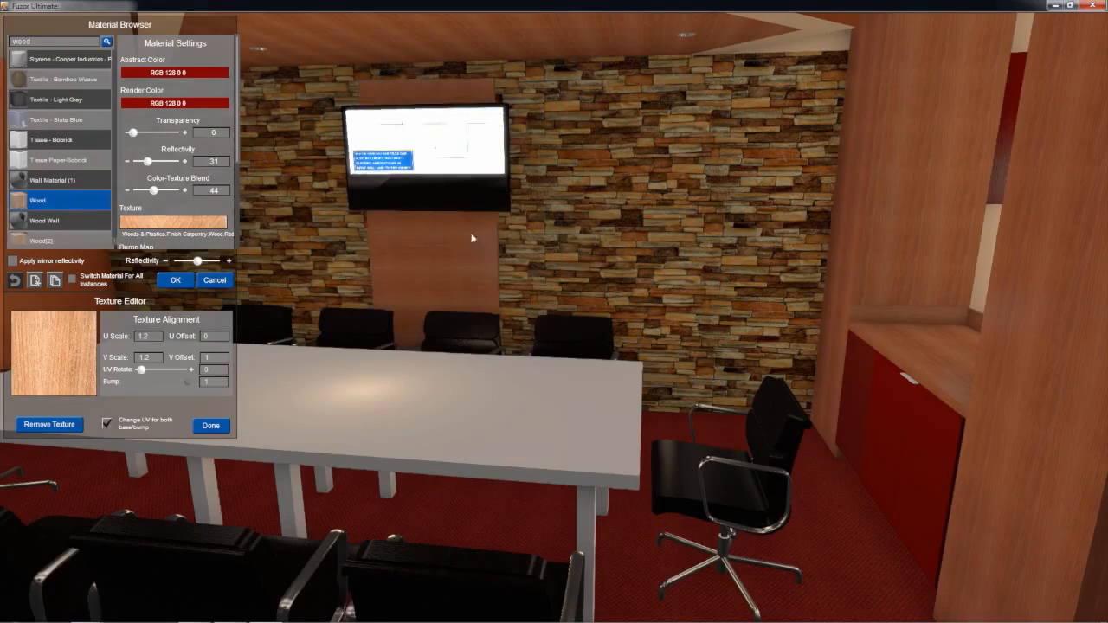
click(53, 242)
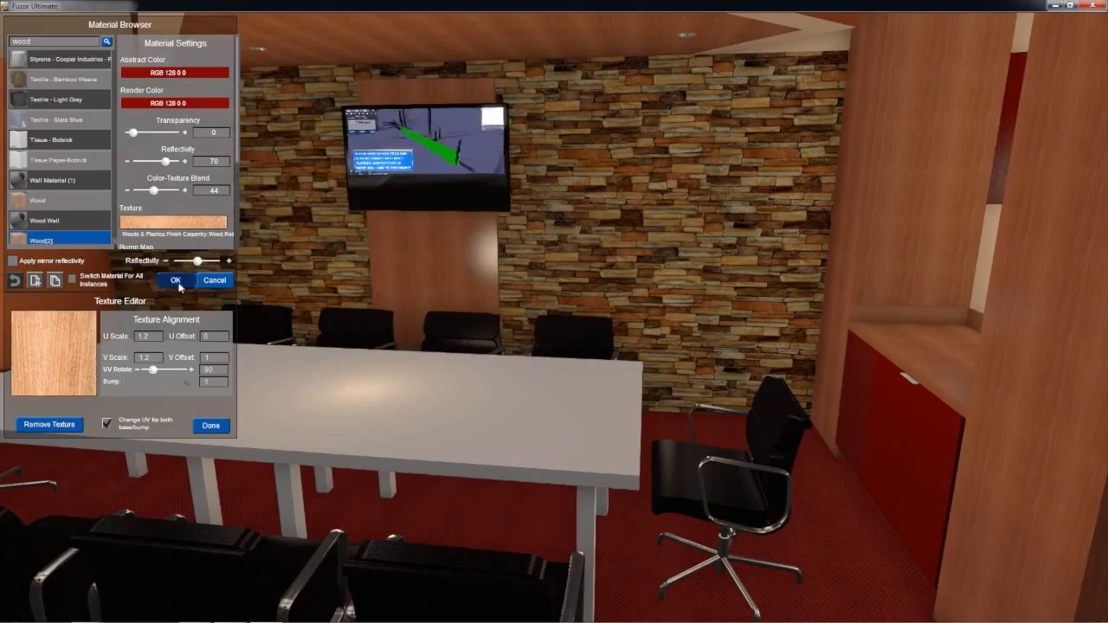
click(178, 284)
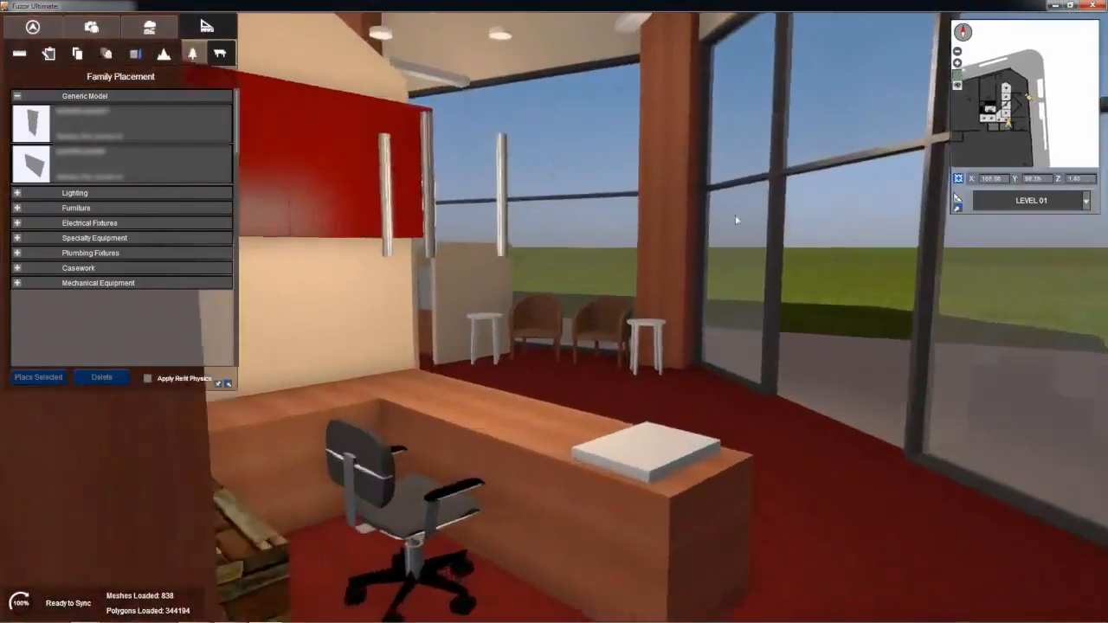
Step: Examine the conference room with its wood panel and the reception desk area outside it
key(w)
right_drag(735, 217, 217, 241)
right_drag(423, 245, 399, 311)
key(s)
click(91, 26)
right_drag(248, 106, 367, 143)
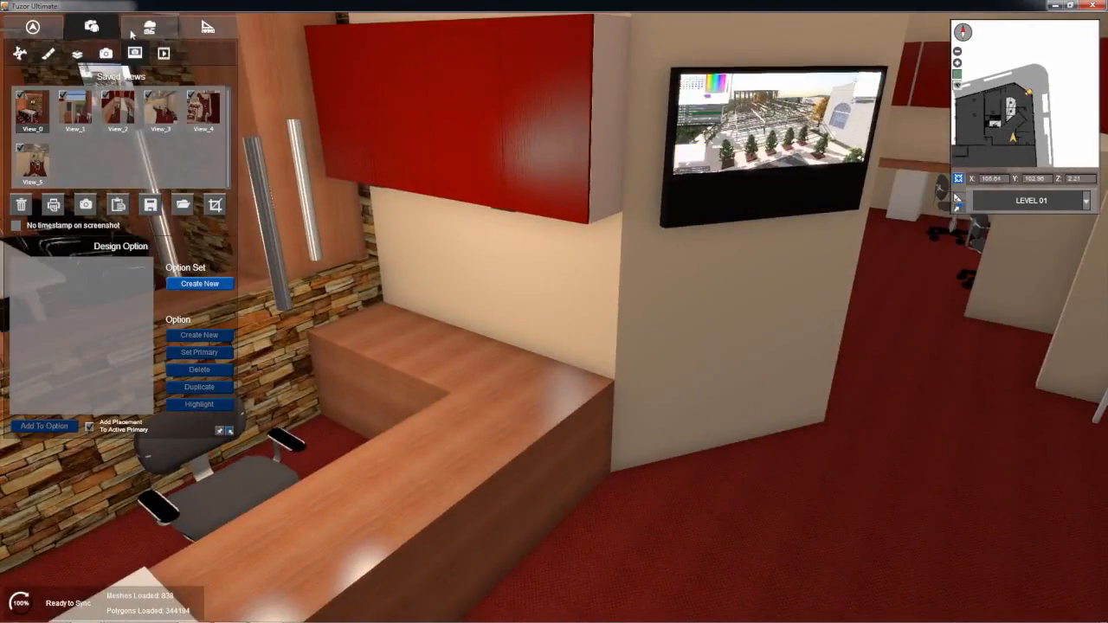
Step: Place a pedestrian Male Business entourage figure with the Sit action on the waiting-area armchair nearest the partition
click(149, 28)
right_drag(379, 145, 303, 151)
key(w)
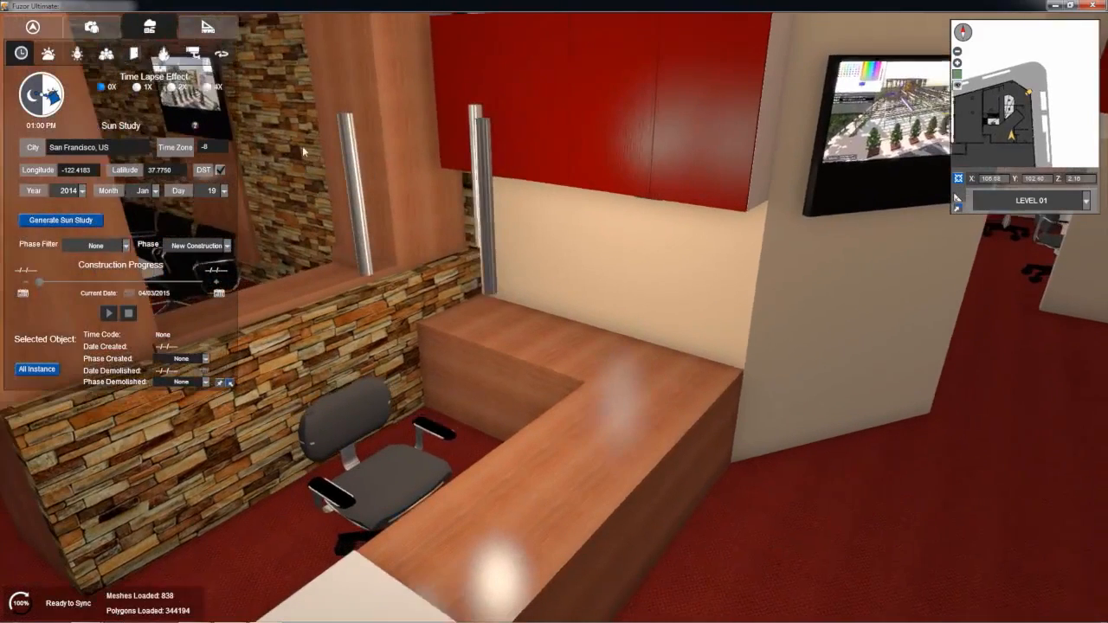
click(108, 54)
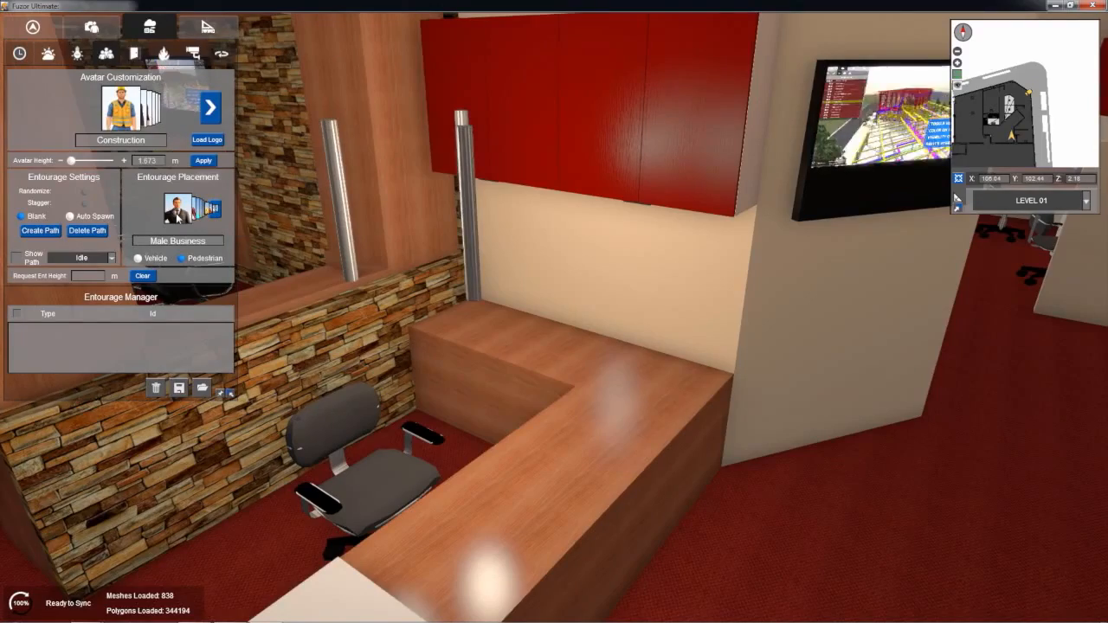
click(552, 413)
key(s)
drag(552, 408, 888, 426)
key(d)
key(w)
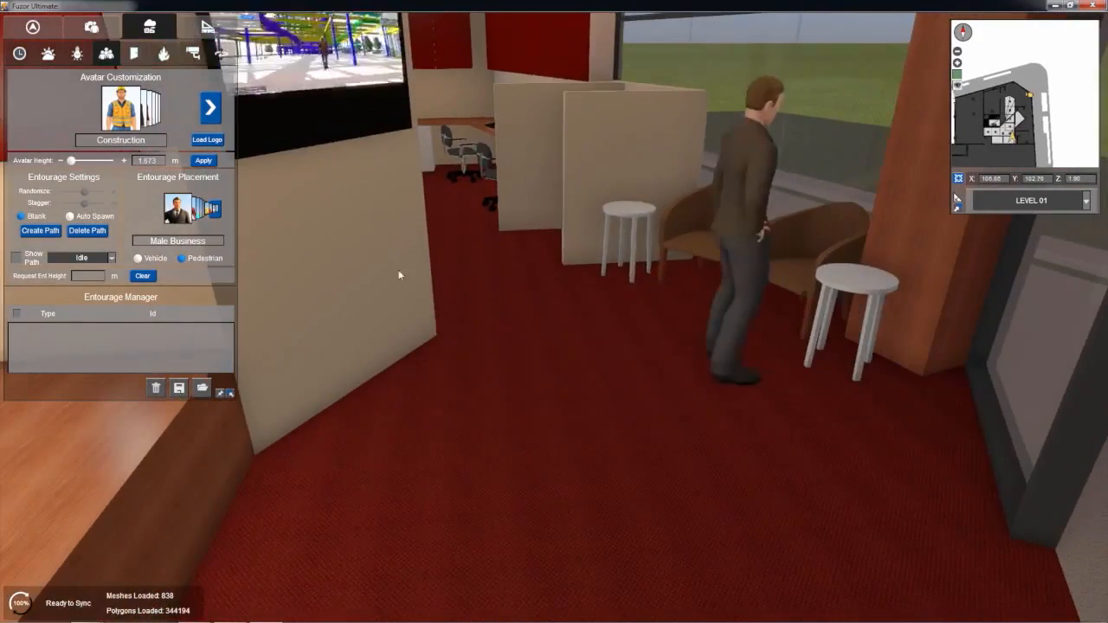
click(82, 257)
click(87, 284)
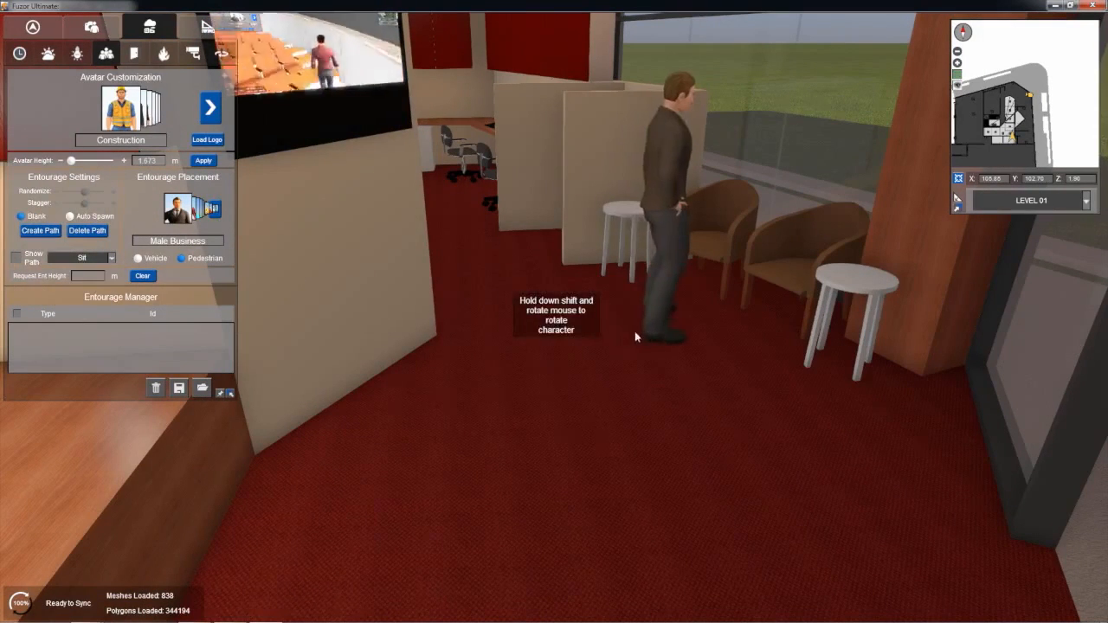
click(174, 210)
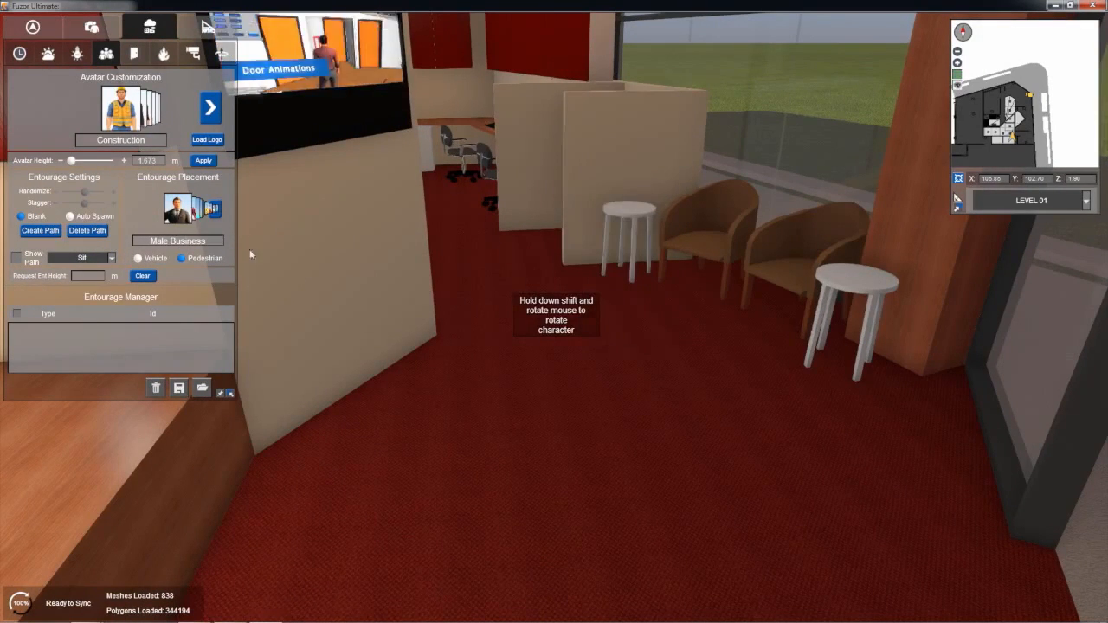
shift+scroll(591, 368, down, 5)
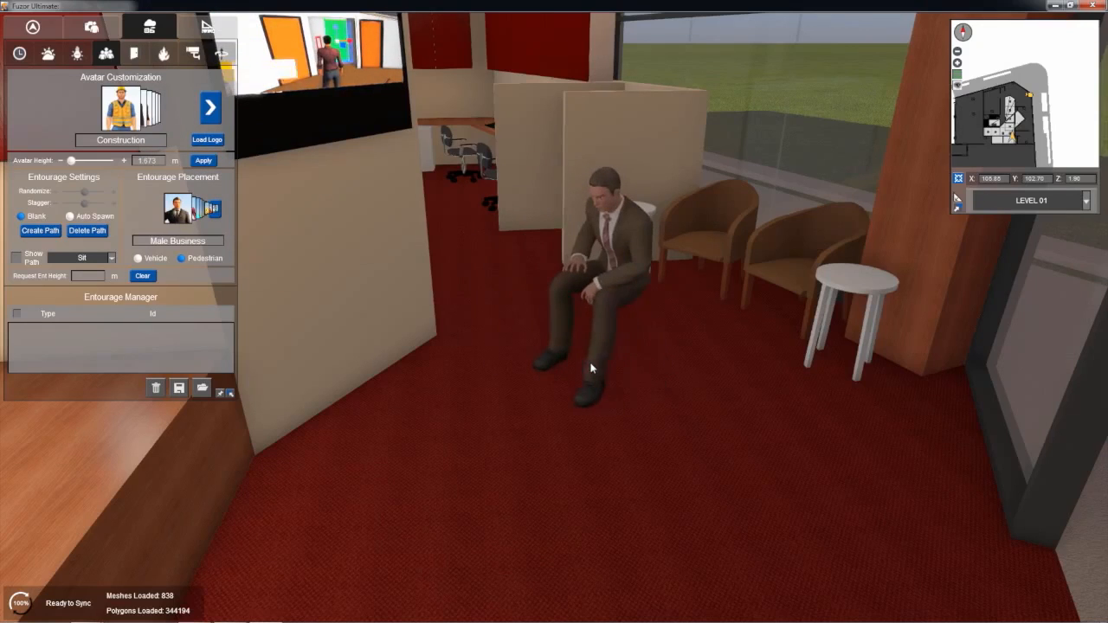
click(679, 313)
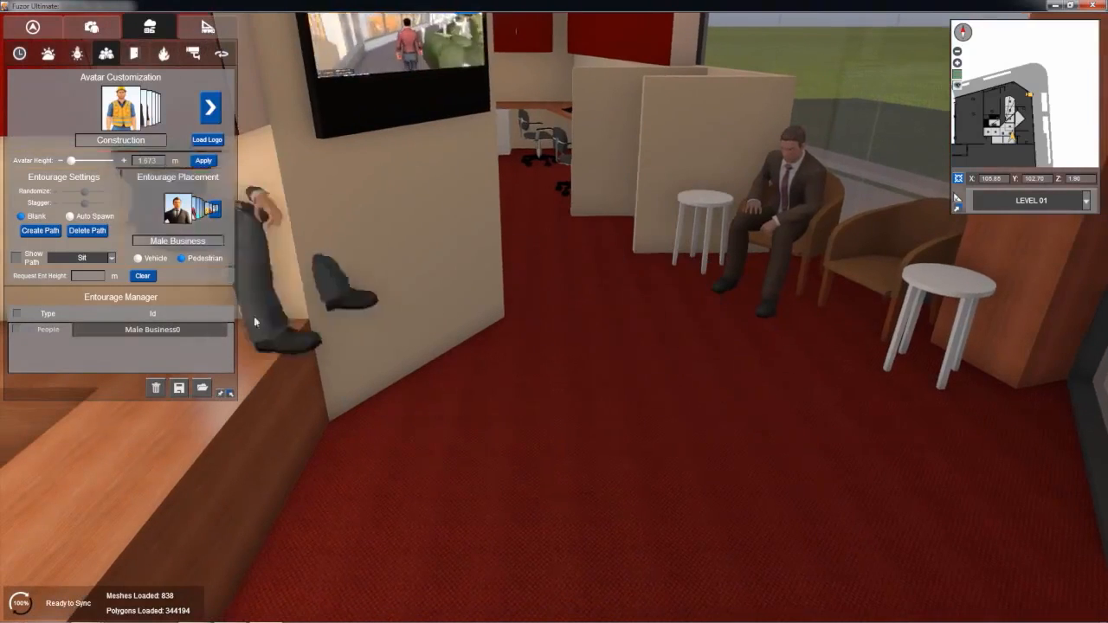
Step: Seat Boy Teenage01 on the other waiting-area armchair and Female Business on the reception desk chair
click(217, 216)
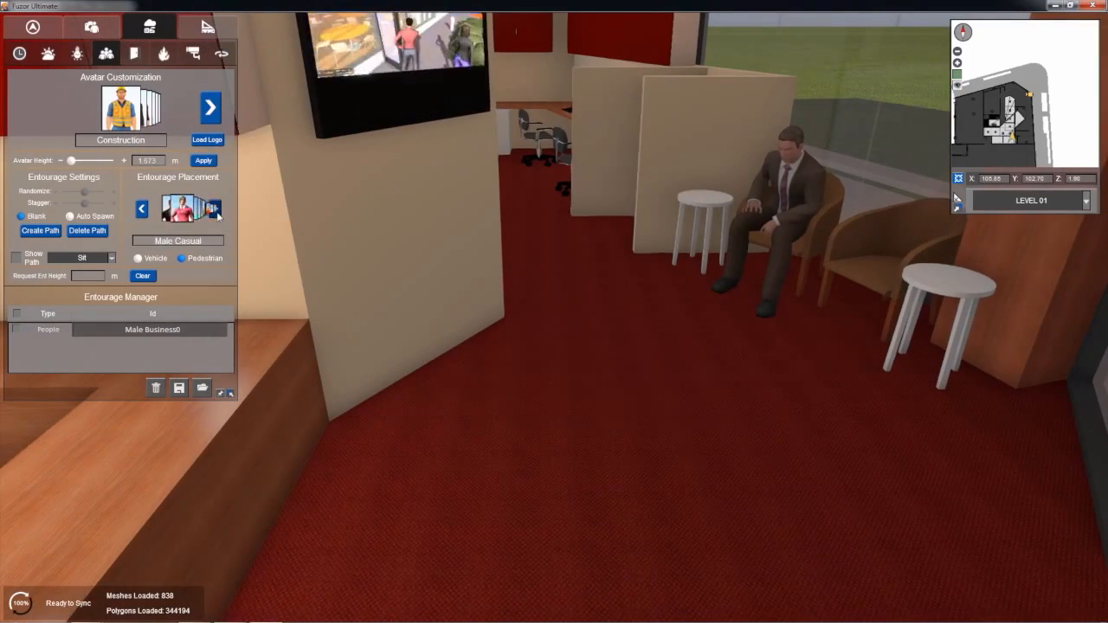
click(142, 211)
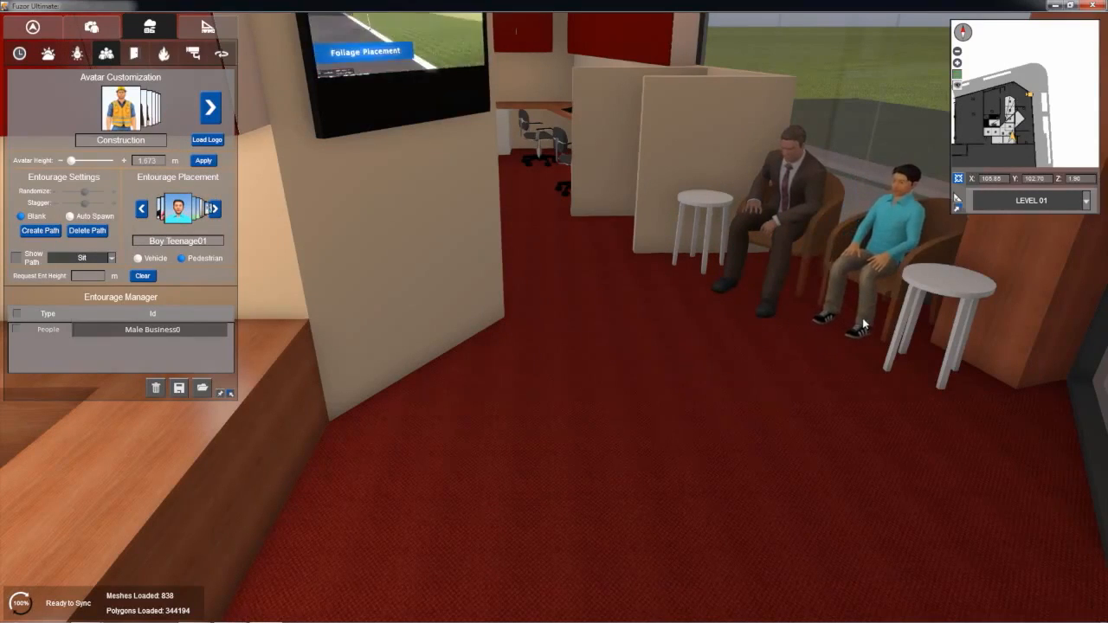
click(862, 318)
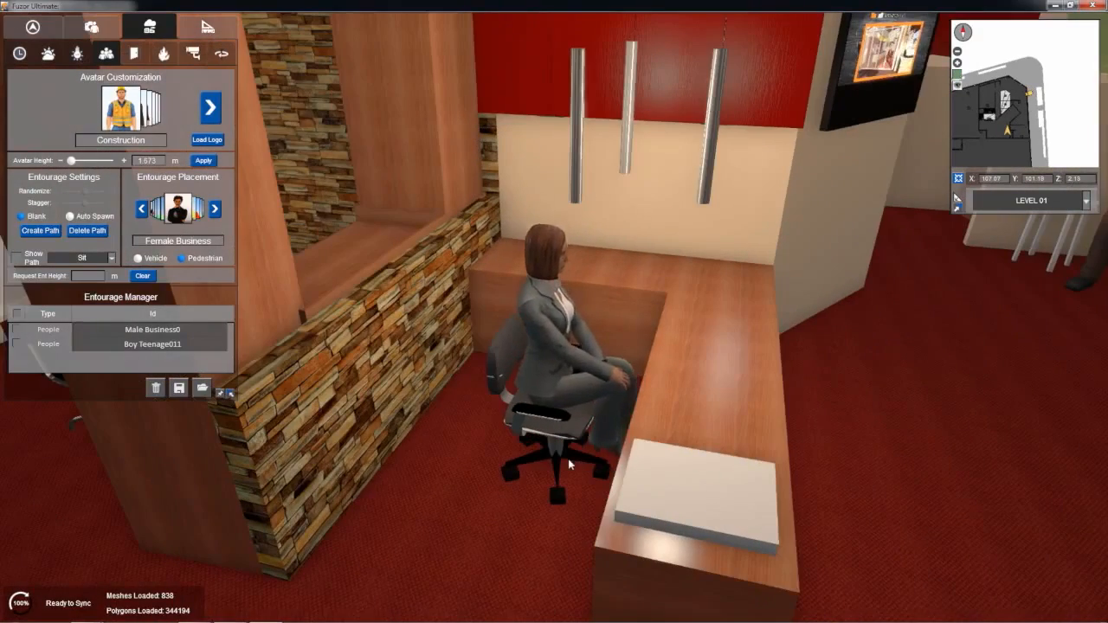
click(569, 465)
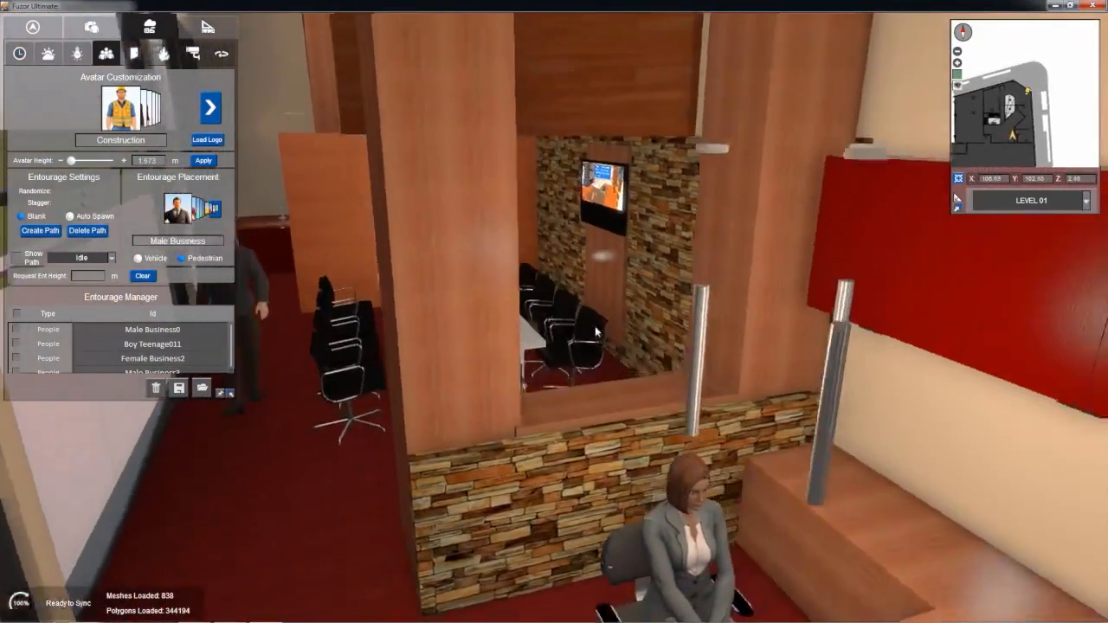
key(d)
key(s)
drag(593, 295, 658, 260)
key(w)
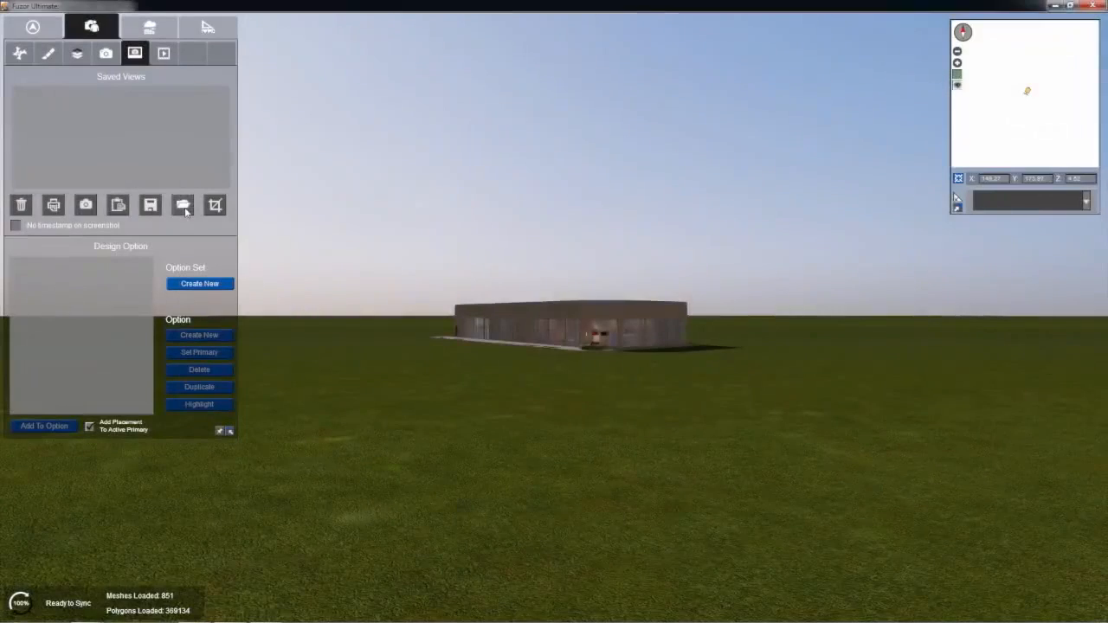
Step: Load the saved views from Mezzanine.fss and recall the Mezzanine view
click(182, 204)
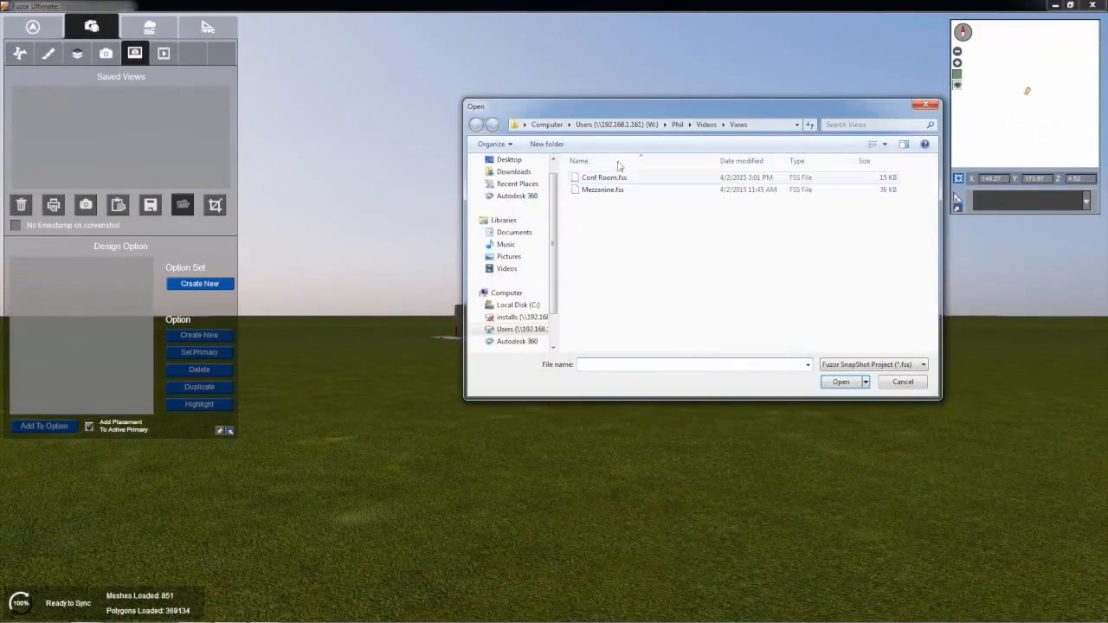
double_click(597, 190)
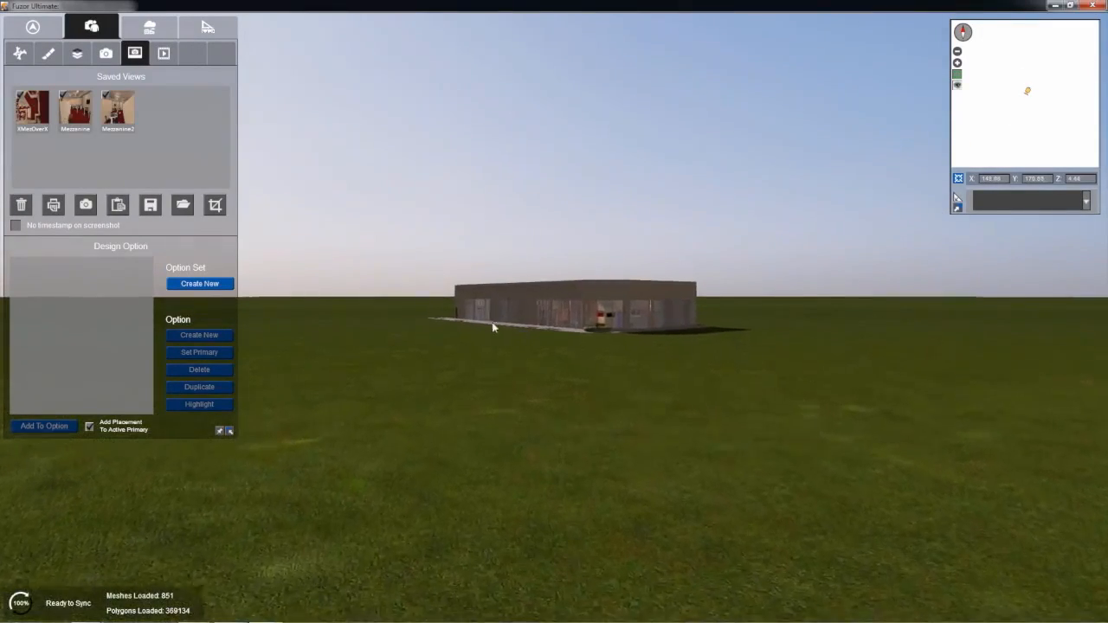
click(74, 111)
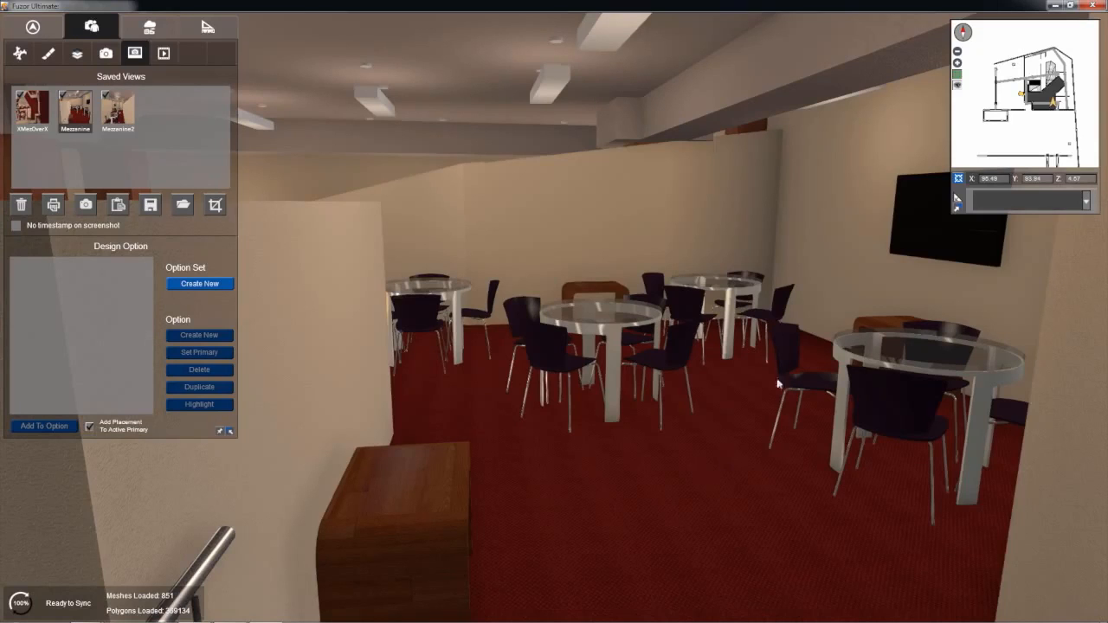
Step: Examine the mezzanine's round tables, chairs, benches and wall television from different angles
drag(696, 363, 730, 418)
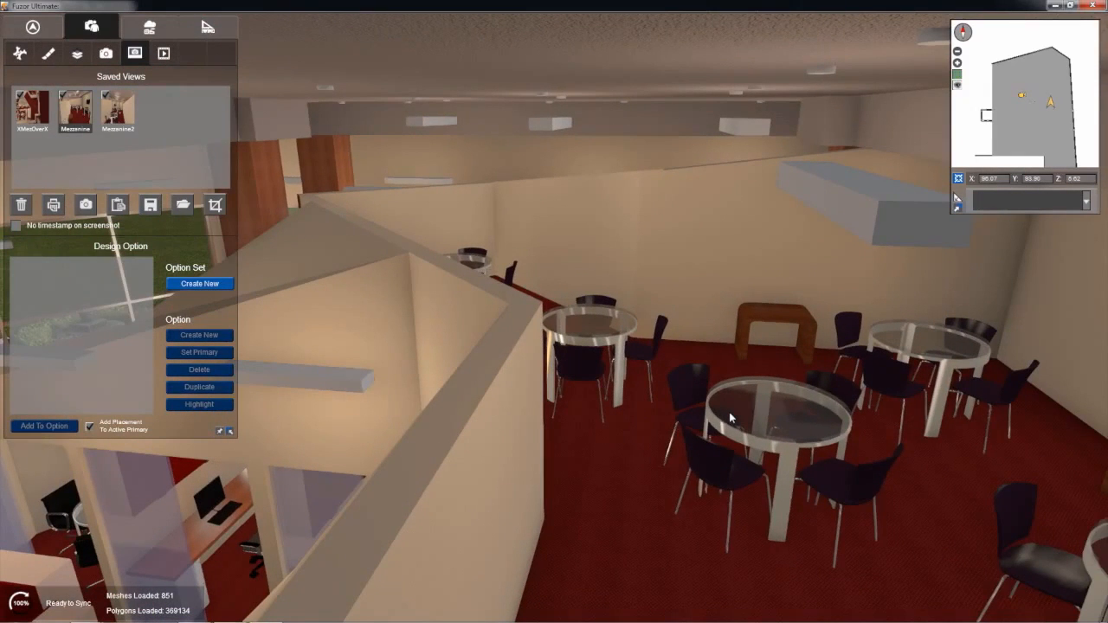
drag(729, 413, 790, 398)
middle_drag(789, 397, 761, 355)
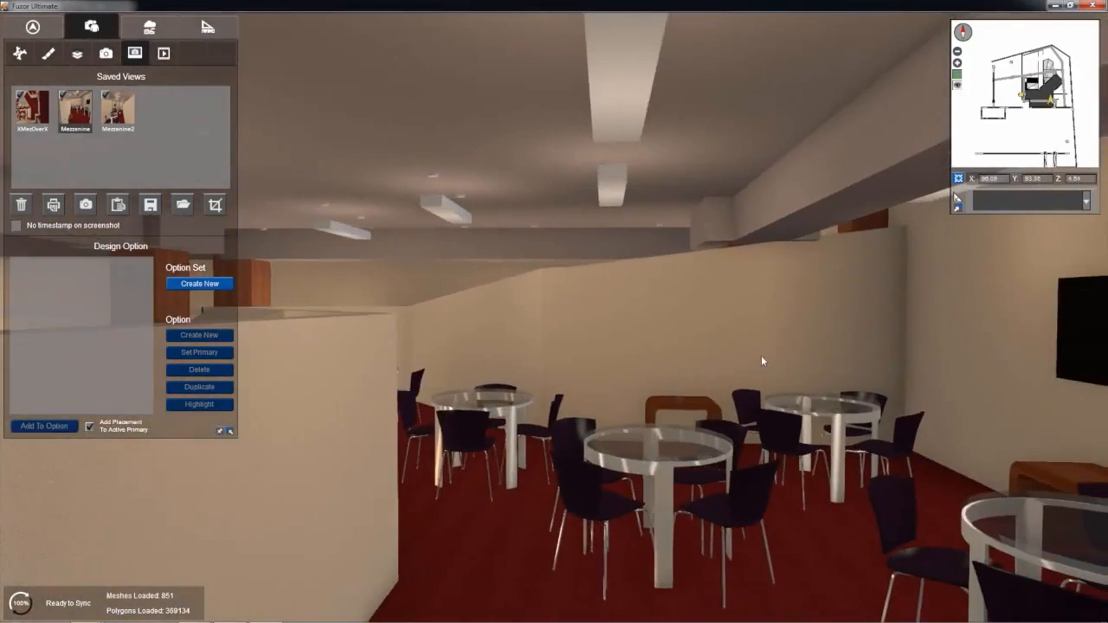
drag(668, 337, 708, 366)
middle_drag(604, 323, 620, 326)
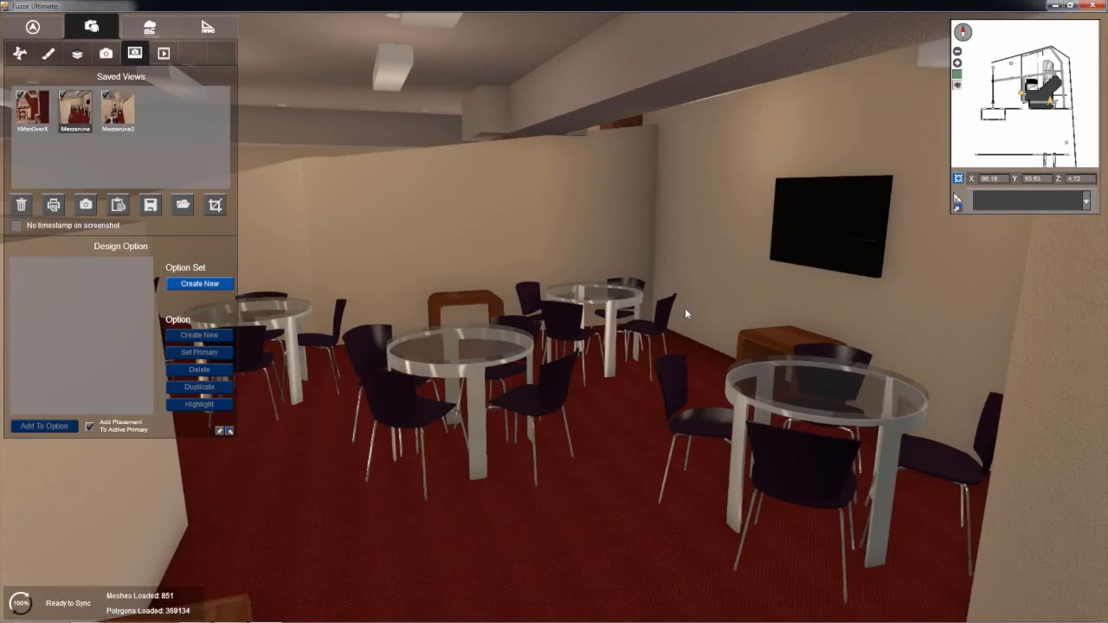
drag(270, 262, 633, 210)
drag(553, 304, 1107, 317)
drag(433, 237, 330, 240)
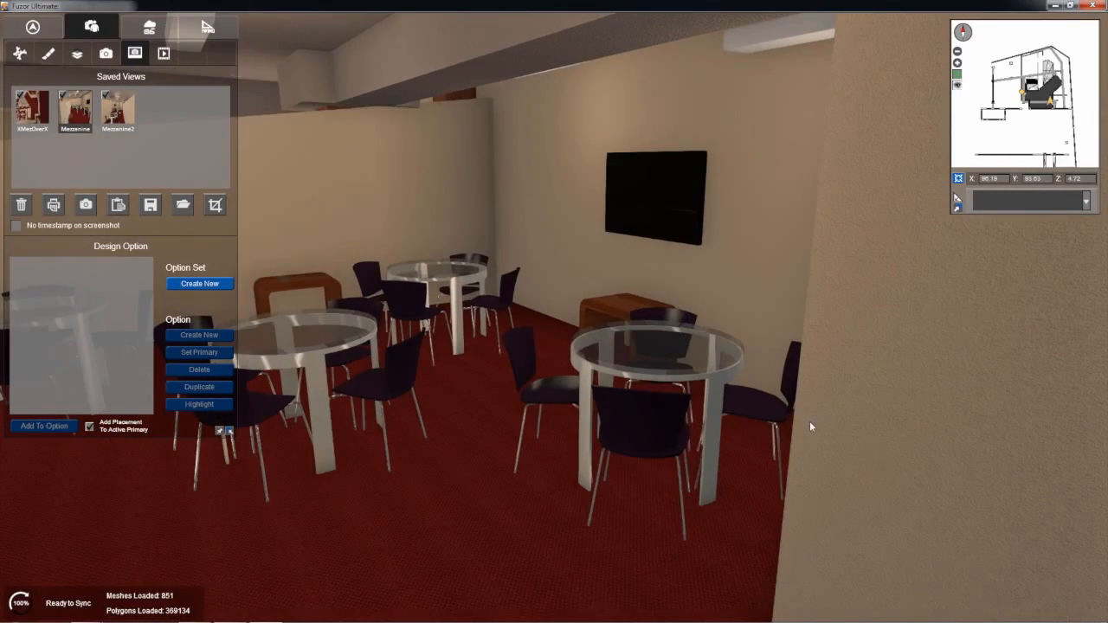
drag(807, 424, 621, 363)
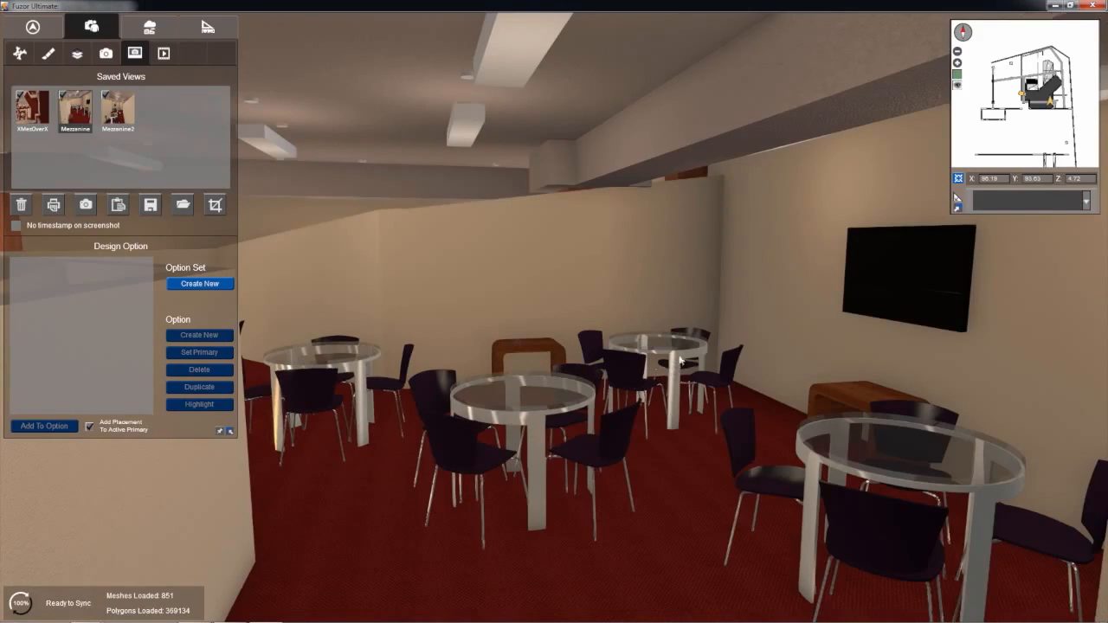
drag(698, 346, 703, 347)
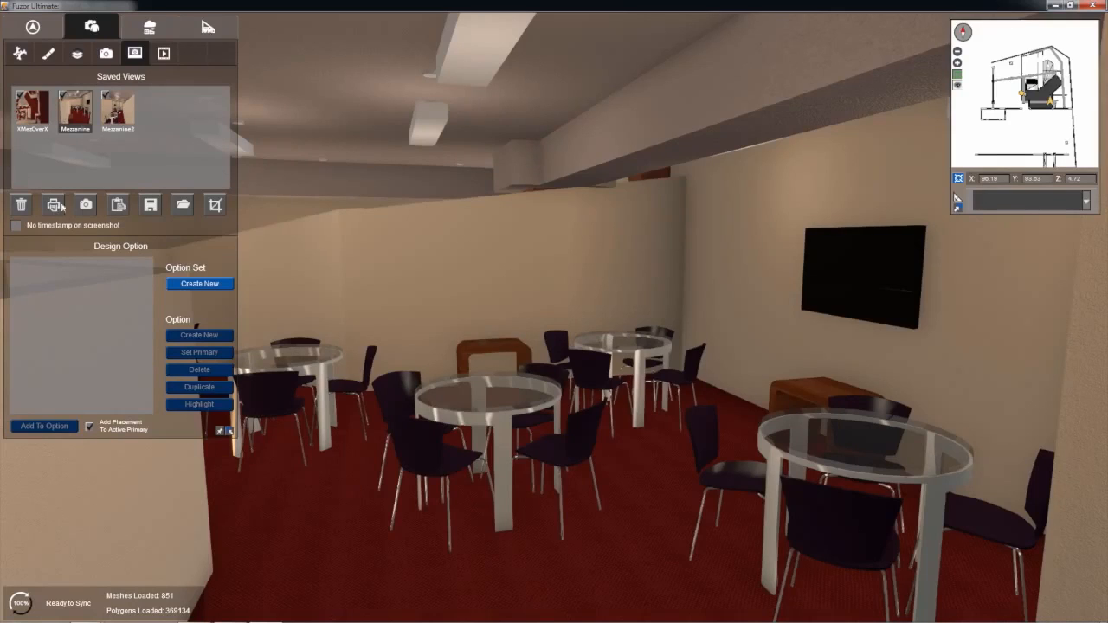
Step: Create a design option set and name it Mezzanine
click(215, 291)
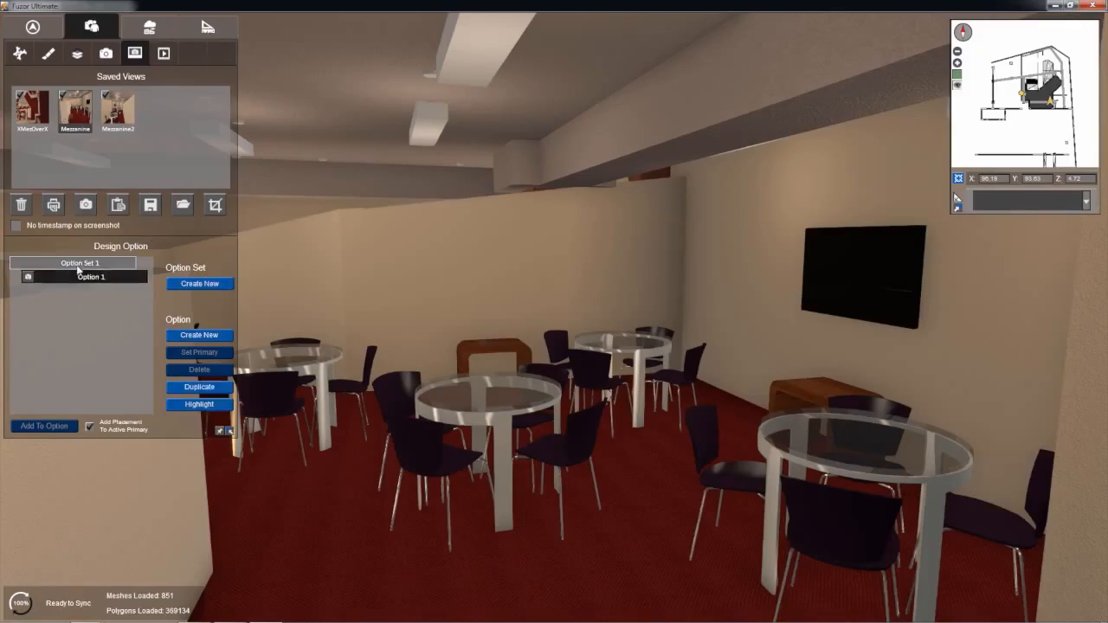
key(BackSpace)
key(BackSpace)
key(BackSpace)
key(BackSpace)
key(BackSpace)
key(BackSpace)
key(BackSpace)
key(BackSpace)
key(BackSpace)
key(BackSpace)
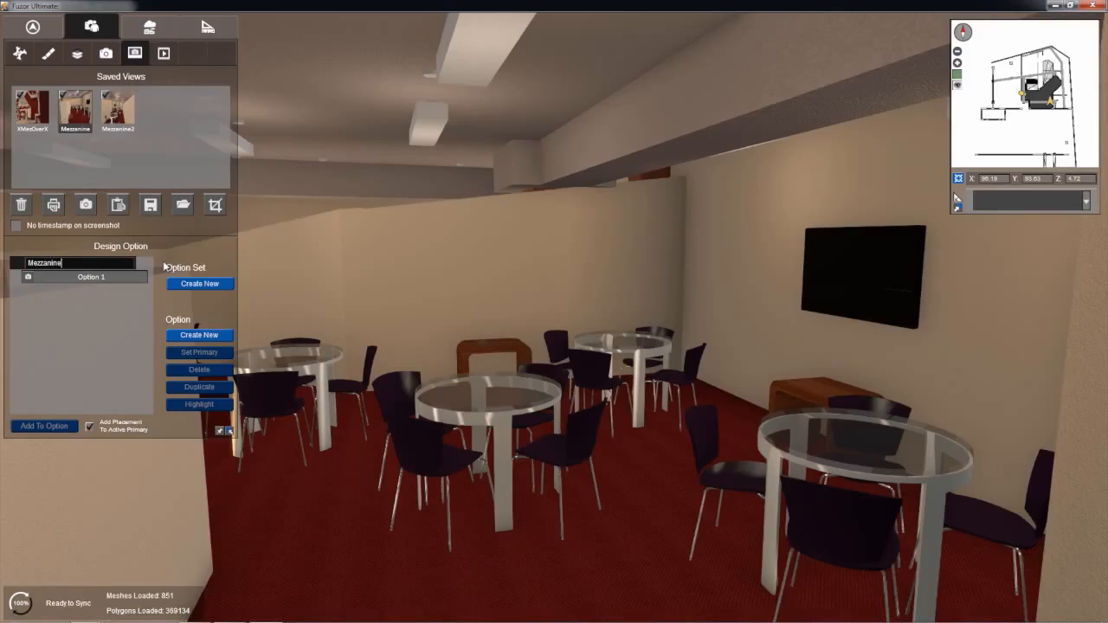
click(120, 330)
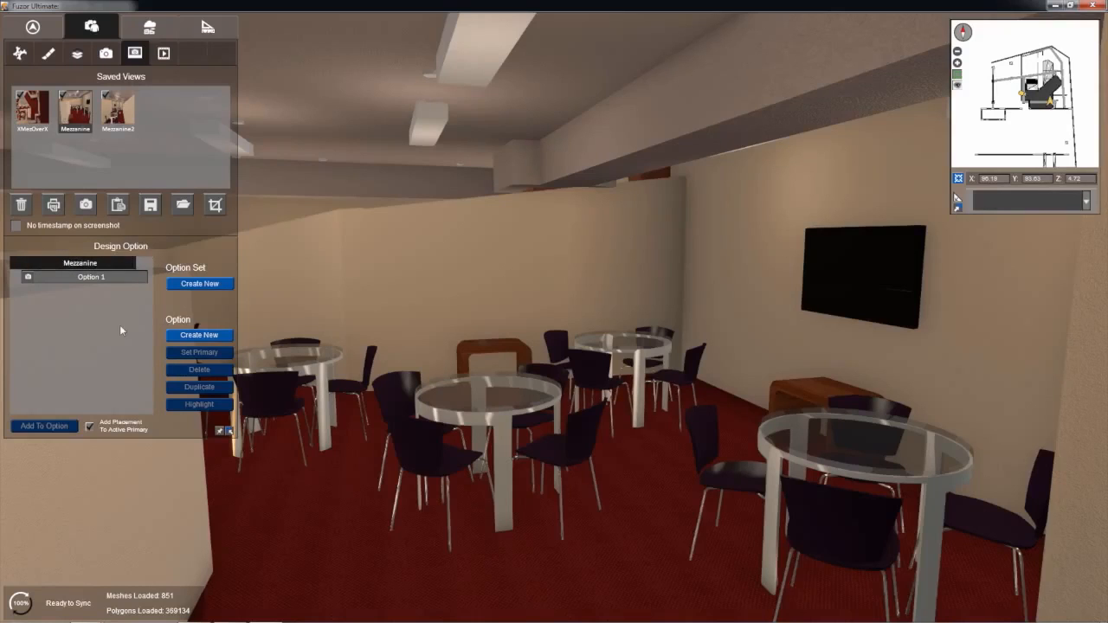
Step: Rename the first option in the Mezzanine set as Empty
click(110, 277)
click(111, 277)
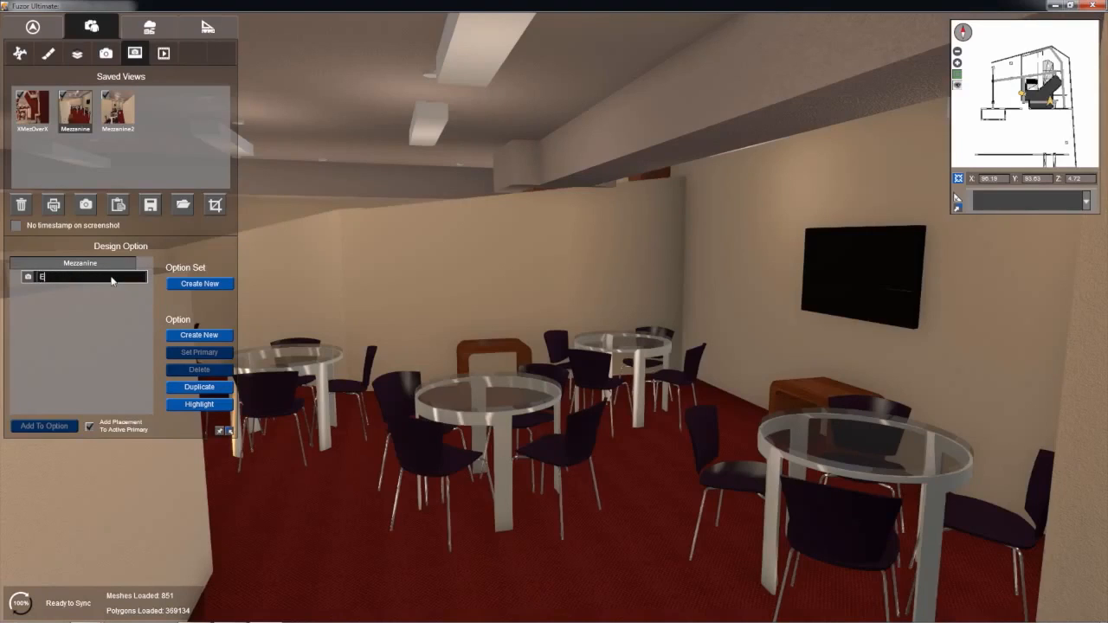
text(Empty)
click(108, 317)
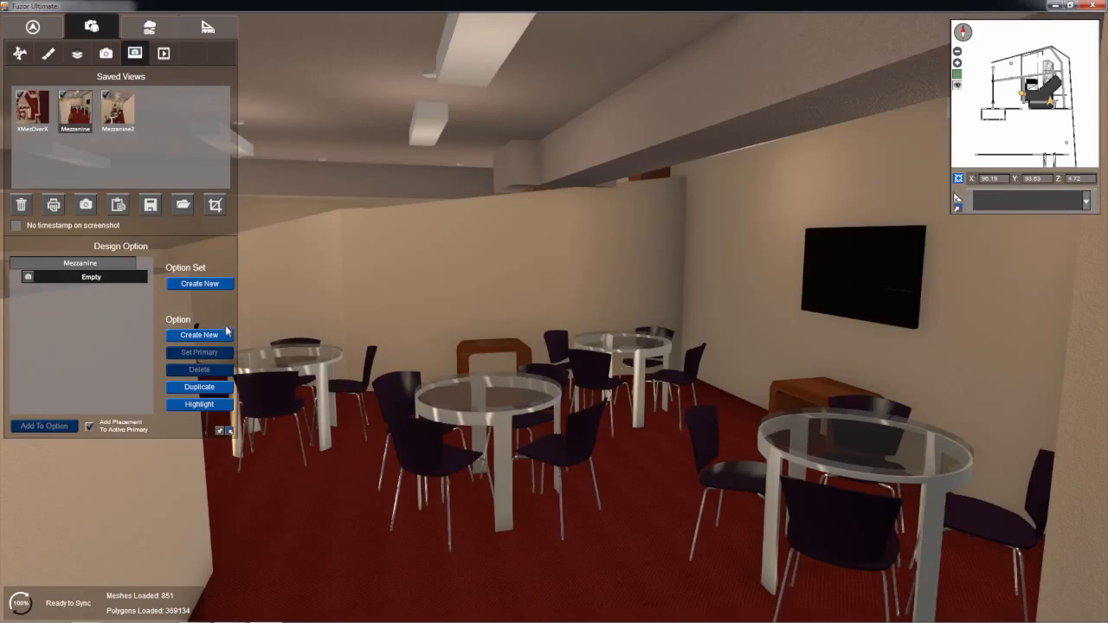
Step: Add a second option to the Mezzanine set and name it Common Area
click(224, 334)
click(90, 291)
click(90, 293)
key(BackSpace)
key(BackSpace)
key(BackSpace)
key(BackSpace)
key(BackSpace)
key(BackSpace)
key(BackSpace)
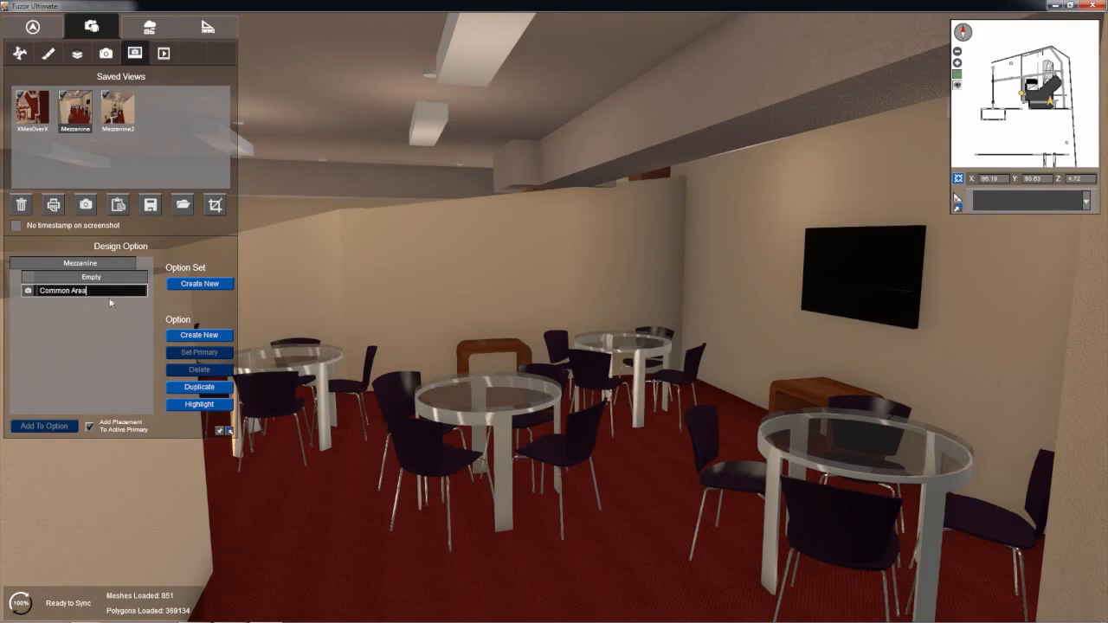
key(Return)
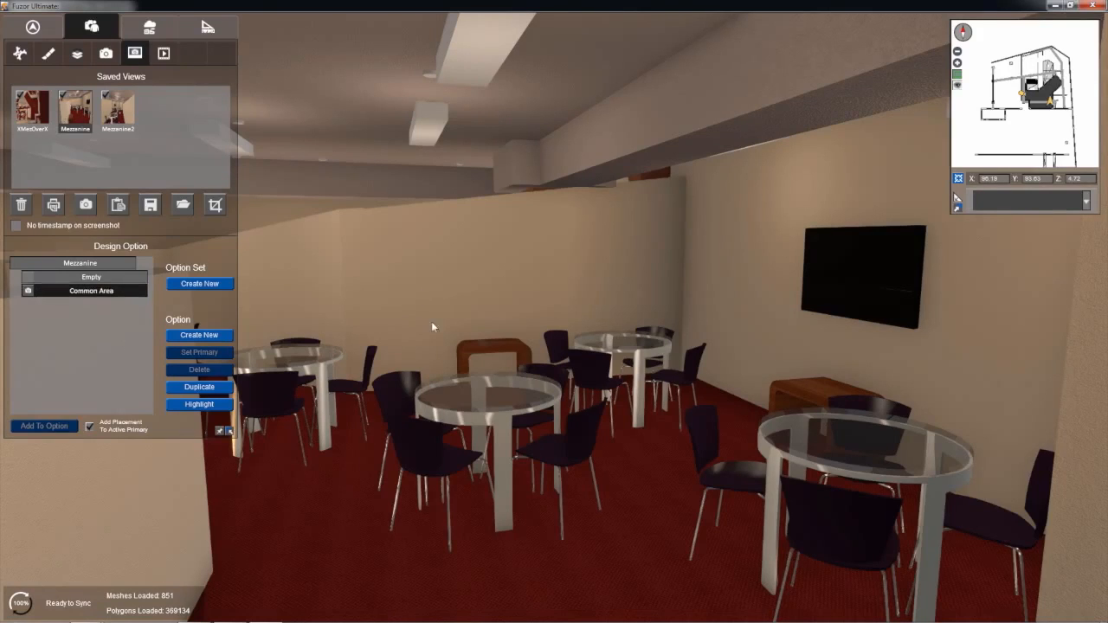
Step: Recall the XMezOverX overhead view and select the five round tables on the mezzanine
right_drag(431, 325, 449, 387)
click(31, 102)
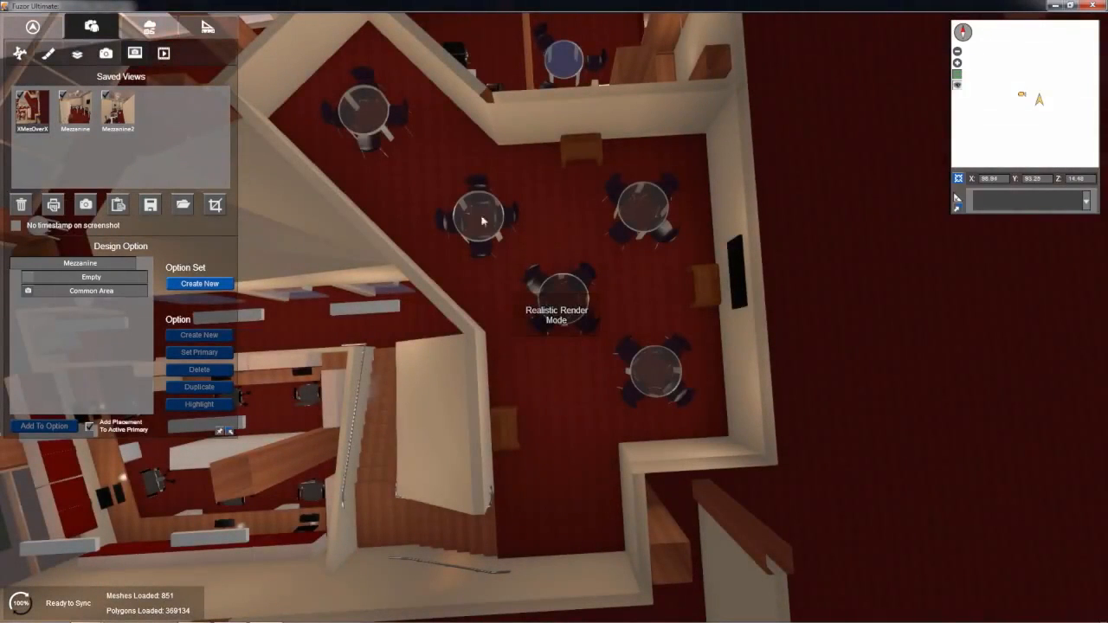
click(469, 210)
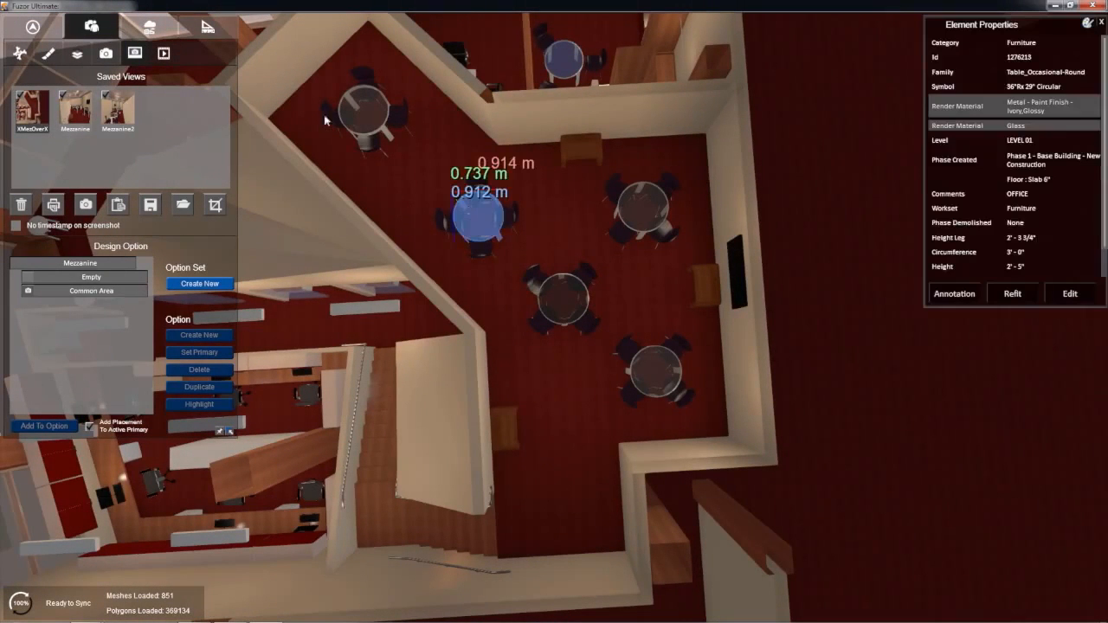
ctrl+click(352, 111)
ctrl+click(643, 226)
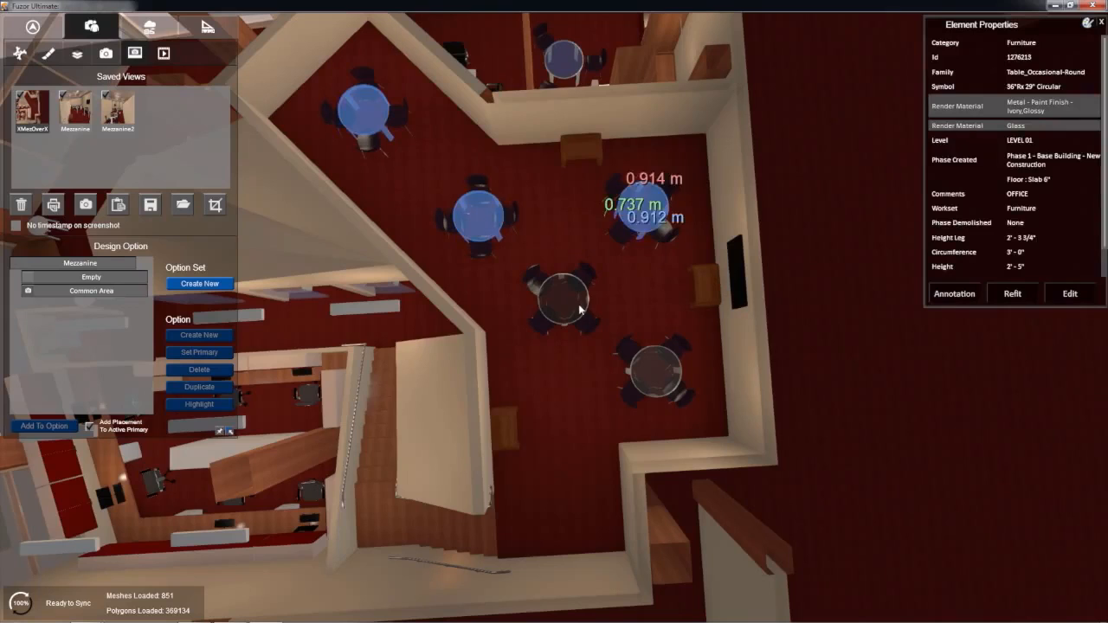
ctrl+click(568, 278)
ctrl+click(675, 381)
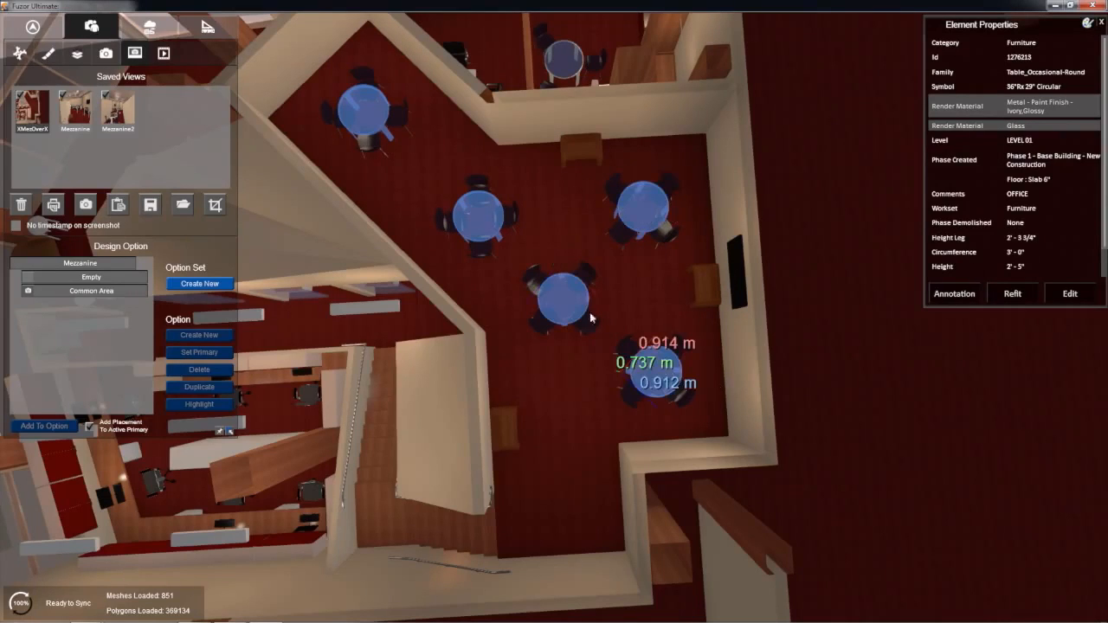
Step: Make Common Area the current option and add the three mezzanine benches to the table selection
click(87, 291)
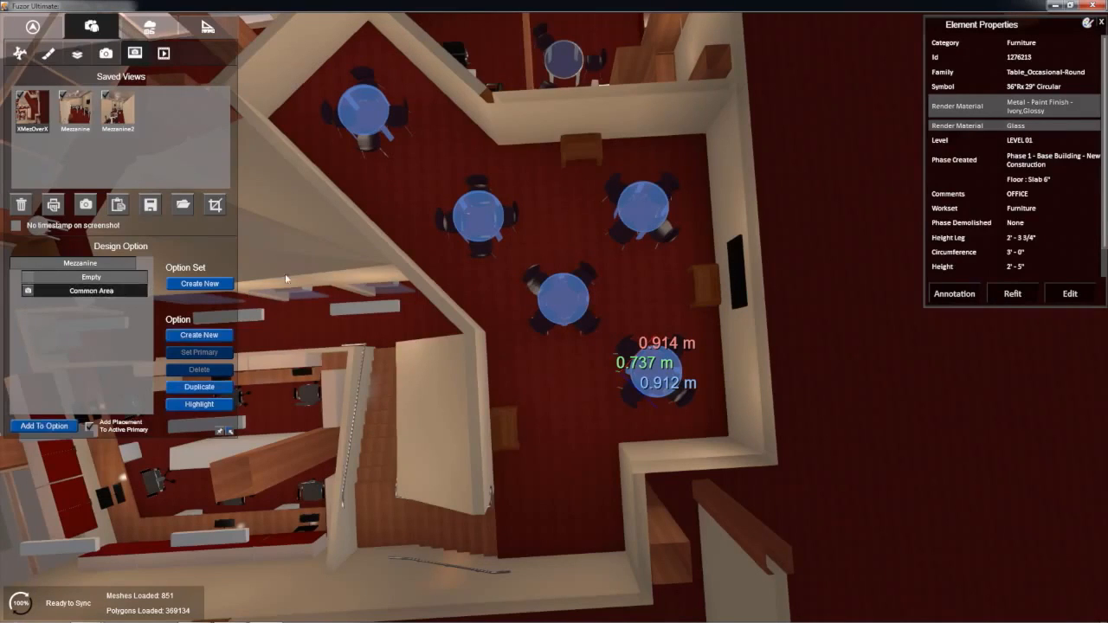
ctrl+click(568, 152)
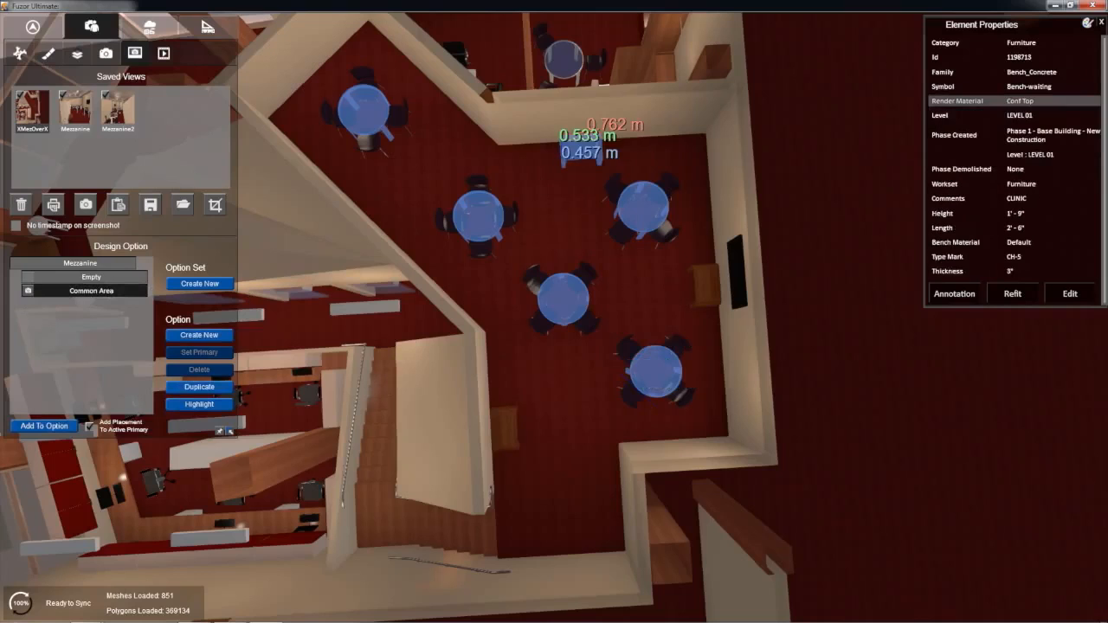
ctrl+click(502, 439)
ctrl+click(709, 287)
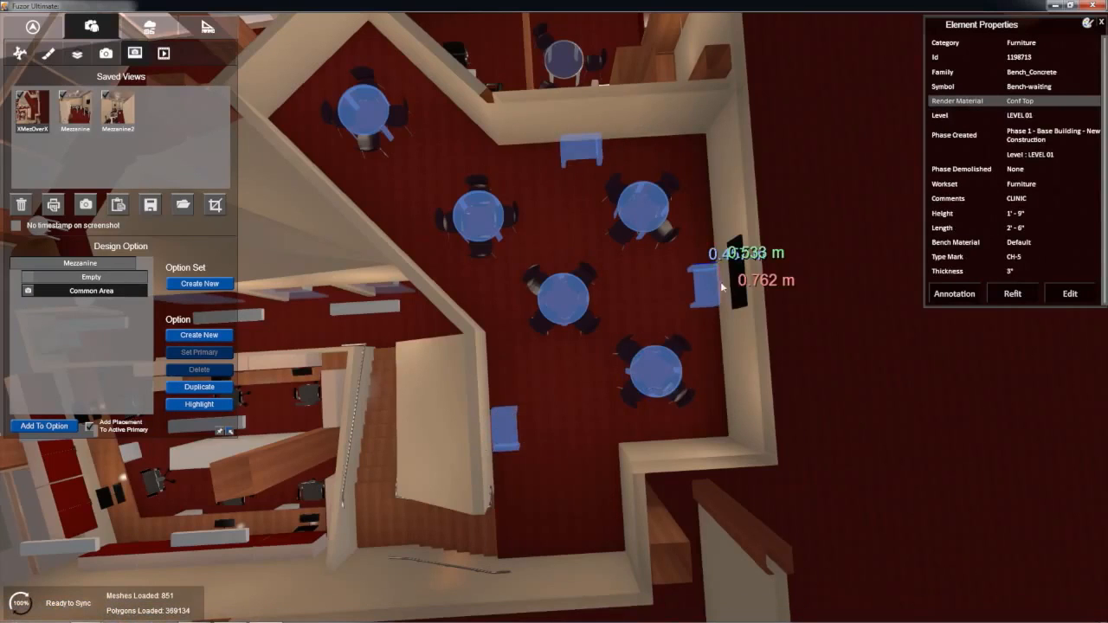
Step: Add the wall monitor to the selected tables and benches, assign them all to Common Area, and check the assignment against Empty
ctrl+click(738, 294)
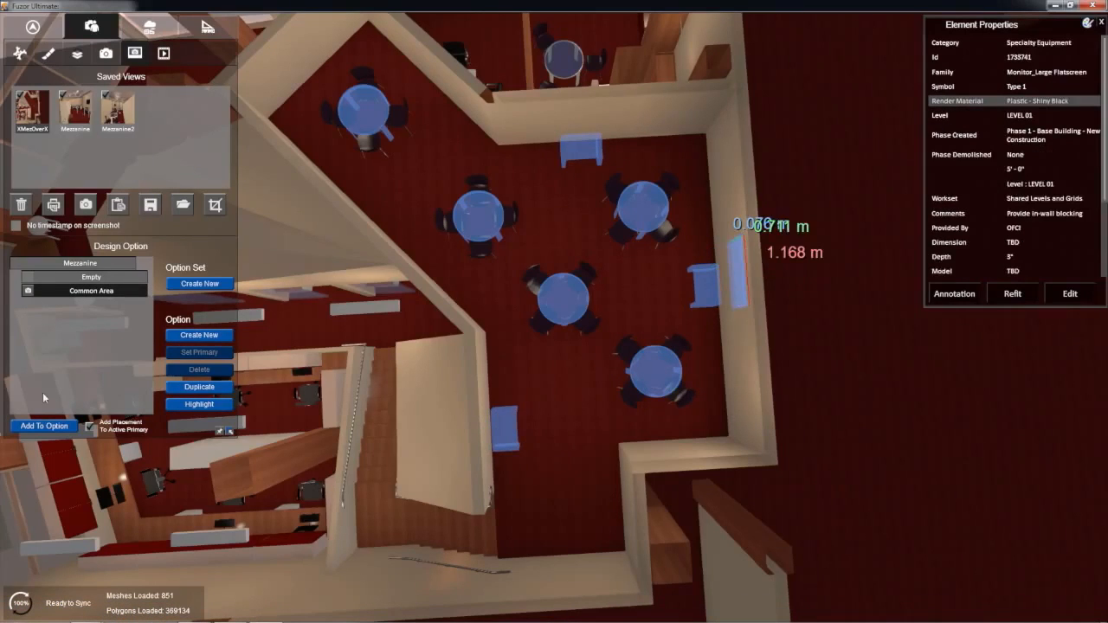
click(43, 425)
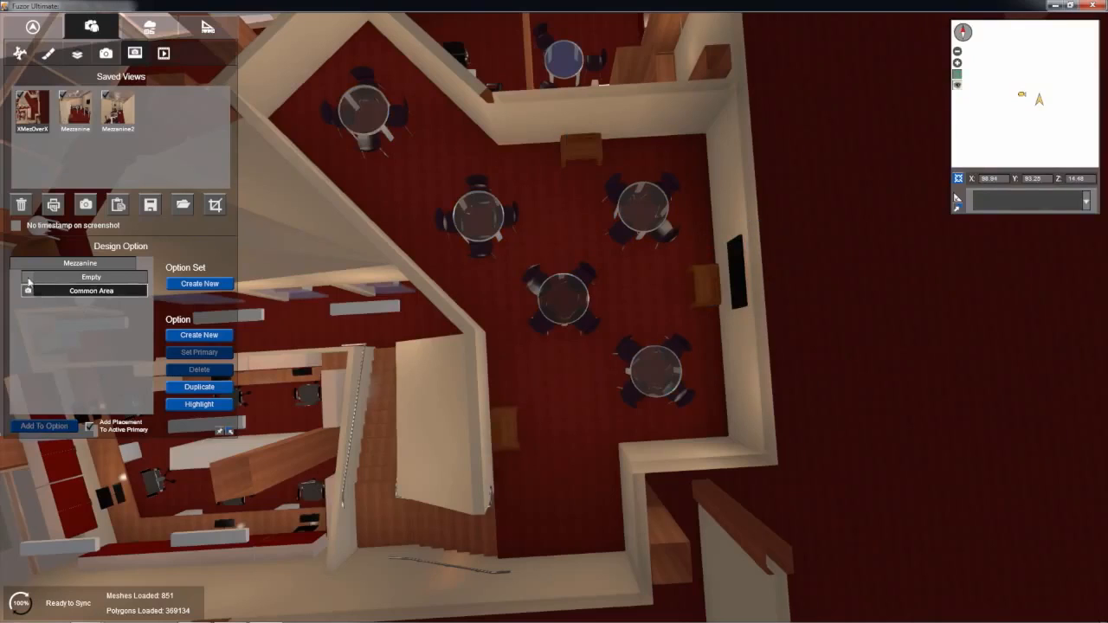
click(28, 278)
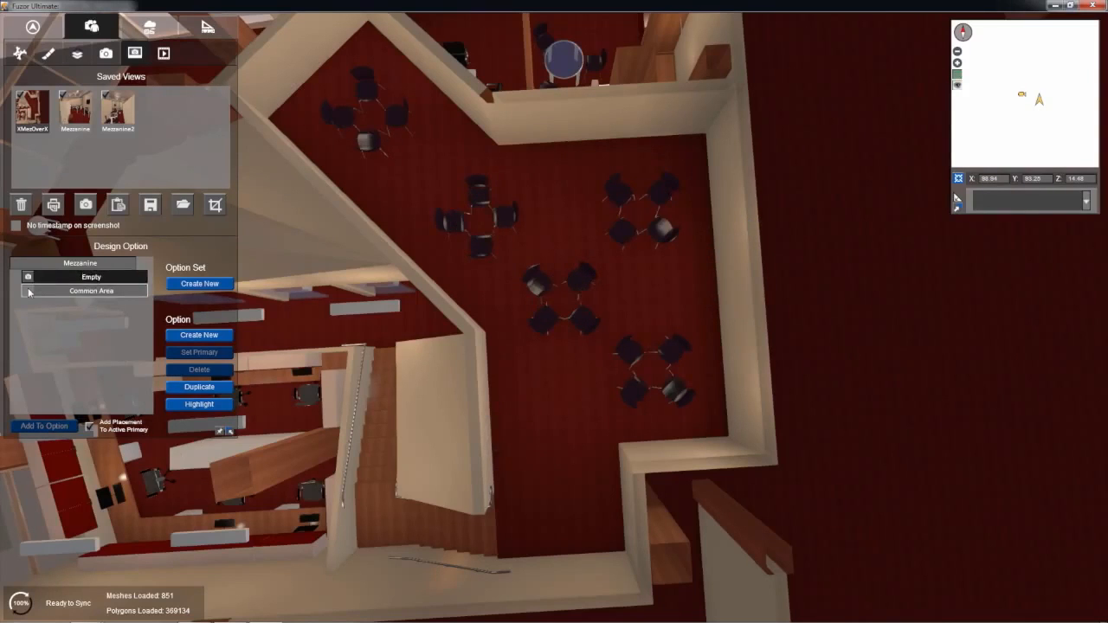
click(29, 292)
Step: Display the Empty option and select all twenty chairs in the mezzanine's five seating groups
click(28, 277)
click(341, 121)
ctrl+click(369, 146)
ctrl+click(399, 128)
ctrl+click(364, 92)
ctrl+click(456, 223)
ctrl+click(481, 247)
ctrl+click(506, 215)
ctrl+click(478, 186)
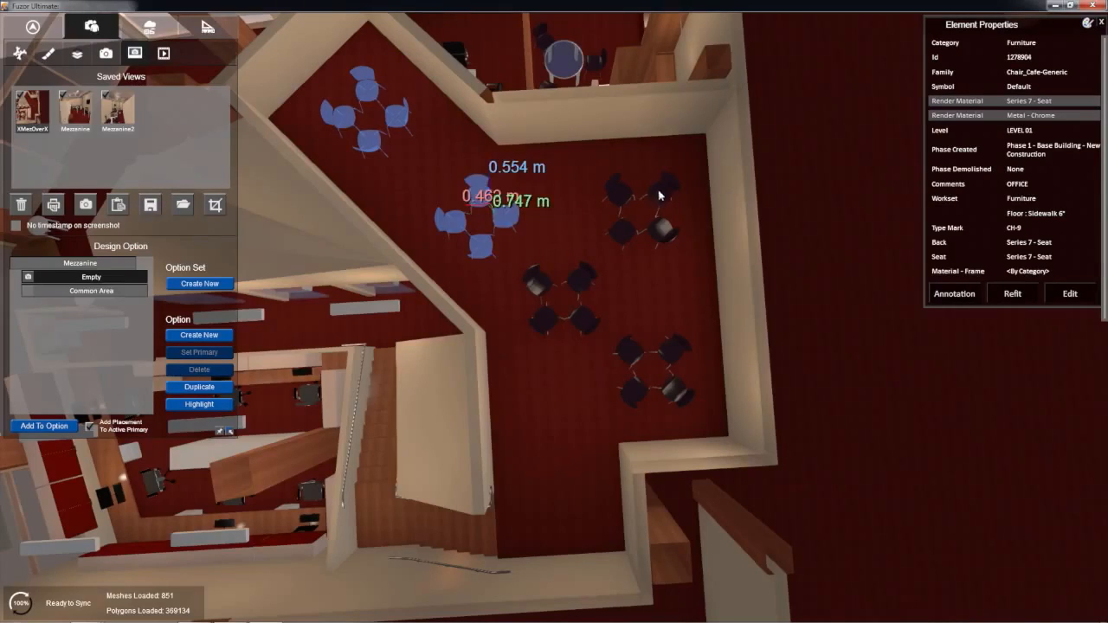
ctrl+click(659, 195)
ctrl+click(663, 230)
ctrl+click(622, 232)
ctrl+click(618, 190)
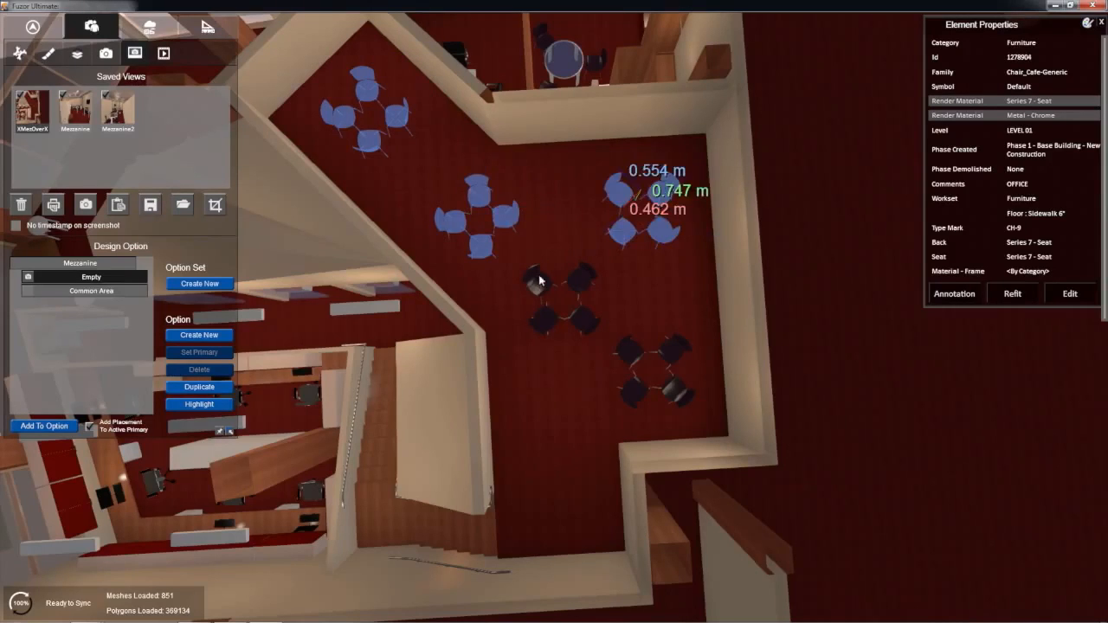
ctrl+click(537, 281)
ctrl+click(544, 323)
ctrl+click(585, 322)
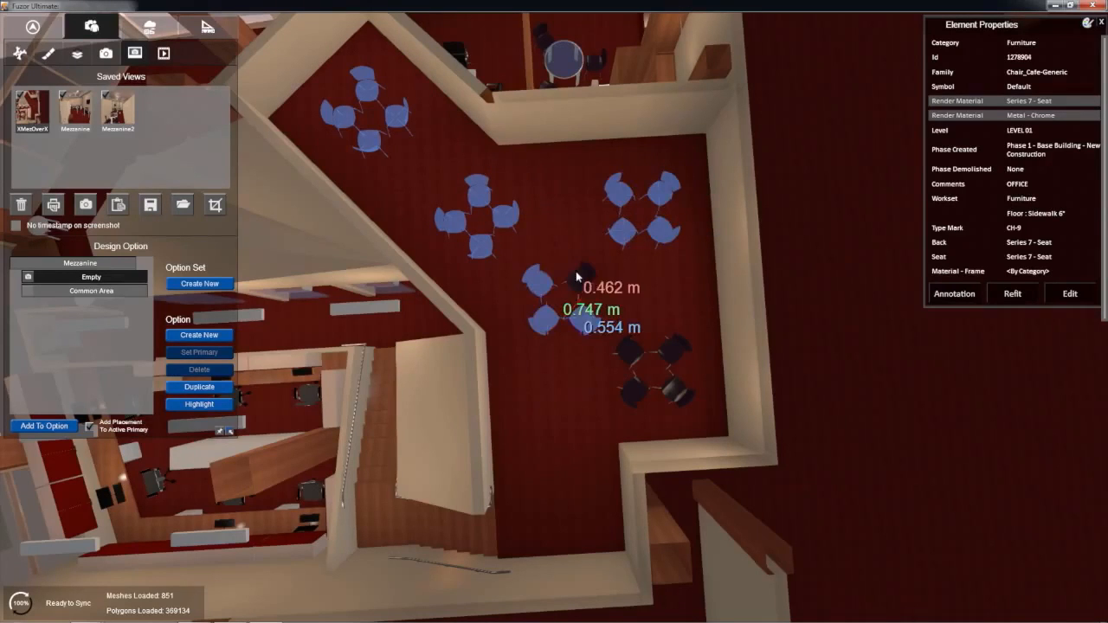
ctrl+click(579, 280)
ctrl+click(638, 365)
ctrl+click(637, 396)
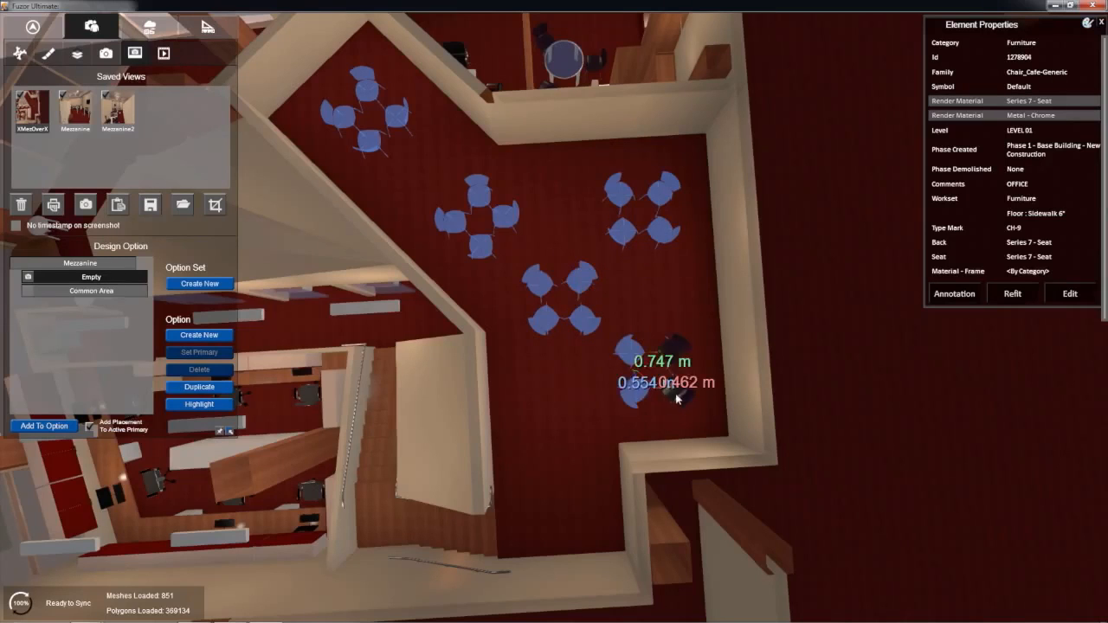
ctrl+click(680, 389)
ctrl+click(673, 357)
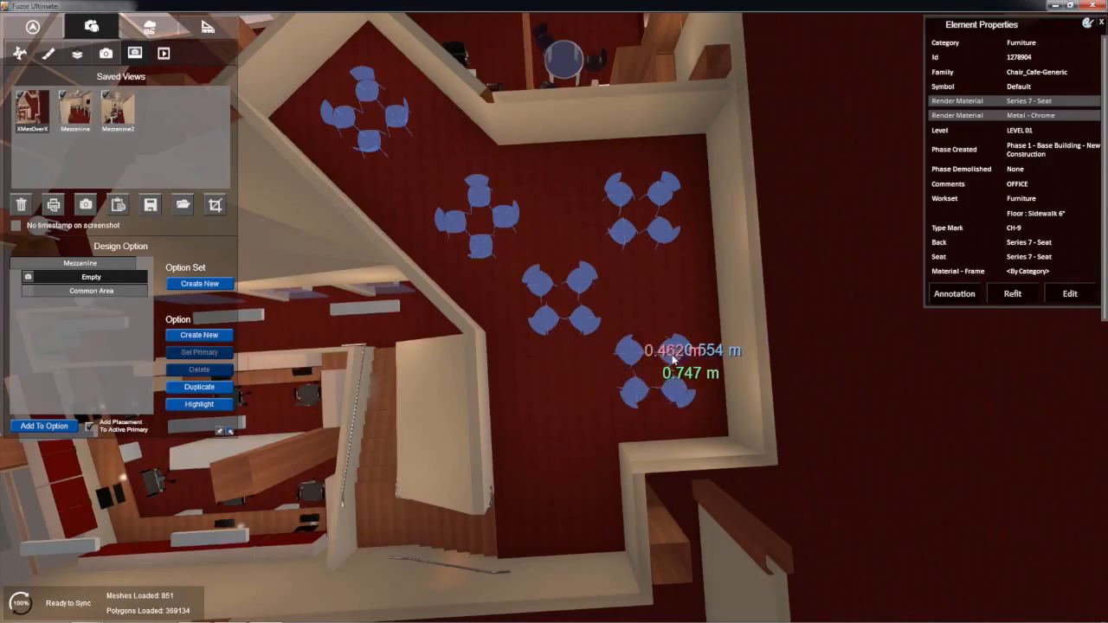
Step: Make Common Area the current option and assign the selected chairs to it
click(68, 291)
click(45, 422)
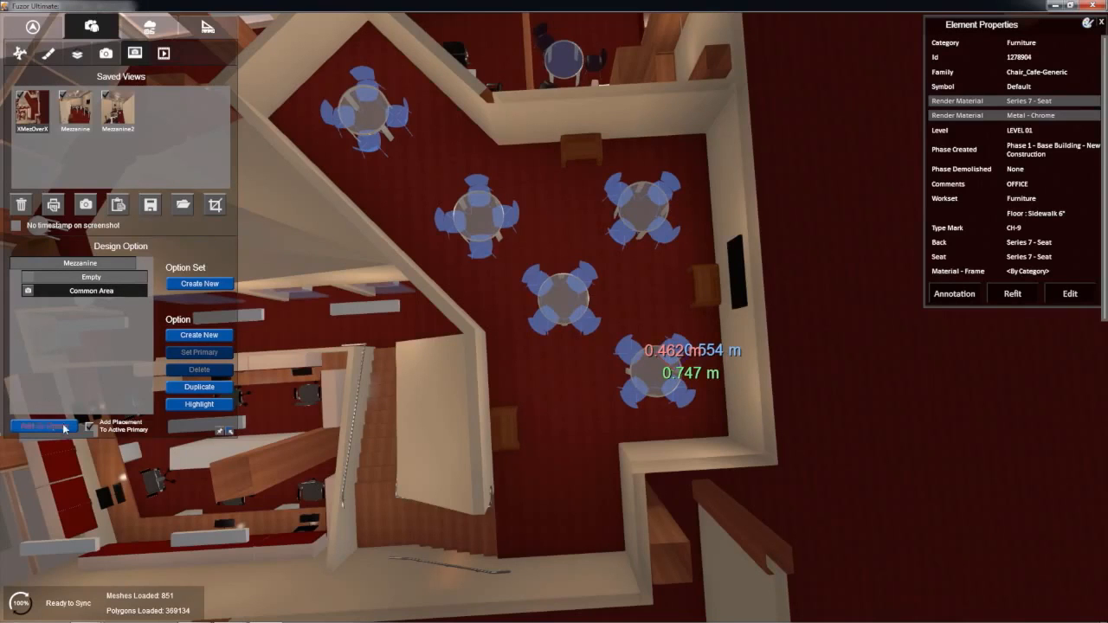
click(68, 424)
Step: Recall the Mezzanine saved view and compare the Empty and Common Area options from inside the room
right_drag(434, 354, 433, 260)
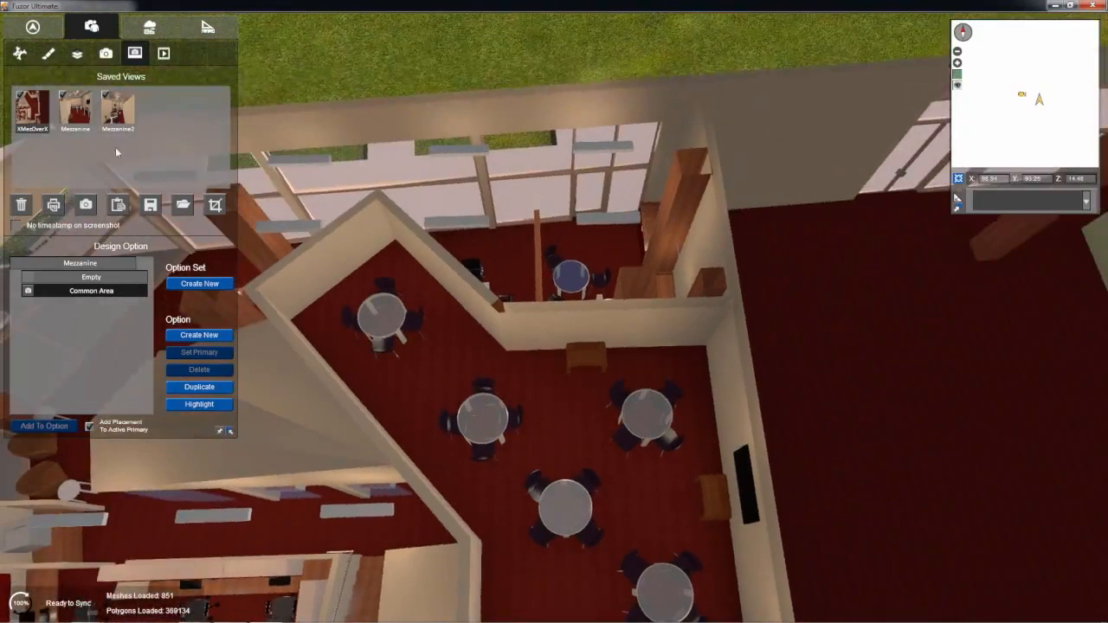
click(86, 104)
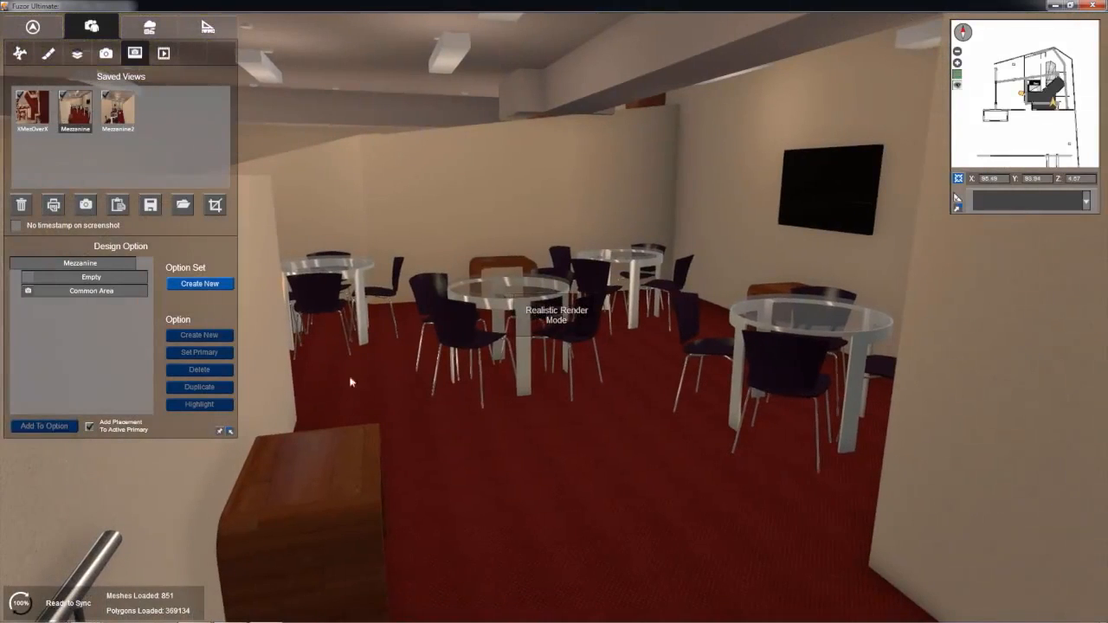
click(31, 279)
click(32, 291)
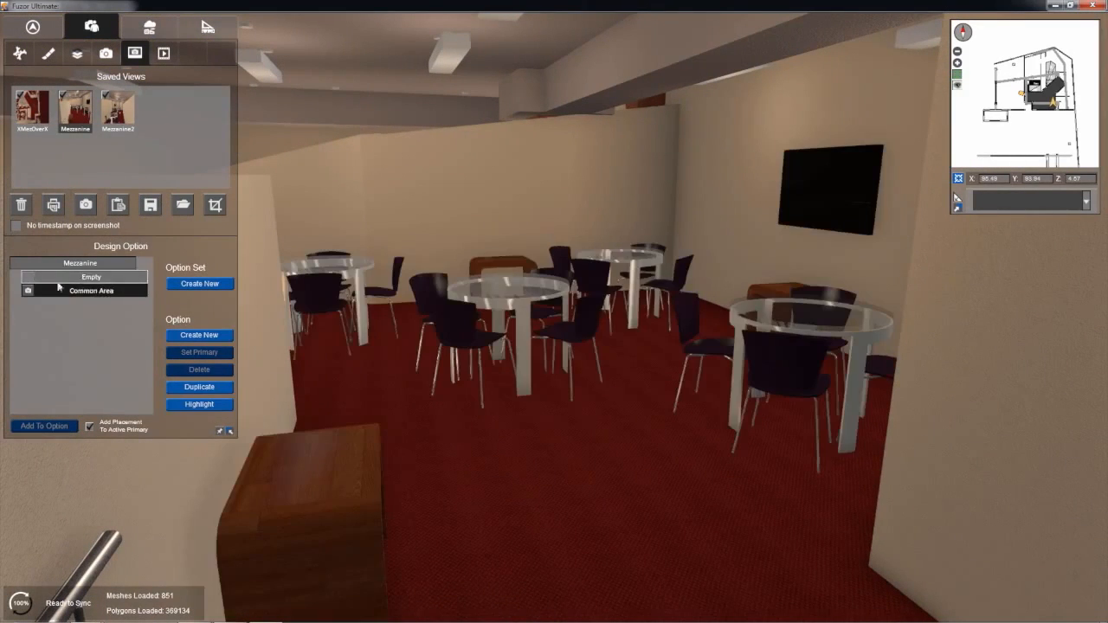
key(w)
right_drag(401, 316, 417, 286)
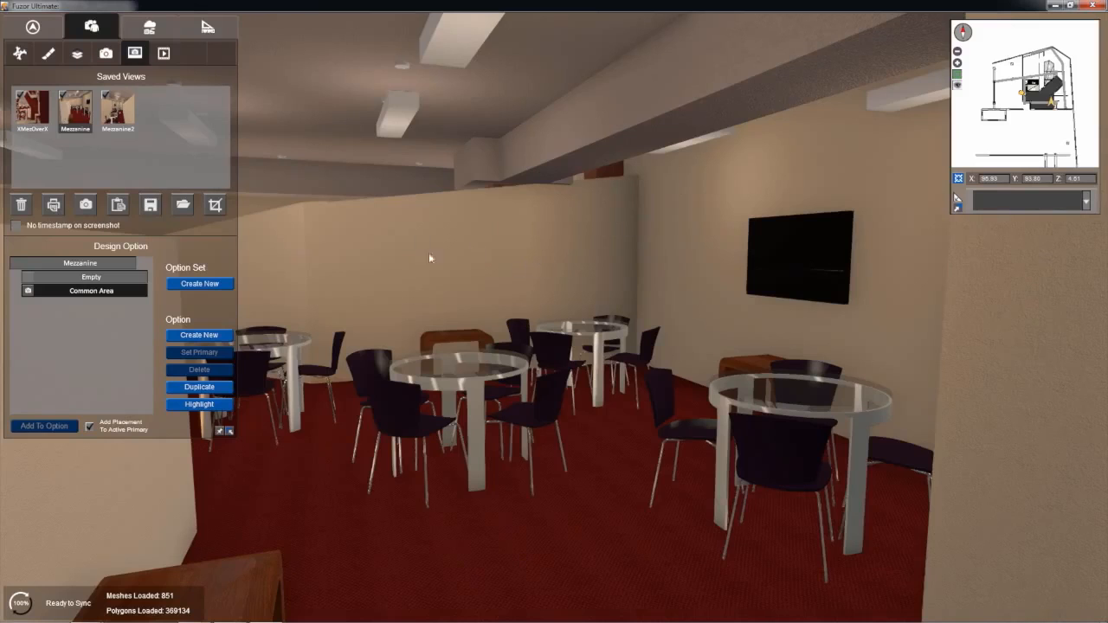
drag(543, 323, 644, 219)
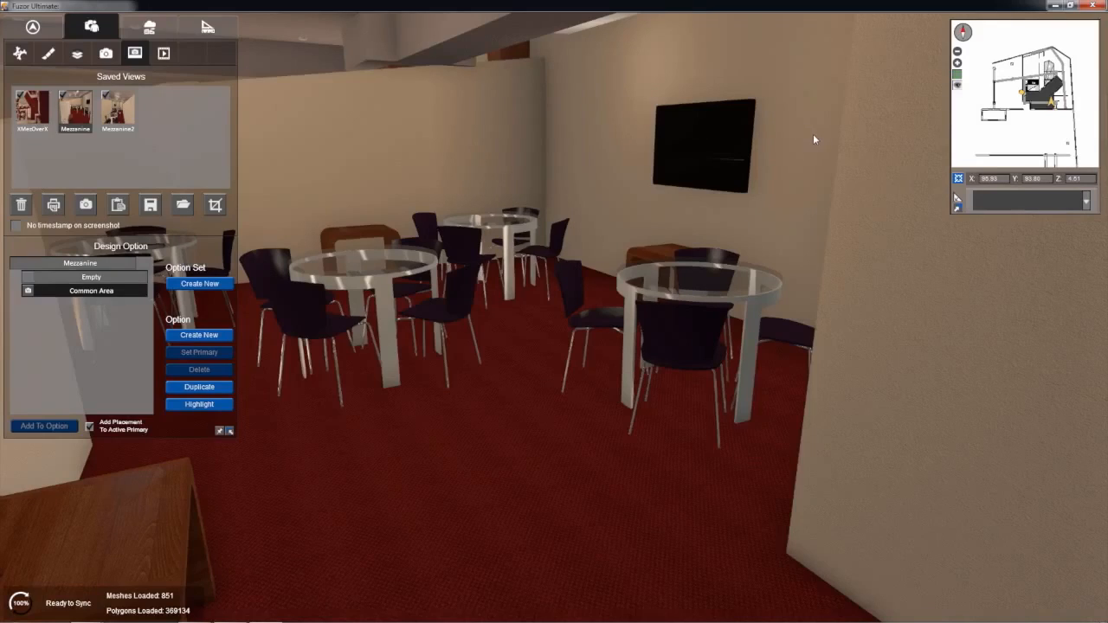
Step: Add a third option to the Mezzanine set and name it Archive
click(198, 335)
double_click(105, 307)
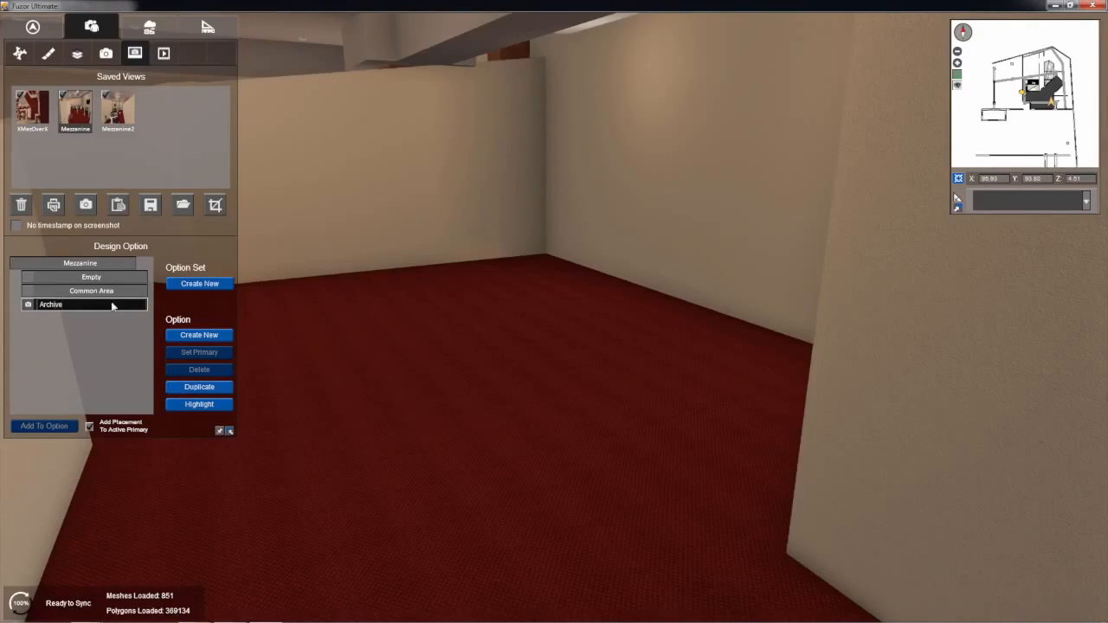
key(Return)
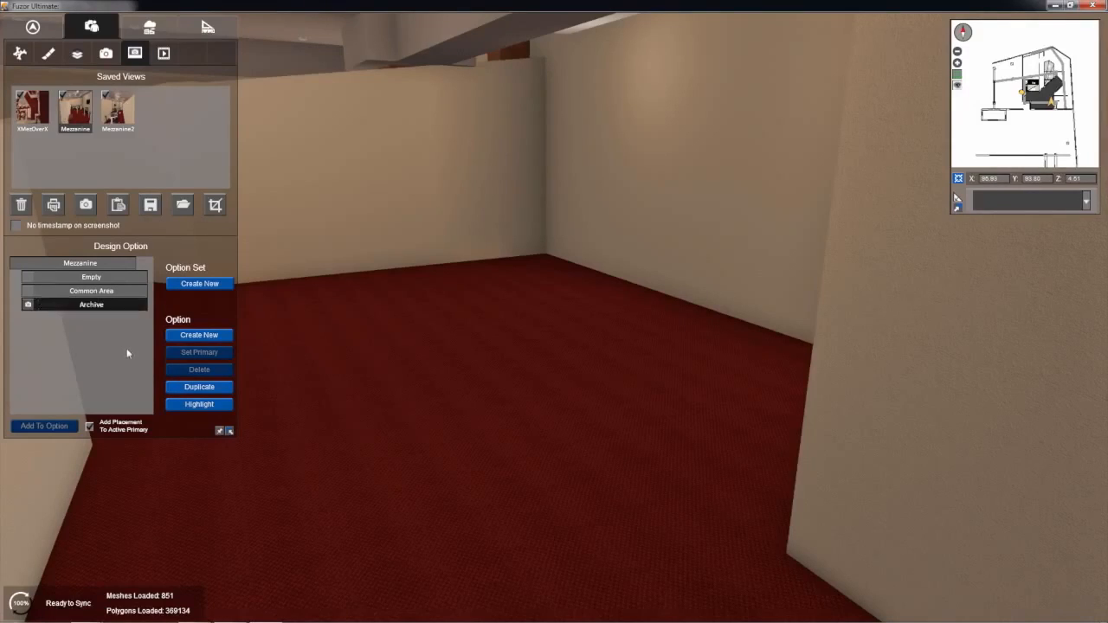
Step: Select the wall monitor in Common Area and assign it to the Archive option as well
click(113, 293)
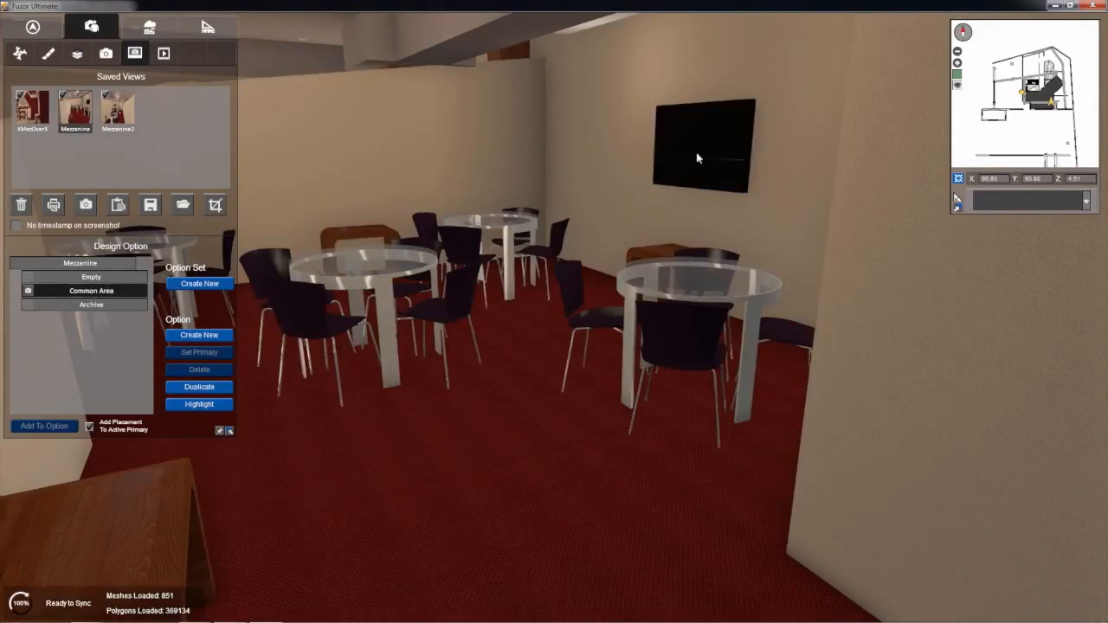
click(697, 158)
click(38, 305)
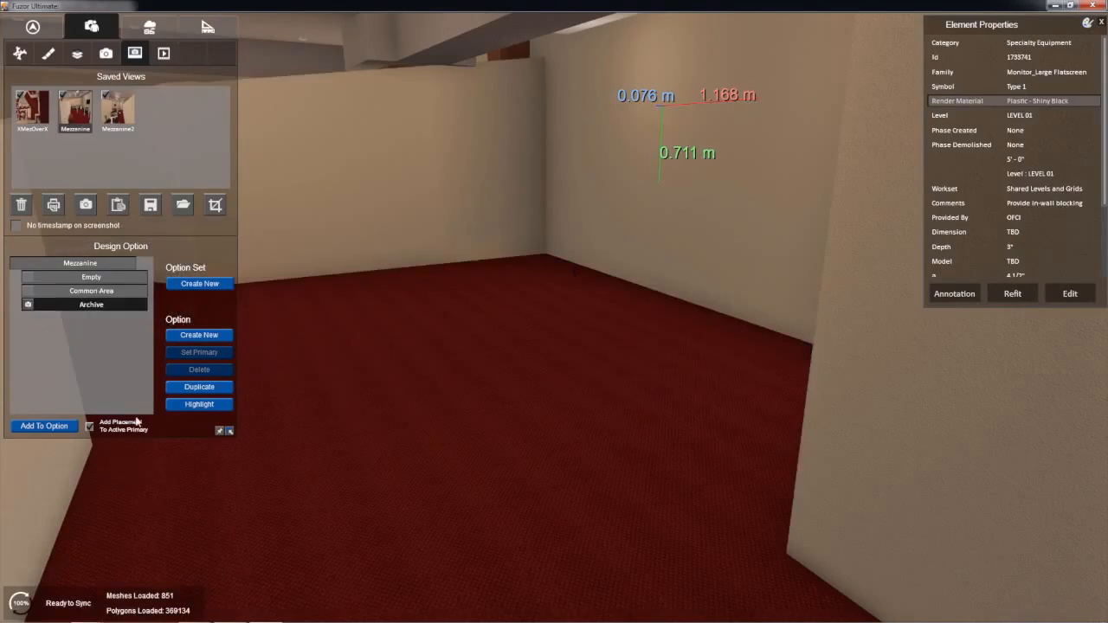
click(35, 425)
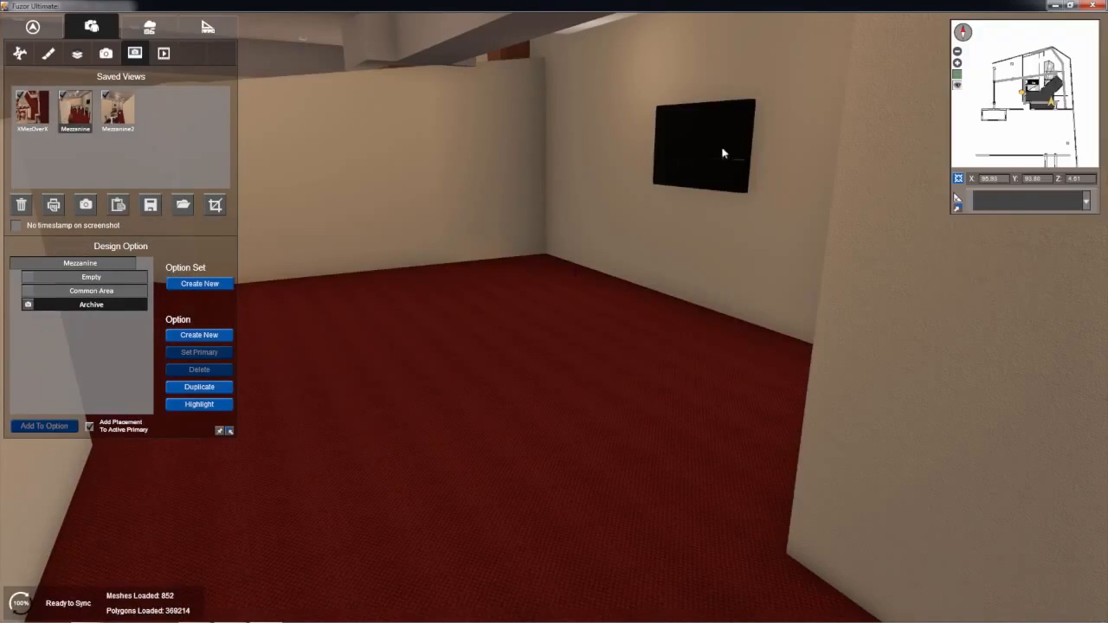
Step: Refit the Archive option's monitor by moving it along the wall toward the near corner
click(723, 153)
click(1012, 293)
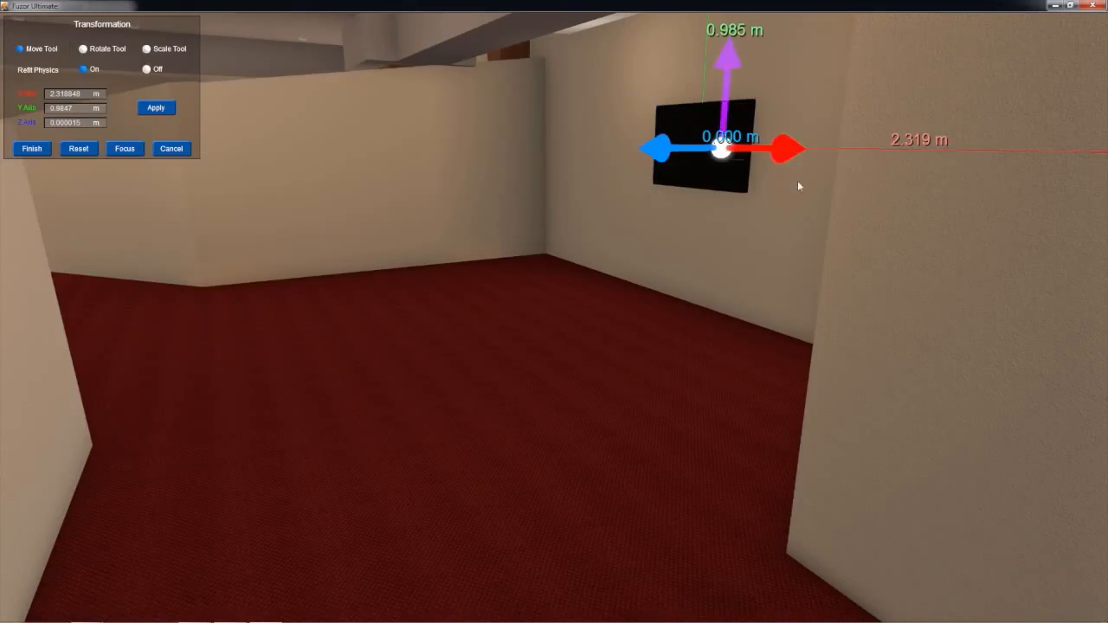
drag(993, 205, 945, 200)
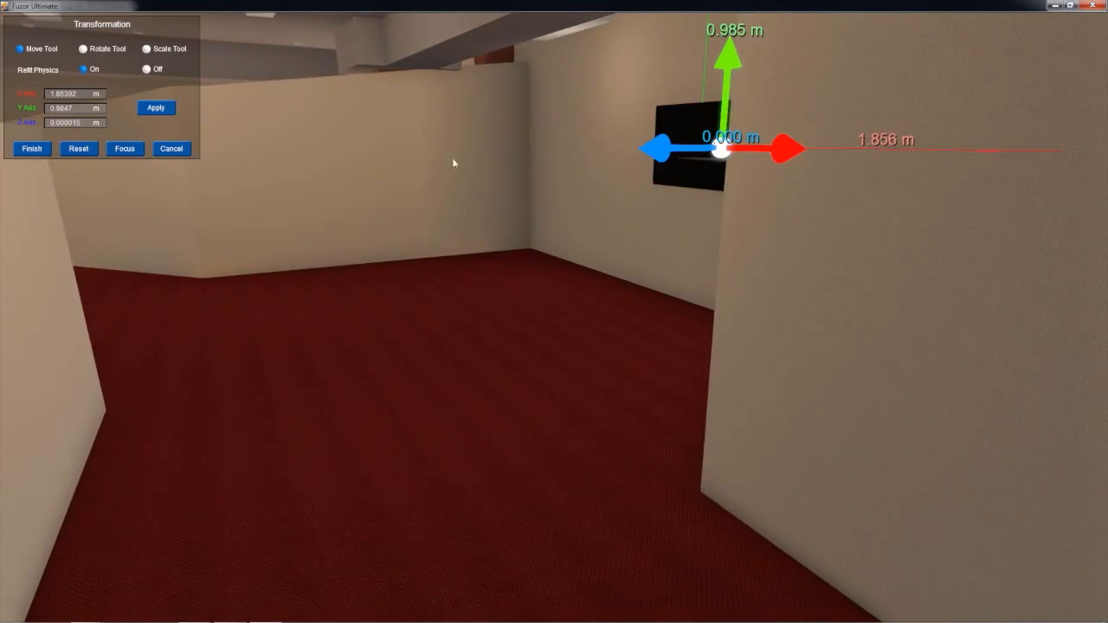
scroll(403, 173, up, 1)
middle_drag(406, 178, 424, 180)
right_drag(424, 180, 533, 184)
middle_drag(533, 184, 656, 211)
drag(661, 210, 1106, 379)
key(Return)
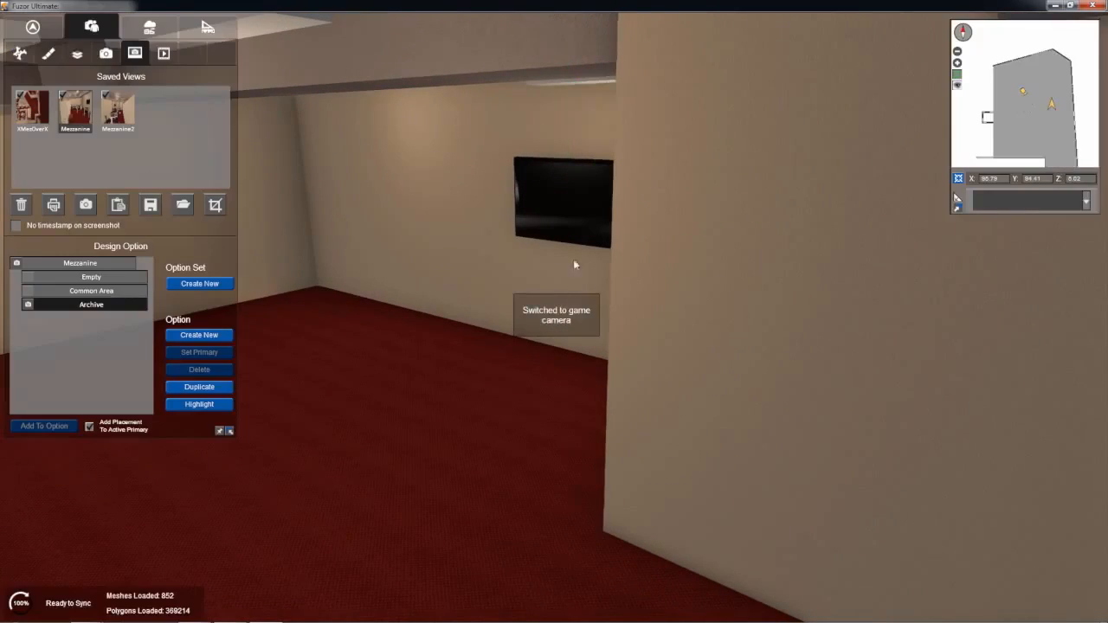
Step: Move the monitor a little further along the wall, closer to the corner, and finish the refit
right_drag(575, 265, 539, 306)
scroll(539, 306, up, 1)
scroll(657, 303, down, 2)
scroll(682, 299, up, 2)
right_drag(684, 299, 996, 307)
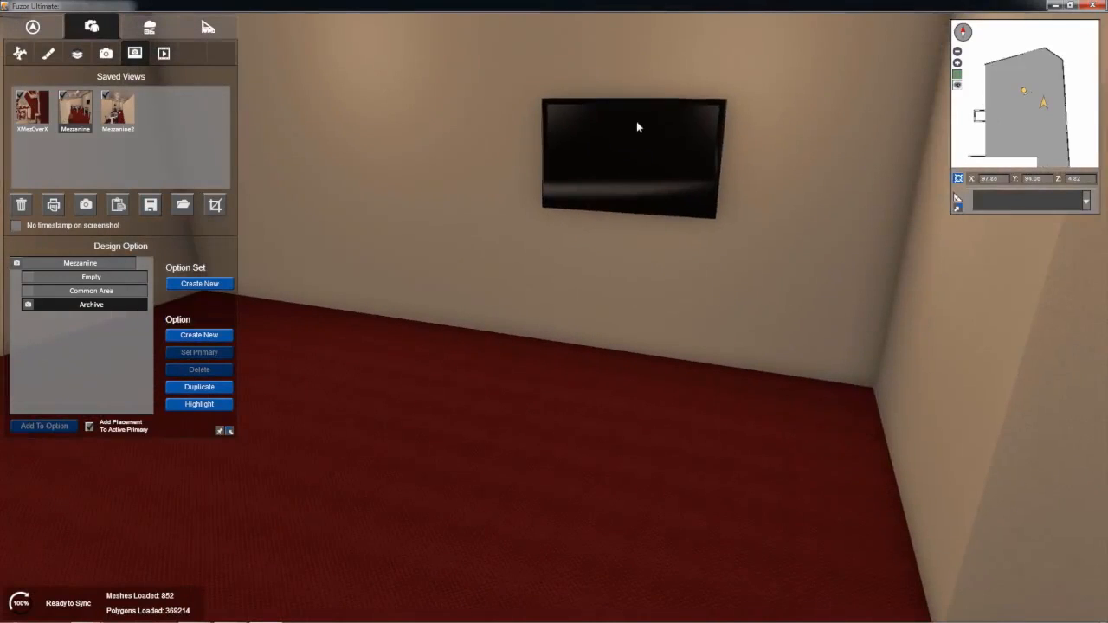
click(636, 128)
click(1002, 294)
drag(724, 128, 964, 133)
key(Return)
Step: Compare the monitor wall in the Common Area and Archive options, ending with Archive displayed
right_drag(784, 280, 336, 316)
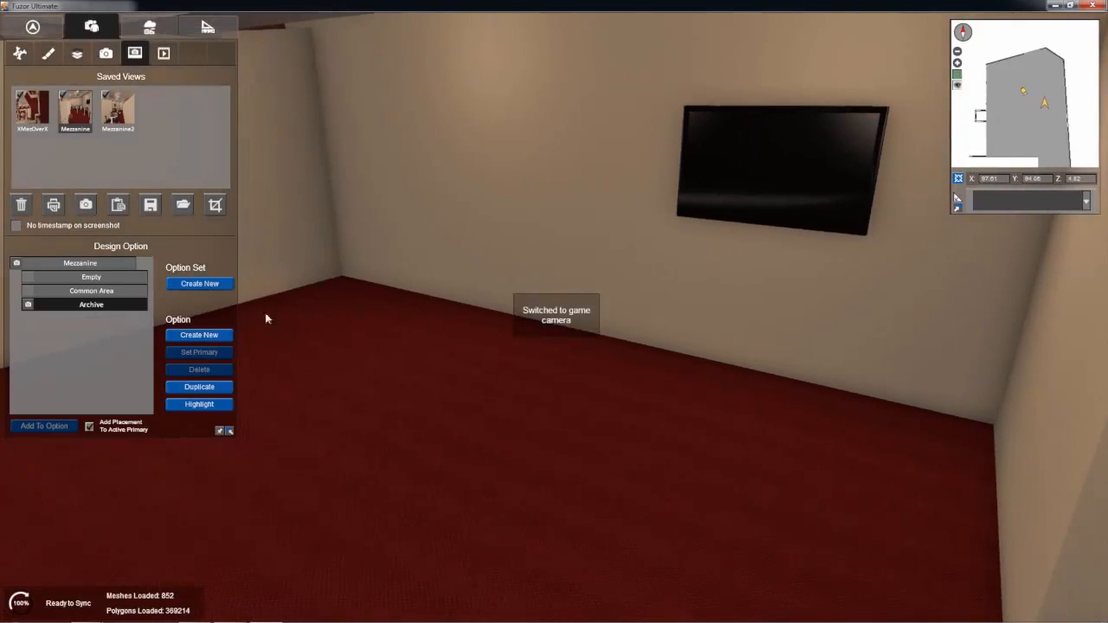
click(27, 292)
click(27, 304)
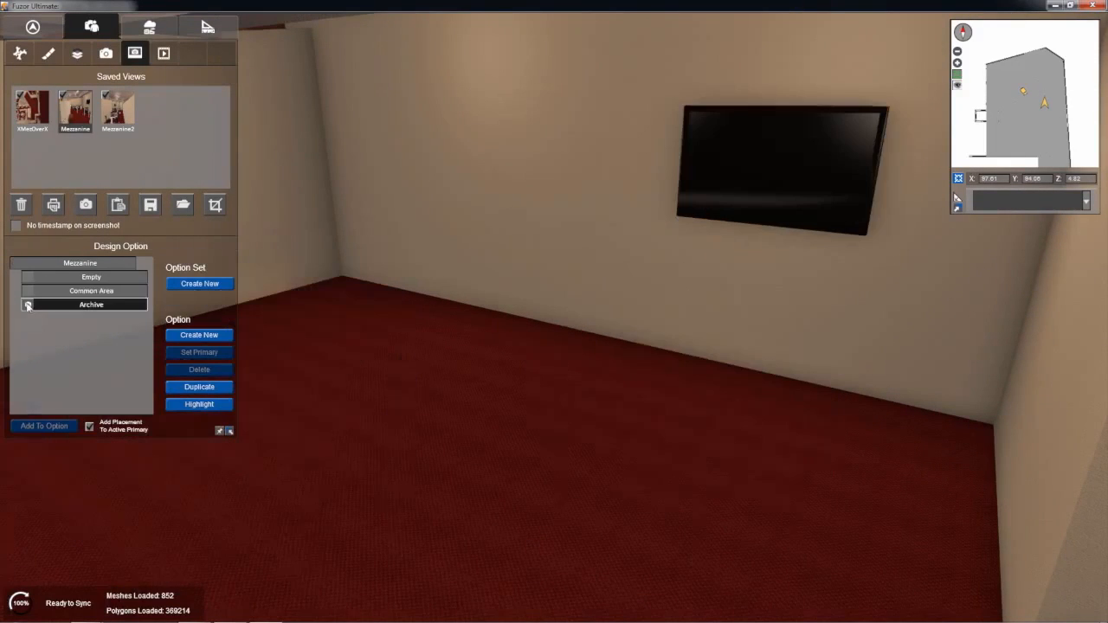
Step: Place one rectangular table from the Furniture families on the mezzanine floor beneath the wall monitor
right_drag(448, 303, 138, 309)
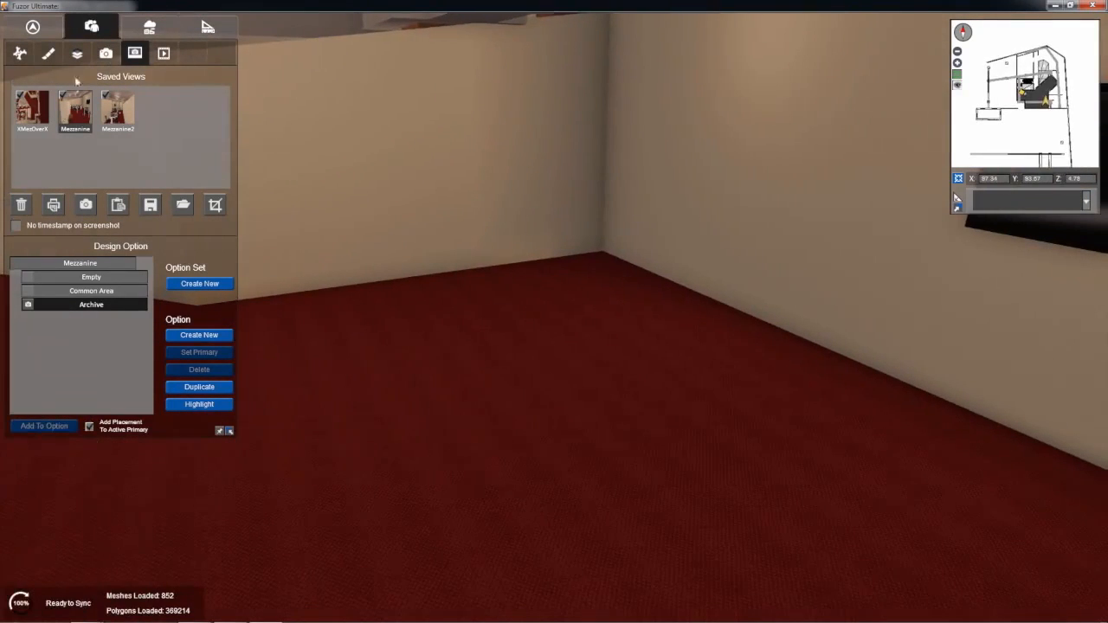
right_drag(529, 333, 259, 386)
middle_drag(524, 207, 531, 236)
click(206, 27)
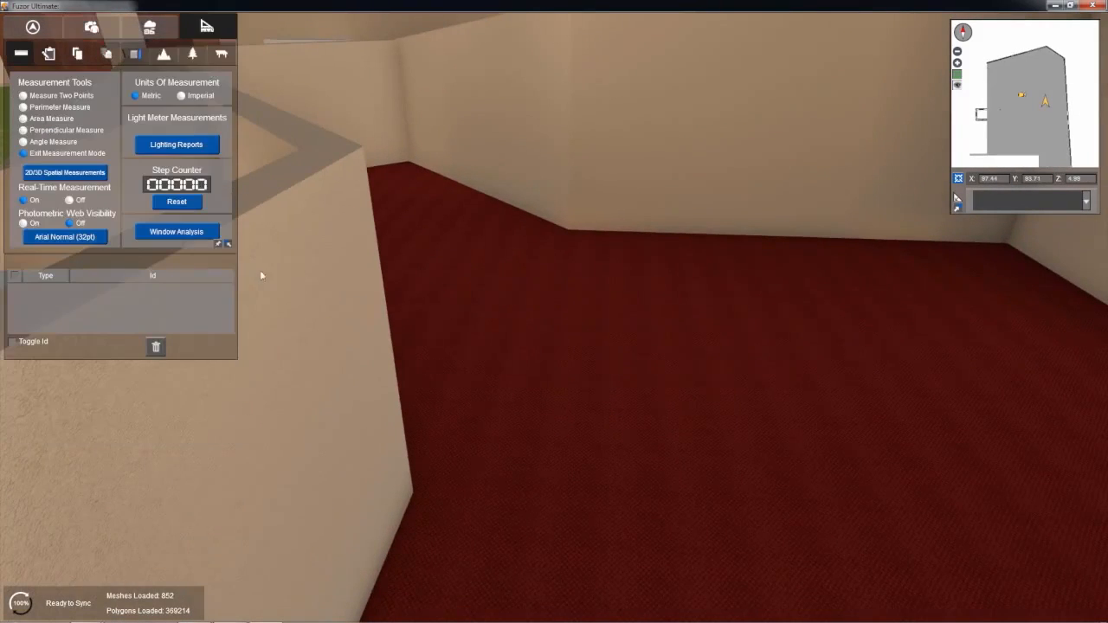
click(221, 54)
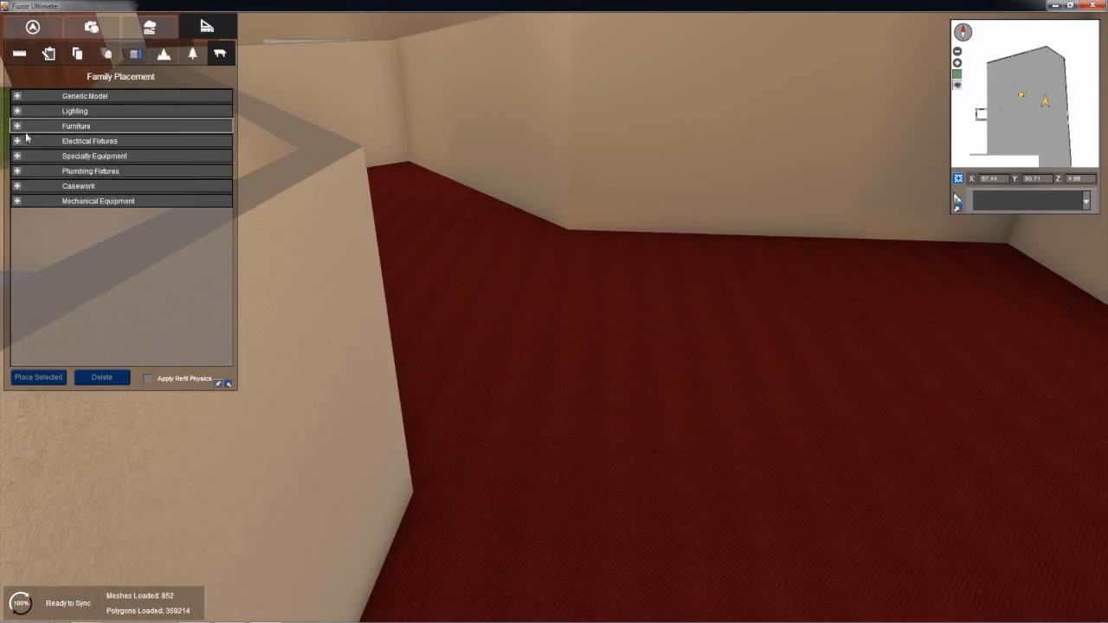
click(21, 130)
scroll(121, 290, down, 6)
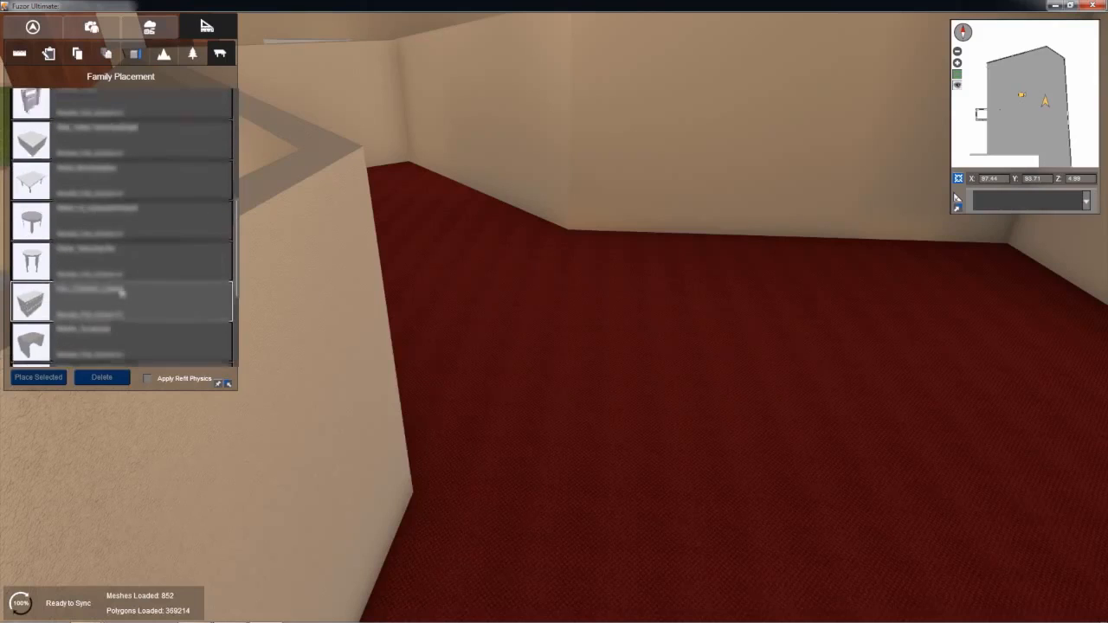
click(37, 161)
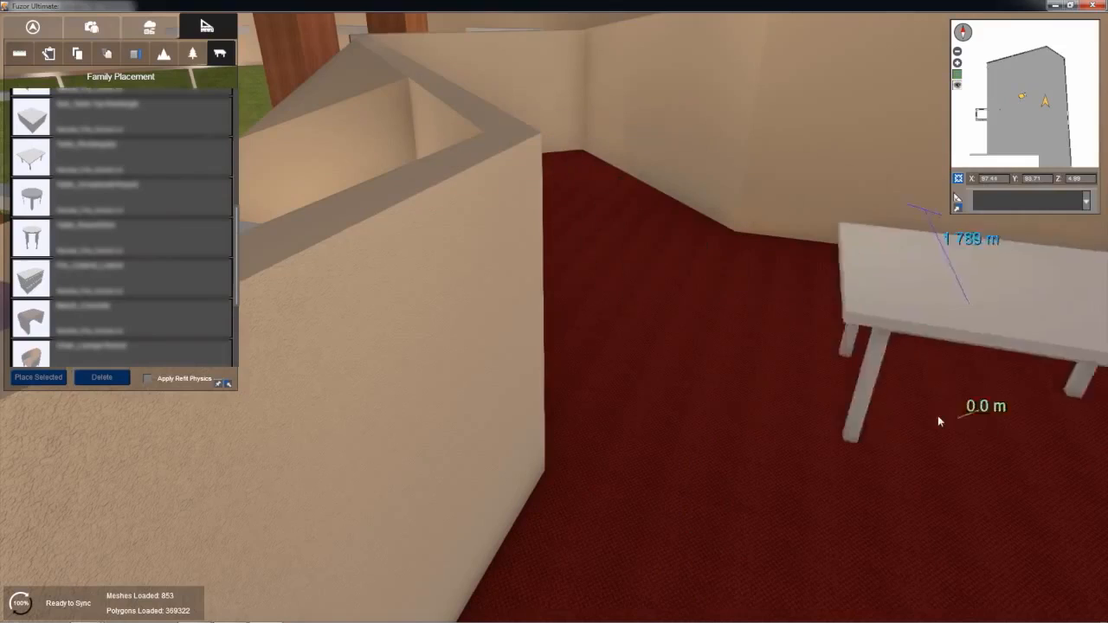
right_drag(931, 414, 1069, 433)
right_drag(723, 455, 904, 452)
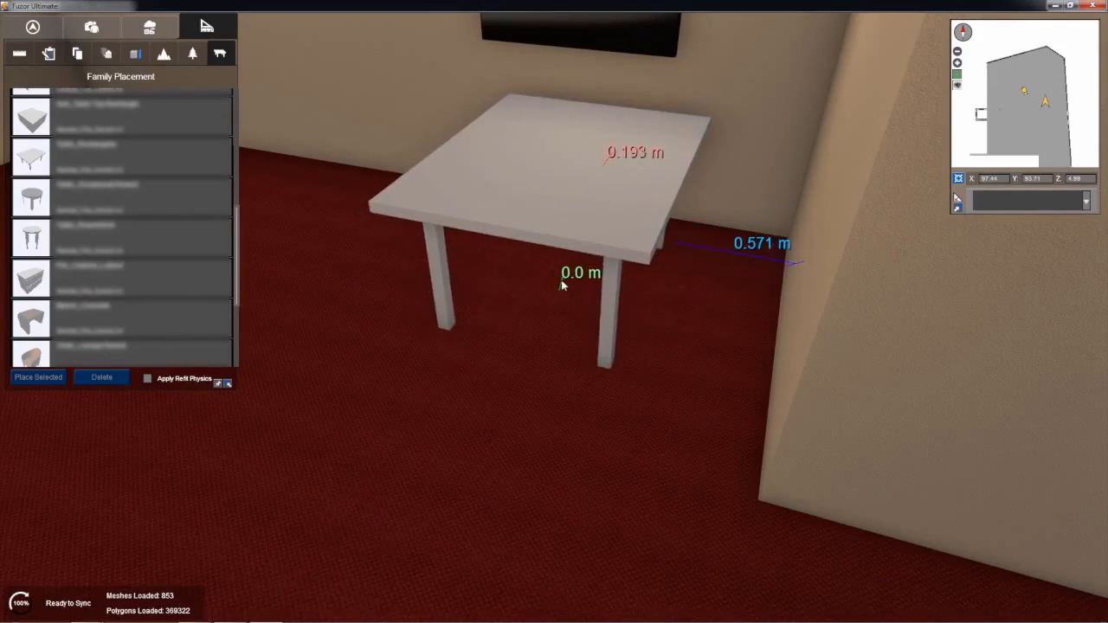
click(561, 286)
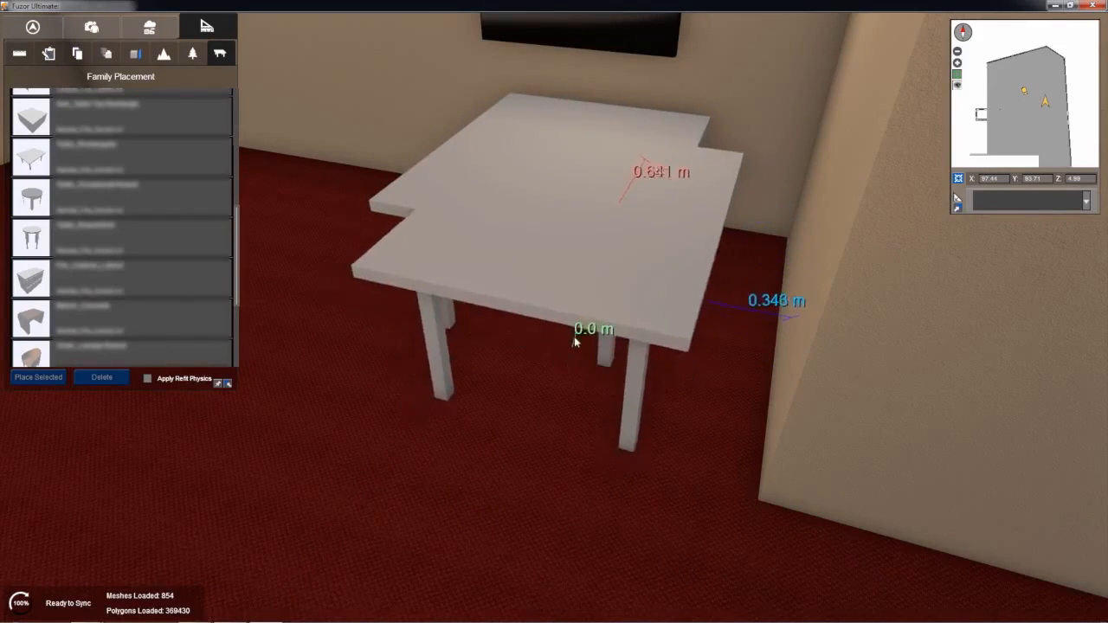
key(Escape)
Step: Refit the table beneath the wall monitor by moving it slightly farther from the side wall, and finish the transformation
click(554, 189)
click(1015, 293)
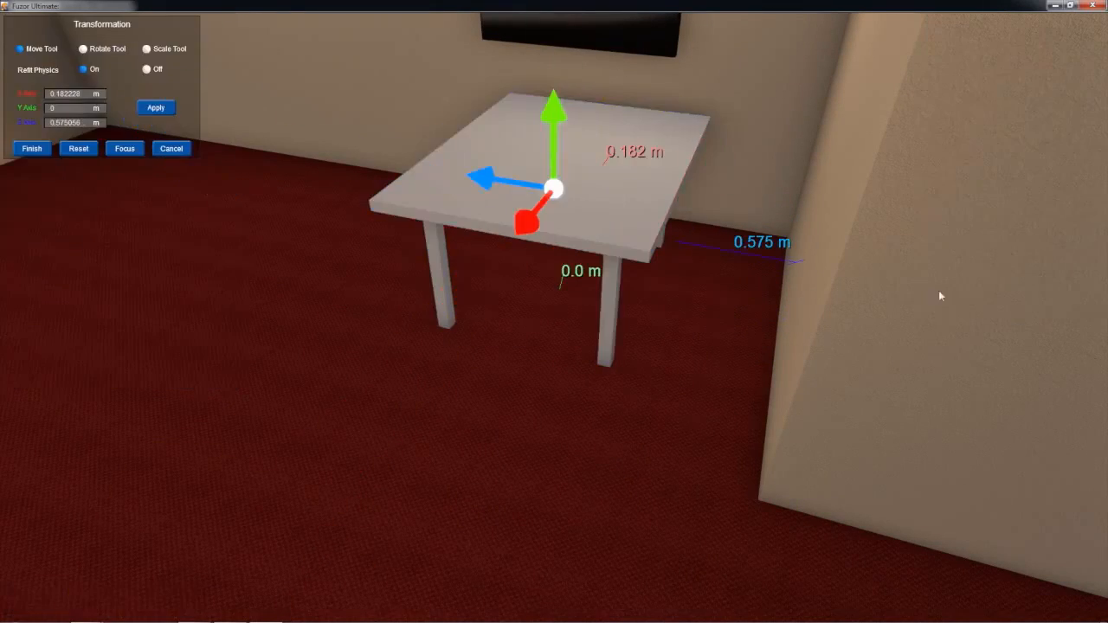
drag(462, 173, 268, 163)
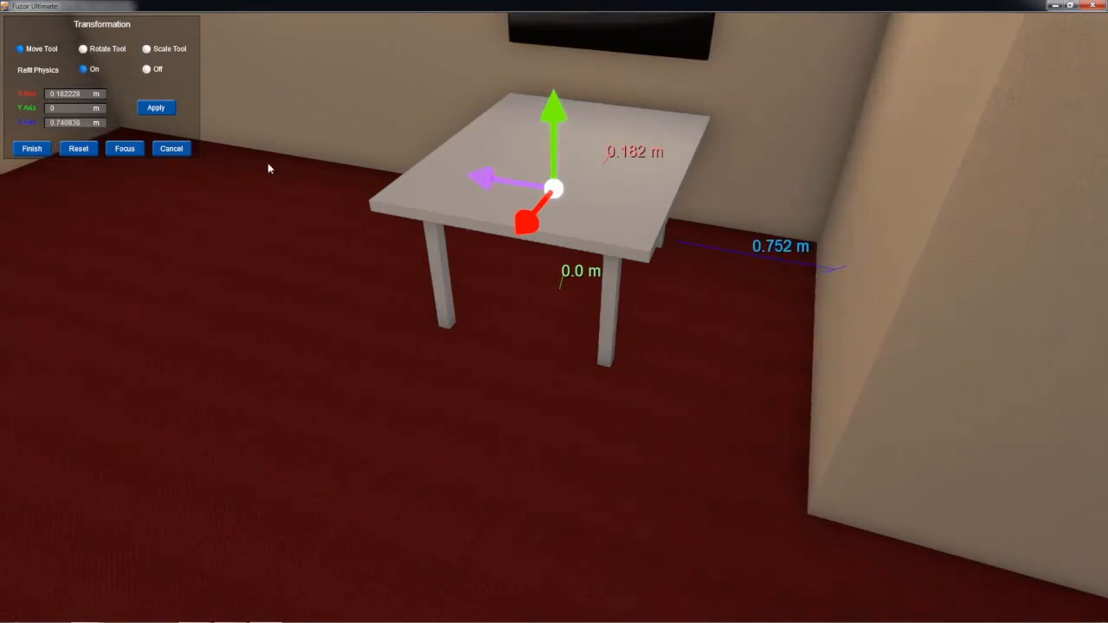
right_drag(580, 192, 672, 234)
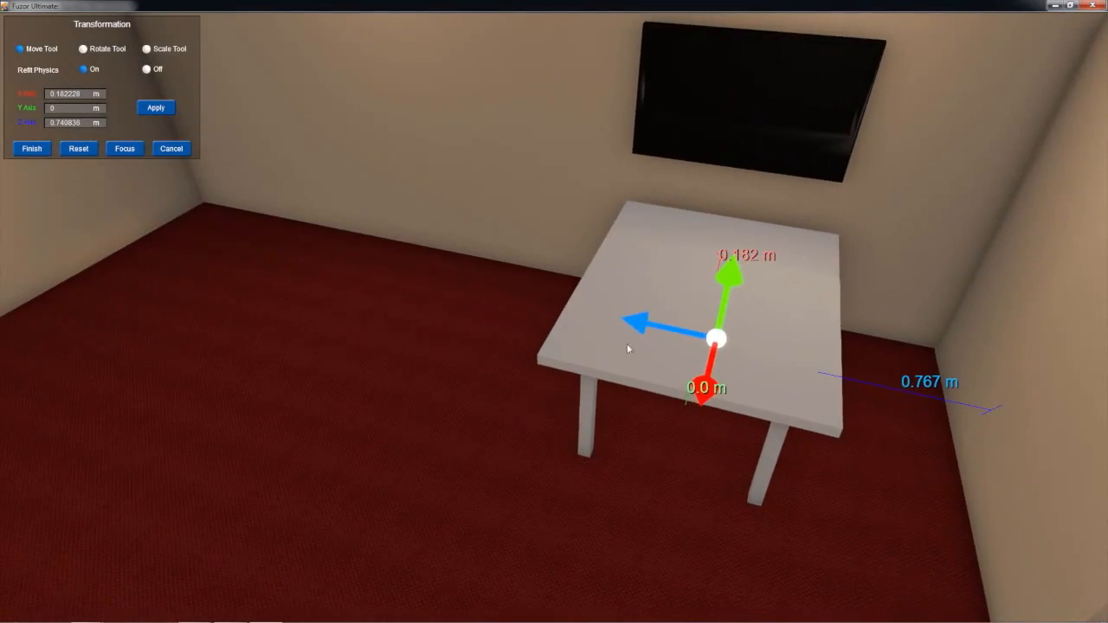
drag(636, 327, 626, 323)
key(Return)
Step: Place two rectangular tables end to end along the angled parapet wall of the mezzanine
right_drag(652, 288, 506, 324)
right_drag(91, 253, 458, 270)
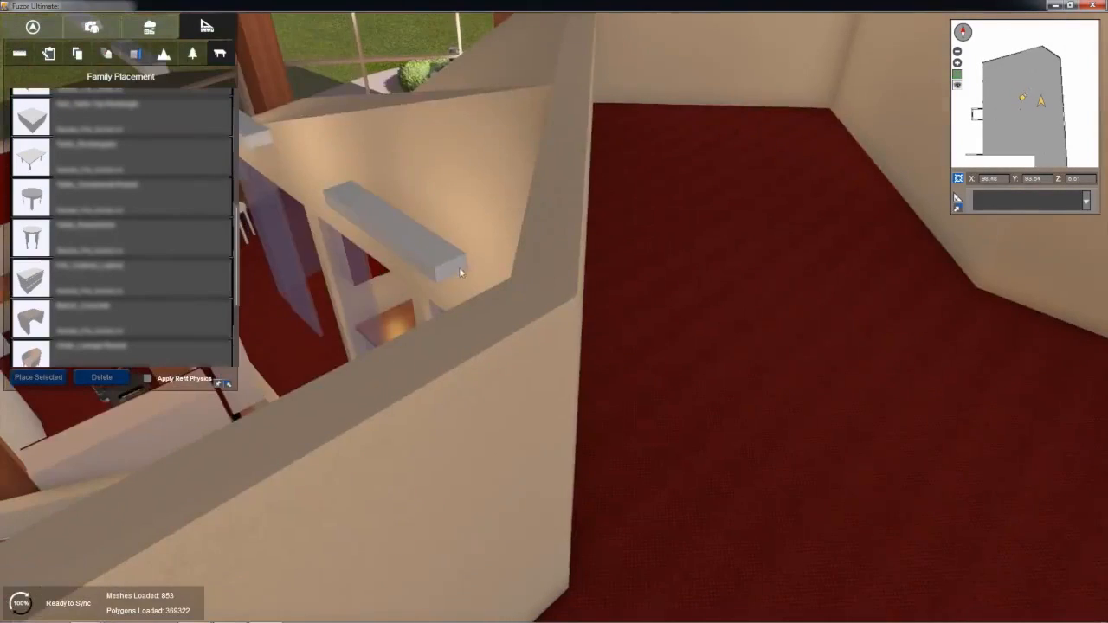
key(d)
drag(45, 163, 571, 371)
scroll(468, 326, up, 5)
right_drag(786, 343, 450, 317)
Step: Place a Chair_Cafe-Generic chair from the Furniture families at the long side of the joined tables, rotated to face them
scroll(64, 272, down, 2)
scroll(64, 273, down, 10)
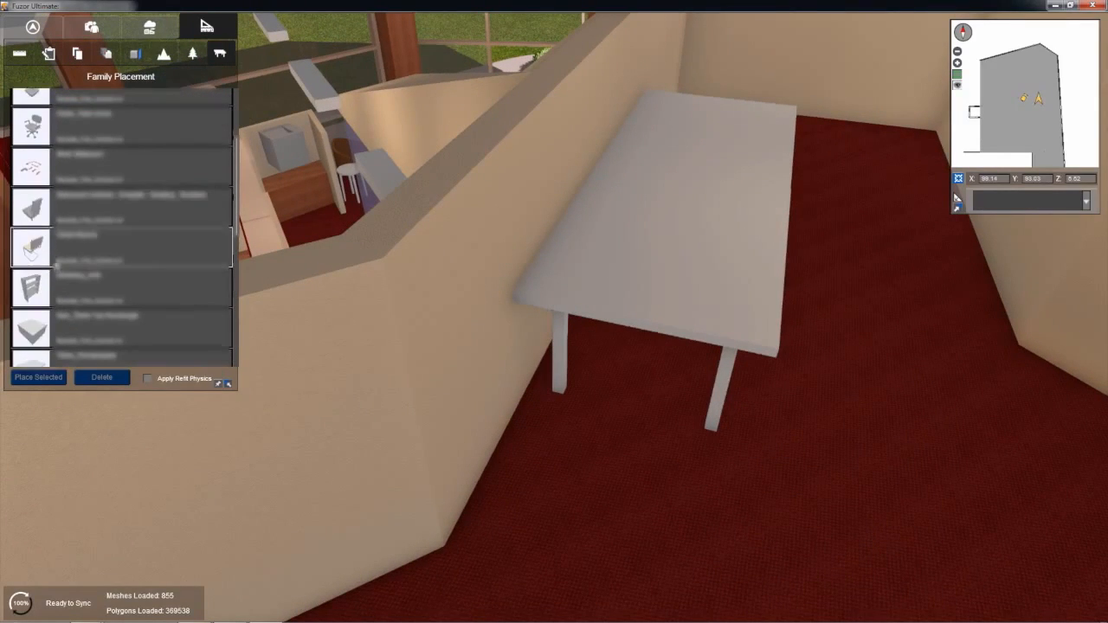
scroll(30, 200, up, 2)
click(33, 123)
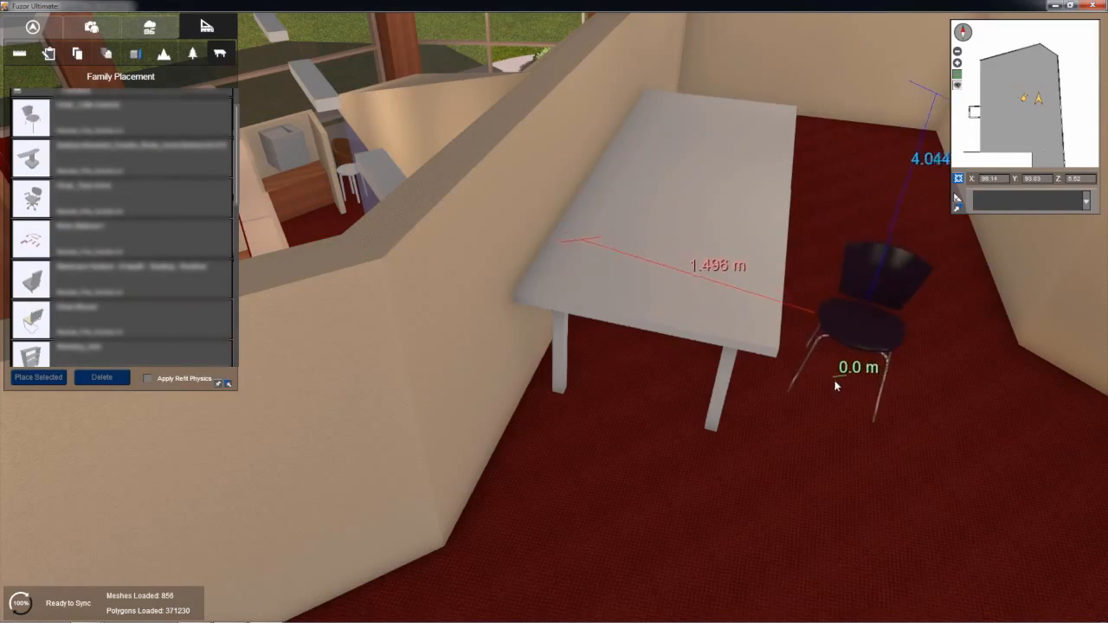
scroll(835, 383, down, 5)
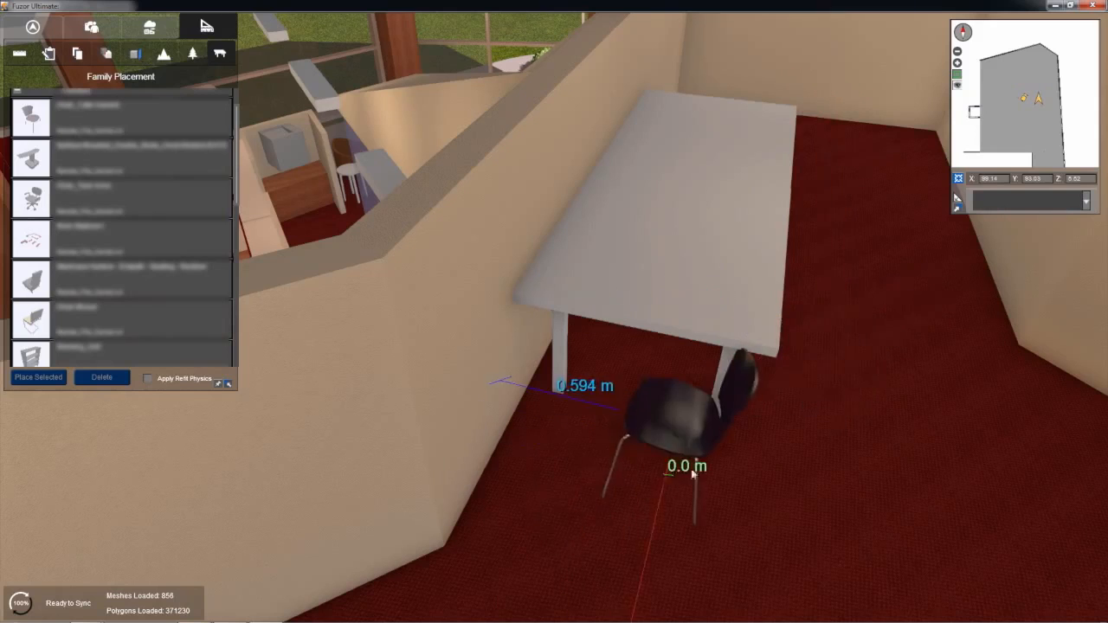
middle_drag(764, 428, 594, 403)
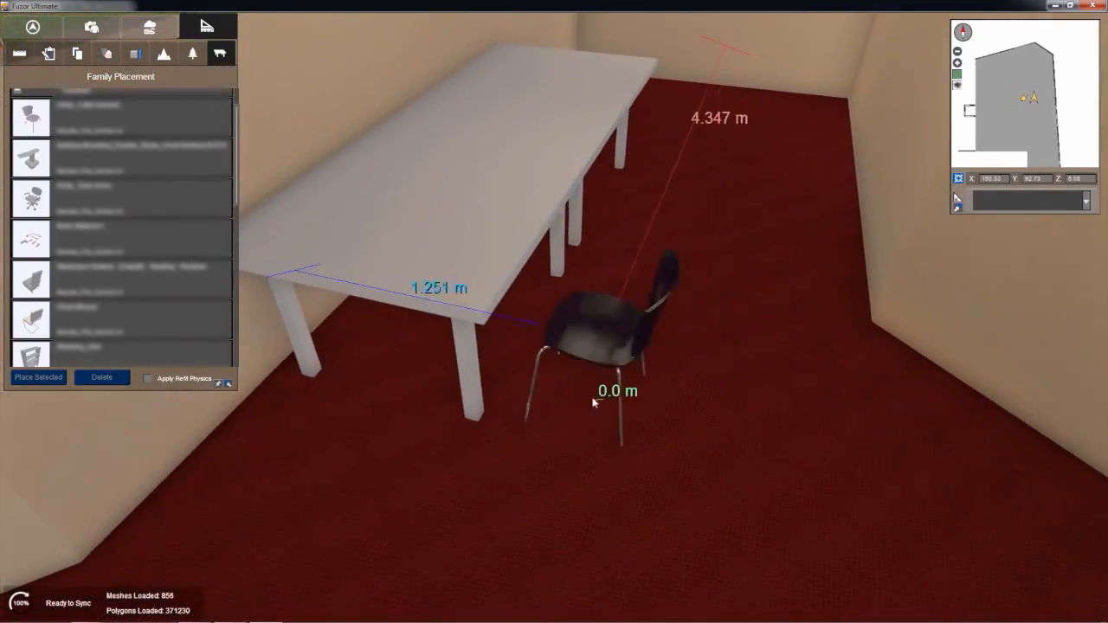
click(586, 400)
Step: Rotate and place a second cafe chair at the near end of the joined tables
scroll(405, 466, down, 5)
drag(416, 474, 354, 473)
click(347, 467)
scroll(687, 312, up, 5)
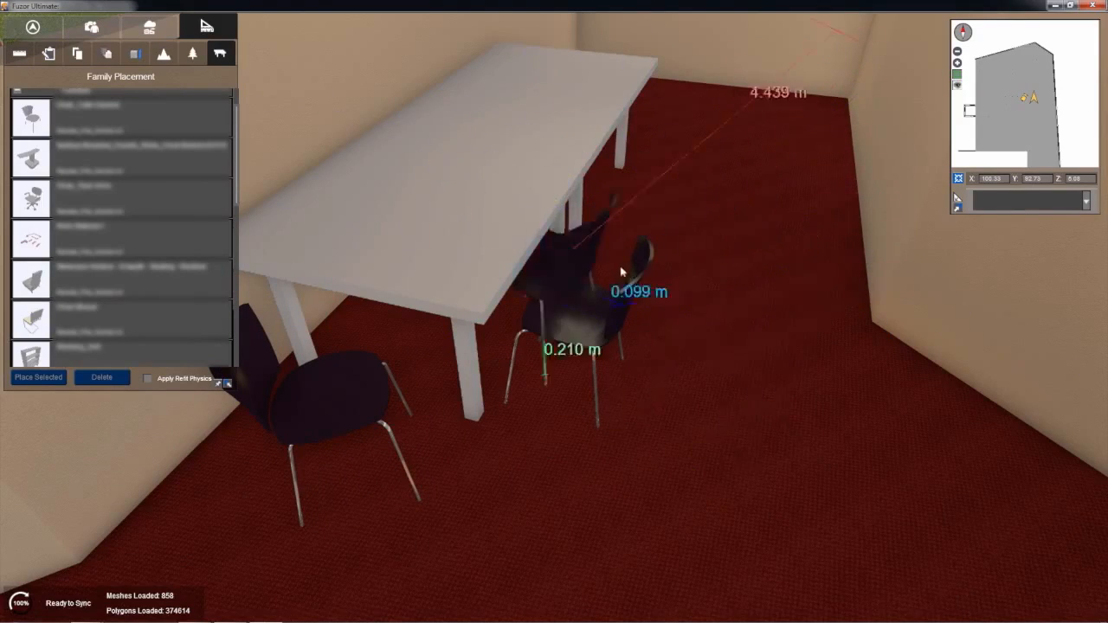
middle_drag(638, 349, 534, 476)
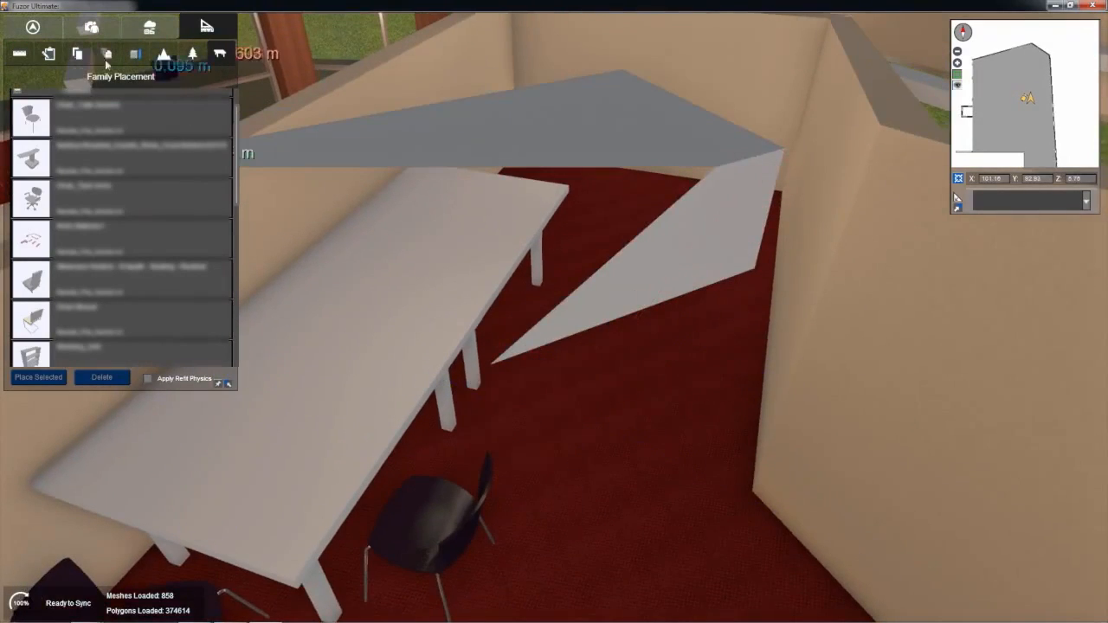
Step: From the saved view XMezOverX, place three copies of the cafe chair, two along the tables' long side and one at the far end
click(91, 27)
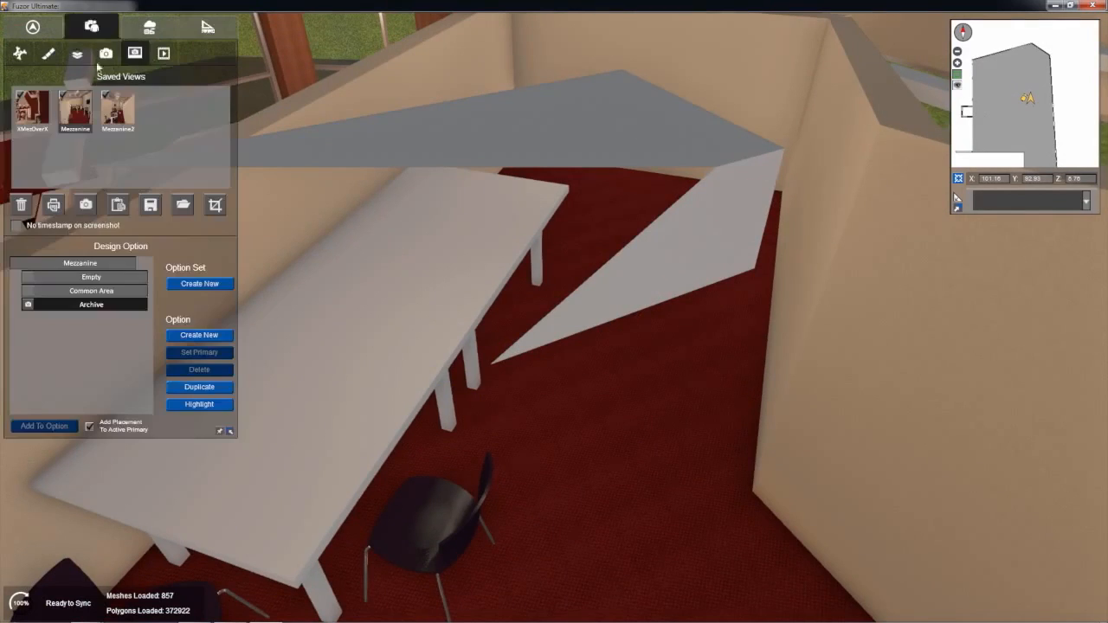
click(30, 107)
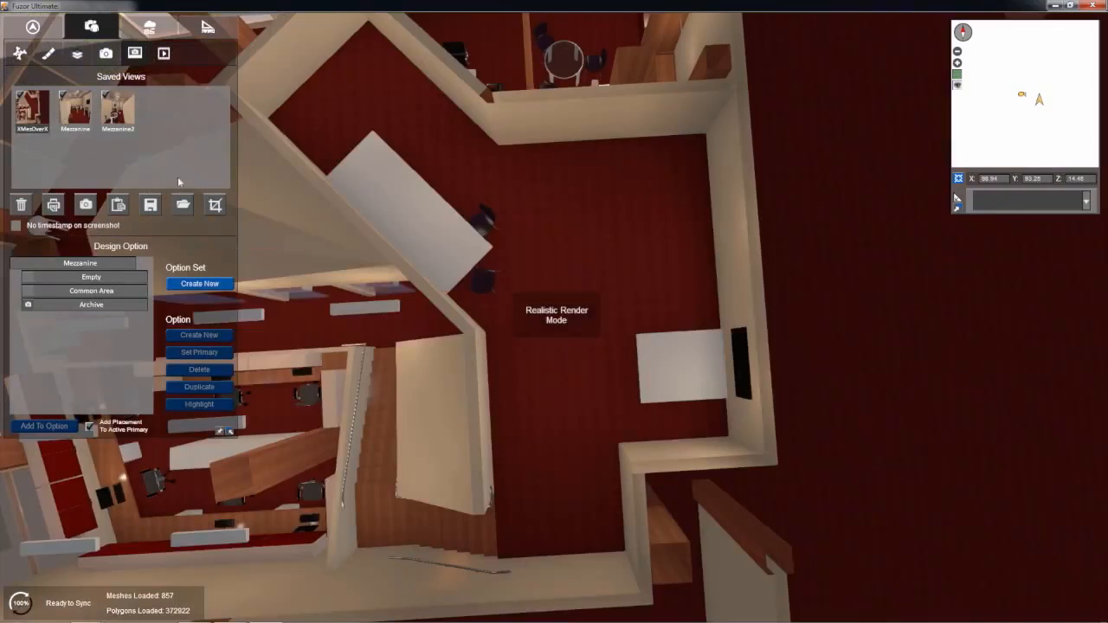
click(491, 218)
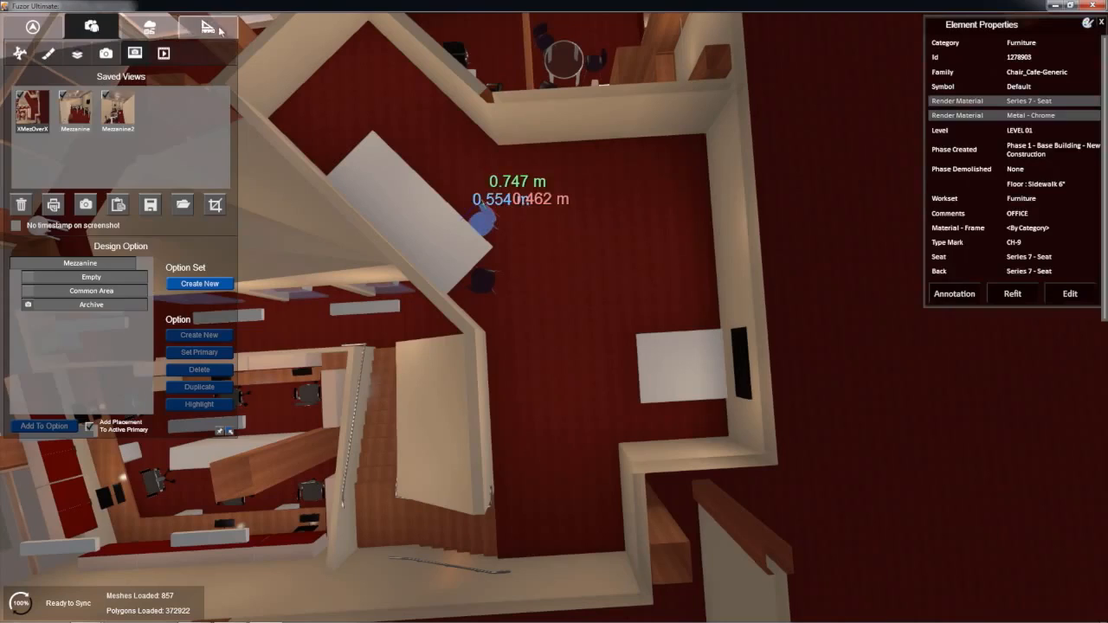
click(207, 26)
click(16, 91)
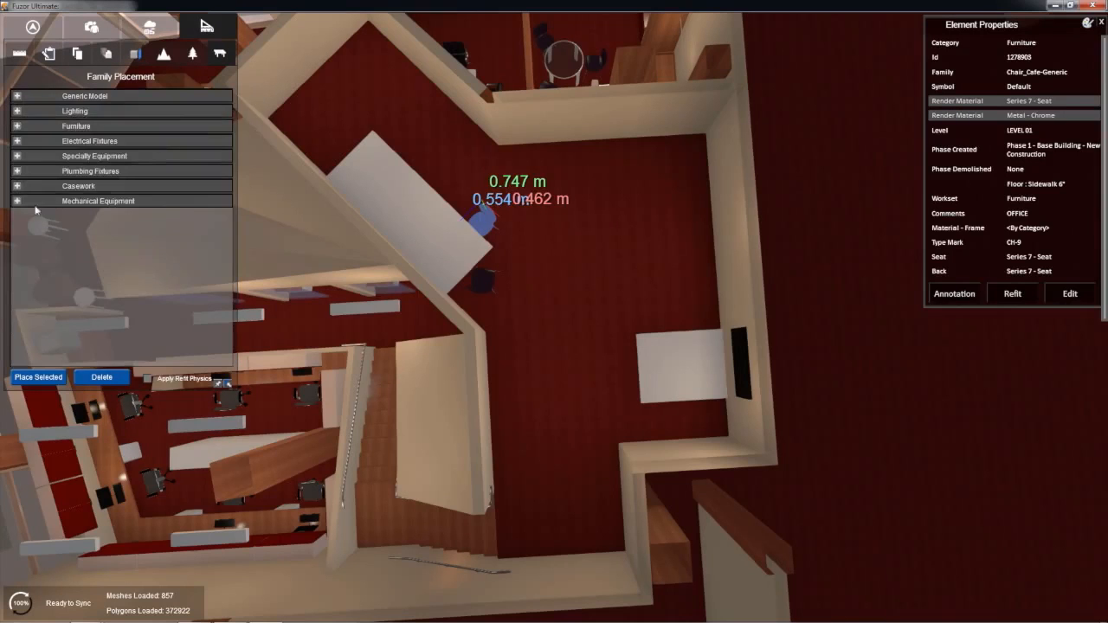
click(460, 204)
click(430, 174)
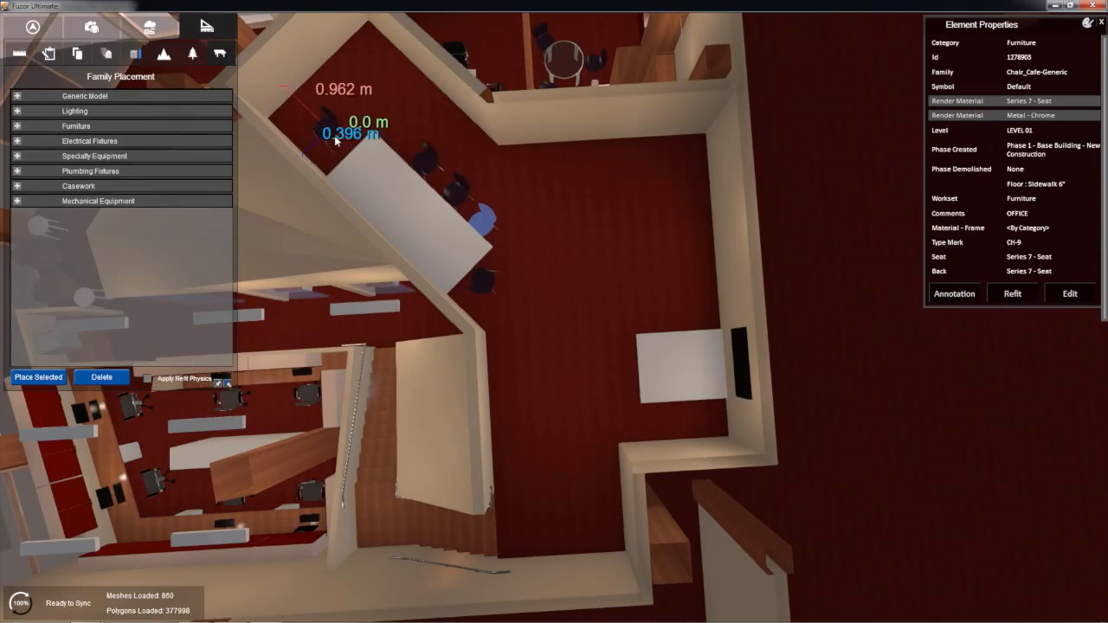
middle_drag(355, 164, 512, 314)
drag(490, 295, 534, 314)
key(Escape)
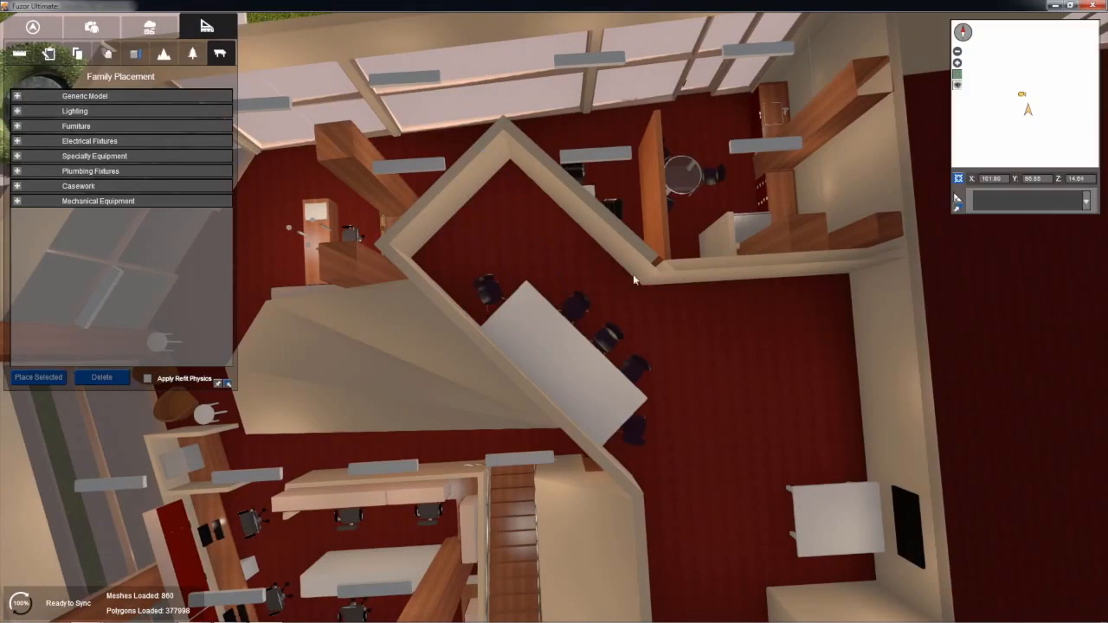
Step: Copy an existing 36"x18"x62" File_Cabinet_Lateral and place three side by side against the mezzanine wall, starting in the corner
right_drag(675, 342, 614, 235)
scroll(613, 236, up, 5)
middle_drag(643, 310, 693, 260)
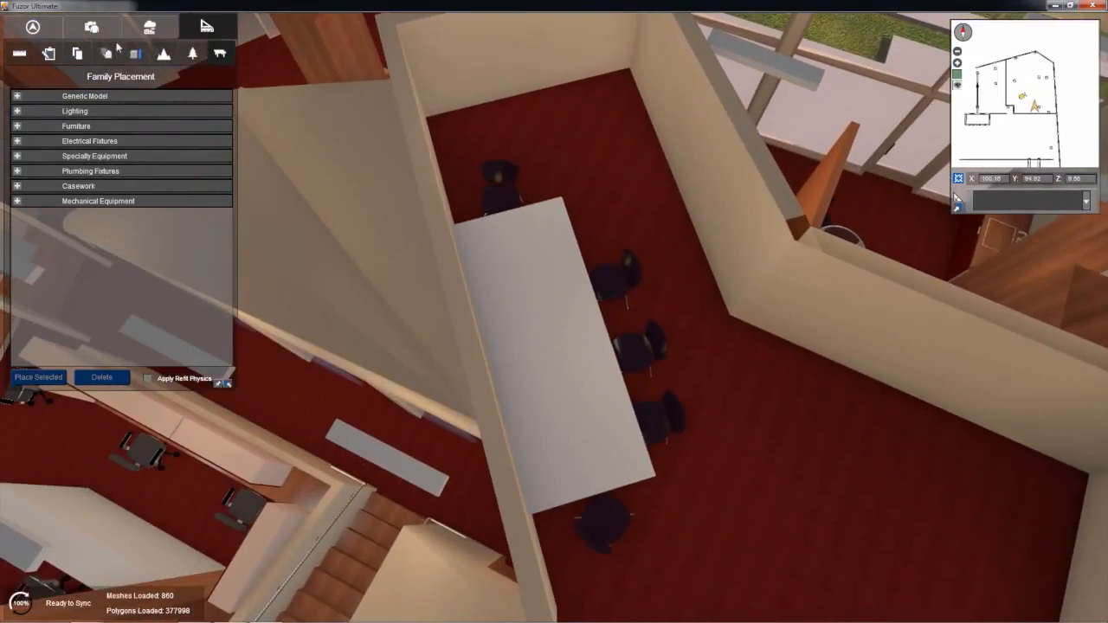
middle_drag(491, 341, 503, 322)
scroll(503, 322, down, 2)
middle_drag(407, 379, 368, 415)
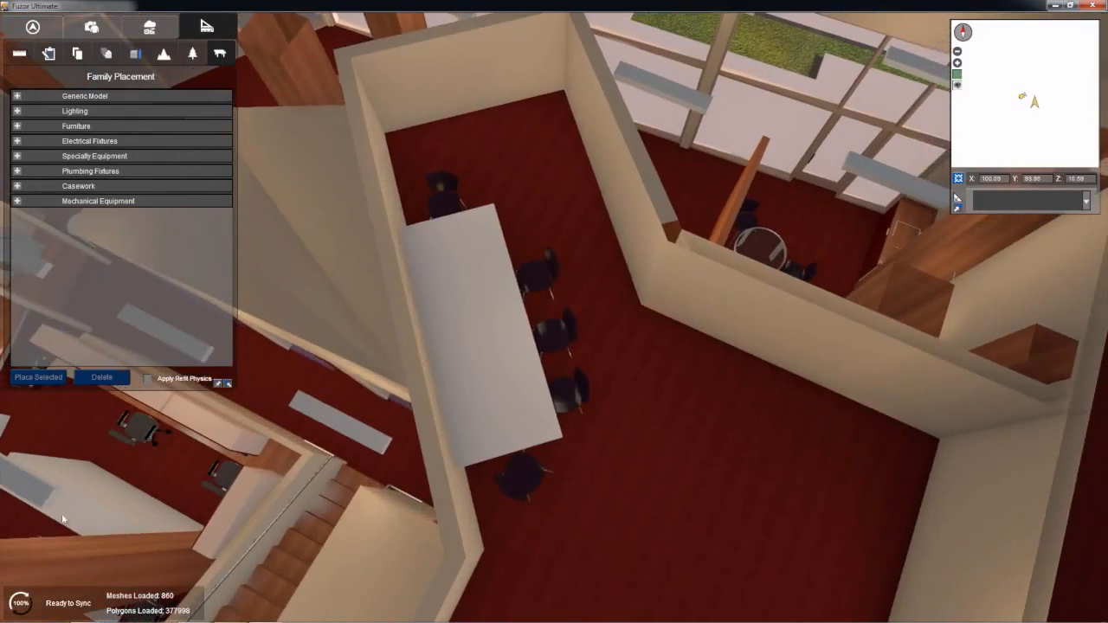
click(86, 513)
right_drag(372, 529, 4, 355)
click(36, 378)
middle_drag(713, 432, 673, 371)
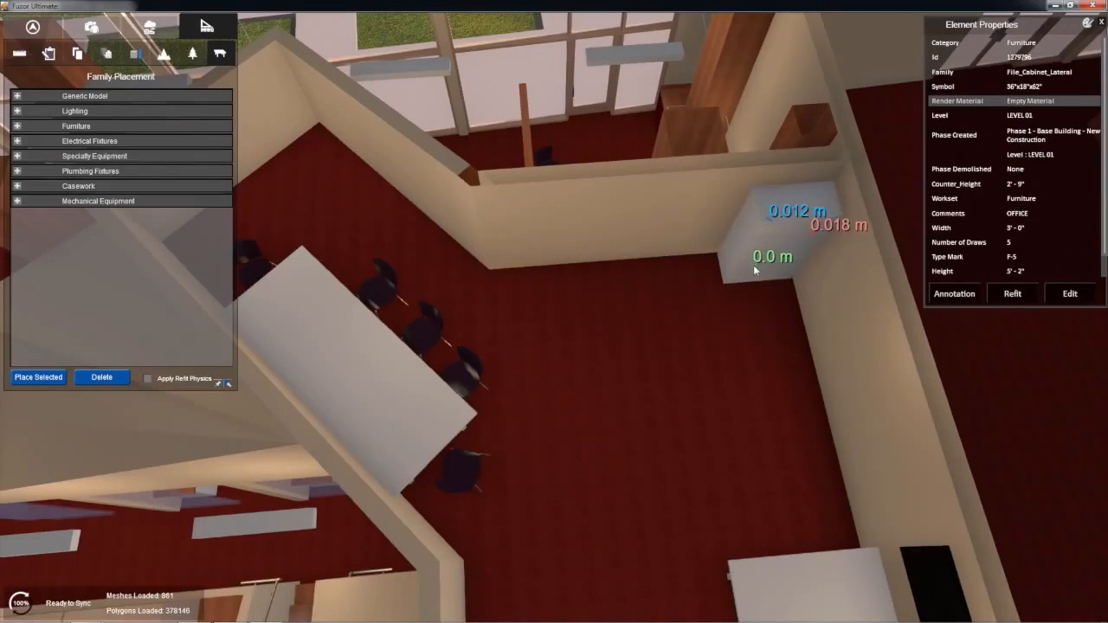
click(712, 274)
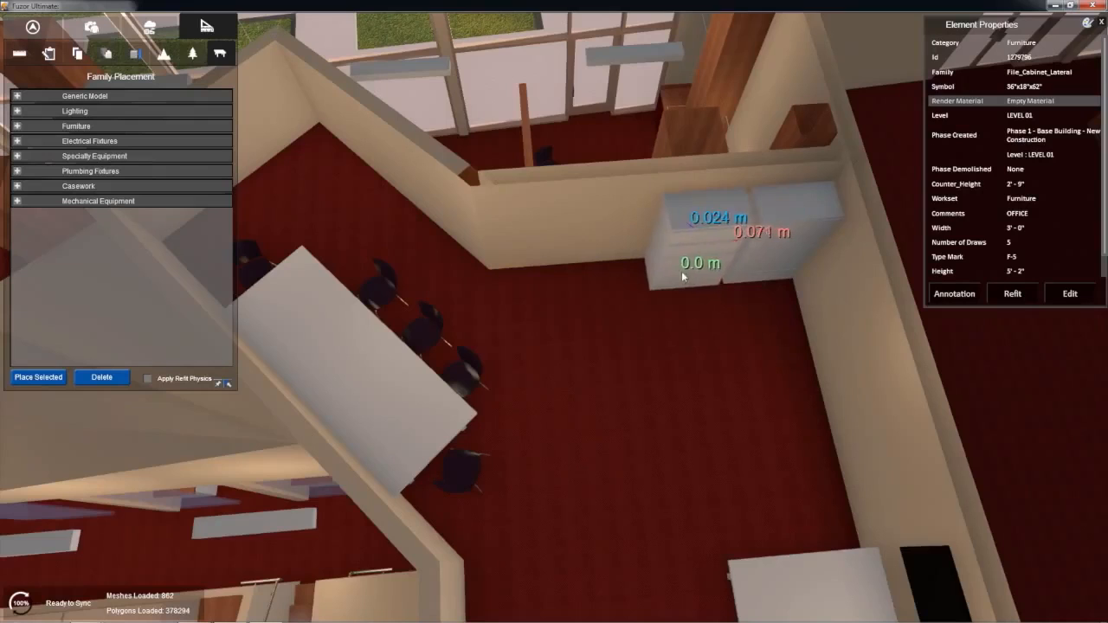
click(683, 270)
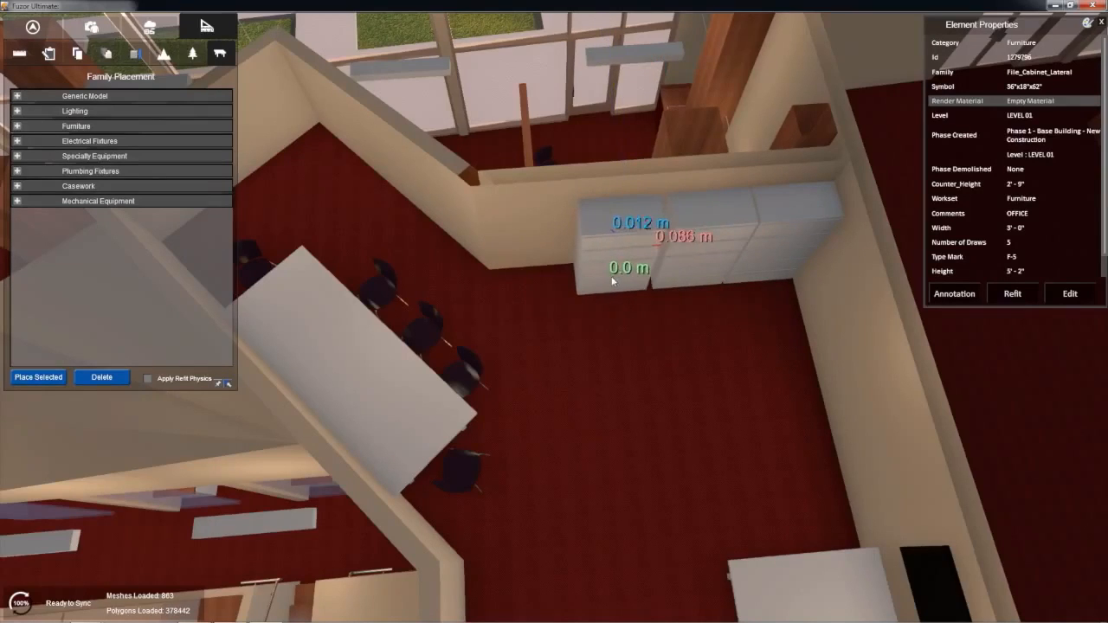
click(612, 276)
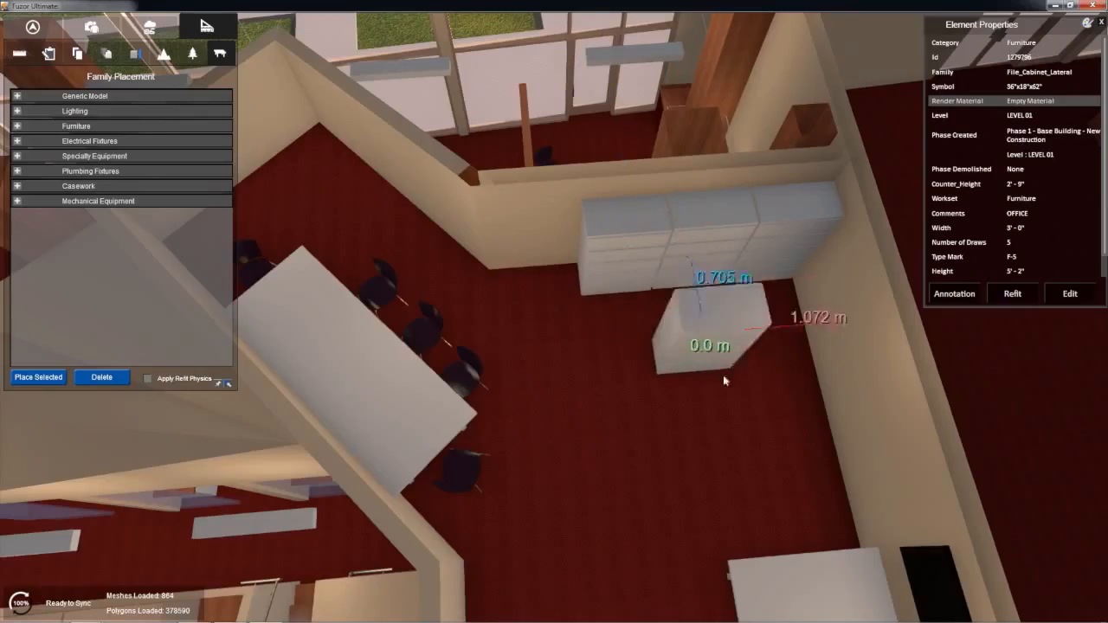
Step: Place a second row of three lateral file cabinets out from the side wall, between the first row and the monitor table
click(791, 424)
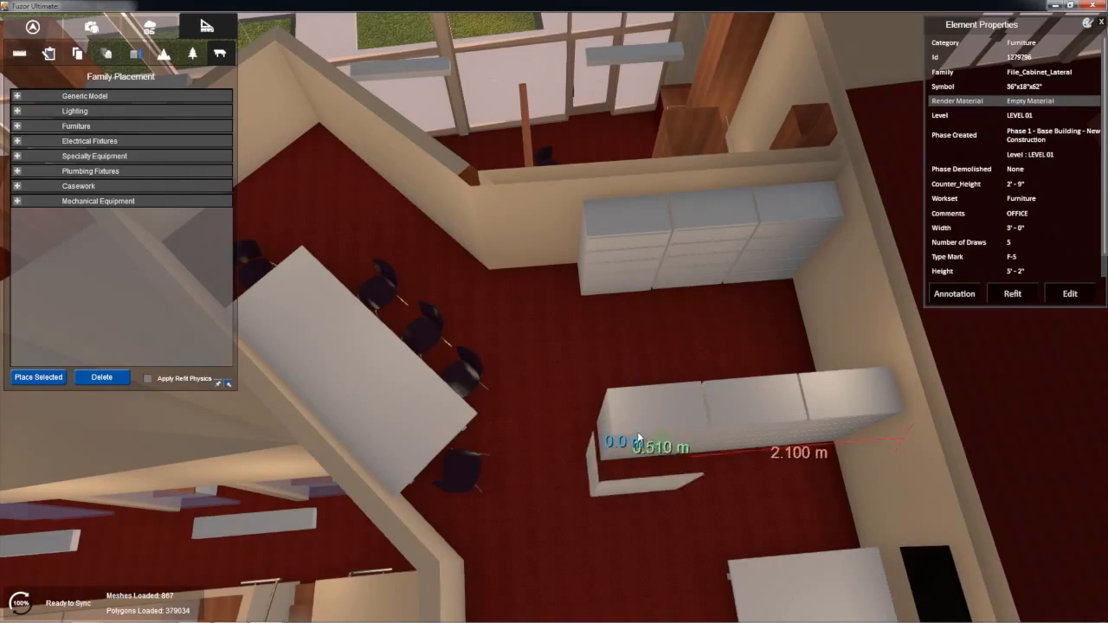
key(Escape)
Step: Select the end file cabinet of the freestanding row and start placing another copy of it
right_drag(493, 412, 665, 329)
click(664, 329)
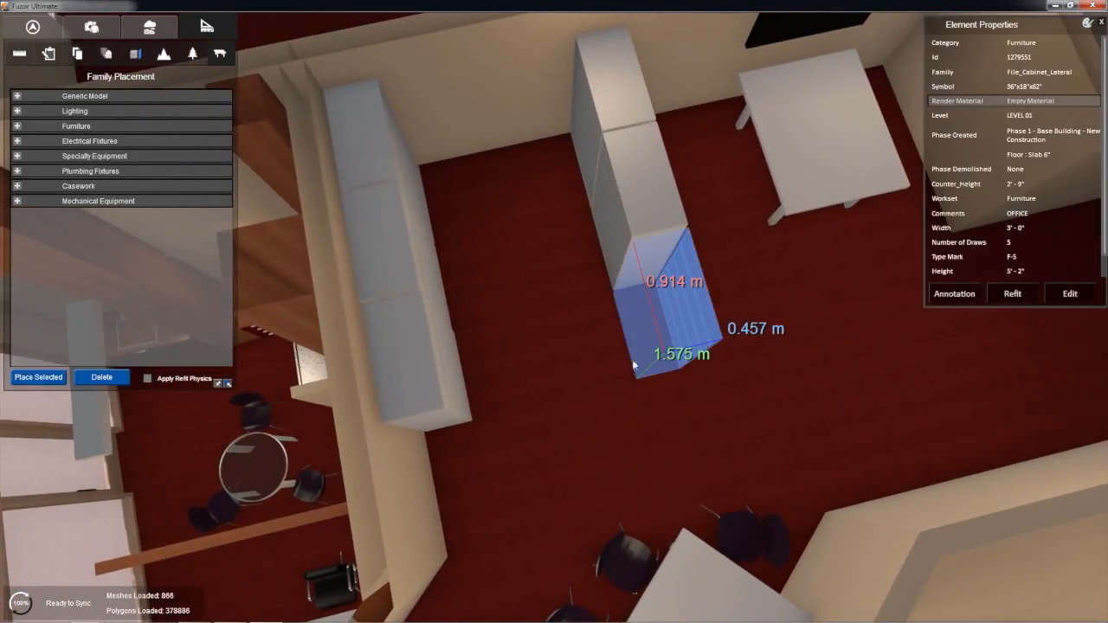
click(51, 381)
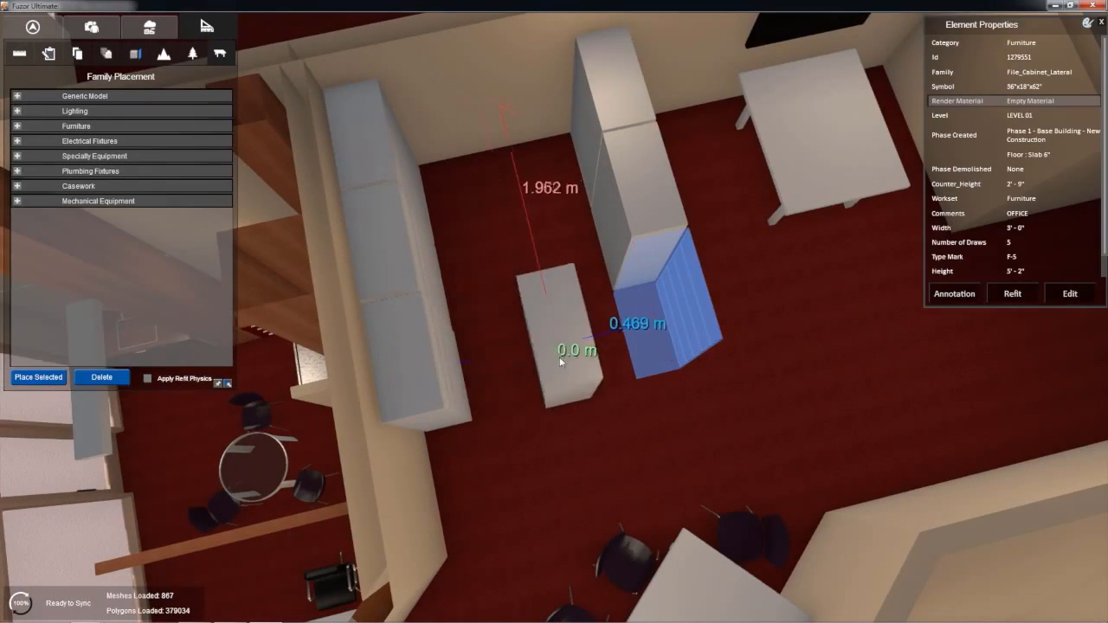
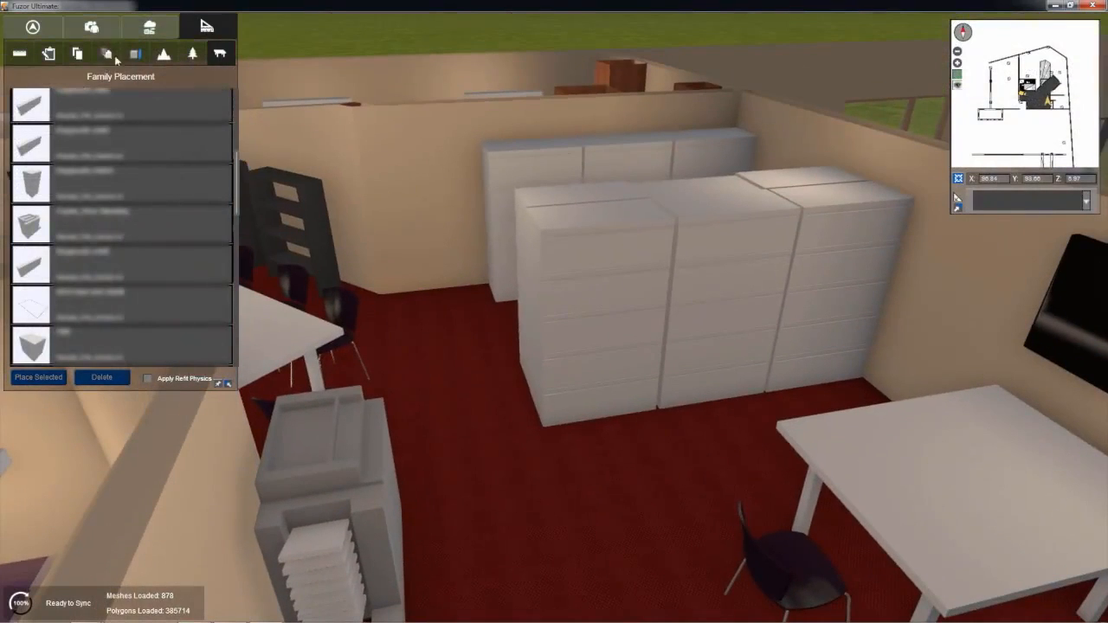
Step: From the saved view Mezzanine, review the Archive option and create a new design option in the Mezzanine set
click(91, 26)
click(84, 113)
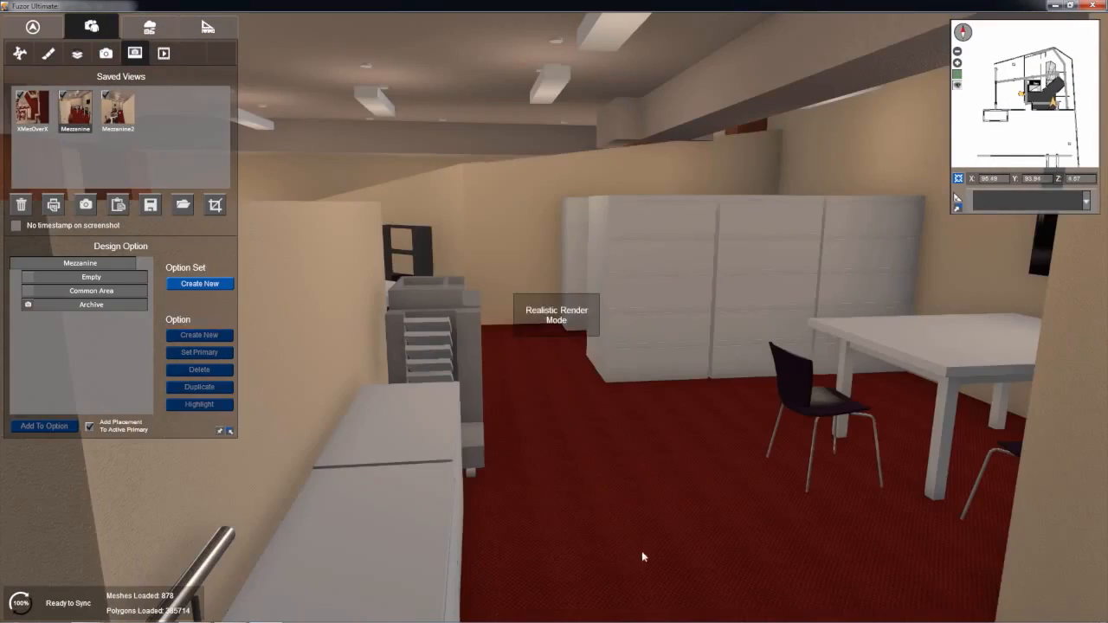
mouse_move(568, 469)
right_down()
mouse_move(589, 449)
mouse_move(575, 461)
right_up()
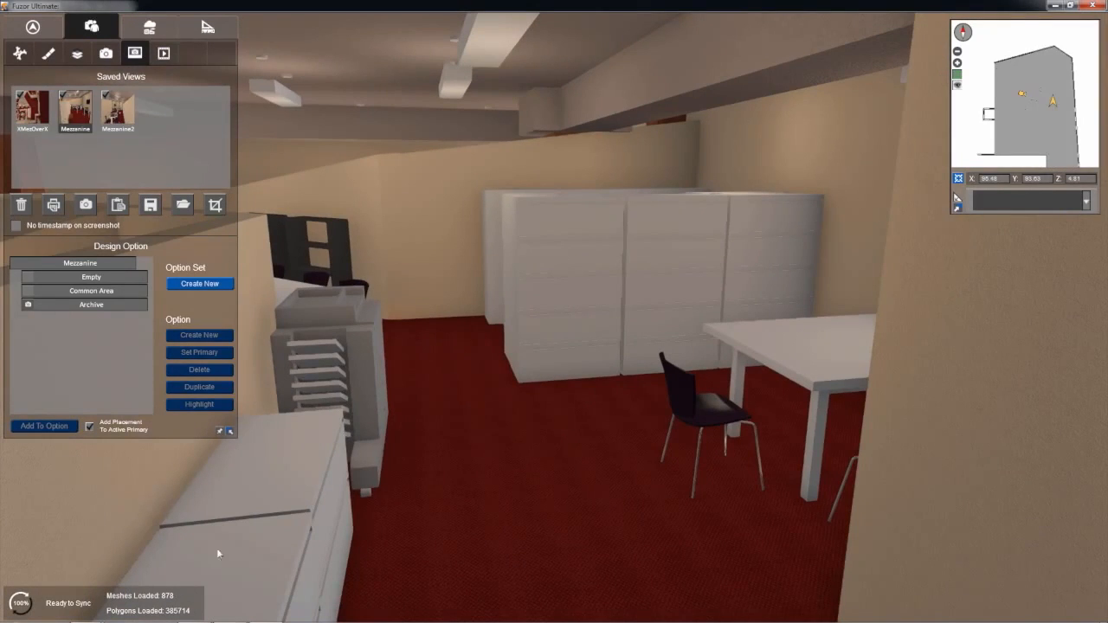
click(99, 305)
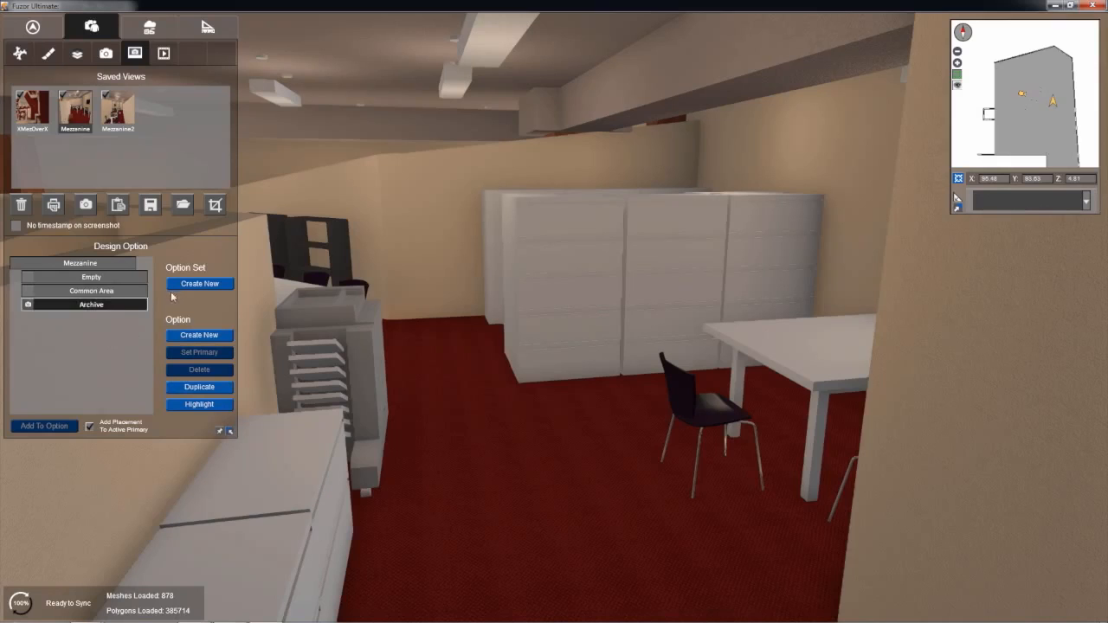
right_drag(409, 296, 457, 321)
middle_drag(457, 321, 513, 309)
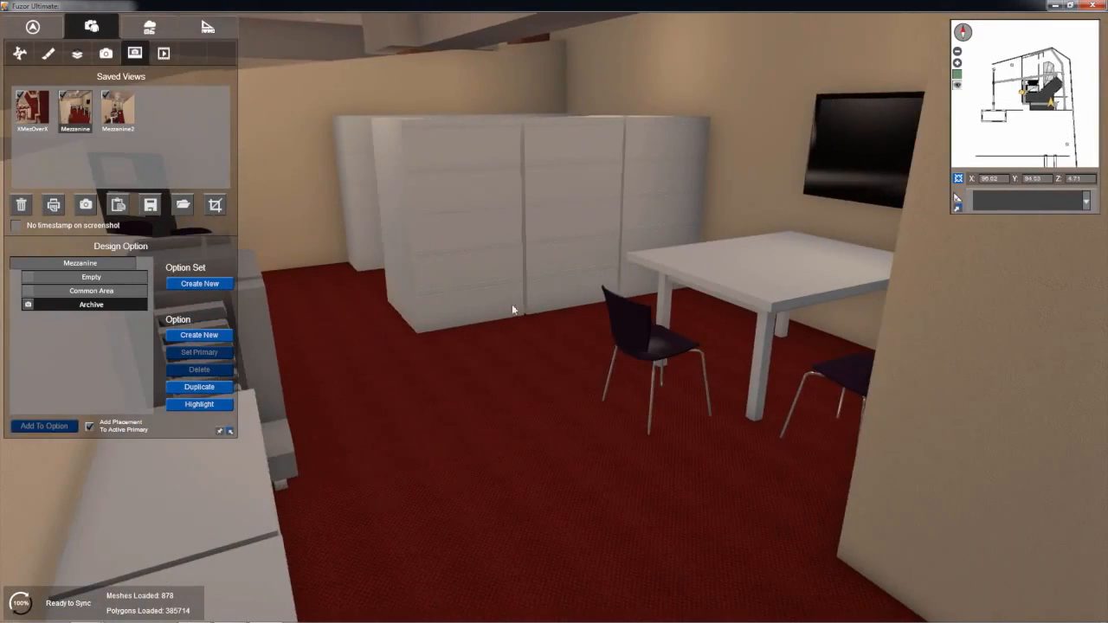
click(193, 334)
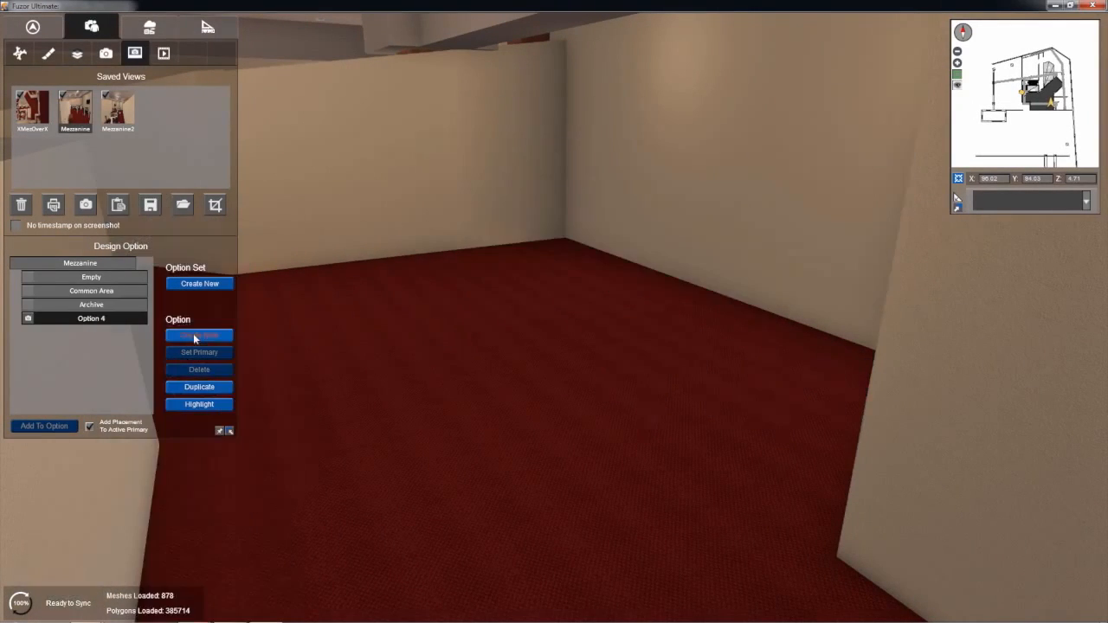
Step: Expand the Furniture category in the list of placeable families
right_drag(408, 300, 371, 309)
middle_drag(371, 305, 369, 300)
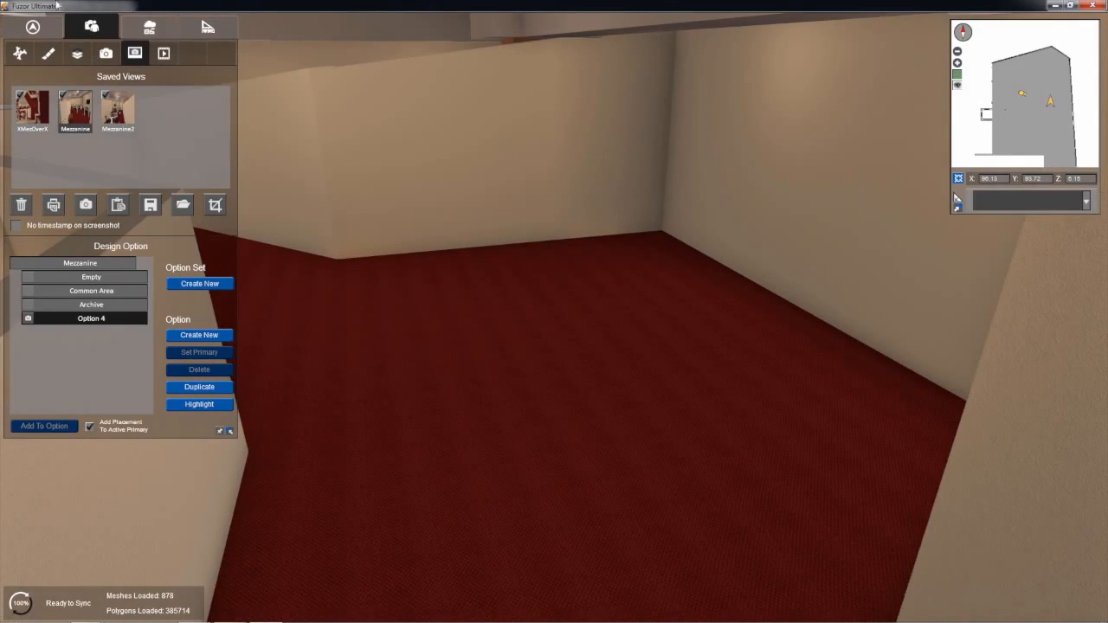
middle_drag(277, 57, 272, 82)
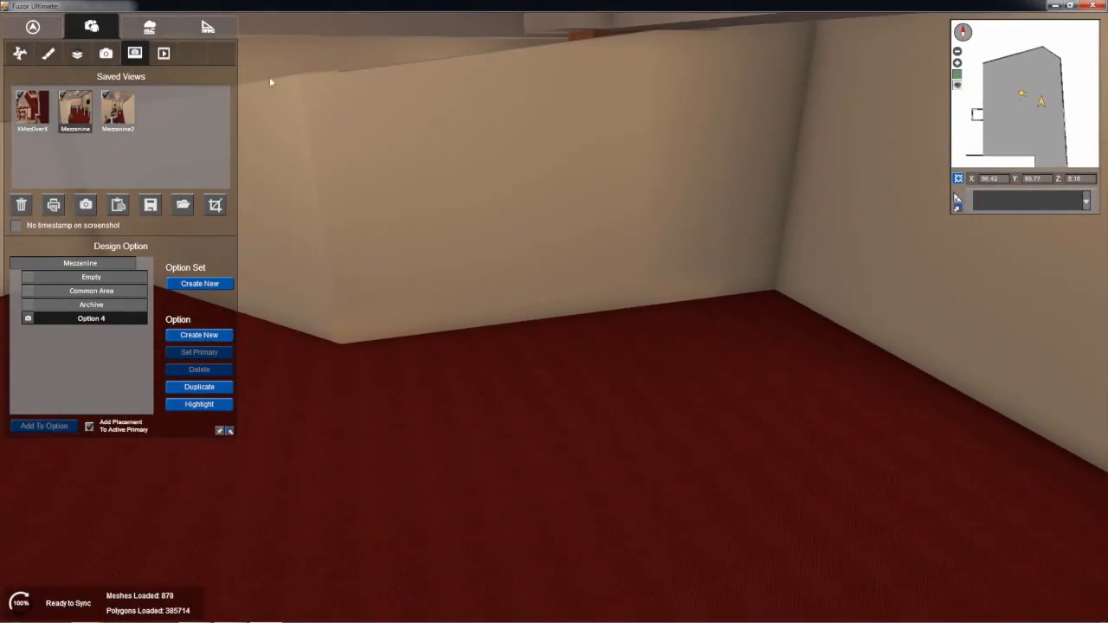
click(206, 29)
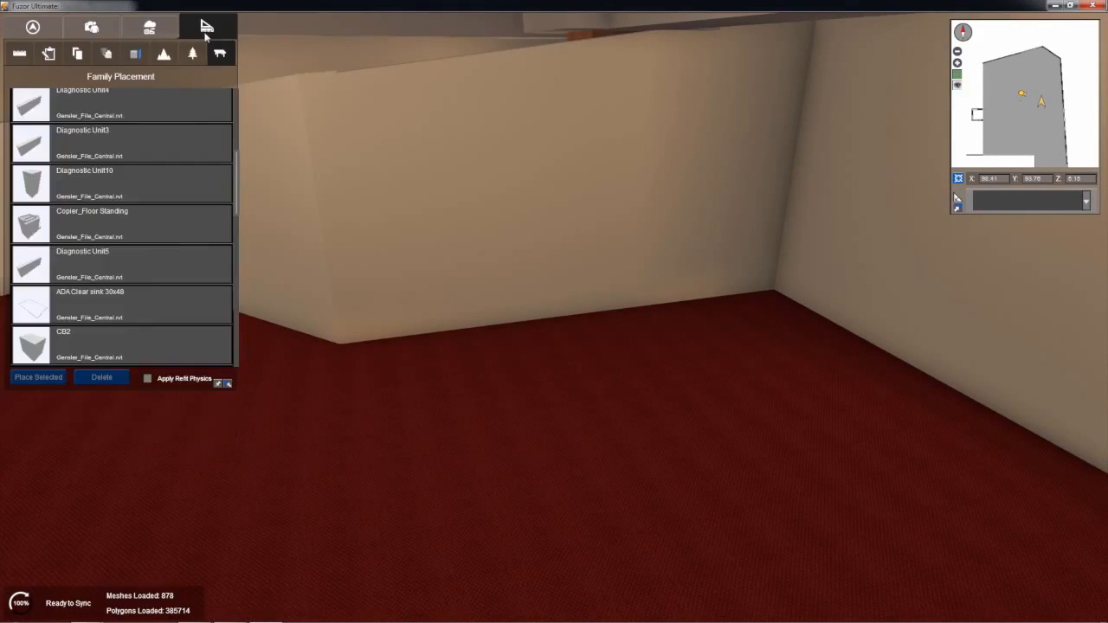
scroll(56, 235, down, 5)
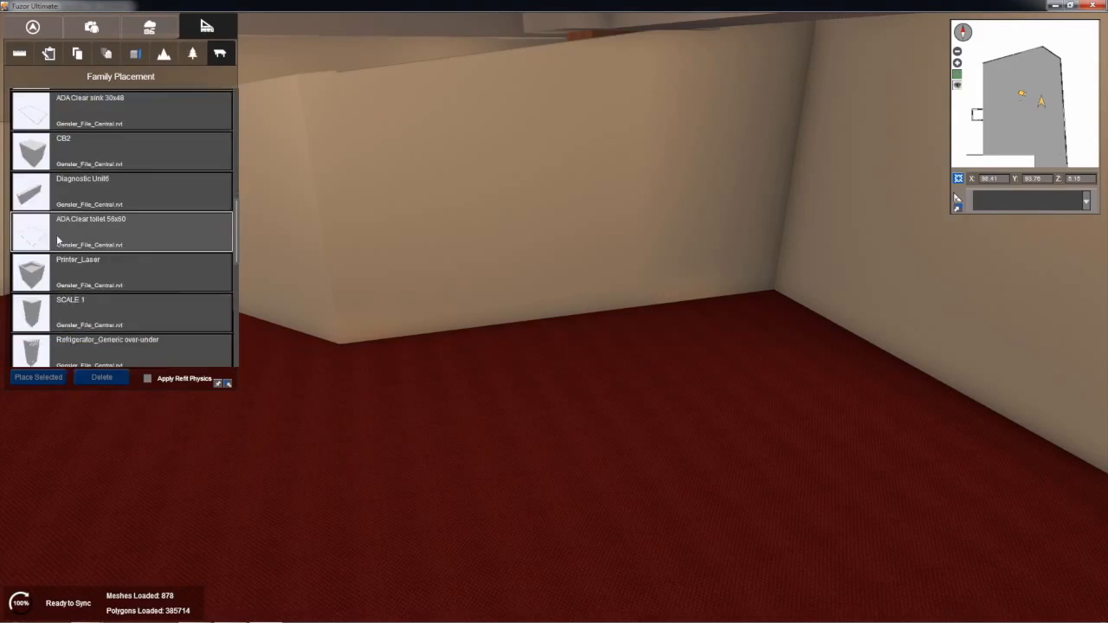
scroll(57, 236, down, 4)
scroll(66, 105, up, 8)
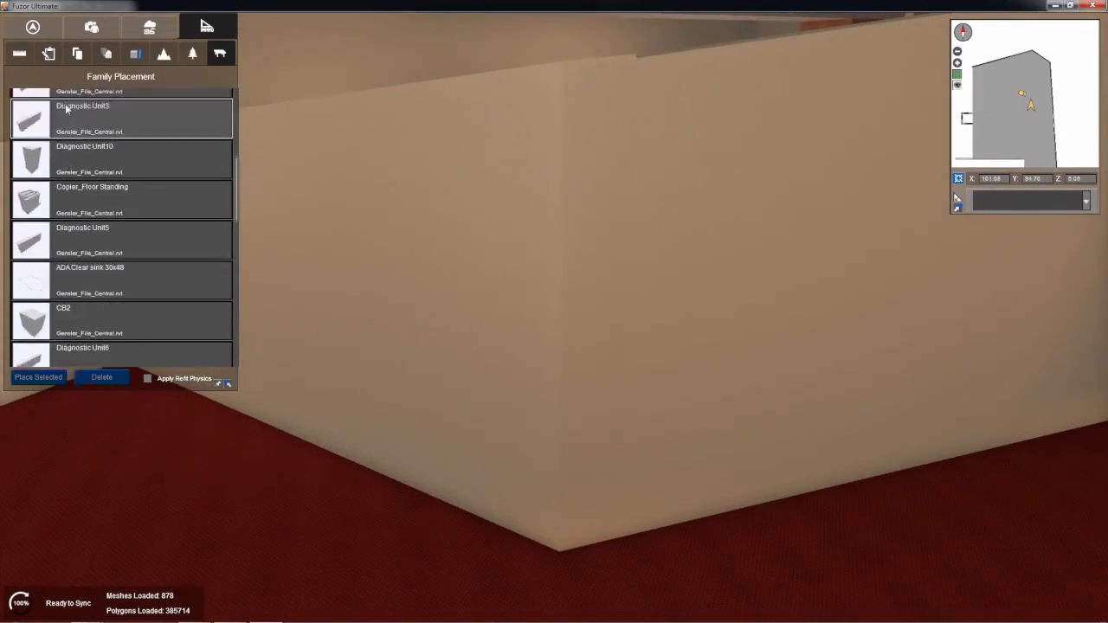
scroll(66, 105, up, 3)
click(17, 126)
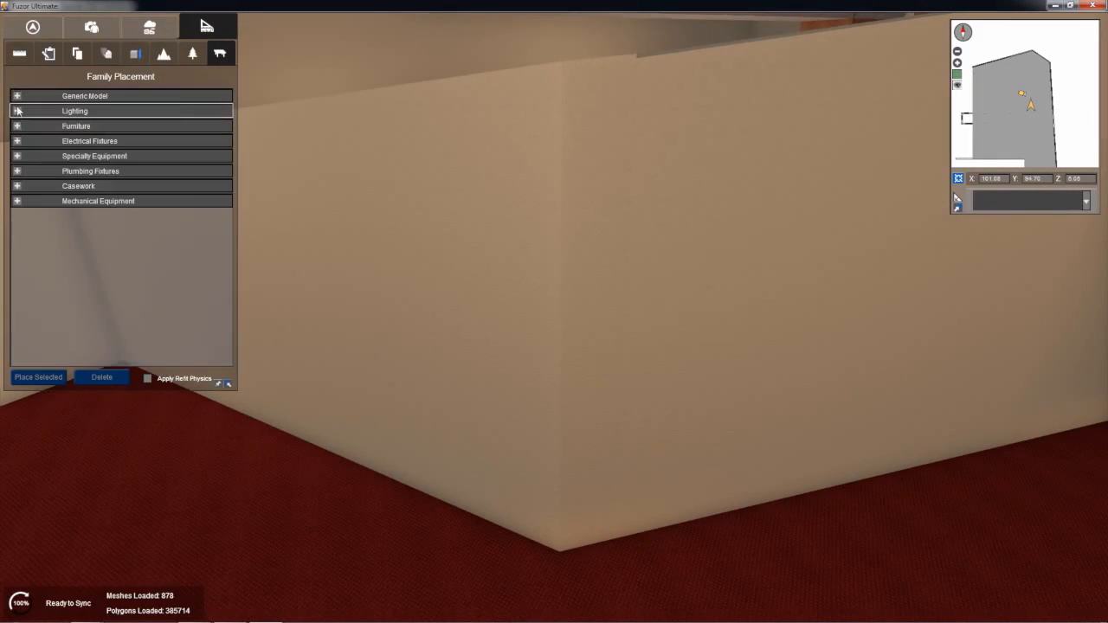
click(17, 127)
scroll(350, 239, down, 3)
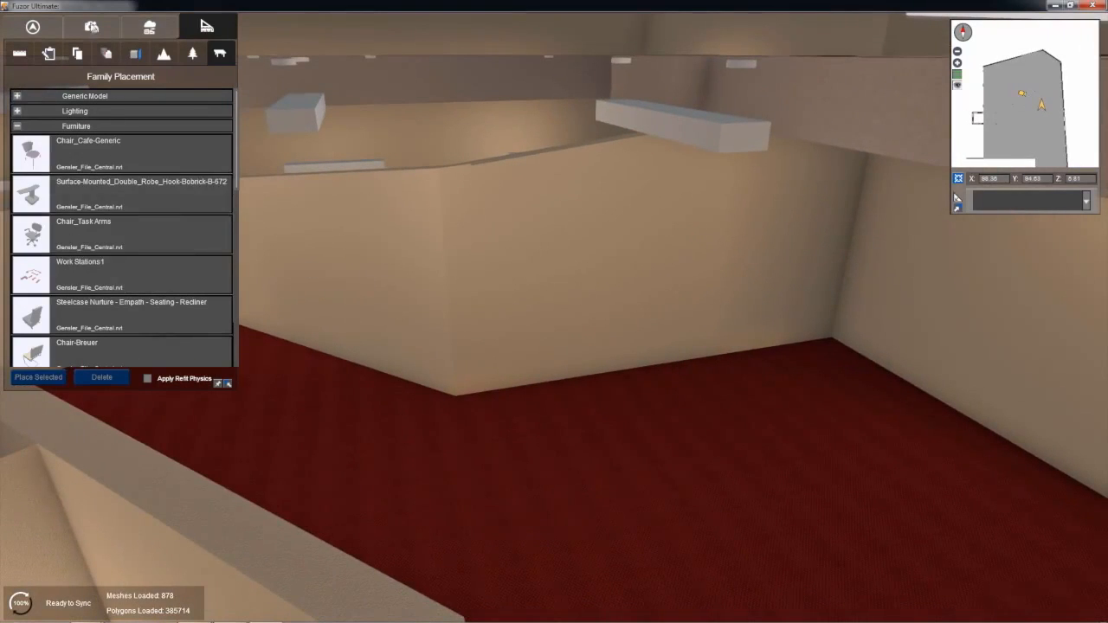
Step: From the saved view XMezOverX, place one Bench_Concrete in the mezzanine's angled end, about 0.98 m from the side wall and 2.11 m from the end wall
click(91, 26)
click(33, 113)
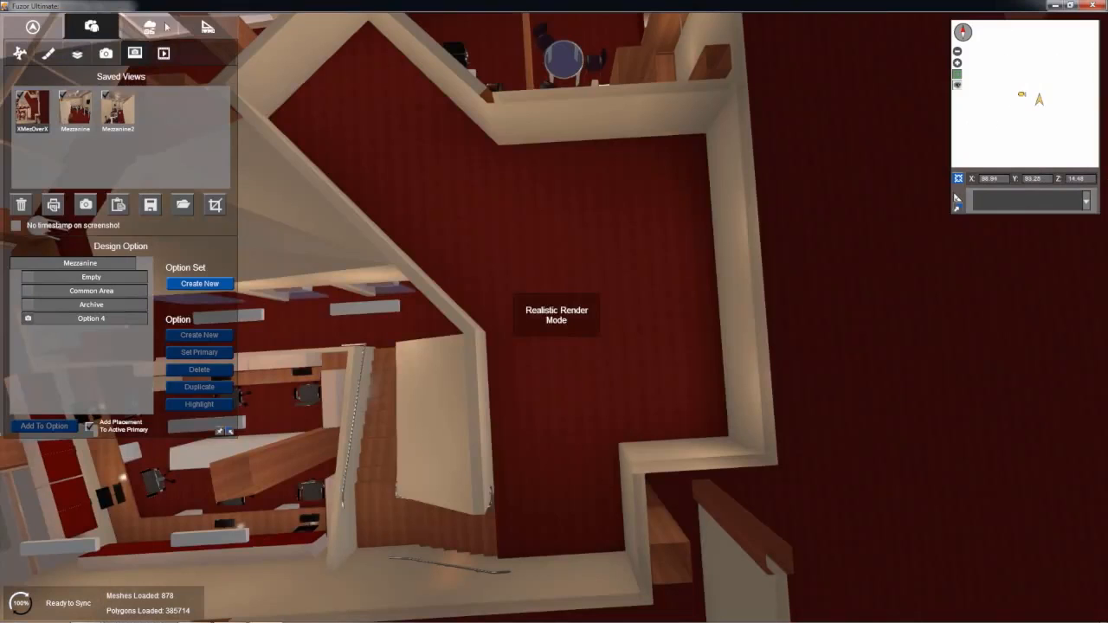
click(206, 26)
scroll(102, 260, down, 3)
scroll(102, 258, down, 6)
click(48, 313)
scroll(402, 155, up, 3)
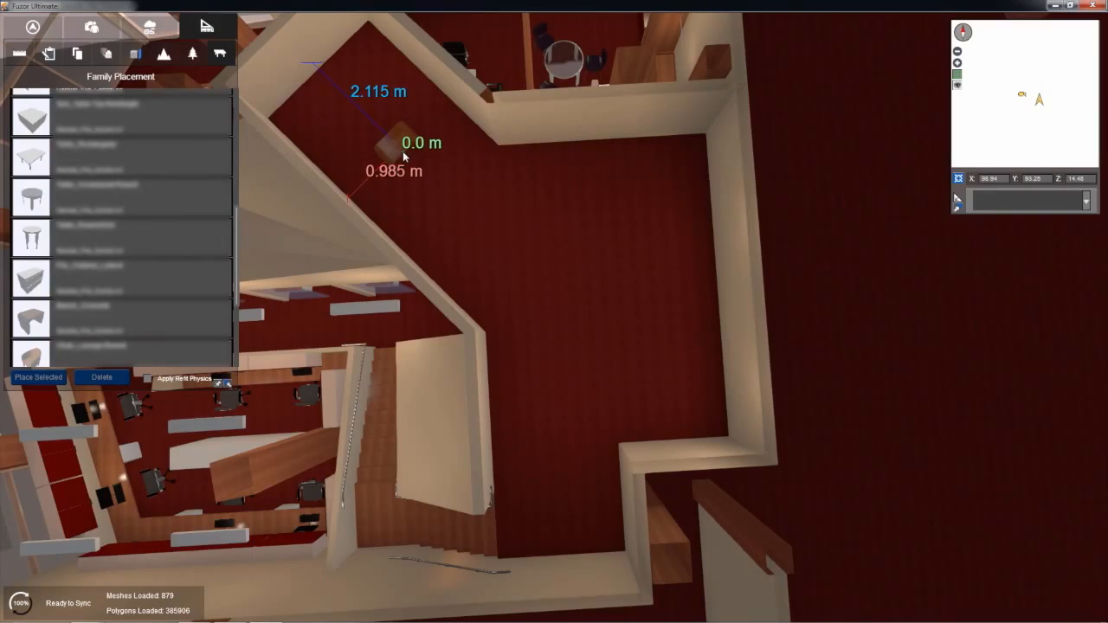
click(416, 169)
scroll(416, 169, up, 4)
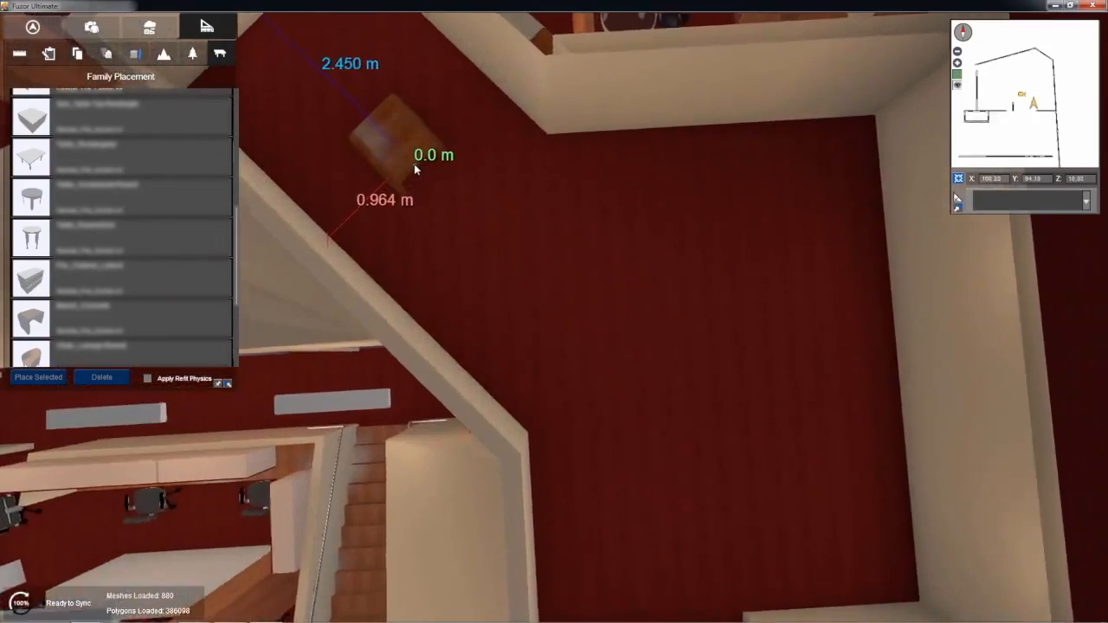
scroll(415, 167, up, 3)
middle_drag(752, 192, 740, 190)
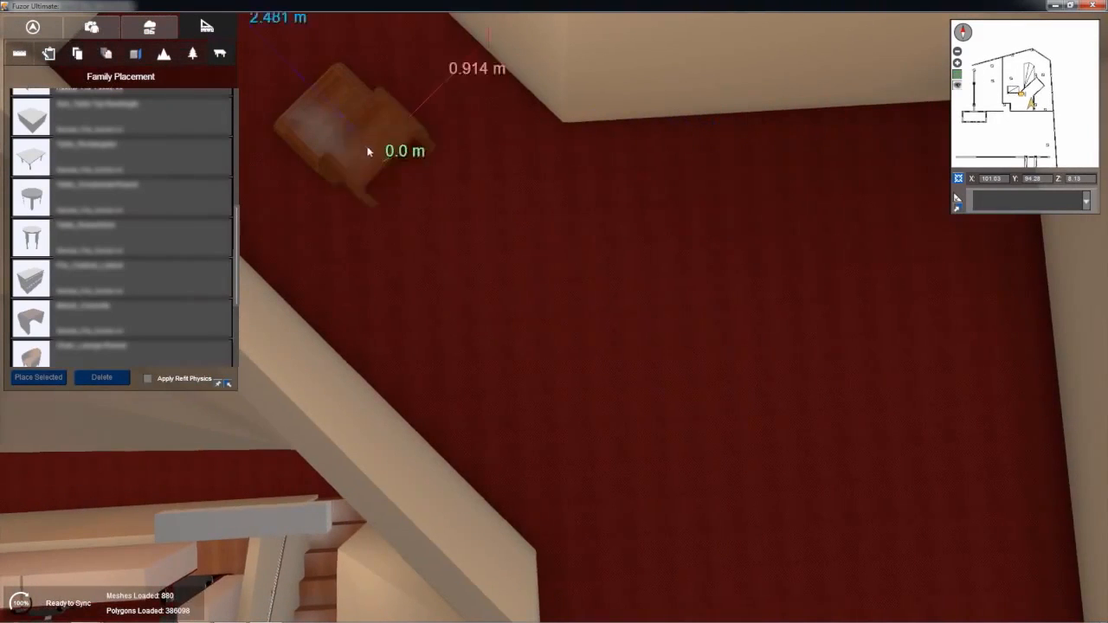
key(Escape)
Step: Scale the placed bench to 185% on the X axis and 125% on the Y and Z axes
click(332, 119)
right_drag(456, 330, 439, 305)
mouse_move(388, 177)
right_down()
mouse_move(412, 214)
mouse_move(398, 195)
right_up()
click(1013, 294)
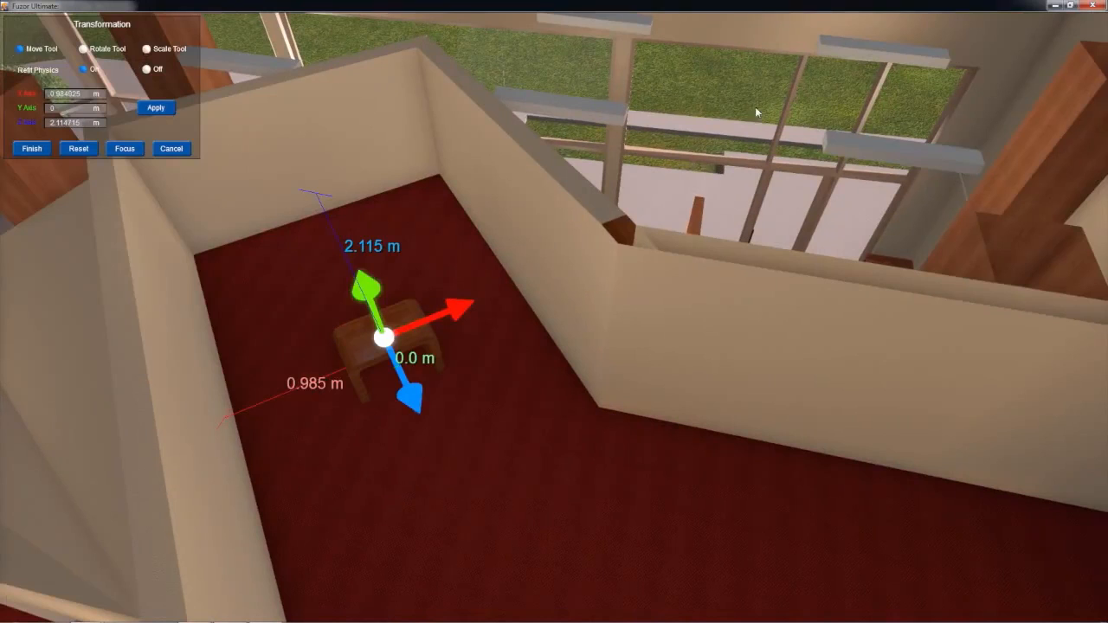
click(148, 49)
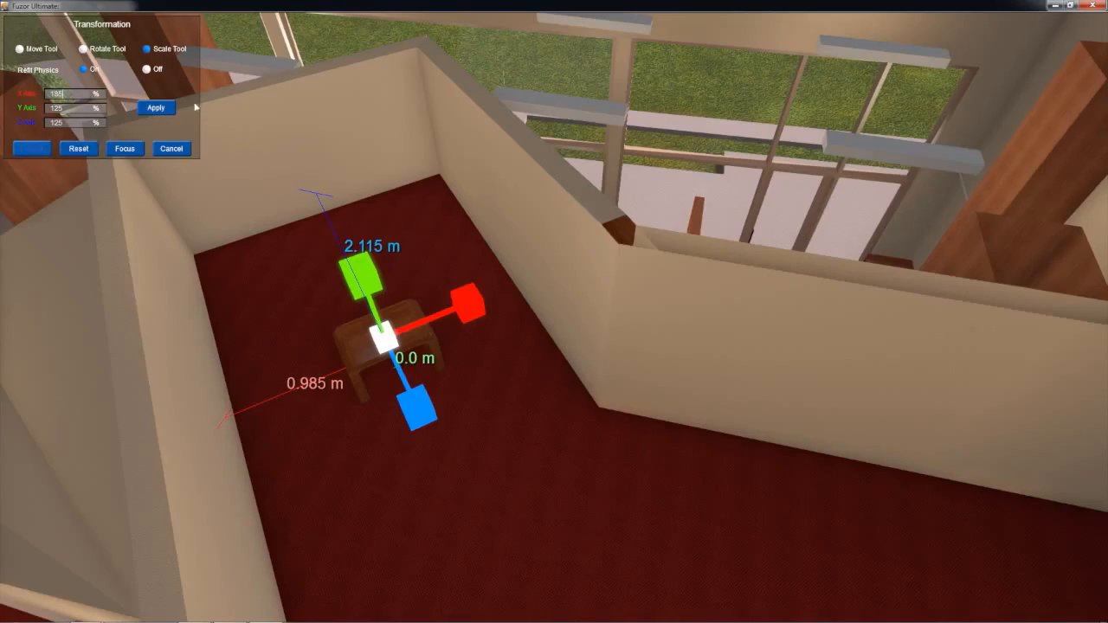
click(167, 109)
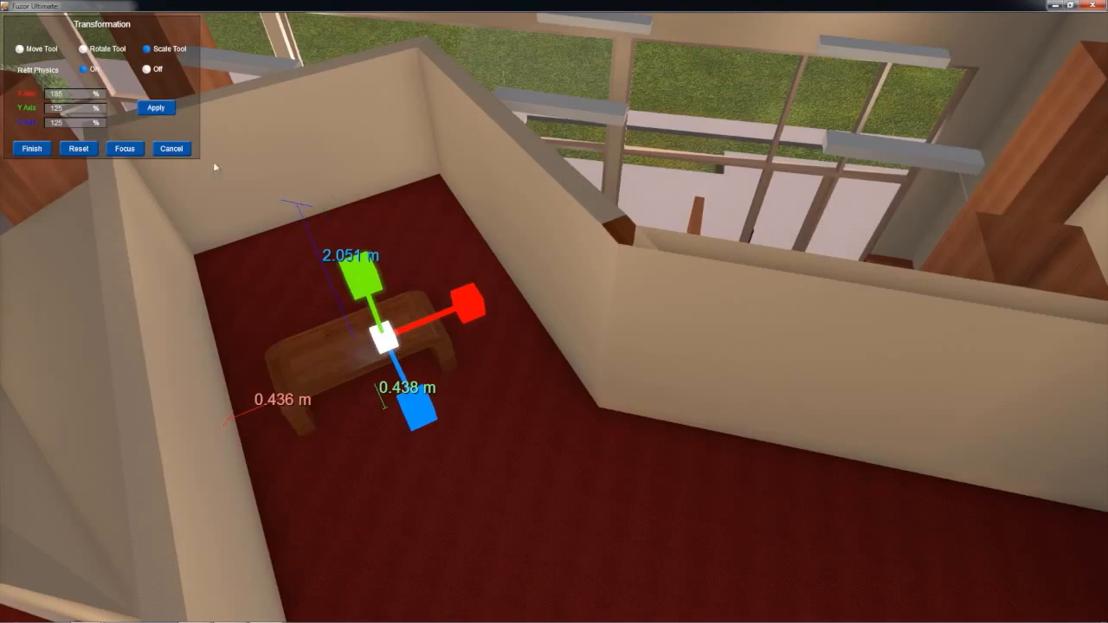
Step: Lower the scaled bench onto the mezzanine floor with the Move Tool
click(34, 51)
drag(381, 296, 292, 204)
middle_drag(410, 331, 425, 286)
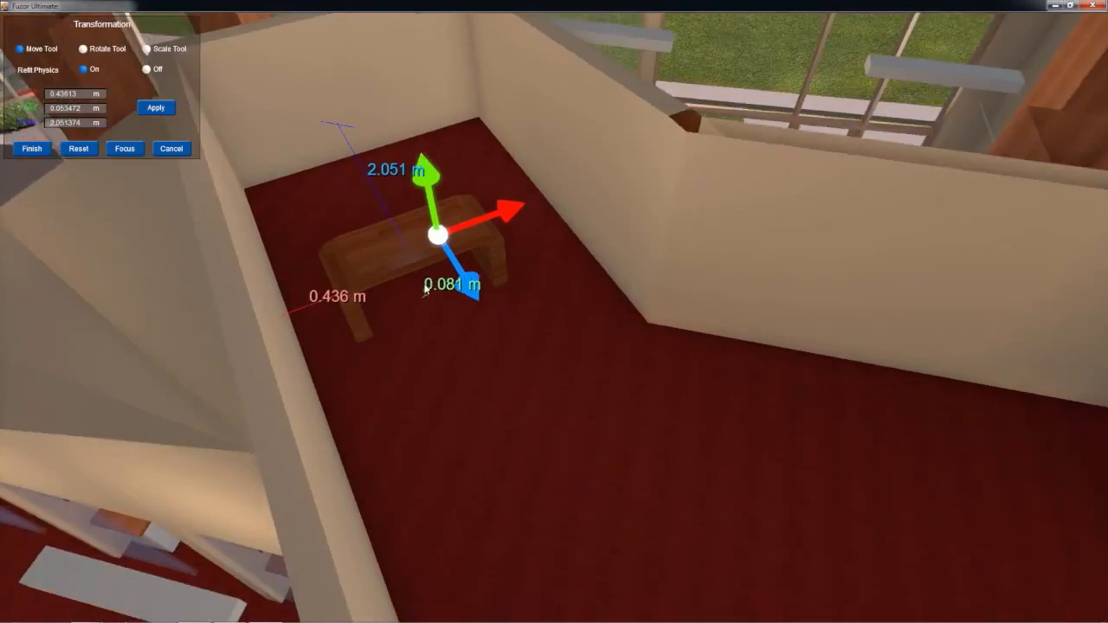
key(Escape)
Step: Shift the bench along its X axis to about 0.50 m from the side wall
click(429, 181)
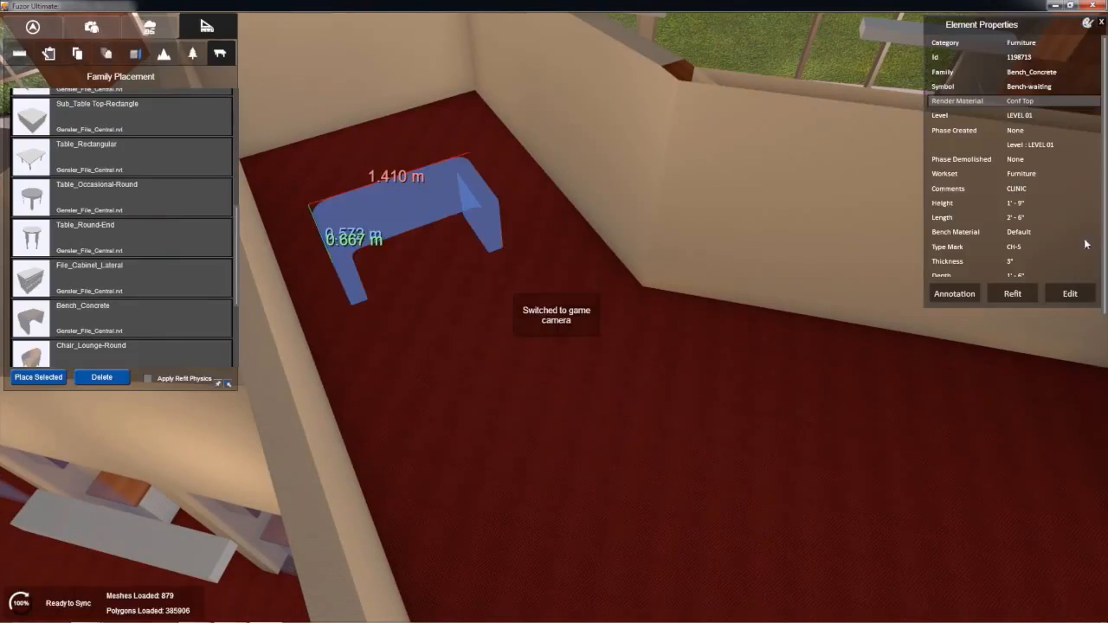
click(1028, 294)
drag(416, 110, 505, 250)
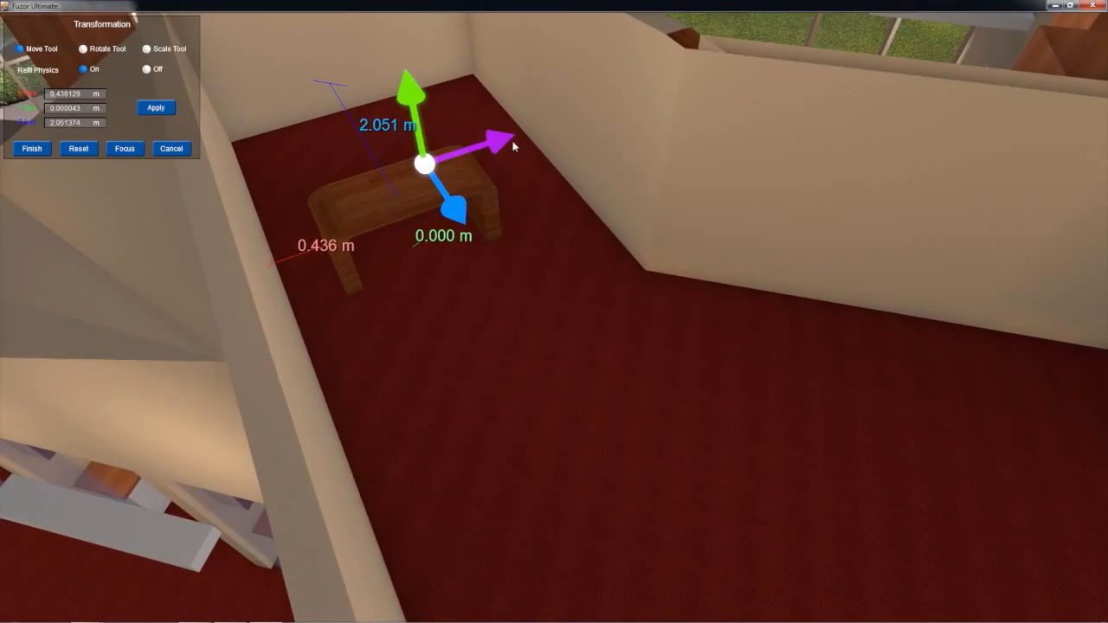
drag(510, 147, 514, 149)
right_drag(499, 144, 479, 184)
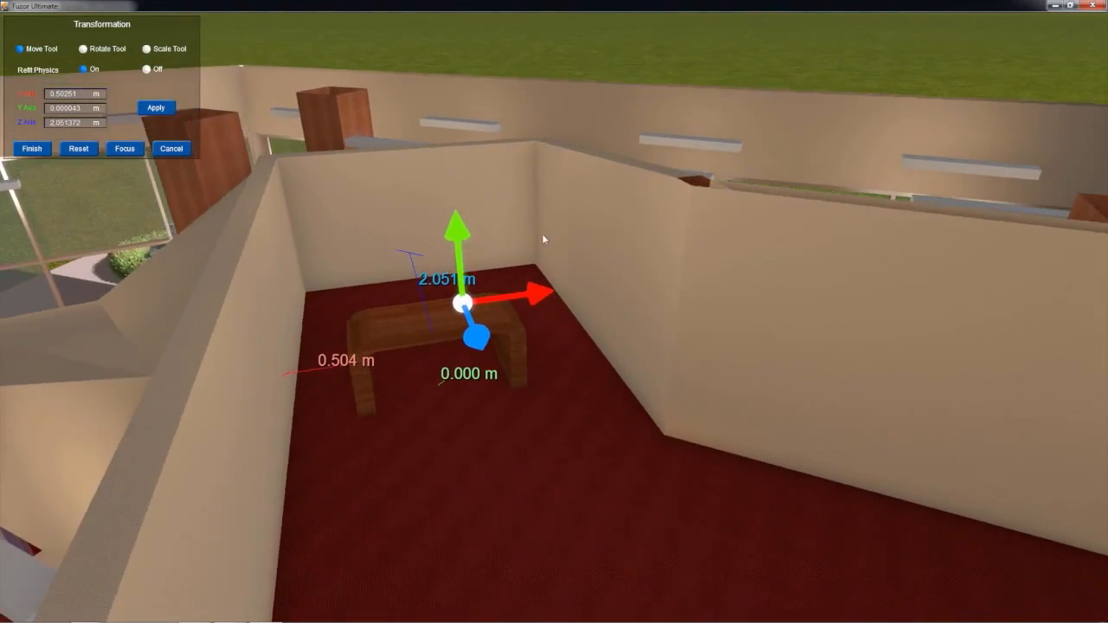
right_drag(543, 236, 515, 196)
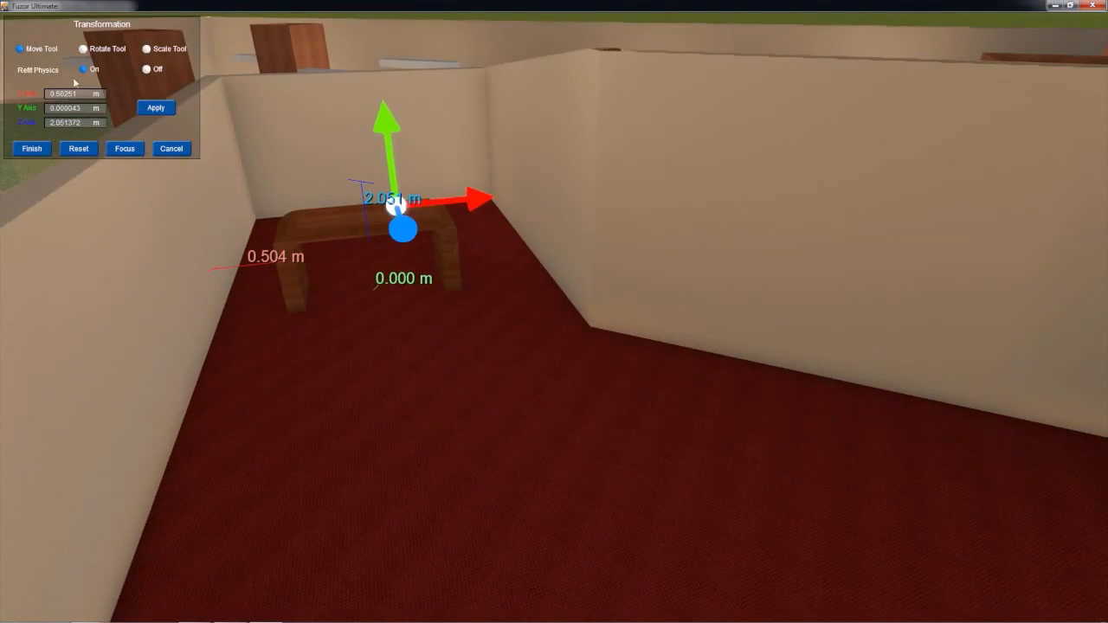
right_drag(290, 164, 430, 401)
key(Escape)
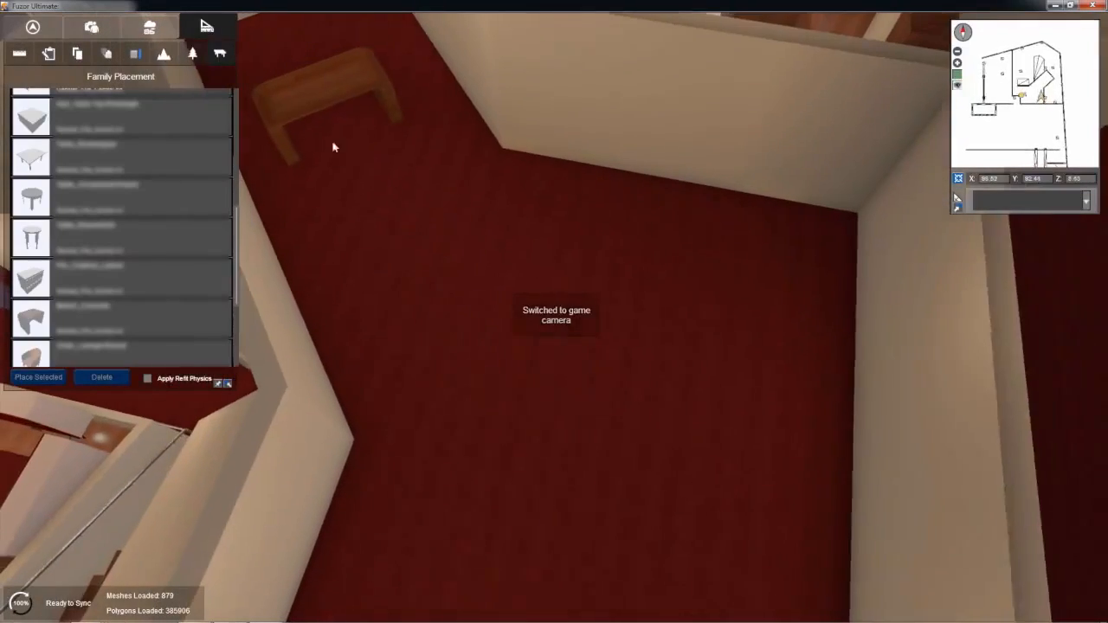
Step: Place two copies of the scaled bench, one against the far wall near the corner and one against the short wall at the opposite end
click(325, 92)
click(54, 382)
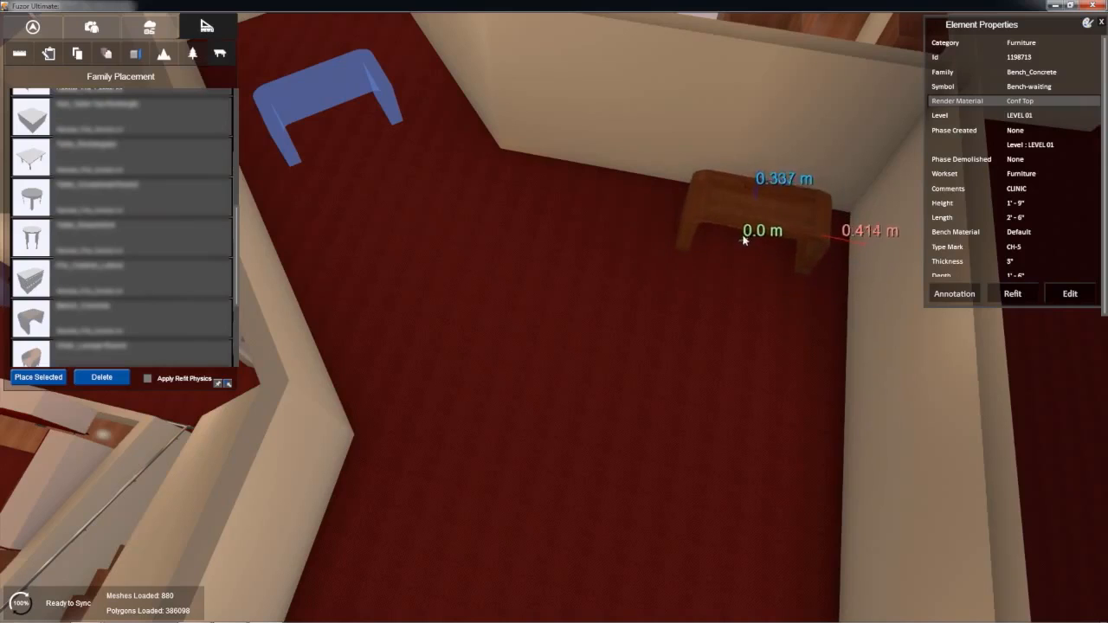
click(694, 218)
right_drag(529, 436, 1048, 530)
drag(666, 450, 695, 471)
click(694, 471)
key(Escape)
Step: Move the bench at the short wall along its X axis to about 0.76 m from the adjoining wall
click(699, 455)
click(1023, 298)
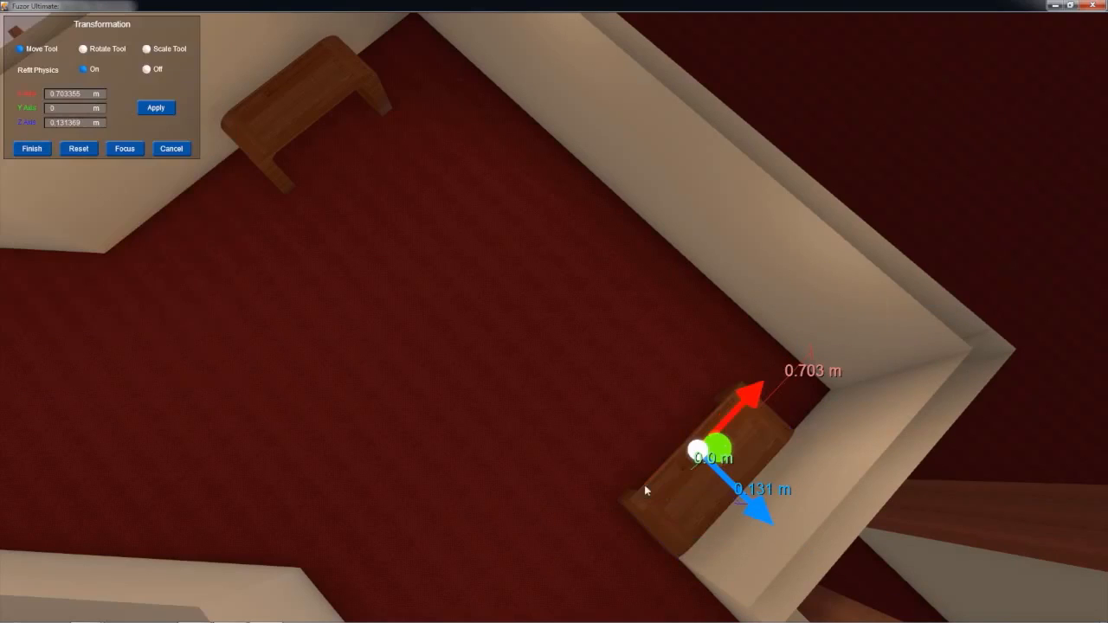
drag(734, 413, 725, 421)
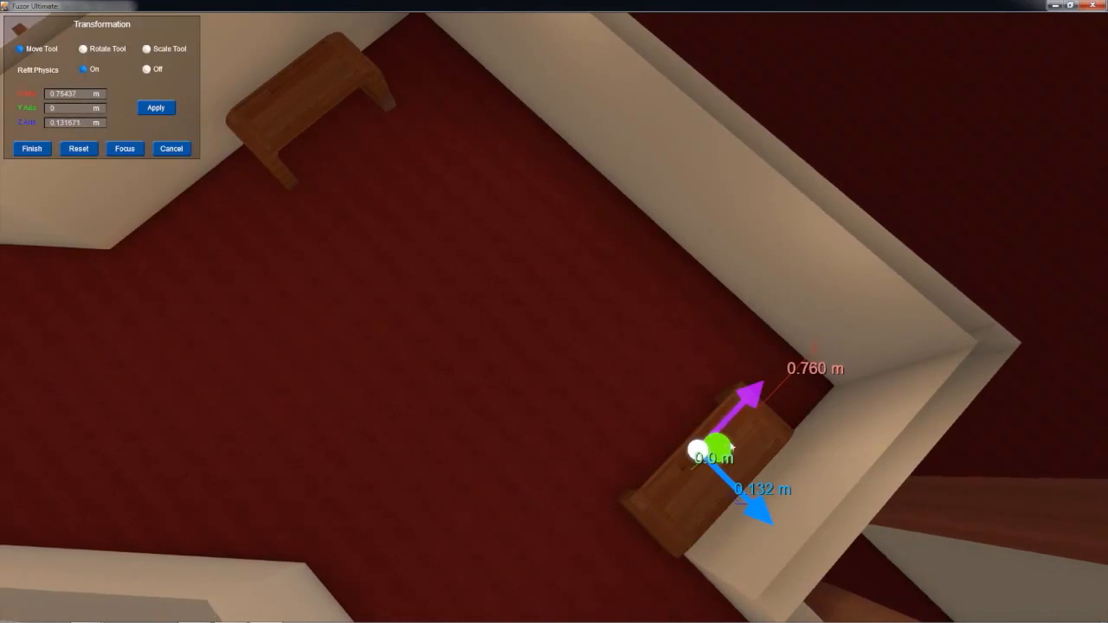
key(Escape)
right_drag(799, 455, 504, 383)
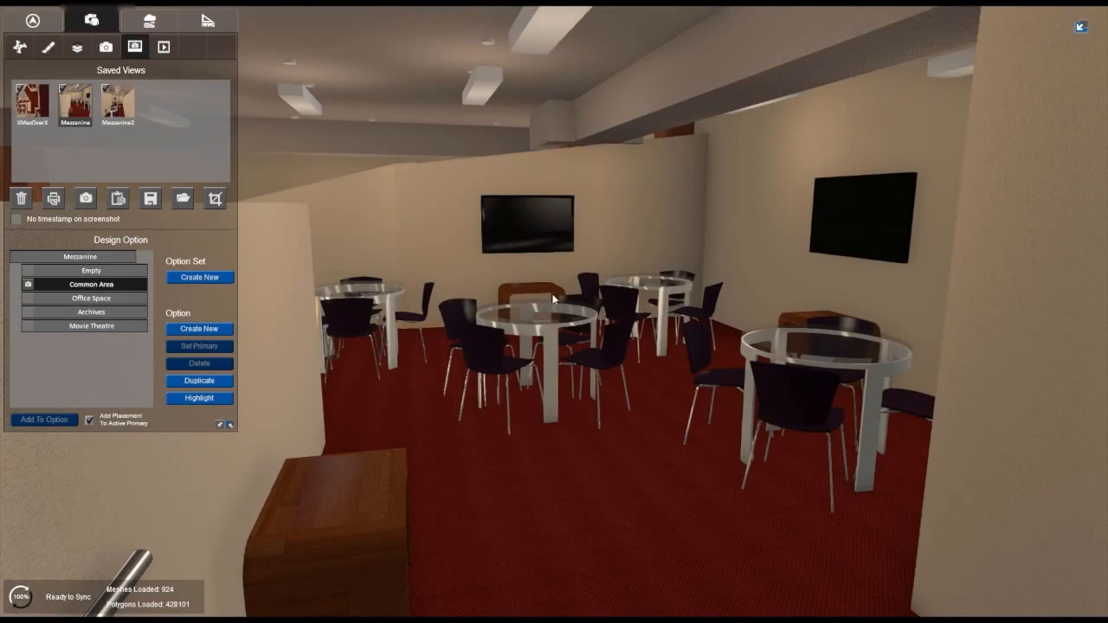
Step: Examine the Common Area design option's furniture layout, and switch to Office Space to inspect its desks, meeting table and whiteboards
key(w)
right_drag(549, 317, 586, 308)
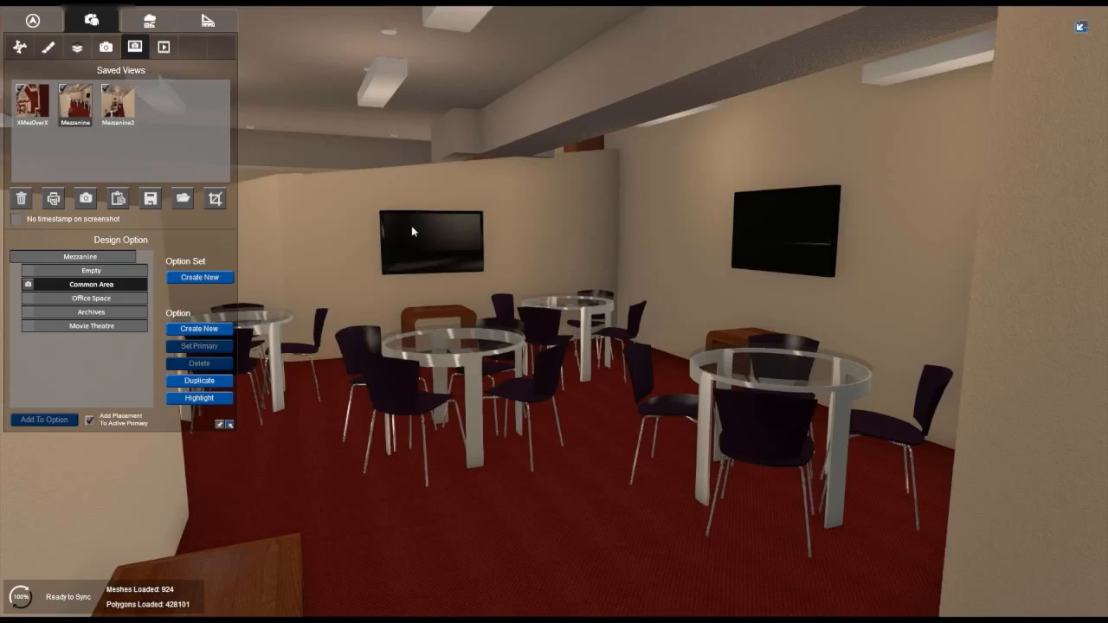
right_drag(441, 246, 419, 256)
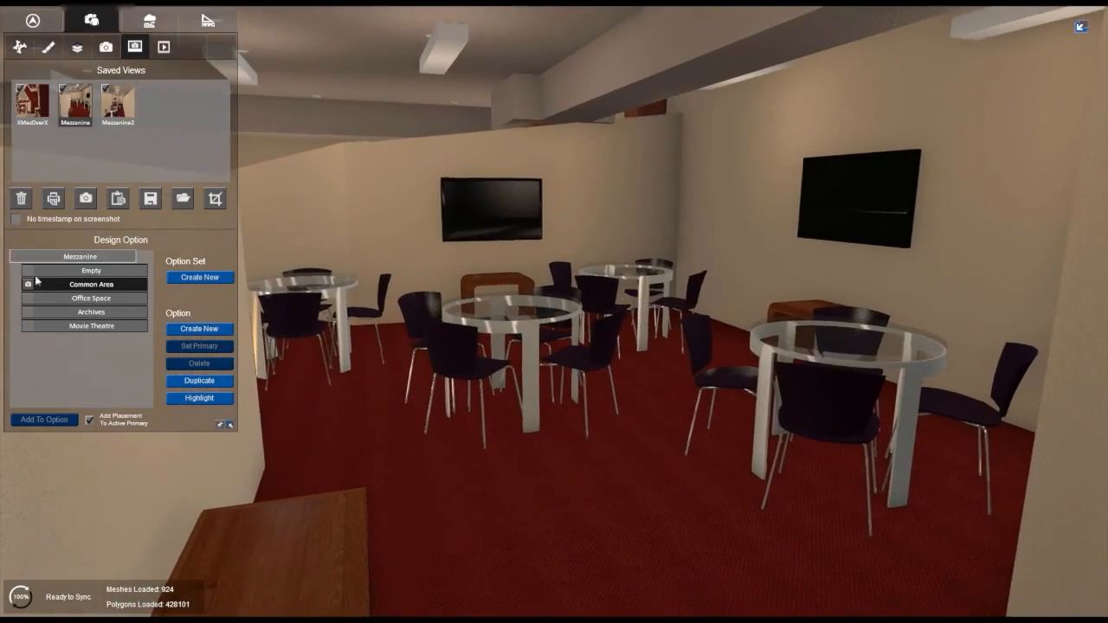
click(32, 298)
right_drag(511, 283, 329, 333)
key(w)
right_drag(412, 305, 431, 353)
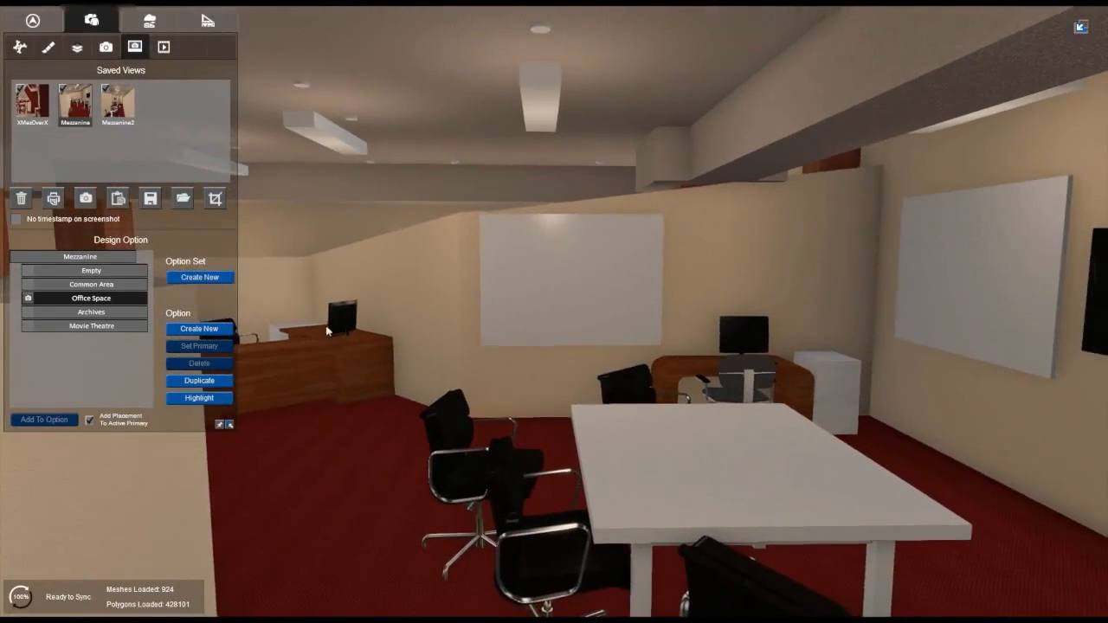
Step: Activate the Archives option to inspect its copier, file cabinets, table and wall monitor, and bring up the Movie Theatre option
click(90, 312)
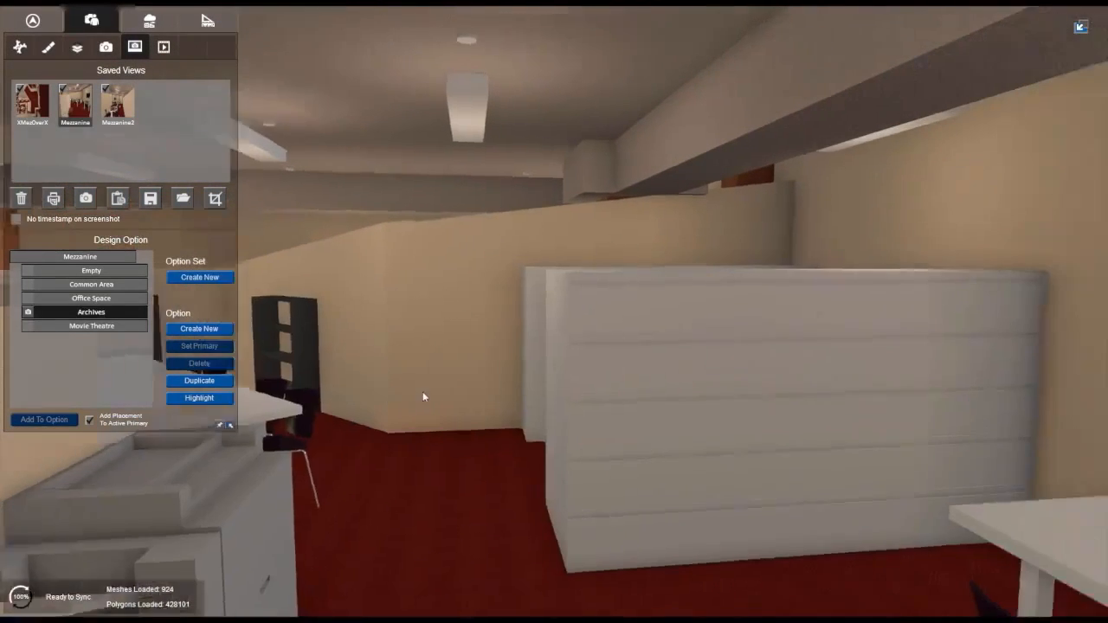
right_drag(423, 393, 267, 446)
right_drag(299, 408, 336, 508)
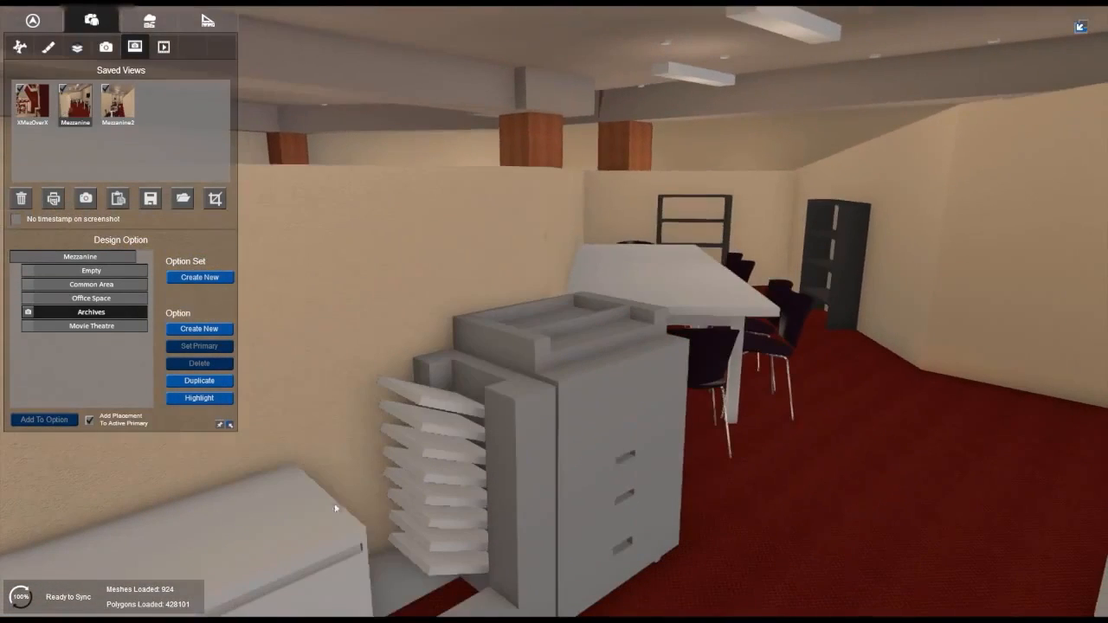
right_drag(499, 438, 774, 450)
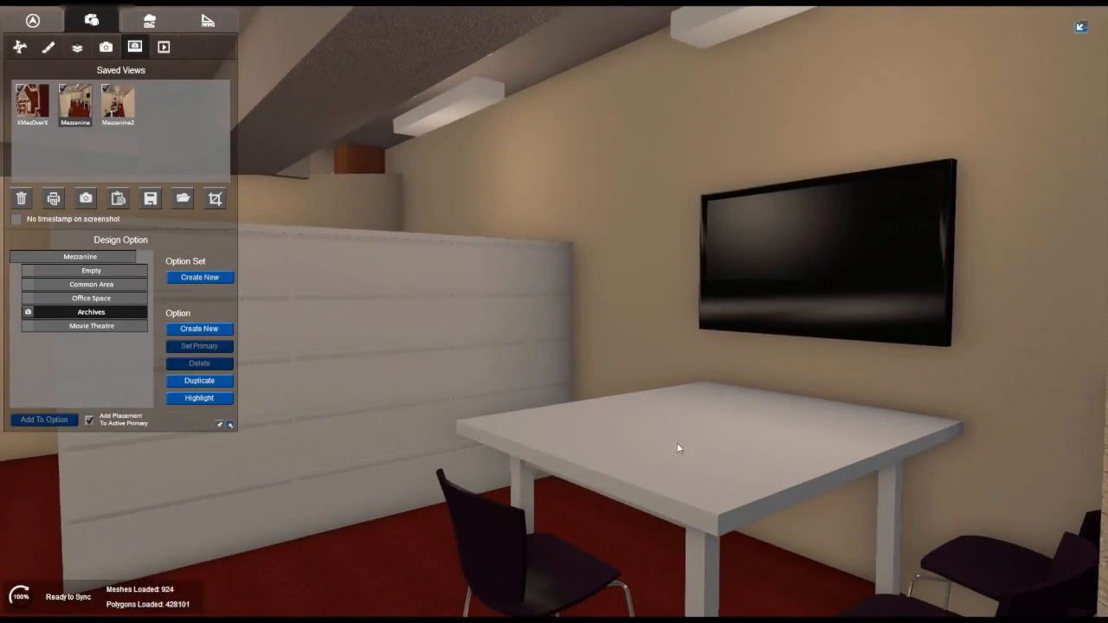
right_drag(771, 505, 708, 529)
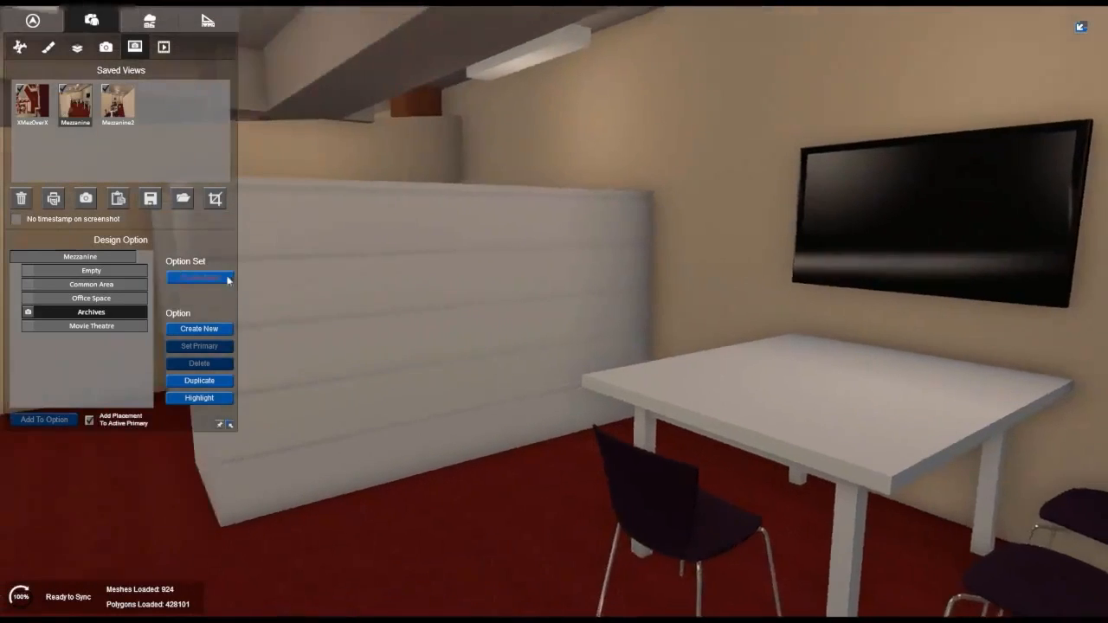
right_drag(228, 277, 1, 317)
click(30, 327)
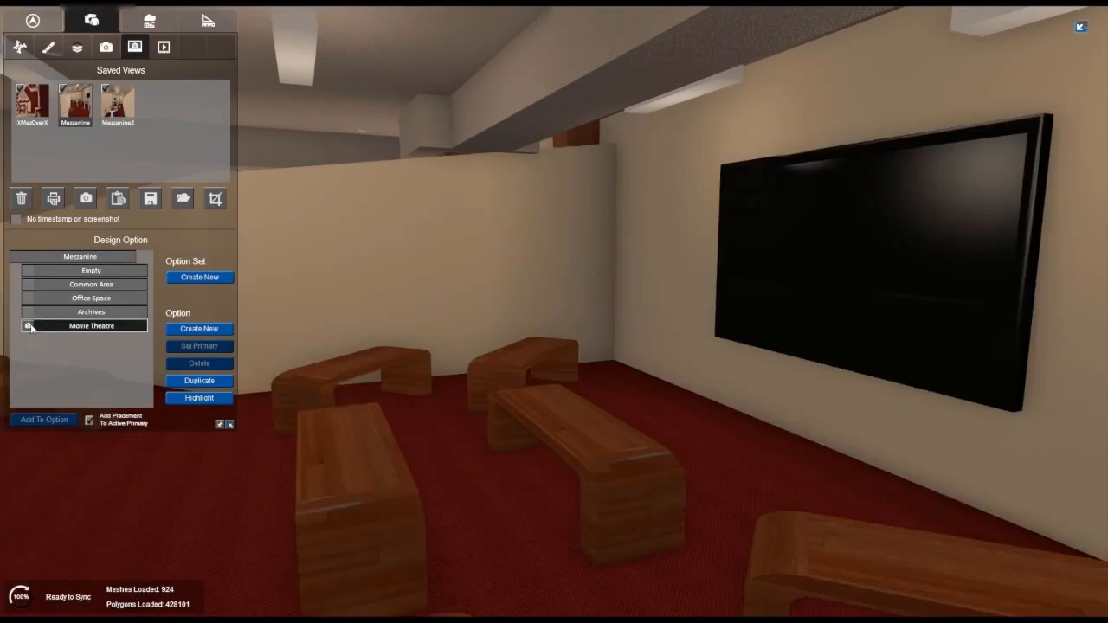
Step: Place a Male Casual pedestrian in the Sit pose on the bench nearest the wall-mounted TV in the Movie Theatre
key(s)
right_drag(450, 336, 513, 356)
key(w)
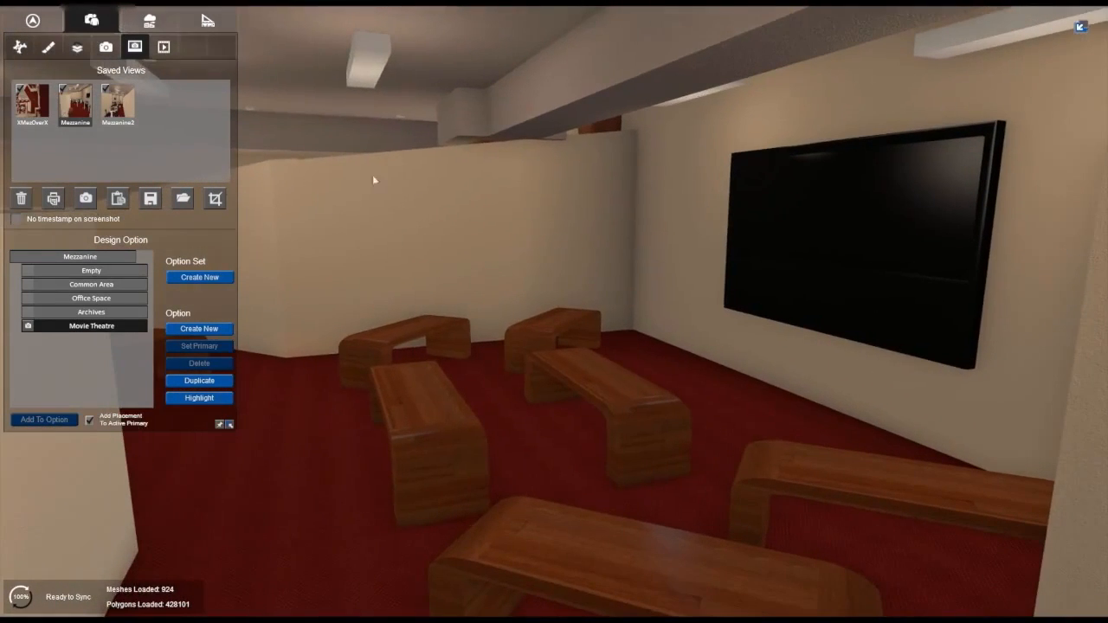
click(147, 20)
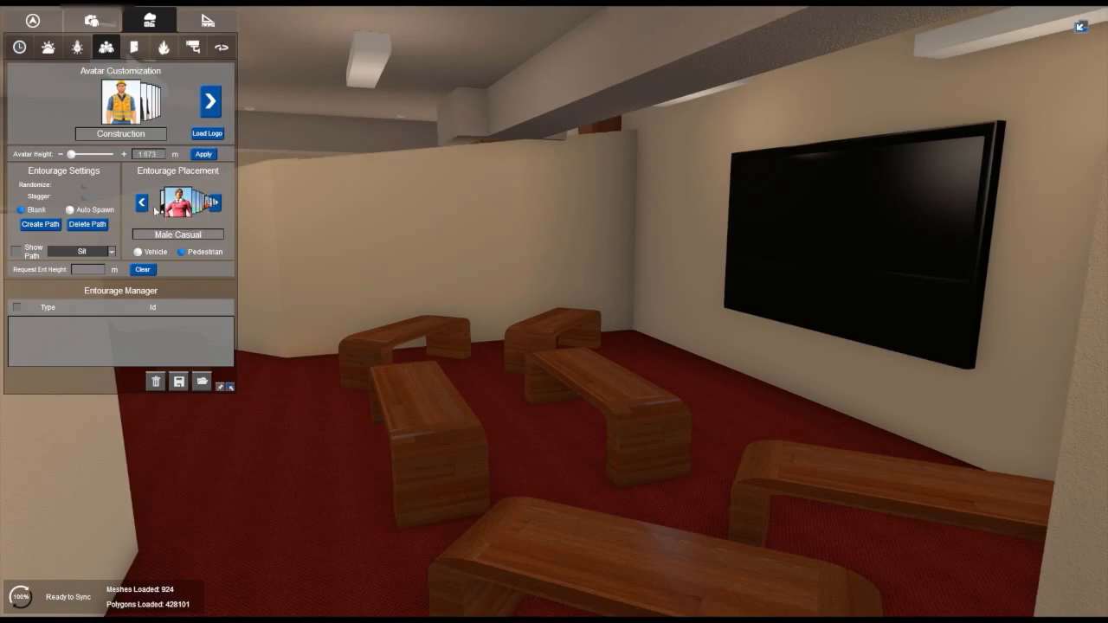
drag(172, 211, 821, 450)
scroll(808, 490, down, 5)
key(w)
right_drag(824, 448, 1064, 495)
key(w)
drag(939, 447, 884, 428)
click(884, 428)
right_drag(967, 430, 727, 432)
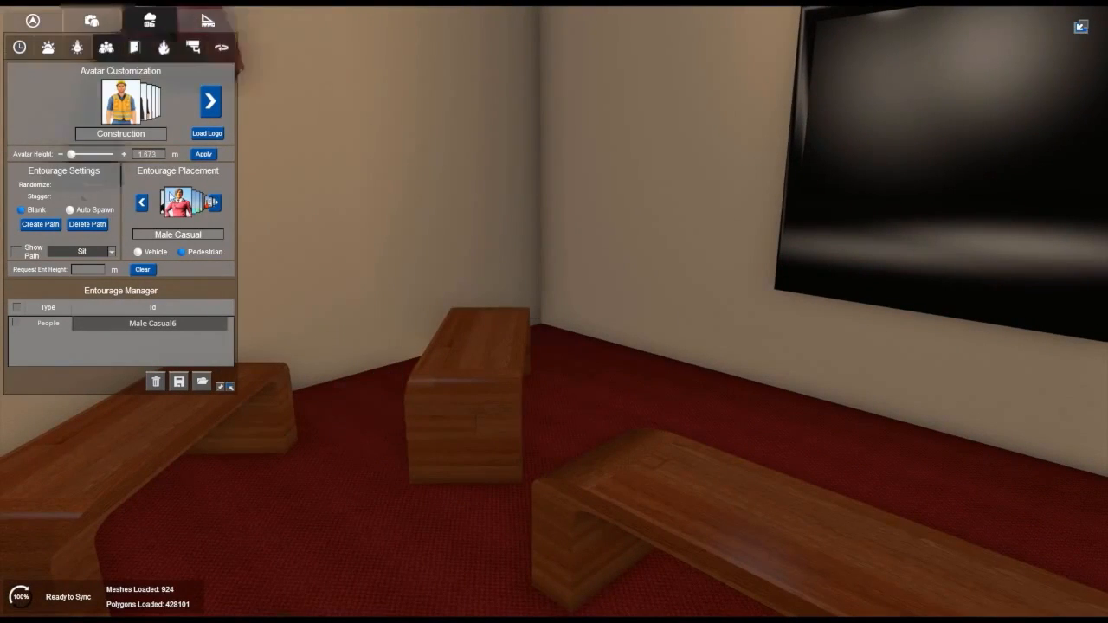
Step: Seat a Male Business and a Female Business pedestrian side by side on the back bench along the far wall
click(145, 204)
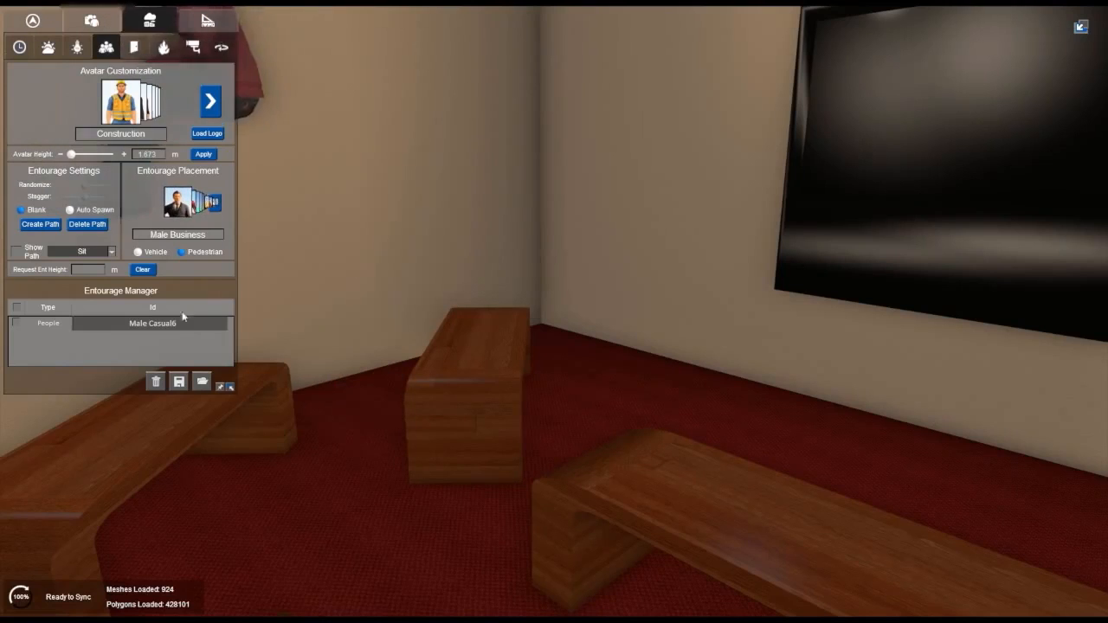
key(a)
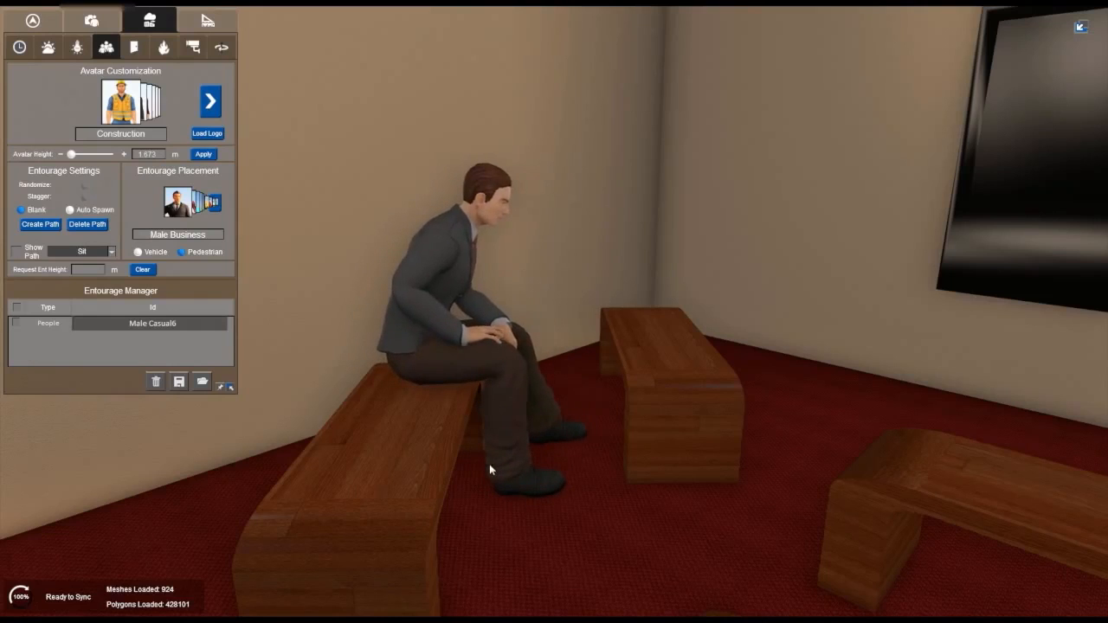
click(489, 463)
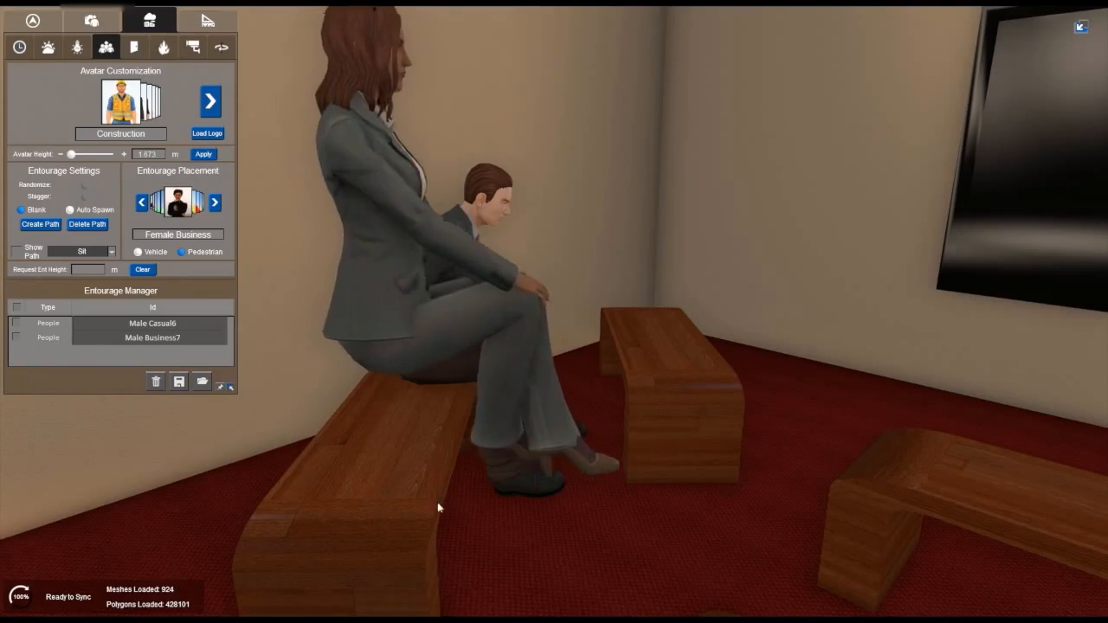
click(442, 558)
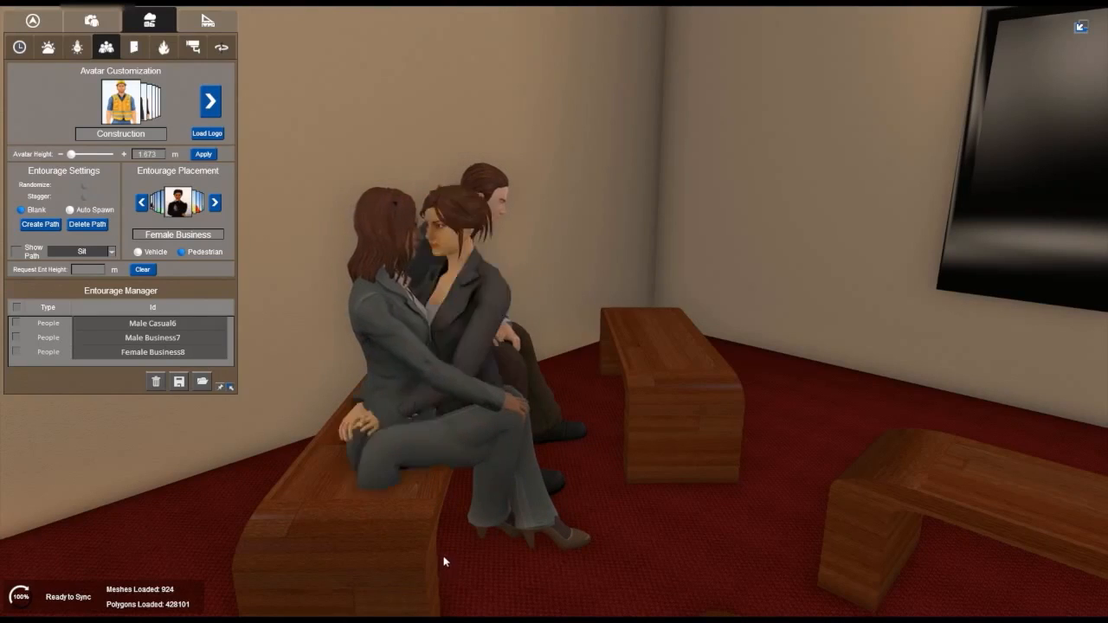
Step: Seat Girl Teenage01 and Boy Teenage03 side by side on the front bench by the far corner, and end the placement
click(213, 204)
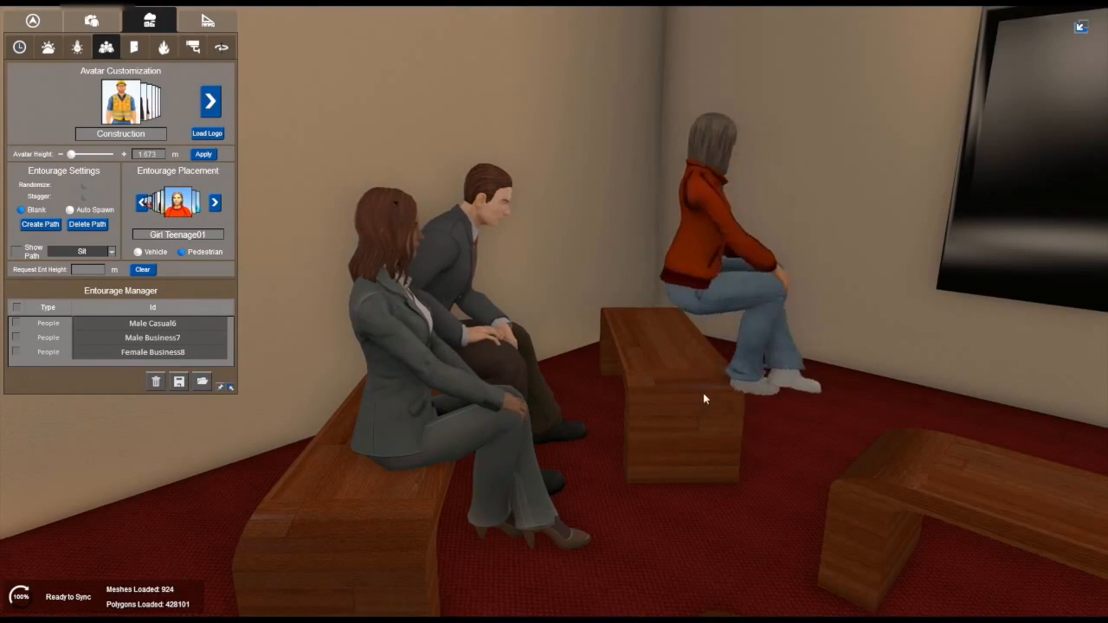
right_drag(625, 389, 391, 425)
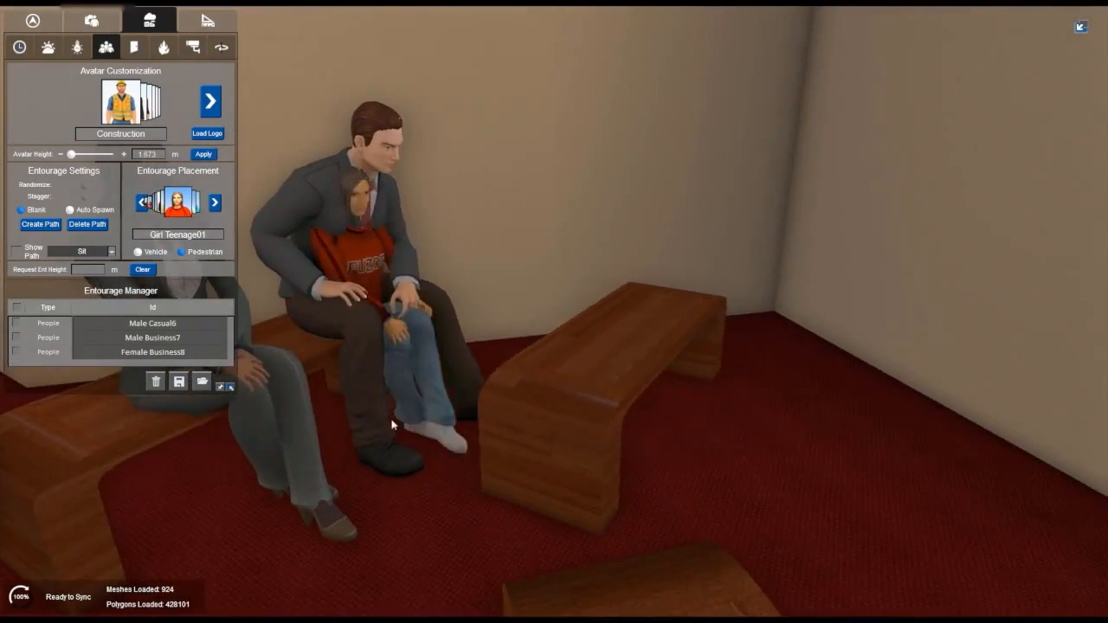
click(655, 405)
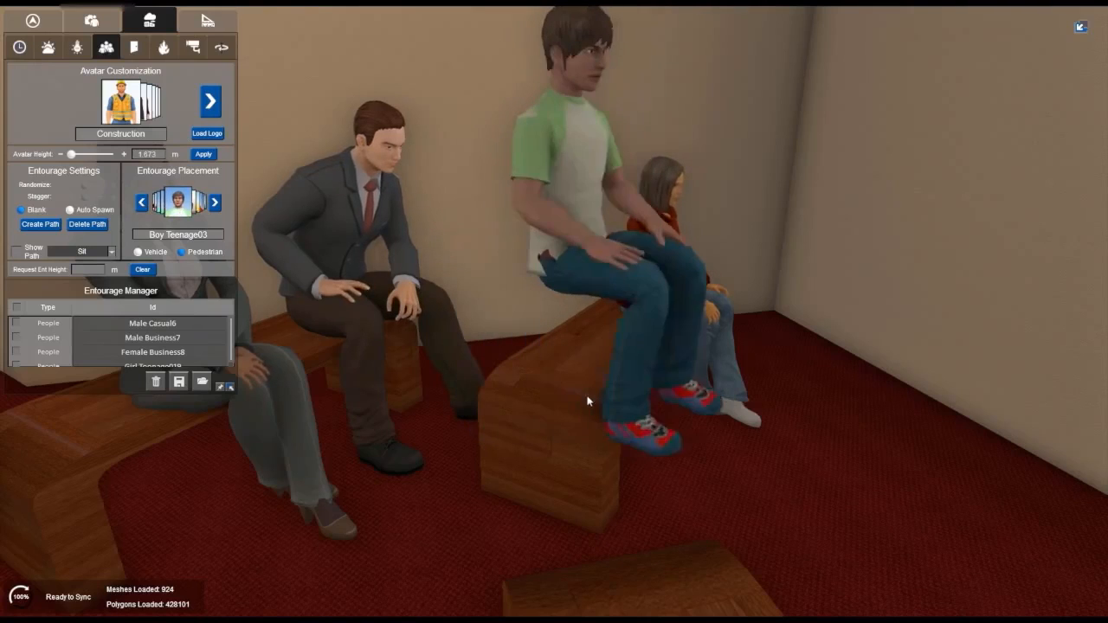
click(624, 448)
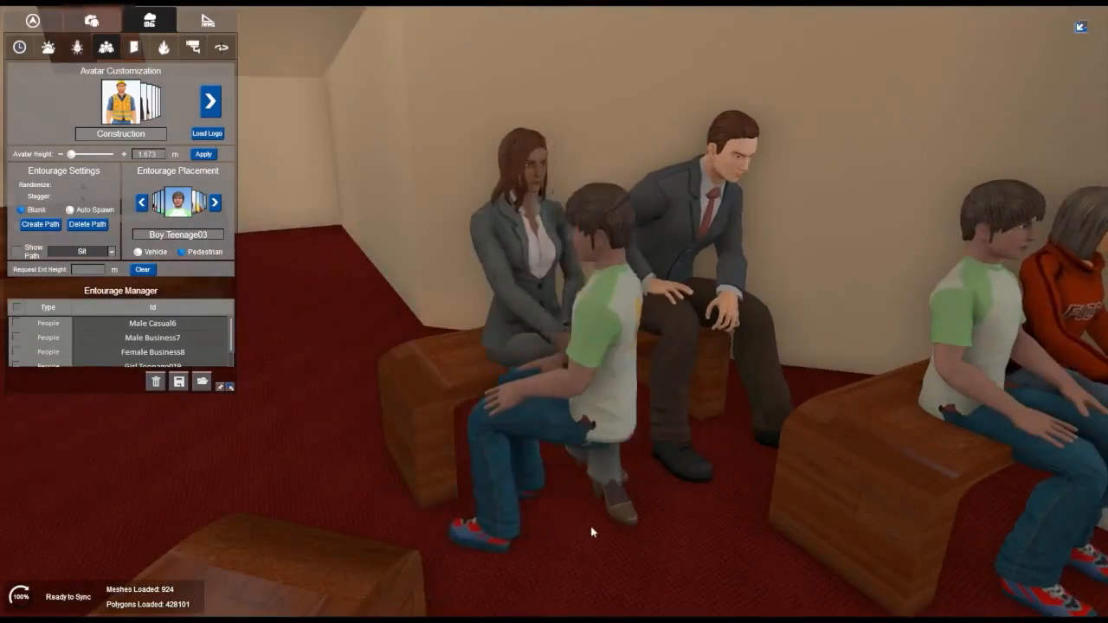
scroll(502, 510, down, 3)
right_drag(502, 509, 544, 522)
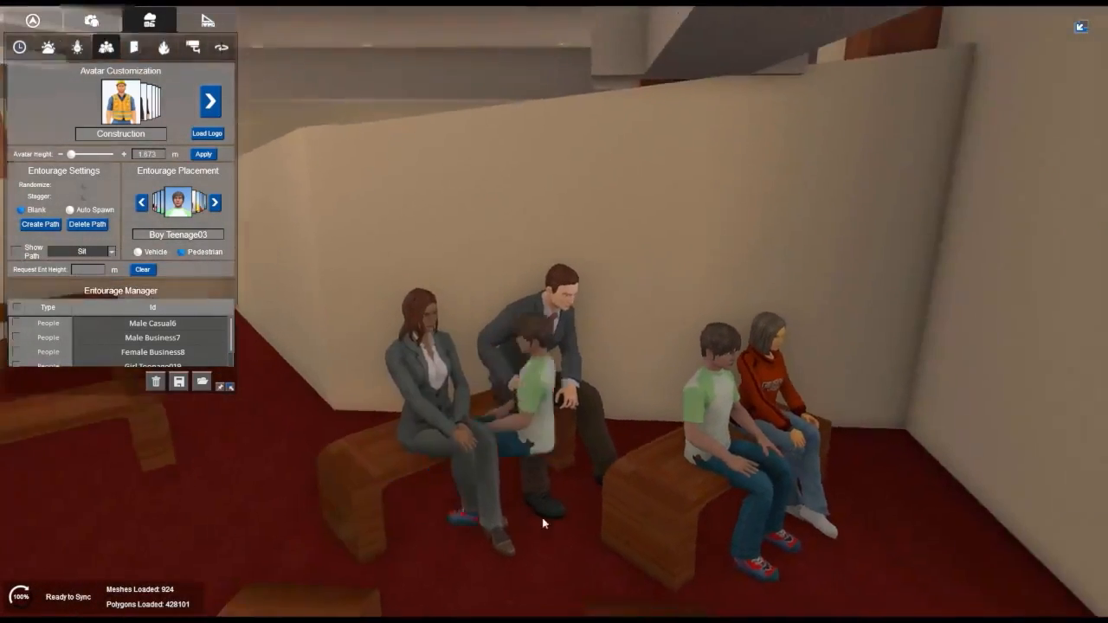
middle_drag(544, 522, 562, 443)
scroll(528, 463, down, 2)
scroll(528, 463, down, 1)
key(Escape)
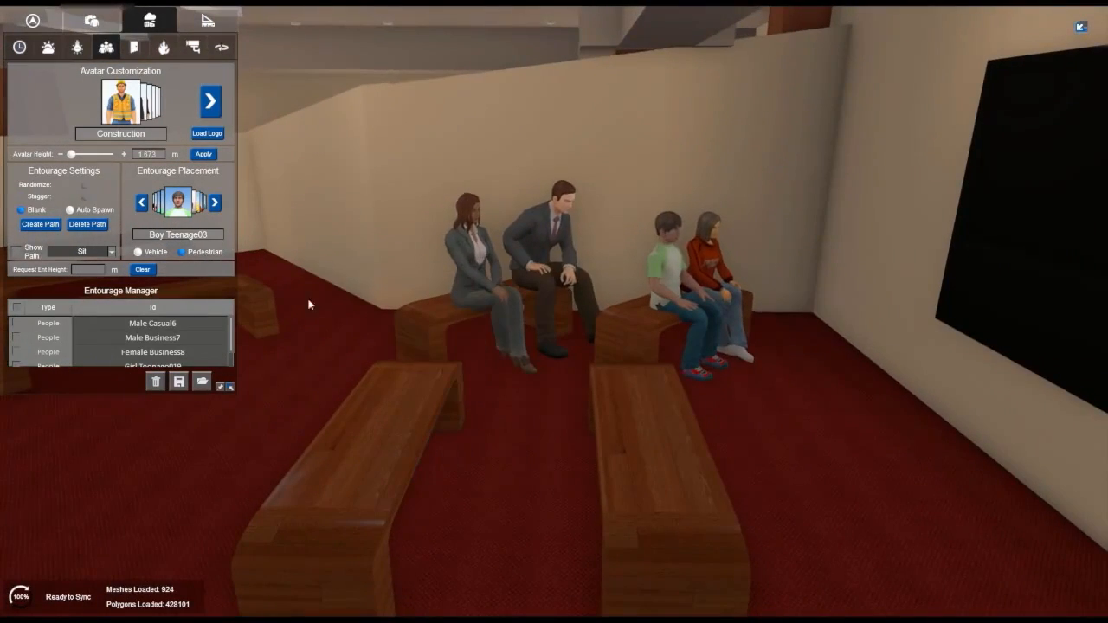
Step: Seat another Male Business pedestrian on the middle bench of the back row, facing the TV
click(215, 202)
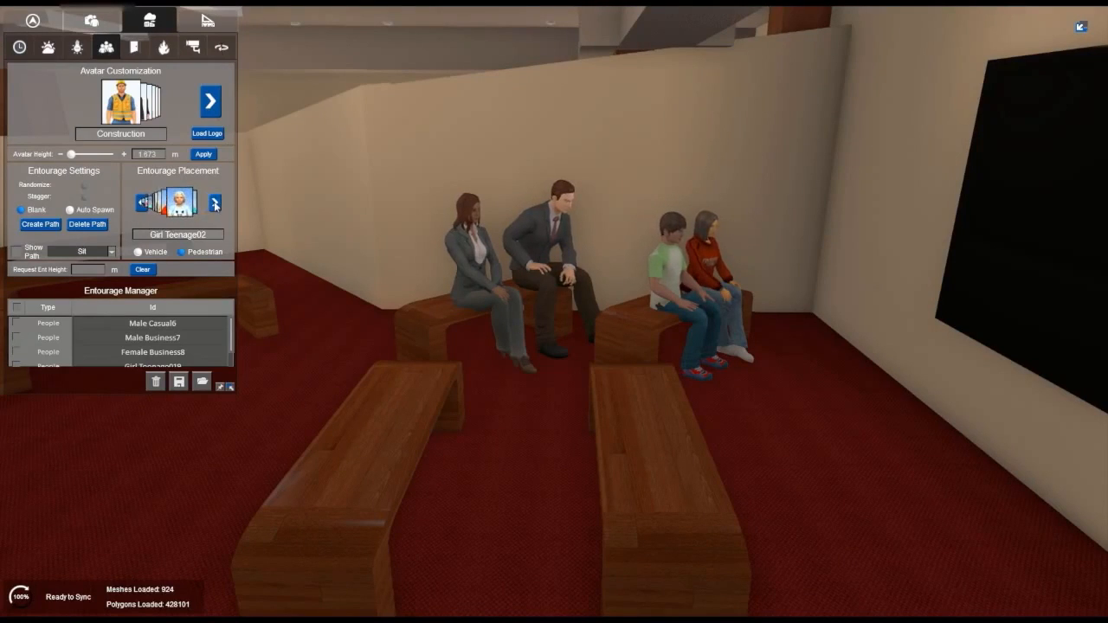
click(218, 204)
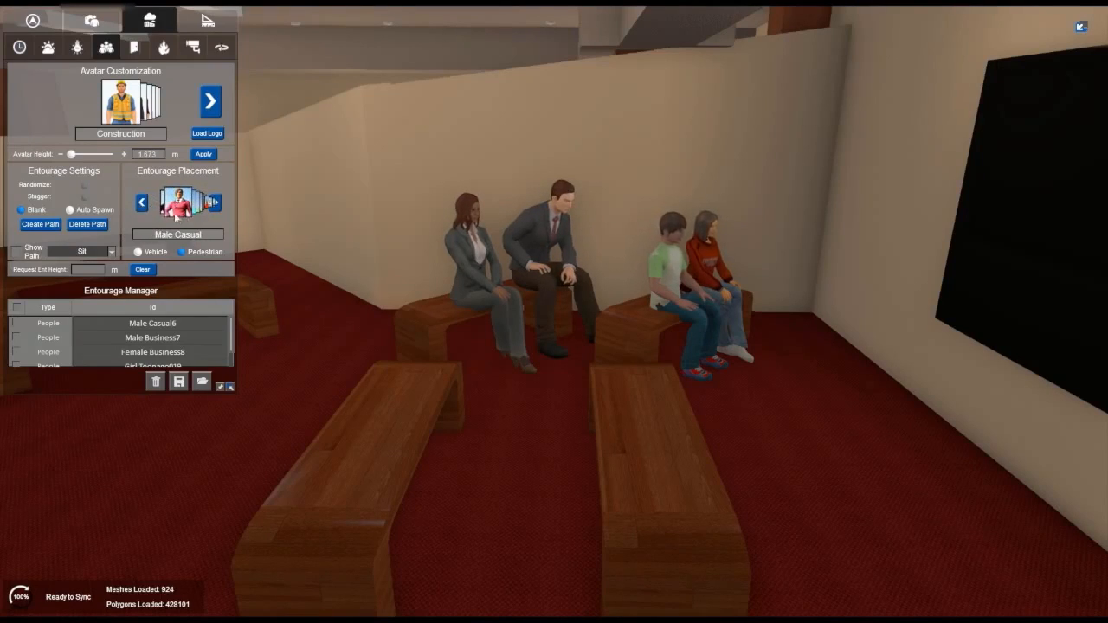
click(391, 399)
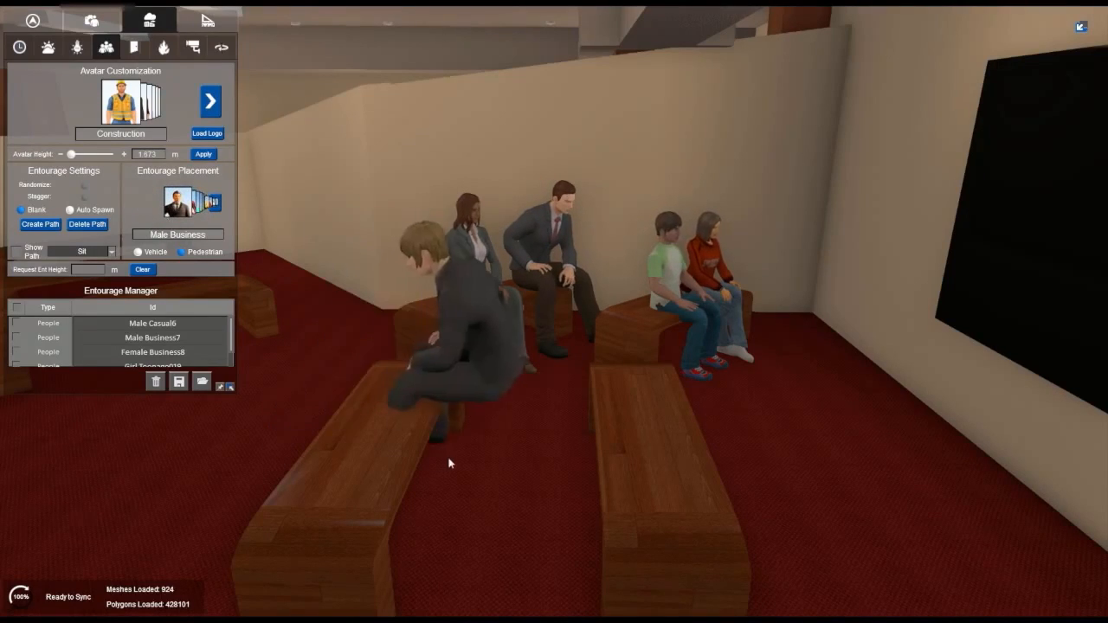
Step: Set the wall-mounted TV's Media Switch to Media On and view the playing video from the audience area and up close
right_drag(563, 457, 809, 441)
right_drag(502, 420, 600, 412)
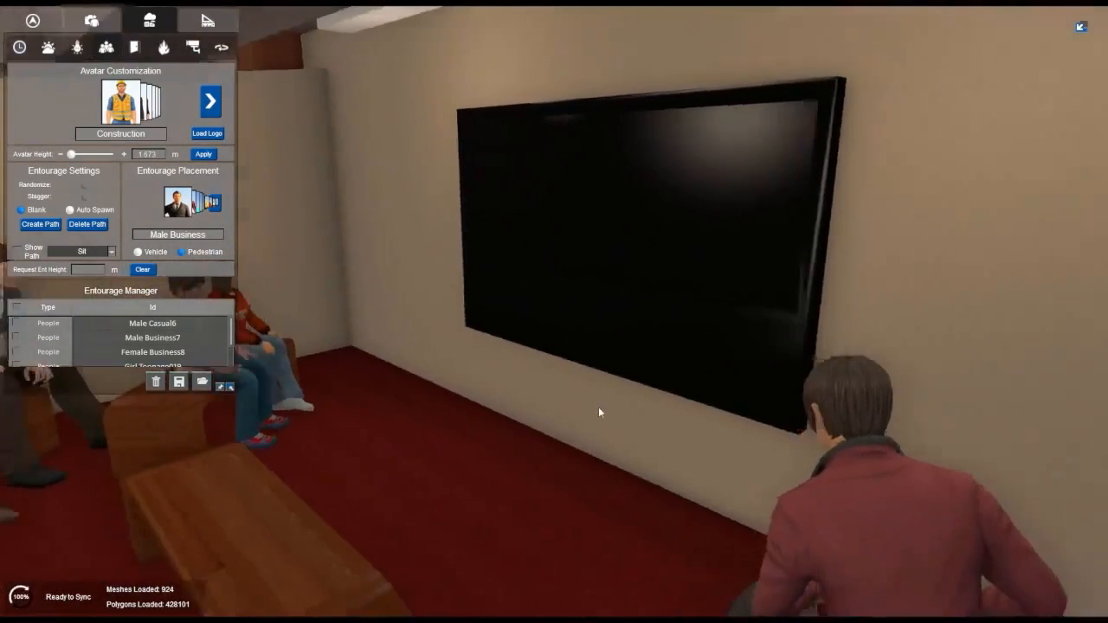
scroll(598, 411, down, 3)
click(629, 241)
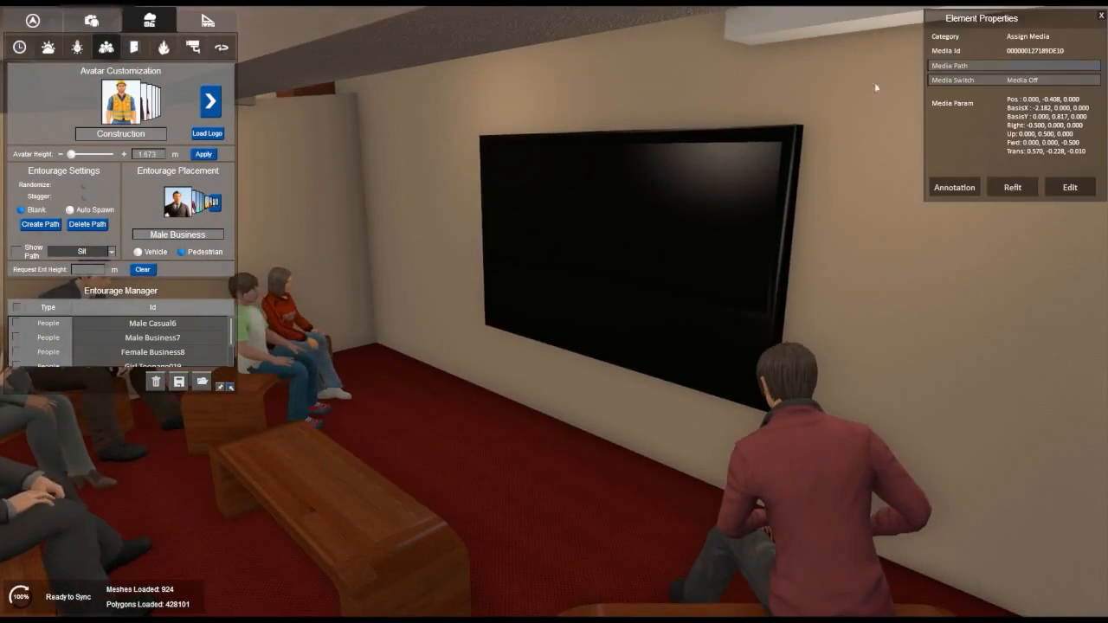
click(1016, 81)
right_drag(660, 242, 575, 250)
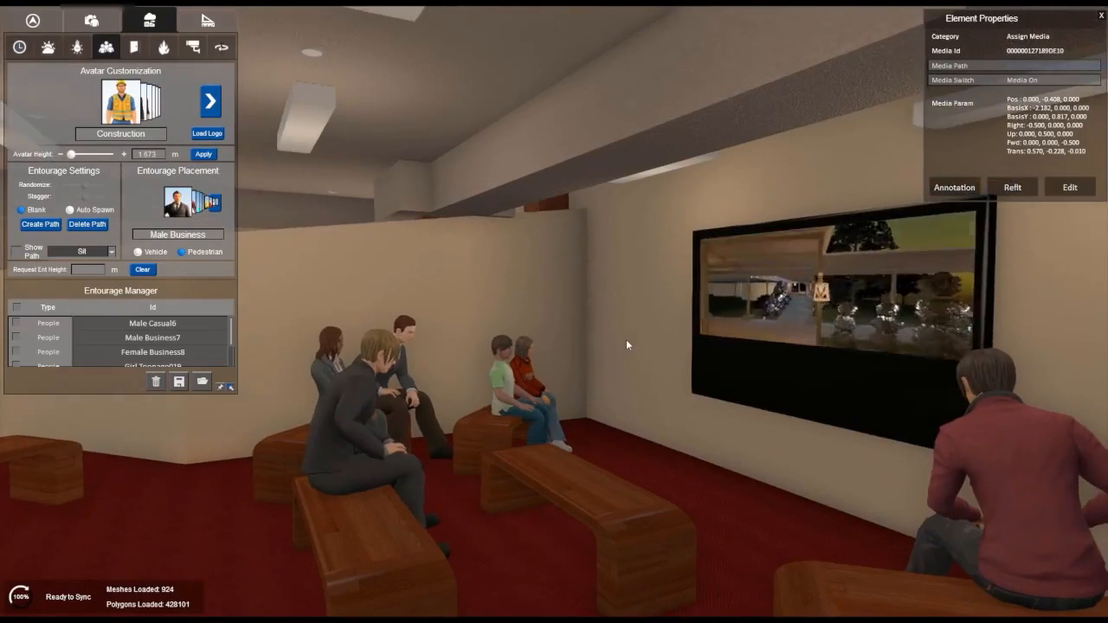
key(w)
drag(627, 344, 840, 326)
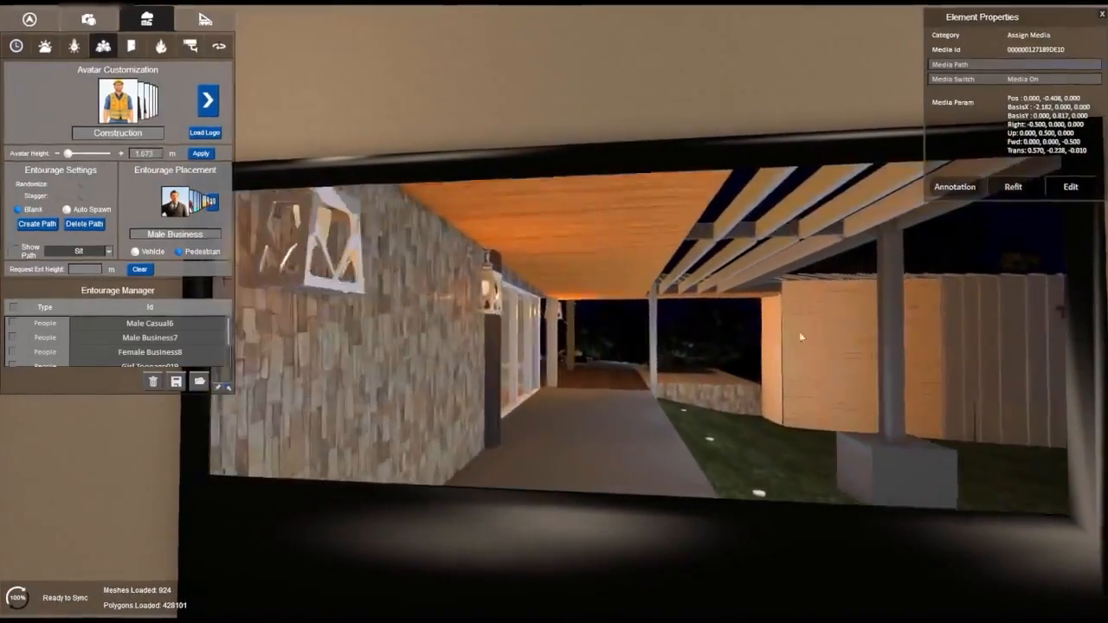